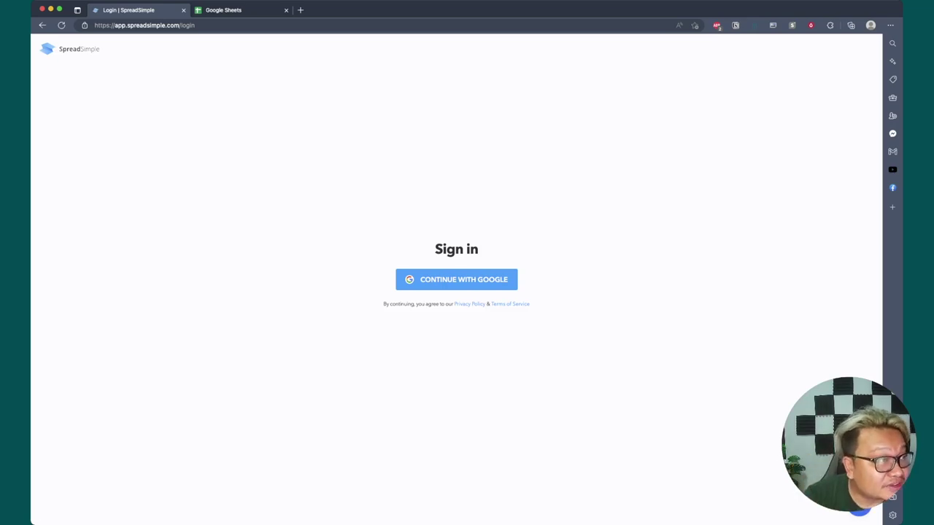
Go to spreadsimple.com in the browser
key(super+l)
text(spreadsimple.com)
key(Return)
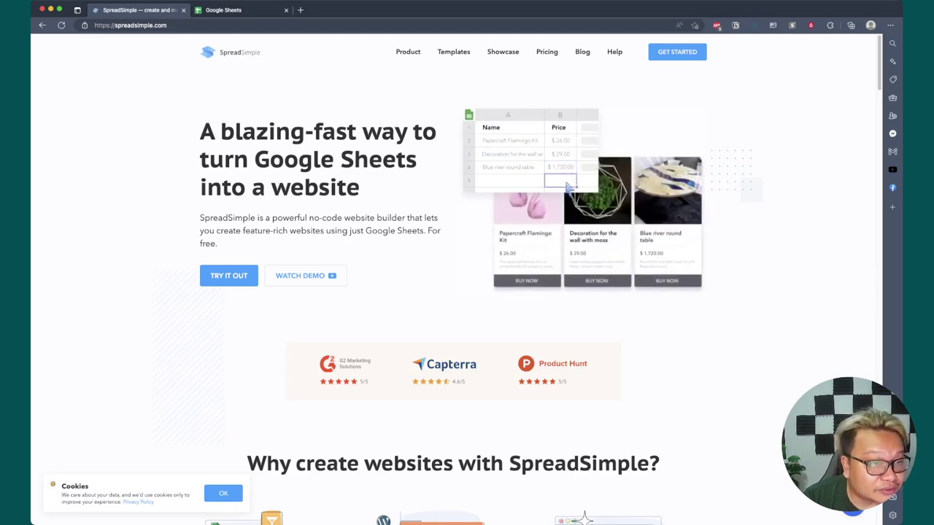
Scroll down the SpreadSimple homepage and back up to review what it offers
scroll(452, 292, down, 10)
scroll(453, 292, down, 5)
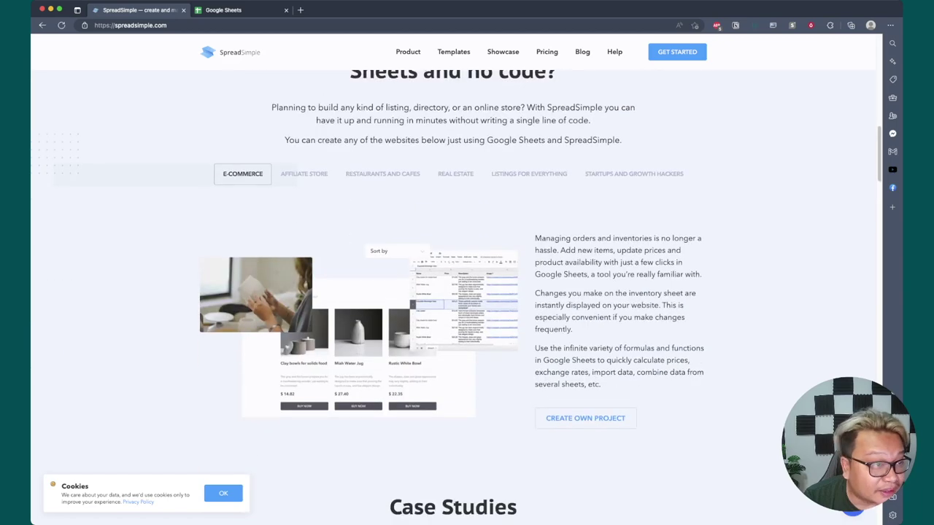
scroll(452, 292, up, 5)
scroll(452, 292, up, 5)
scroll(452, 292, up, 1)
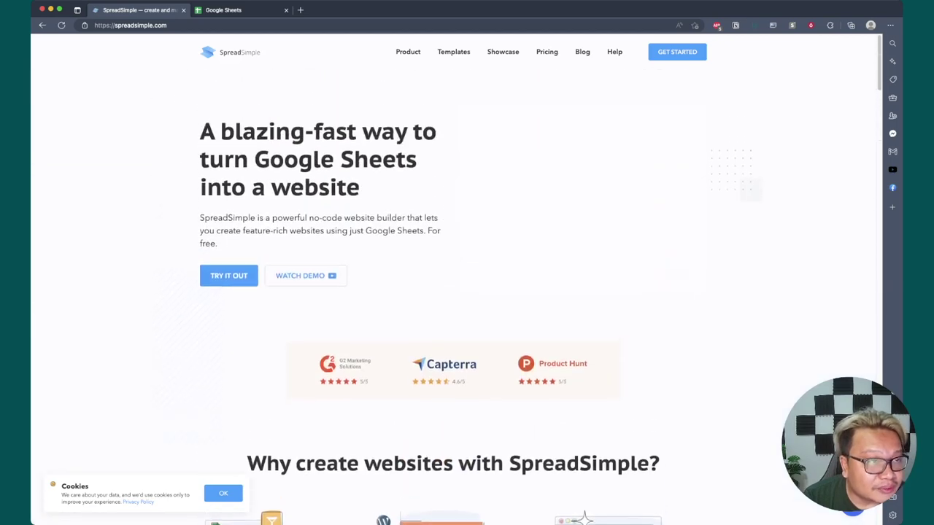
Look over the Free and Pro plans on the Pricing page, then go to the sign-in page
click(546, 51)
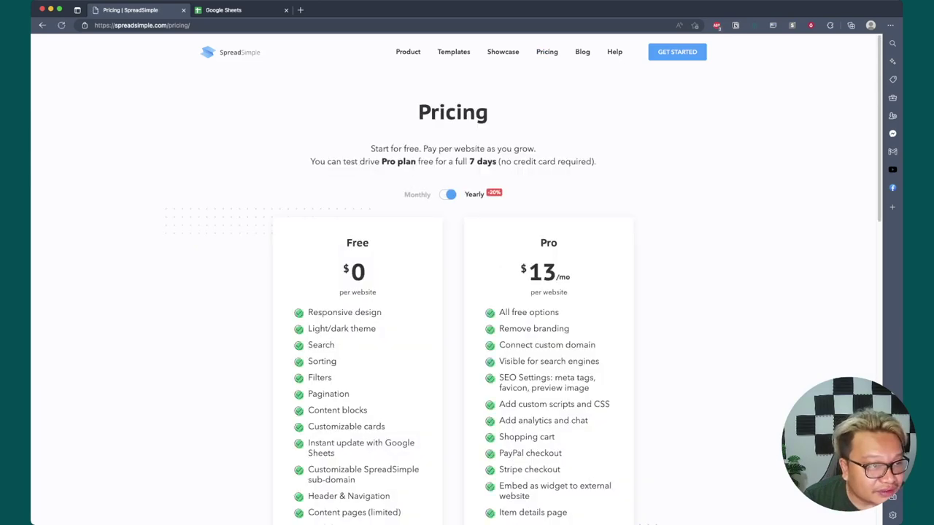
scroll(452, 291, down, 1)
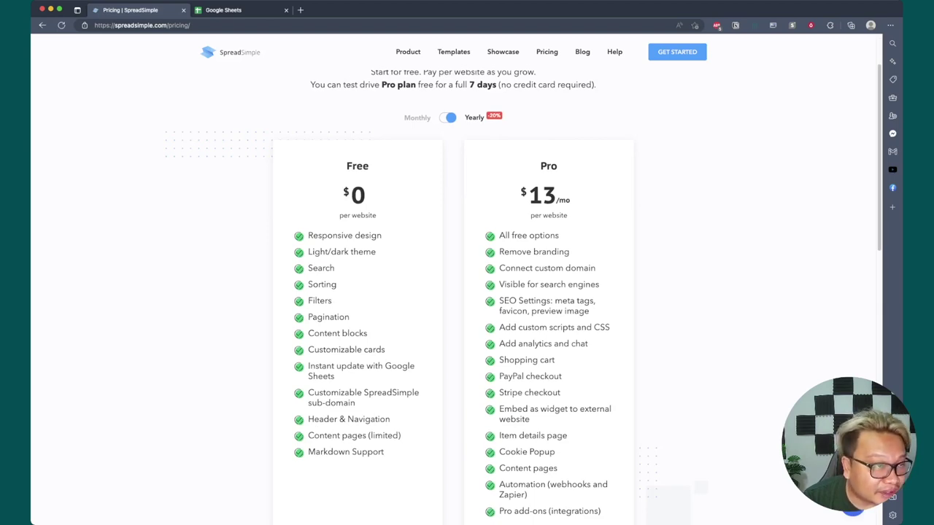
scroll(467, 292, down, 1)
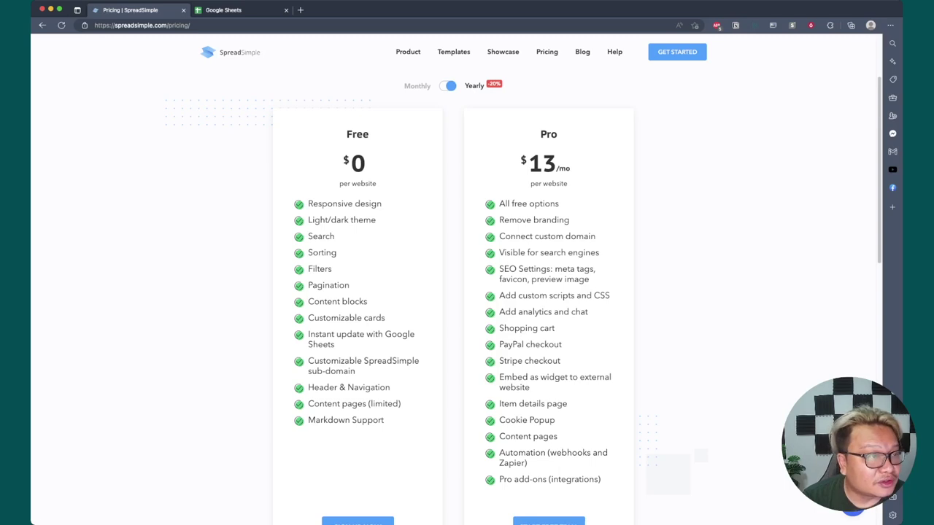
scroll(467, 291, up, 1)
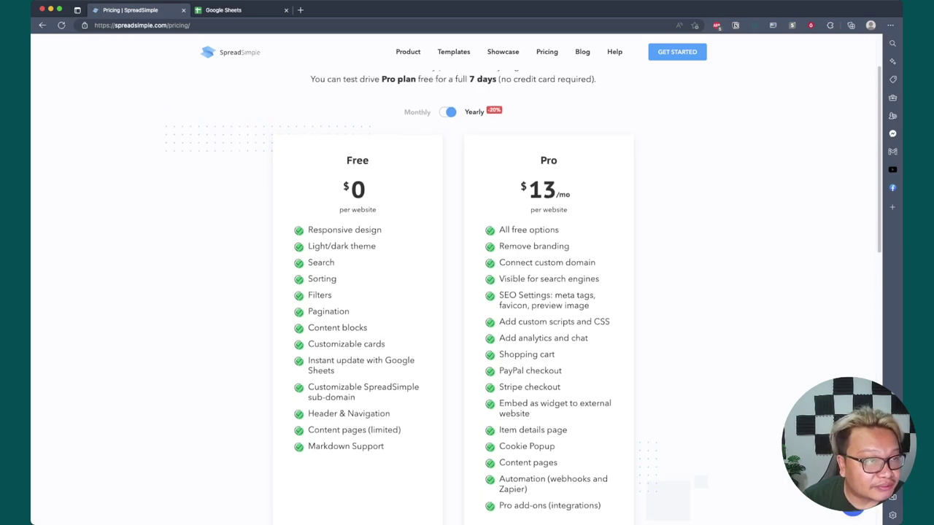
scroll(467, 292, up, 3)
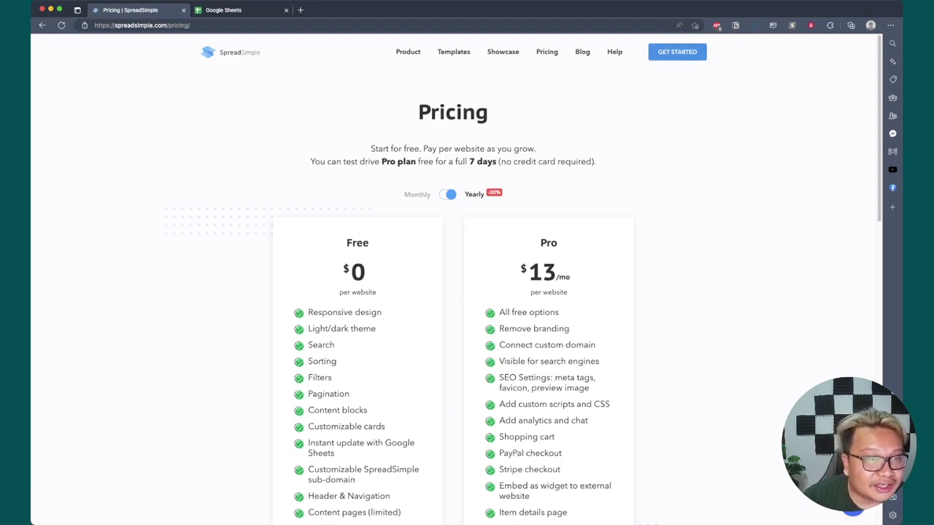
click(677, 51)
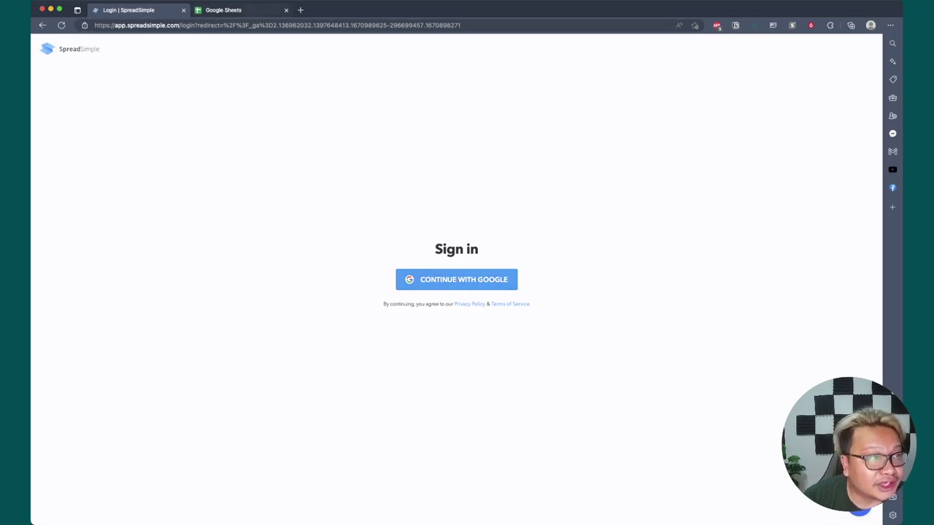
Switch between browser tabs and settle on the Google Sheets home page
key(ctrl+Tab)
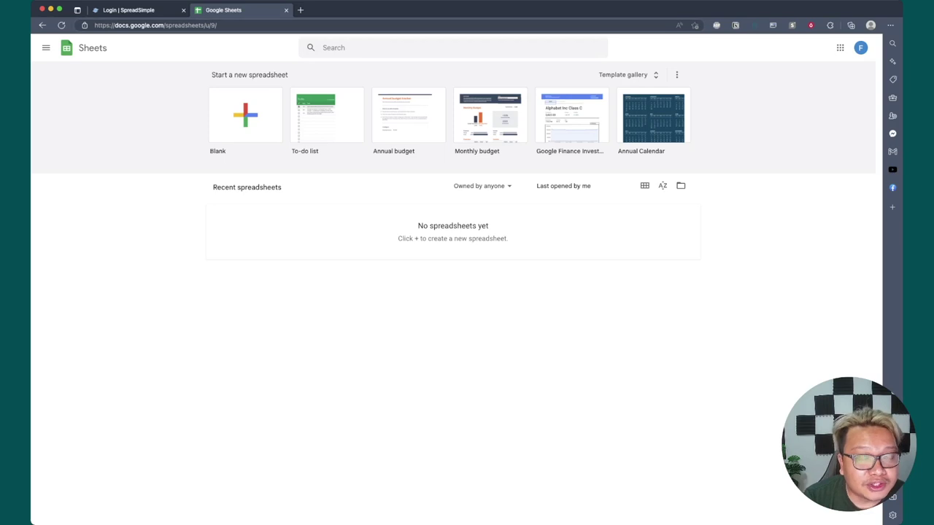
key(ctrl+shift+Tab)
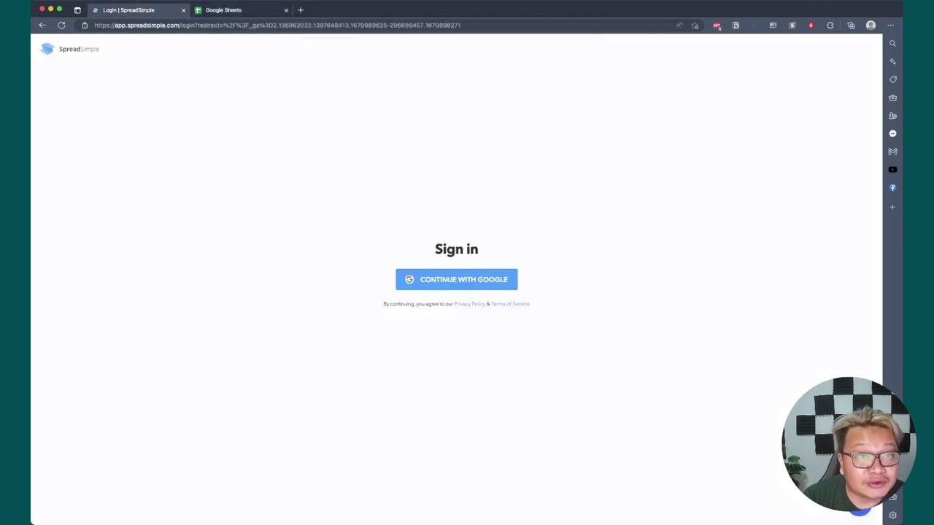
key(ctrl+Tab)
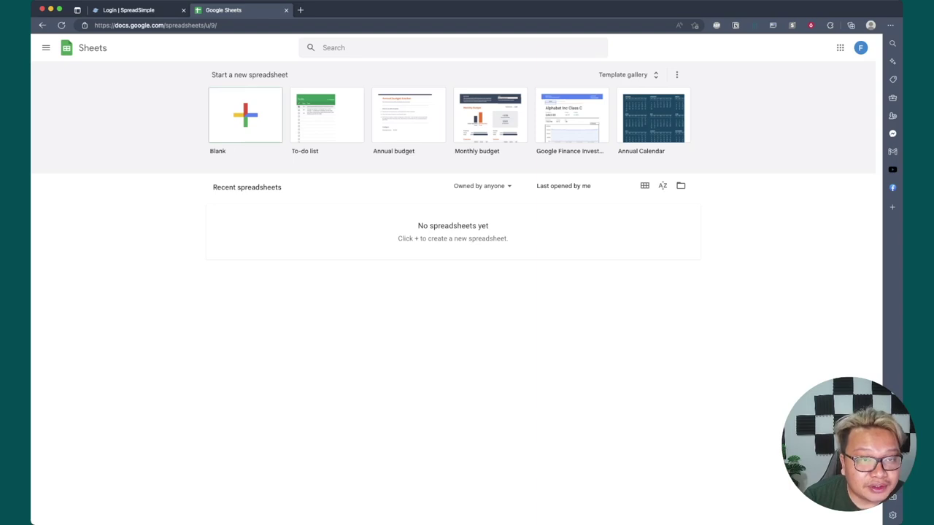
Start a blank spreadsheet and title it 'Pets Lover'
click(245, 115)
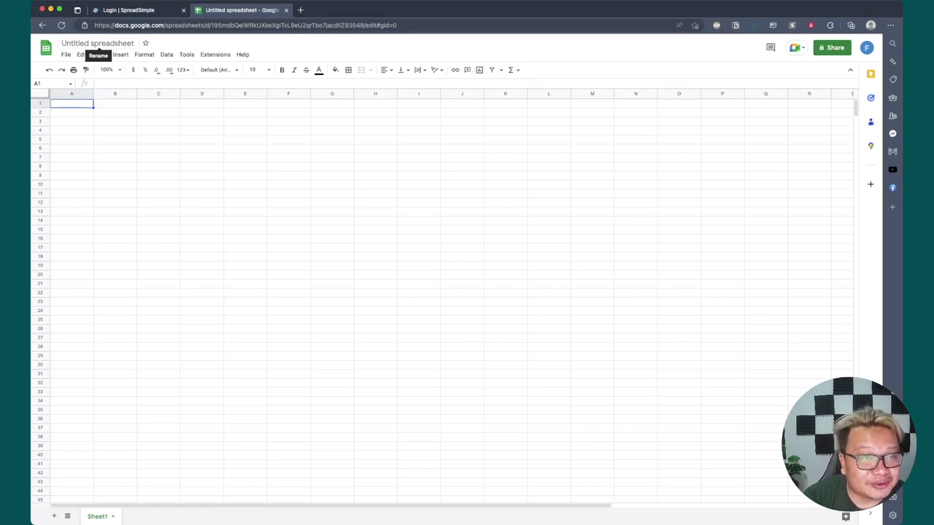
click(98, 43)
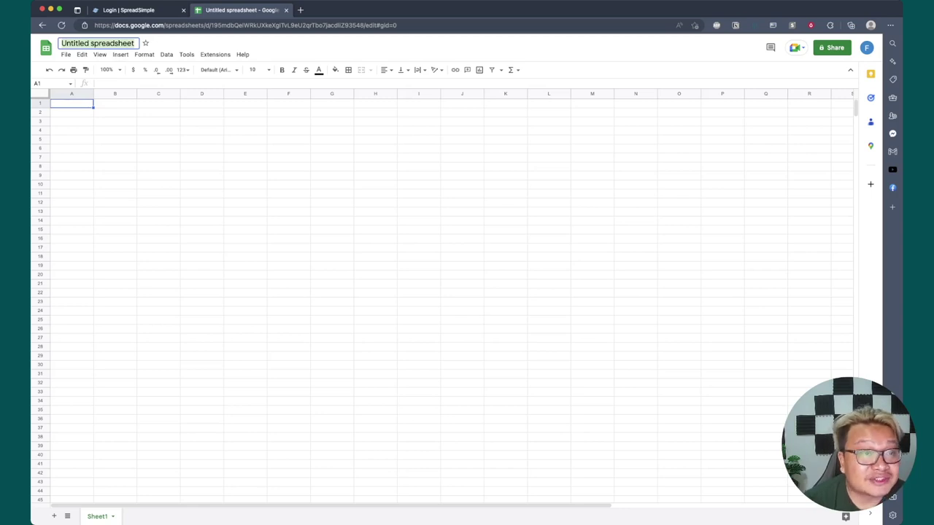
click(64, 43)
text(Pe)
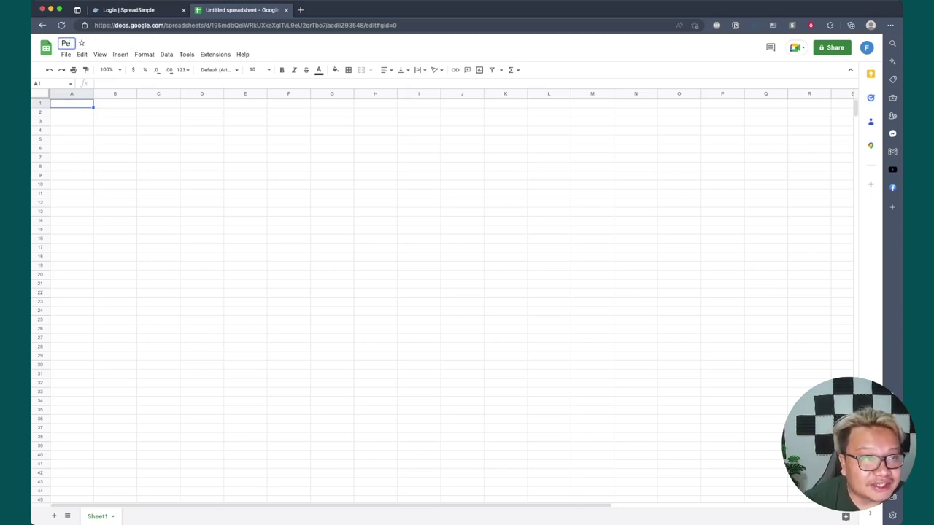
text(ts Sel)
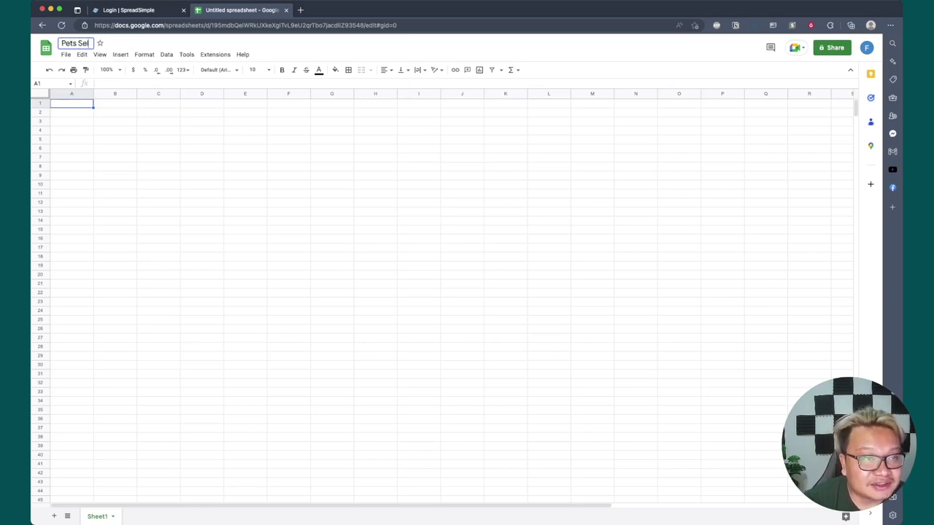
text(ling Webi)
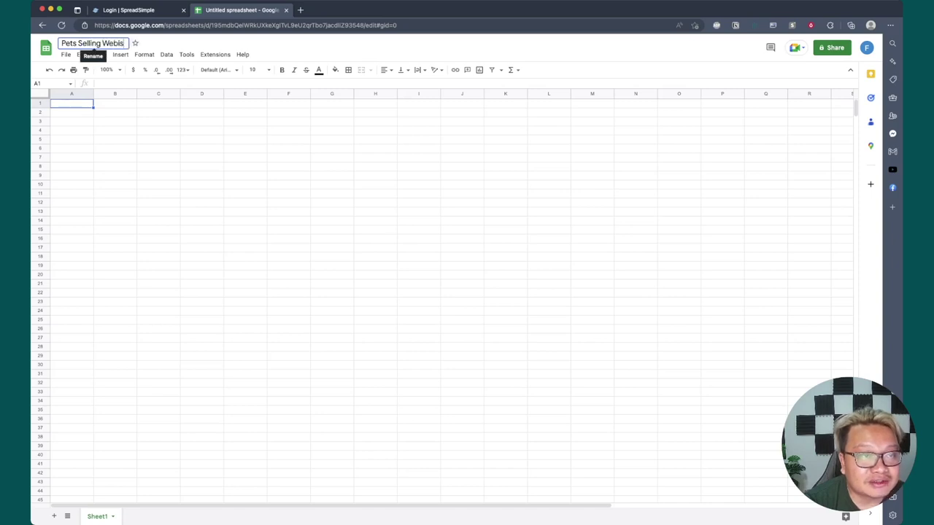
key(BackSpace)
key(BackSpace)
key(BackSpace)
key(BackSpace)
key(BackSpace)
key(BackSpace)
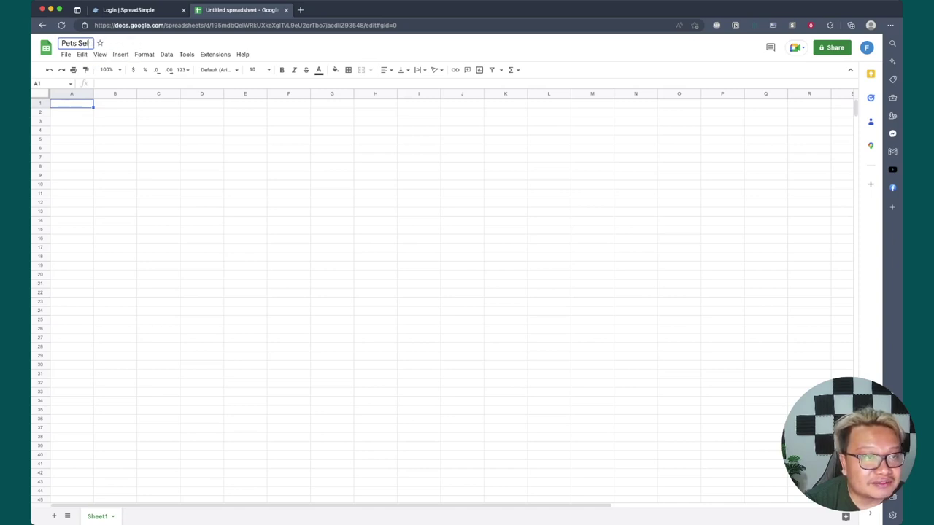
key(BackSpace)
key(BackSpace)
key(BackSpace)
text(Lover)
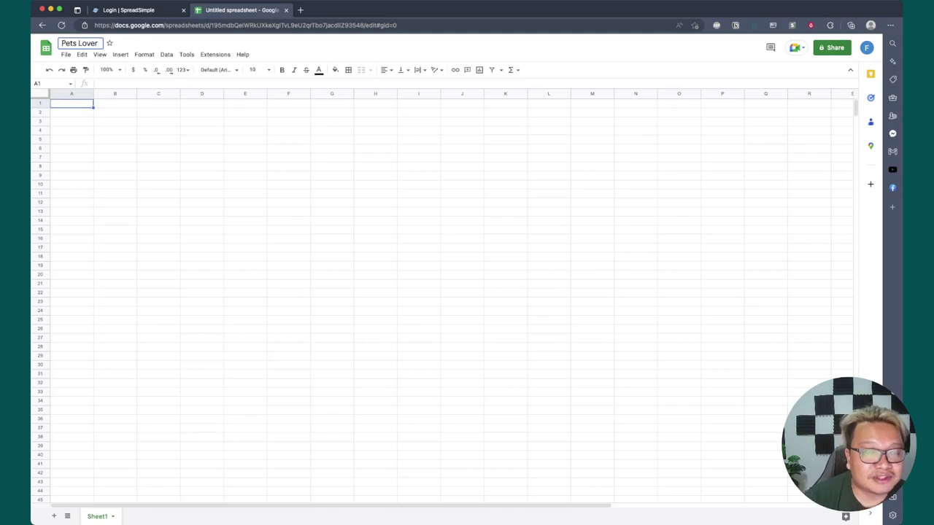
key(Return)
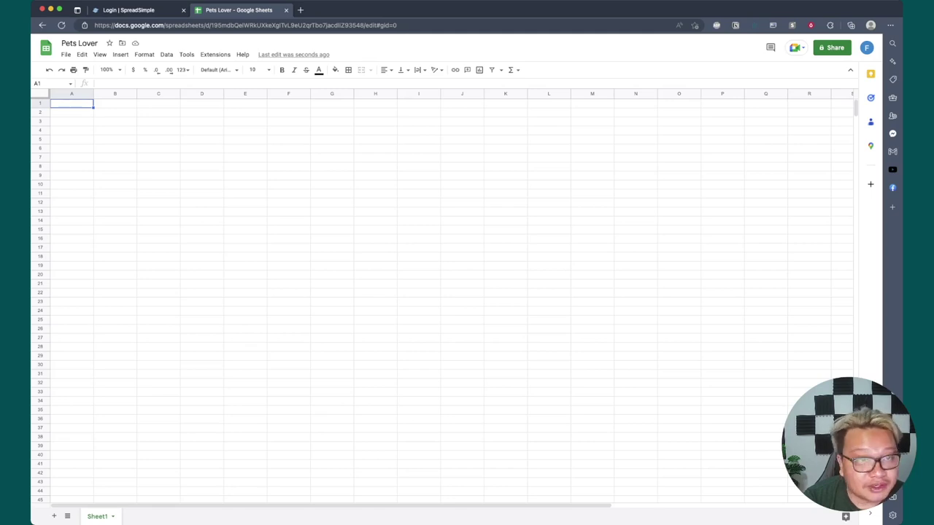
Zoom the view in, enter 'No' in A1 and narrow column A to fit it
key(super+equal)
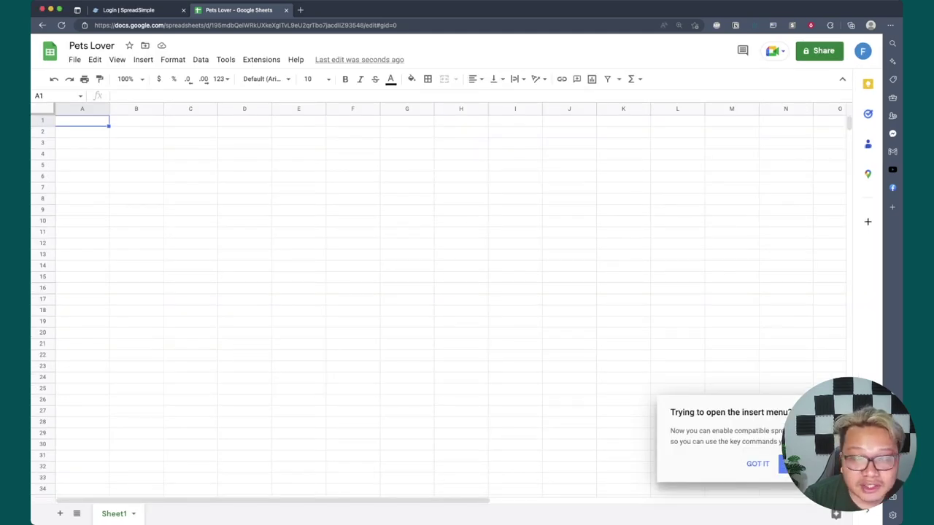
click(244, 176)
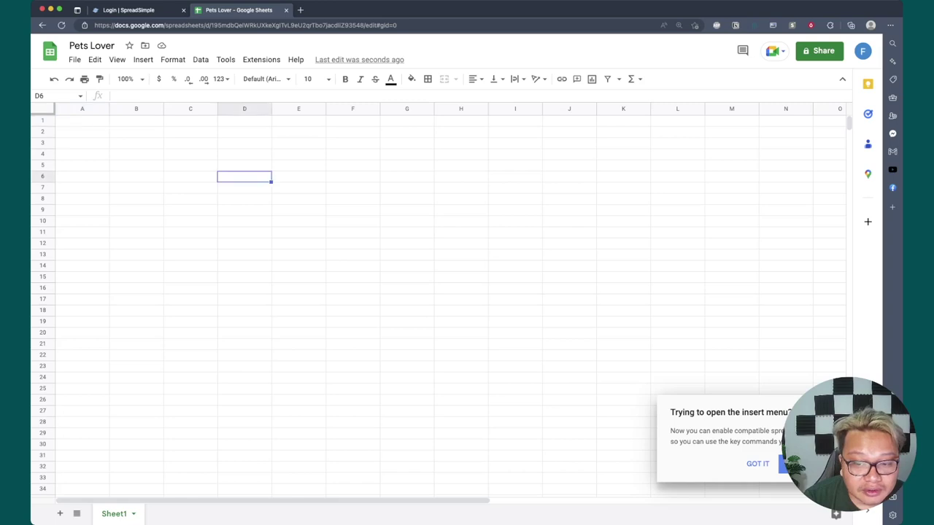
click(135, 153)
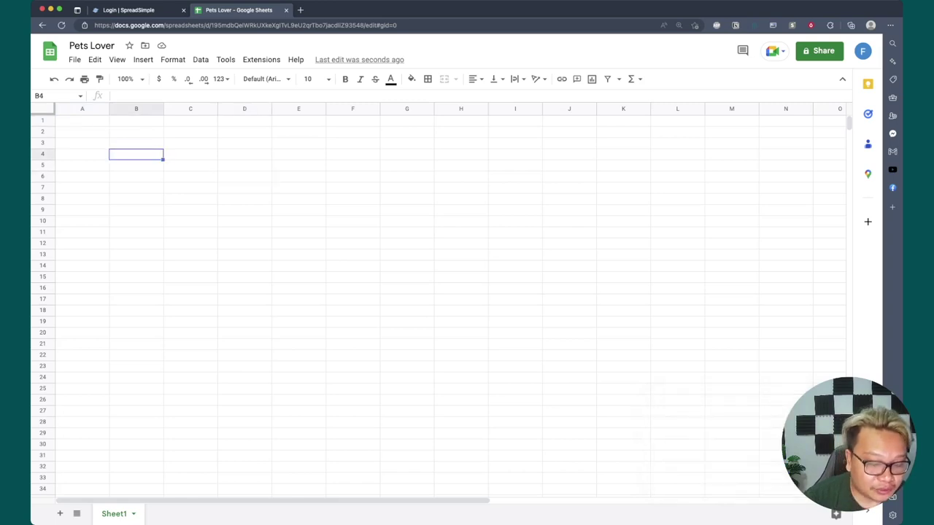
click(82, 120)
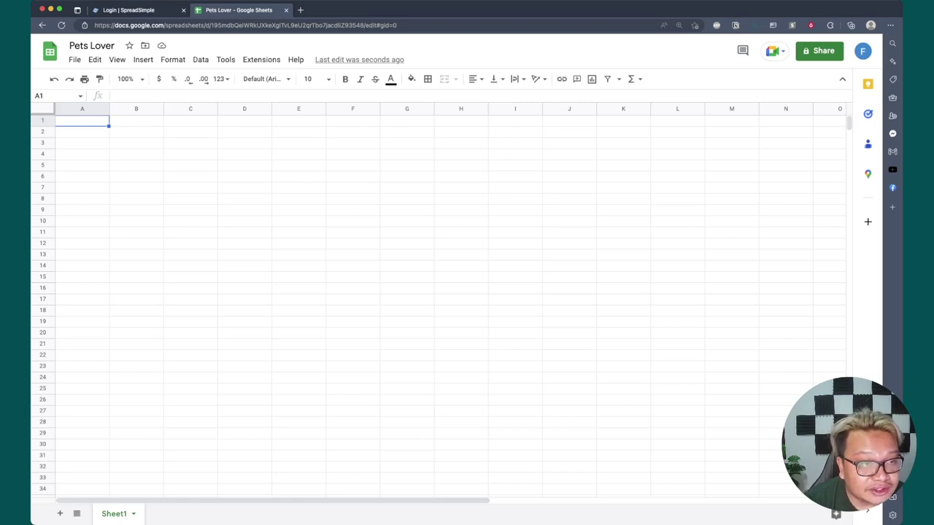
text(Name)
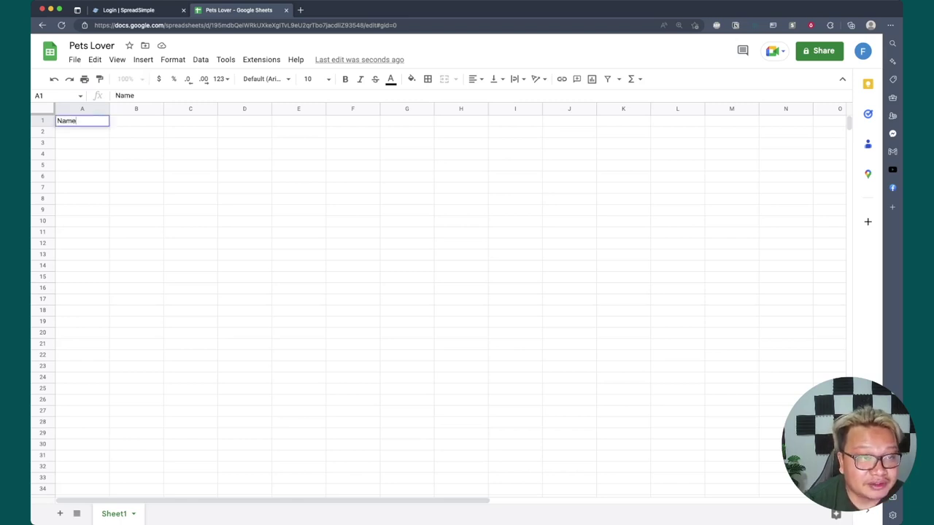
key(BackSpace)
key(BackSpace)
text(o)
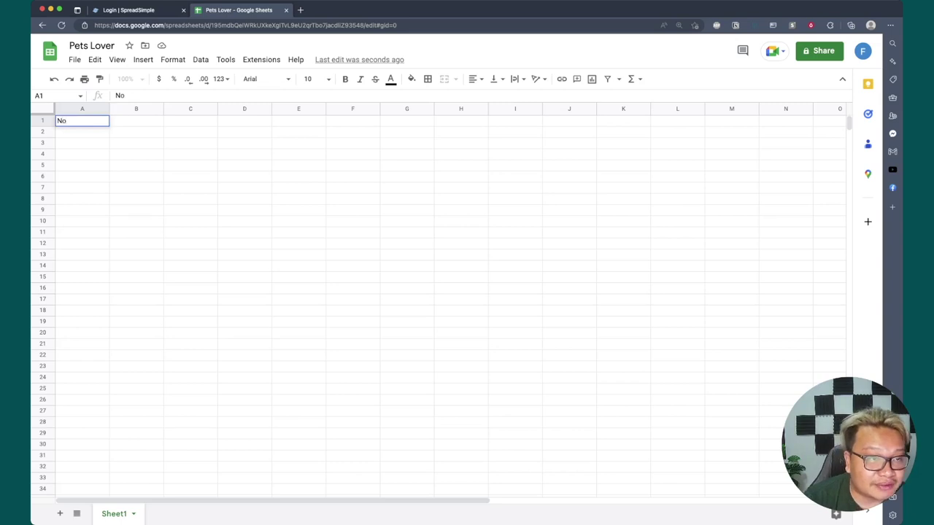
key(Tab)
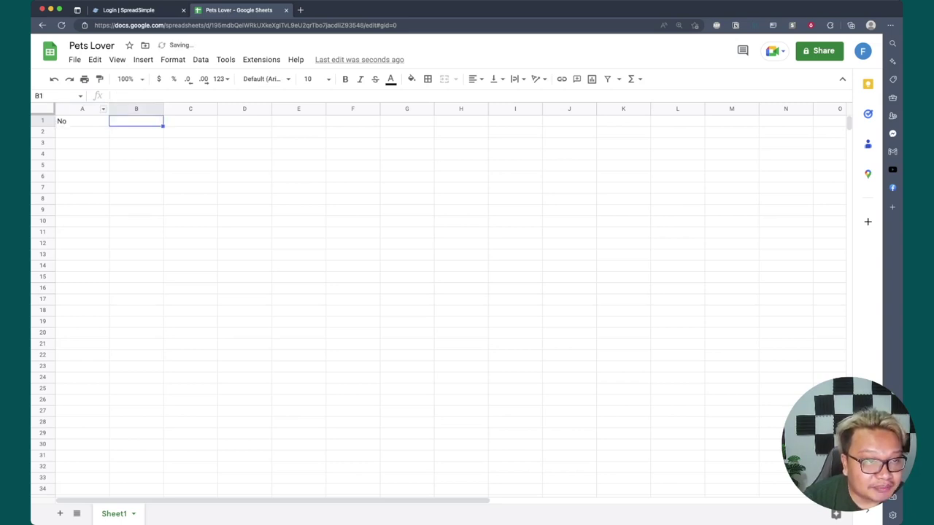
drag(109, 109, 76, 108)
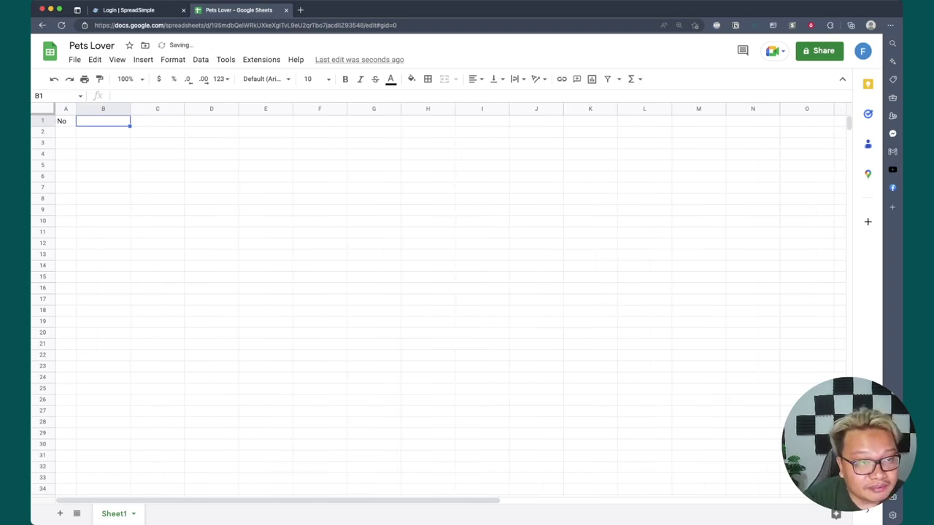
Enter 'Name' in B1 and 'Type' in C1, then widen column B slightly
text(Name)
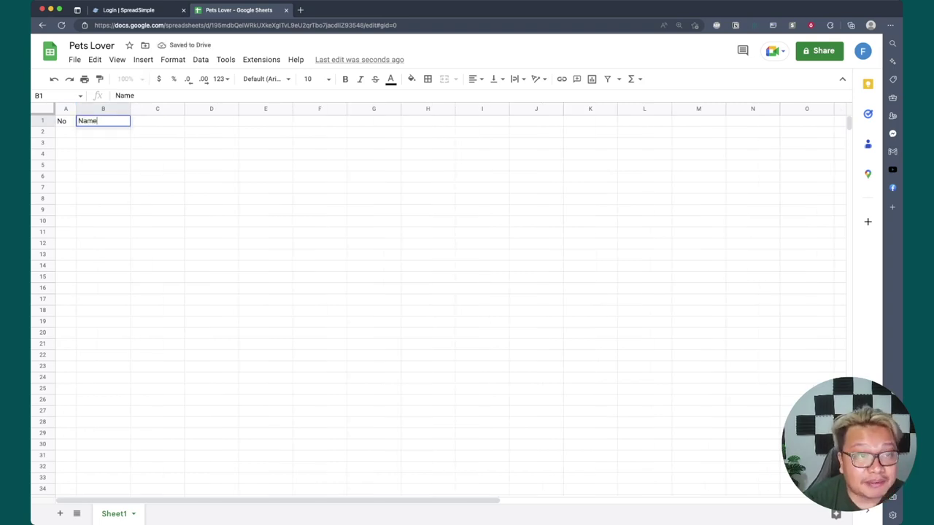
key(Tab)
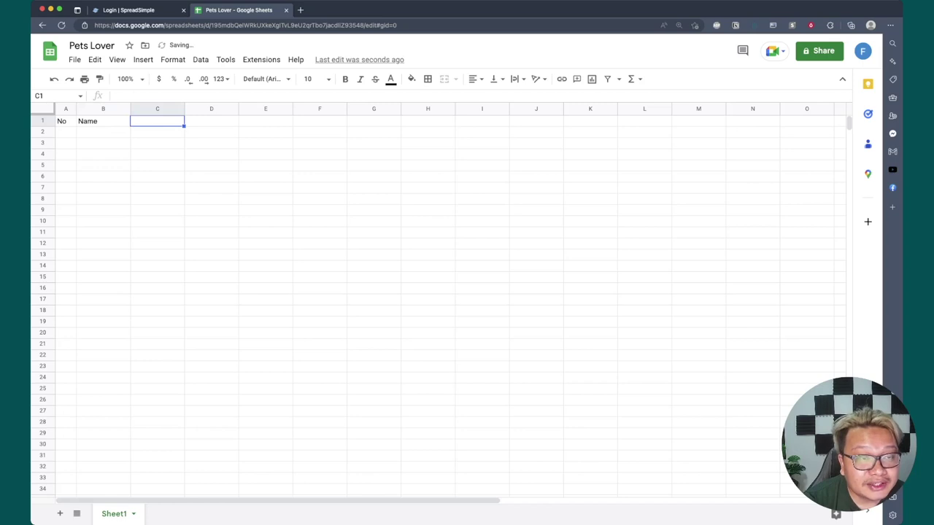
text(Type)
key(Tab)
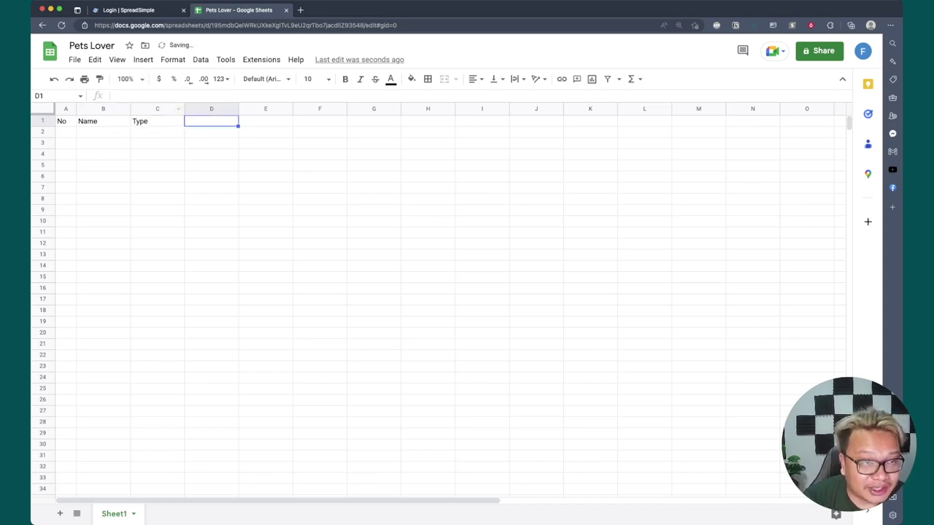
drag(130, 108, 134, 108)
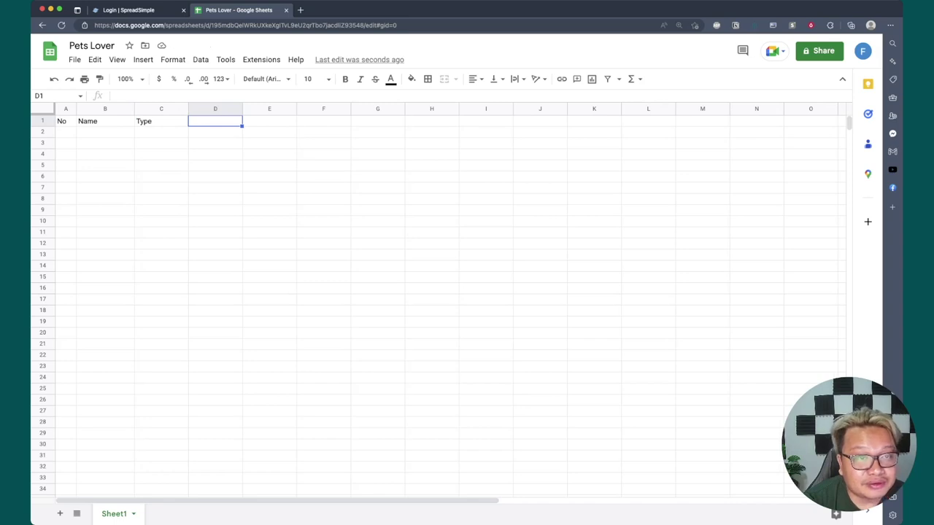
Enter the headings 'Breed' in D1 and 'Image' in E1
text(Breed)
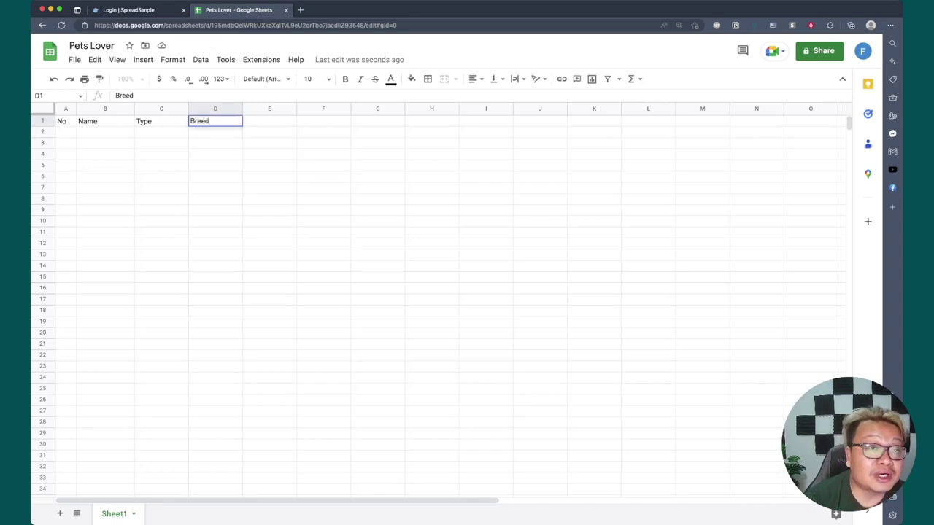
key(Tab)
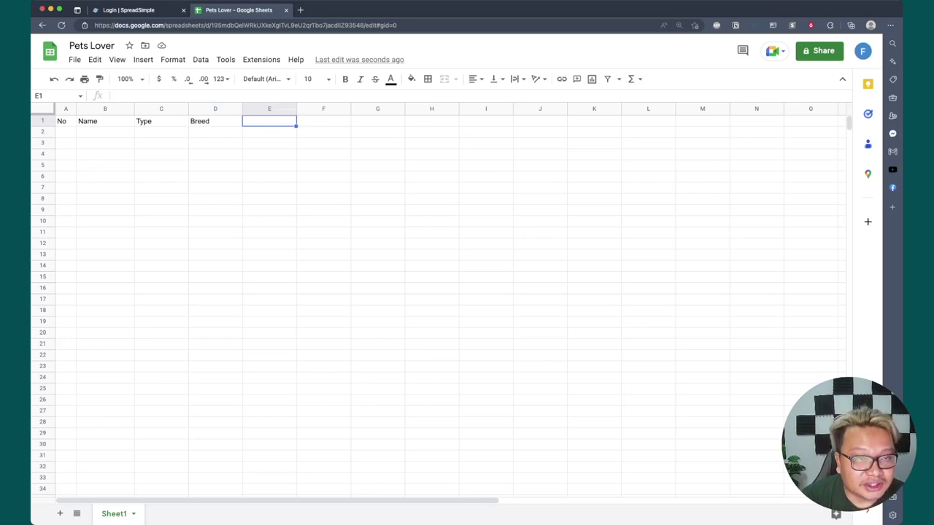
click(216, 121)
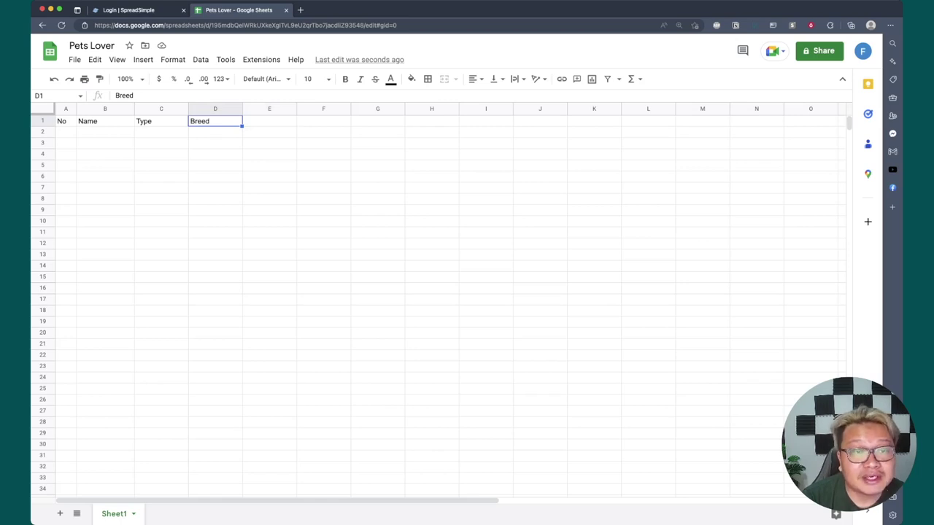
click(269, 121)
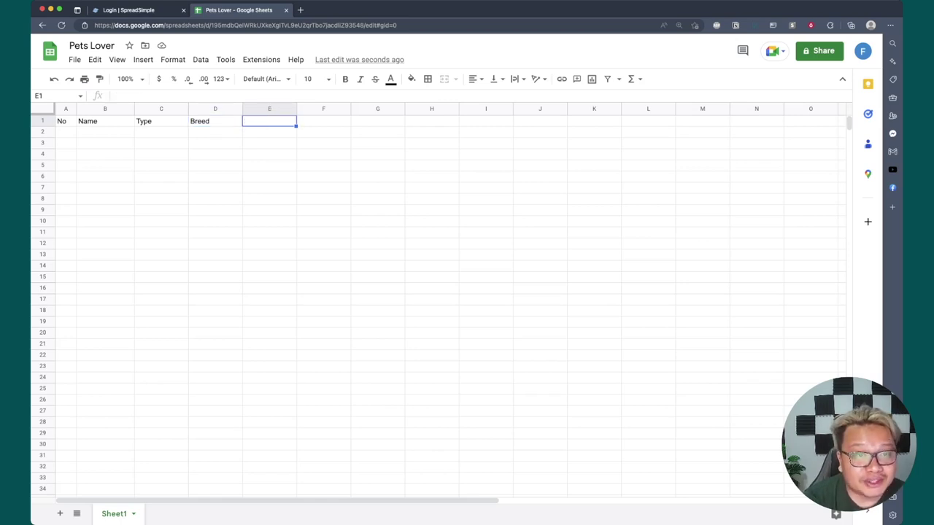
text(Image)
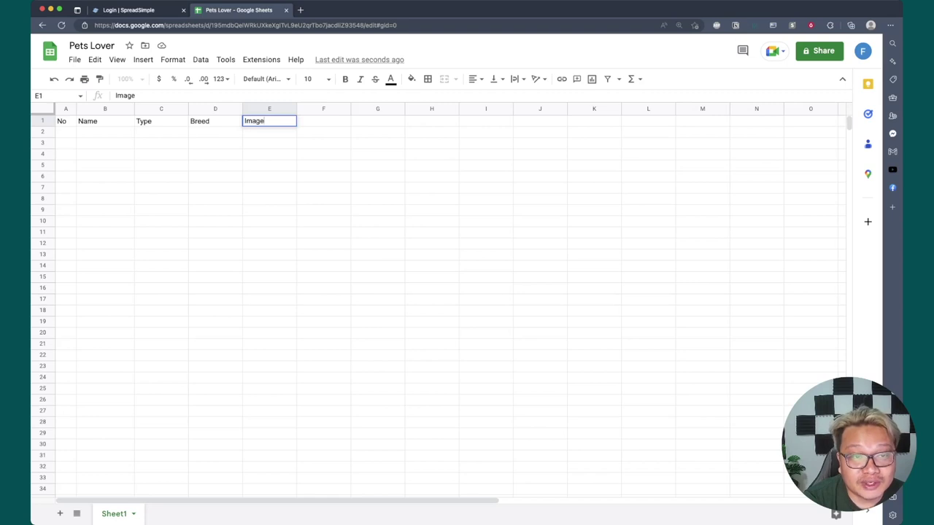
key(Tab)
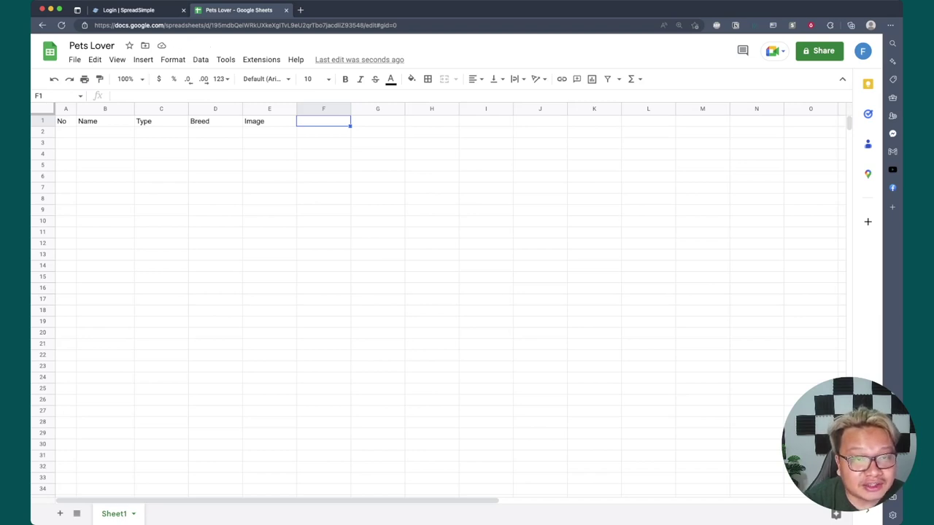
Enter the headings 'Price' in F1 and 'Personality' in G1
text(Ow)
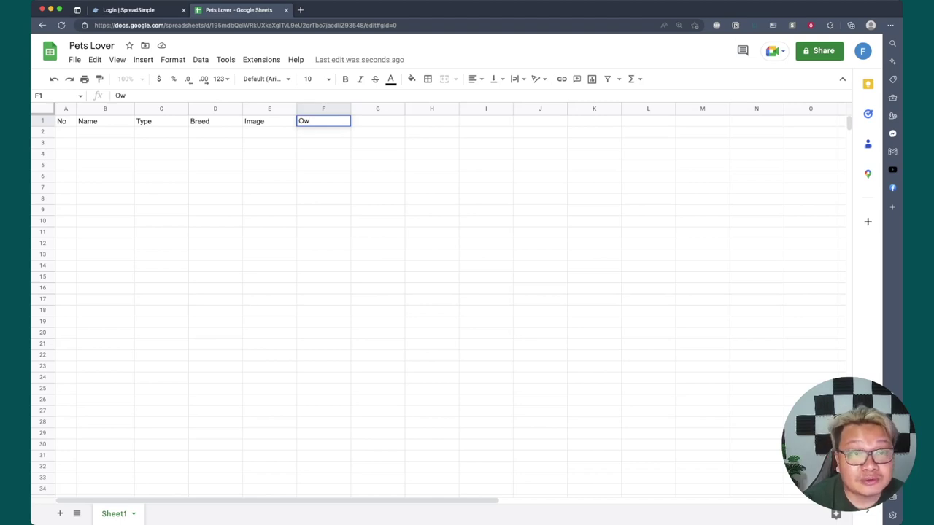
key(BackSpace)
key(BackSpace)
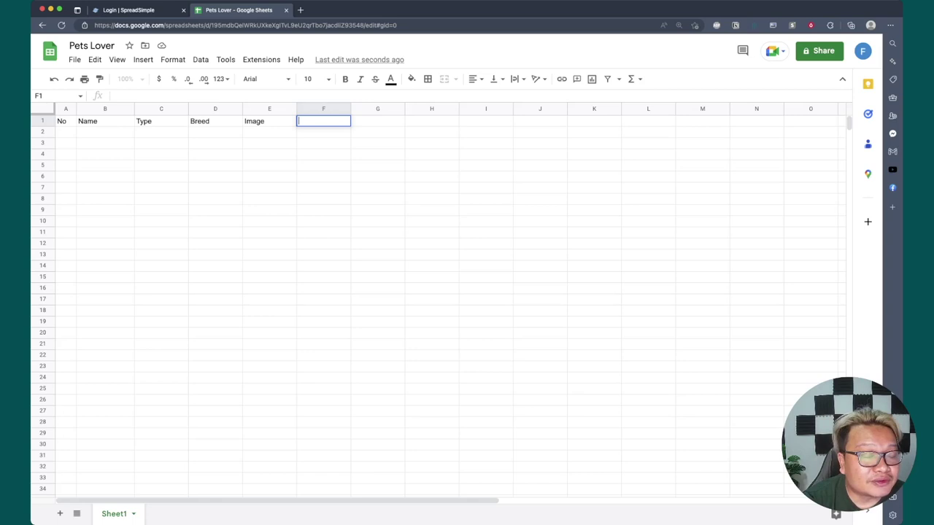
text(Price)
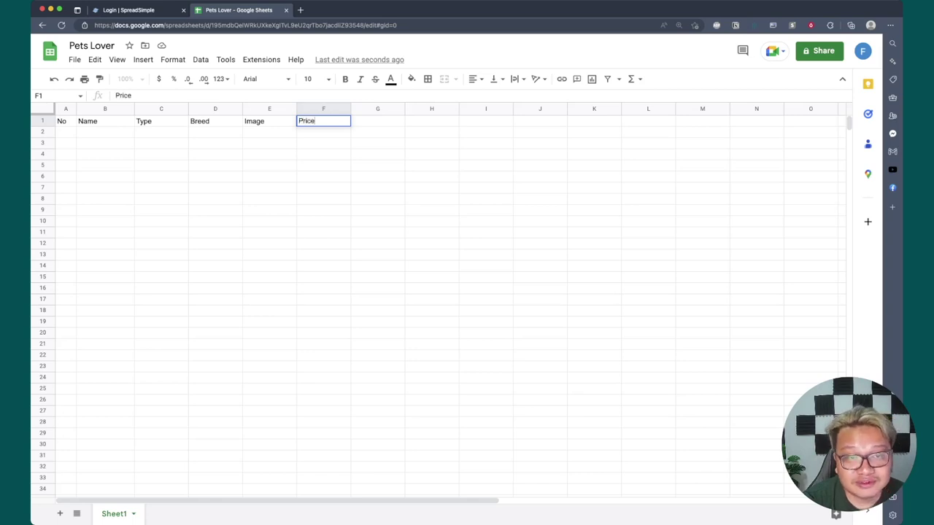
key(Tab)
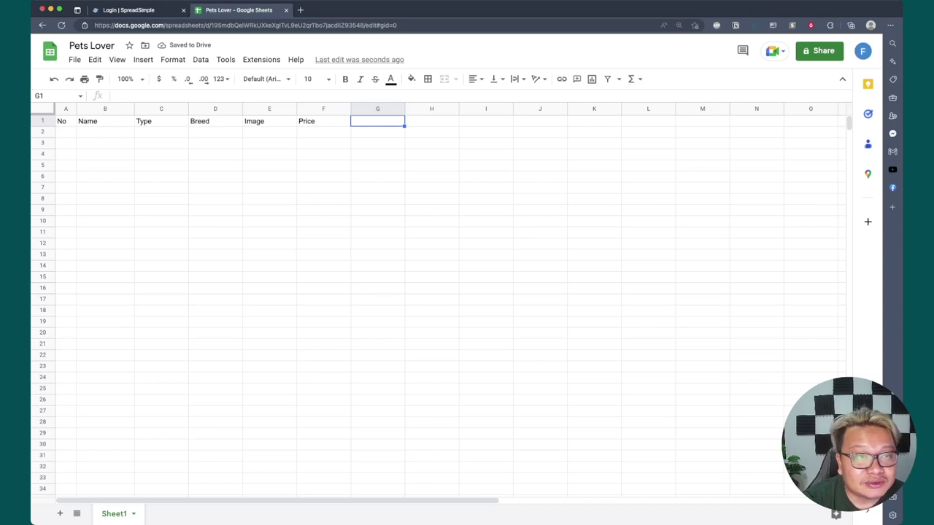
text(Per)
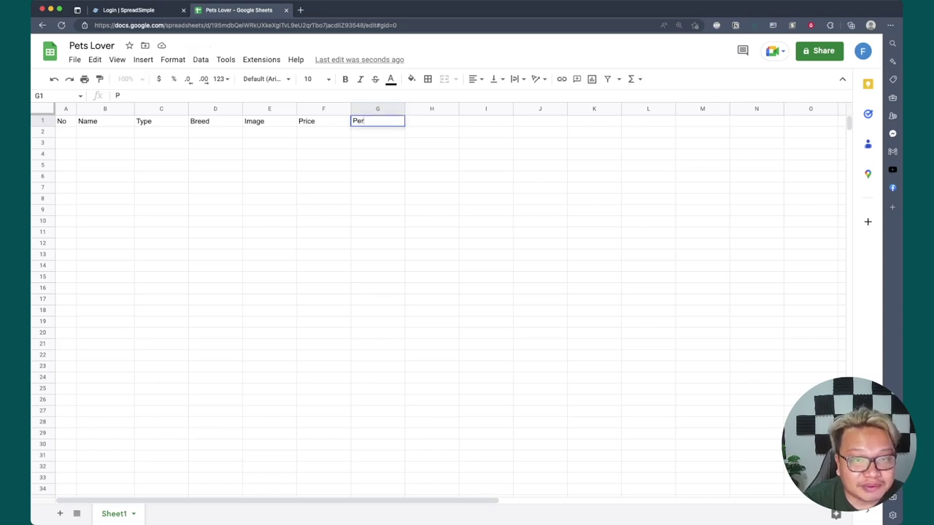
text(s)
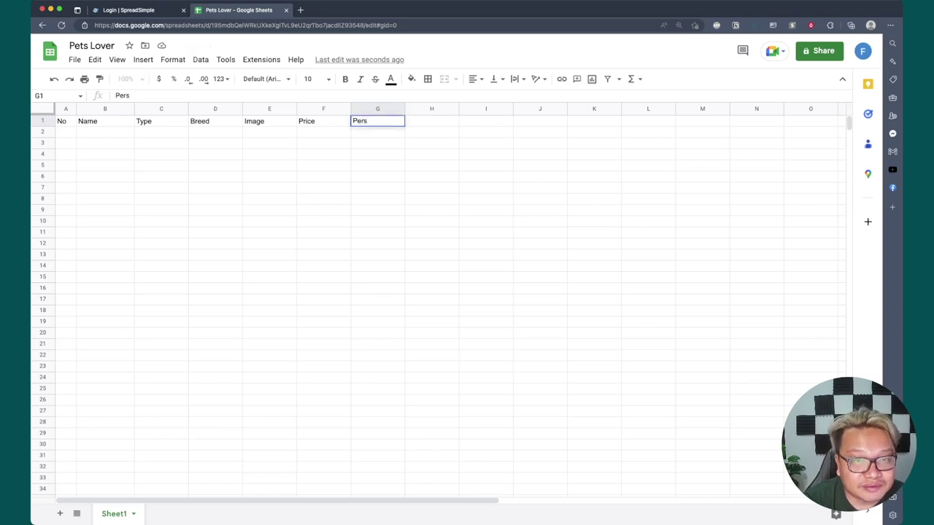
text(onal)
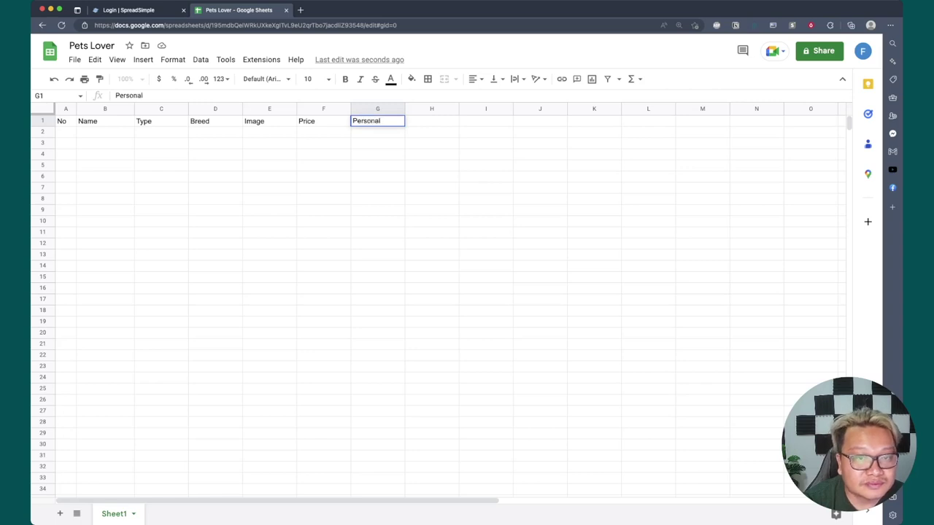
text(ity)
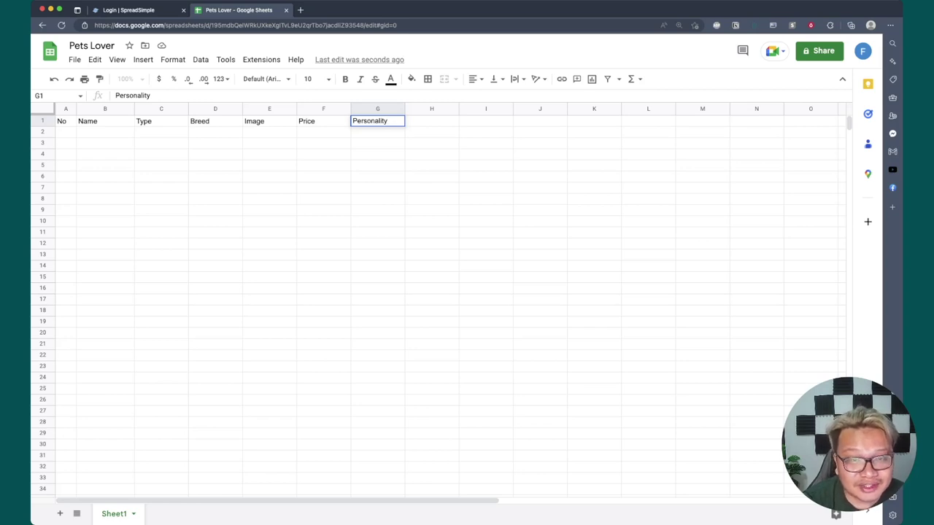
key(Tab)
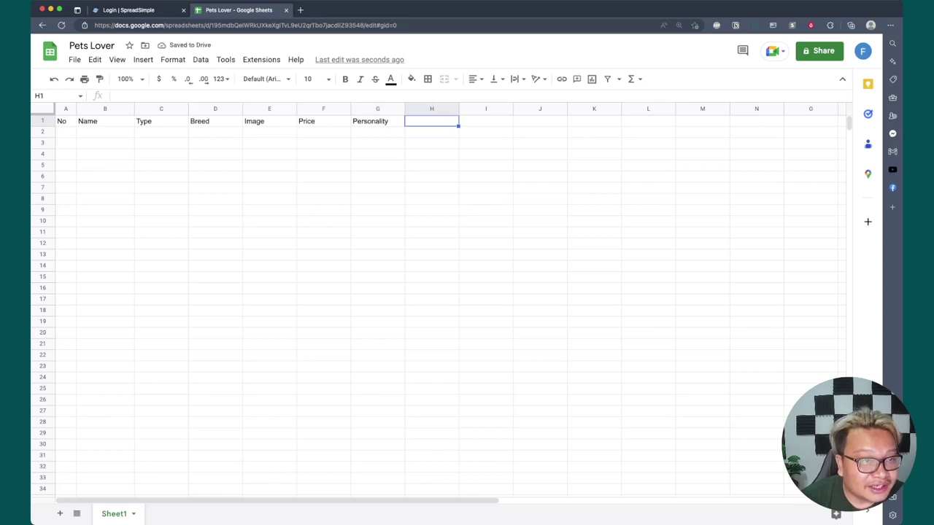
Make the whole header row bold
key(shift+space)
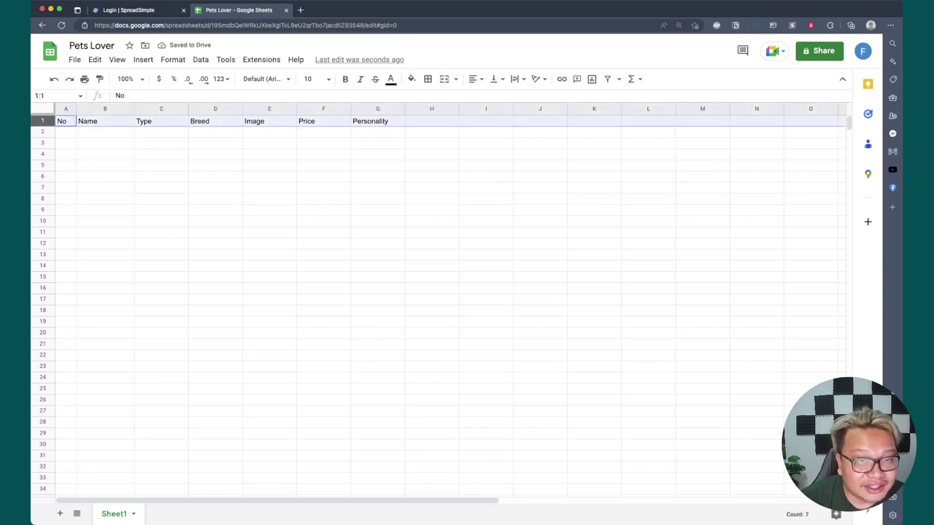
key(ctrl+b)
click(323, 165)
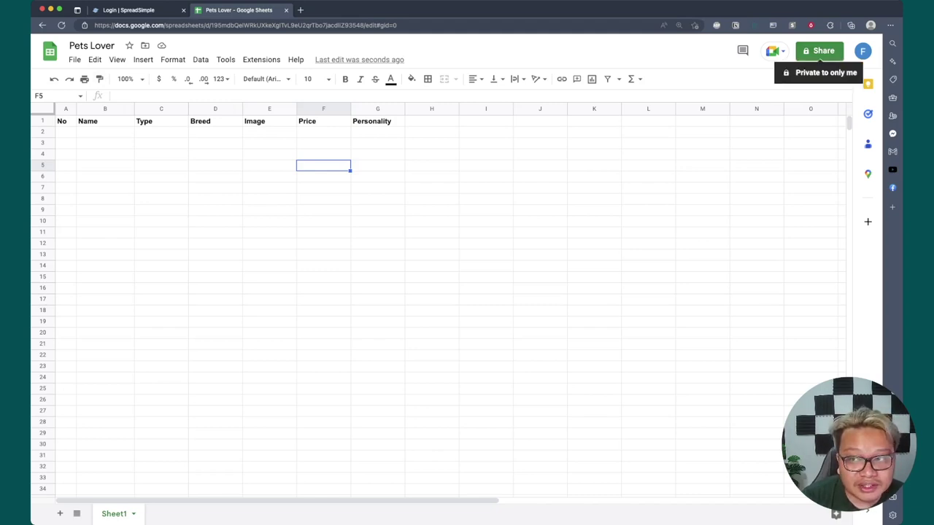
Set general access to Anyone with the link as Viewer and copy the share link
click(823, 50)
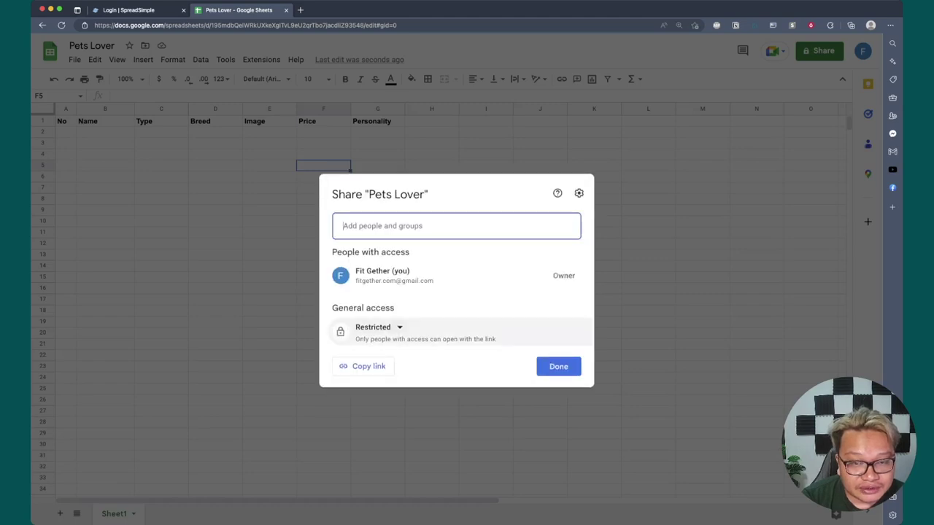
click(377, 326)
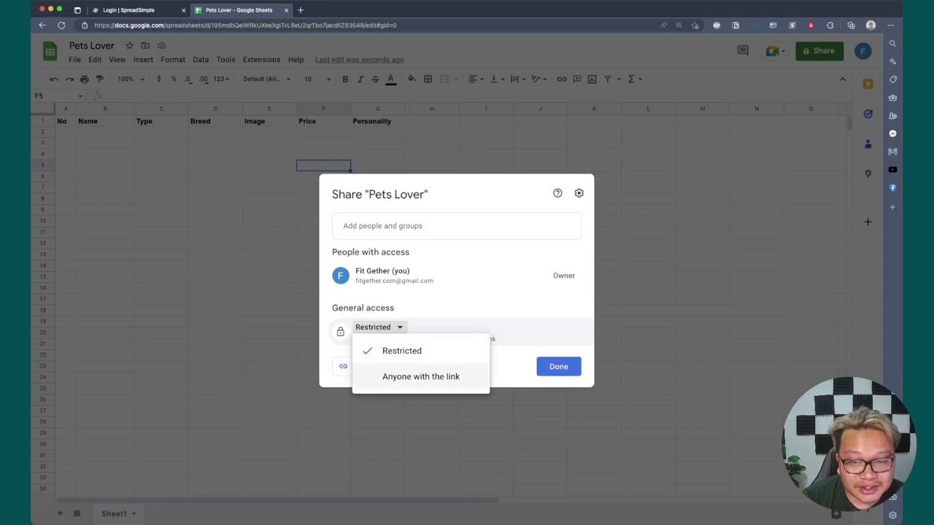
click(421, 376)
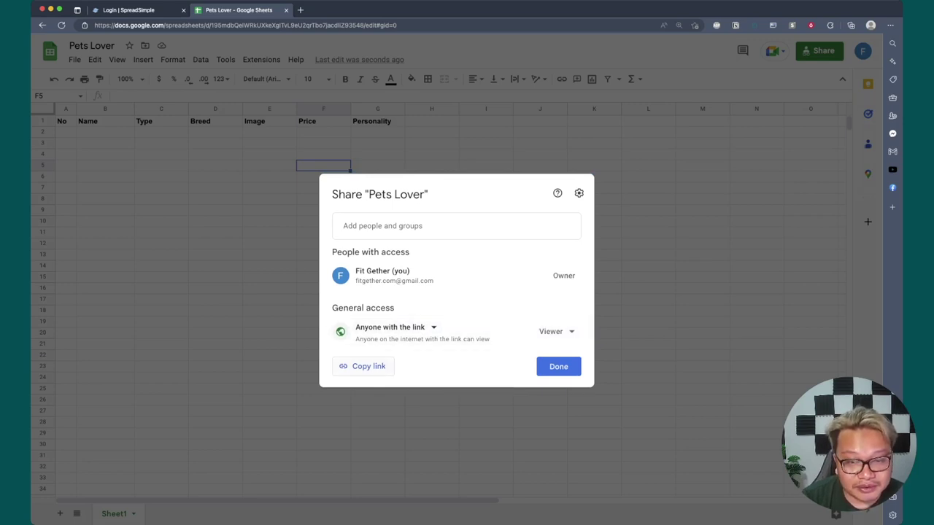
click(363, 367)
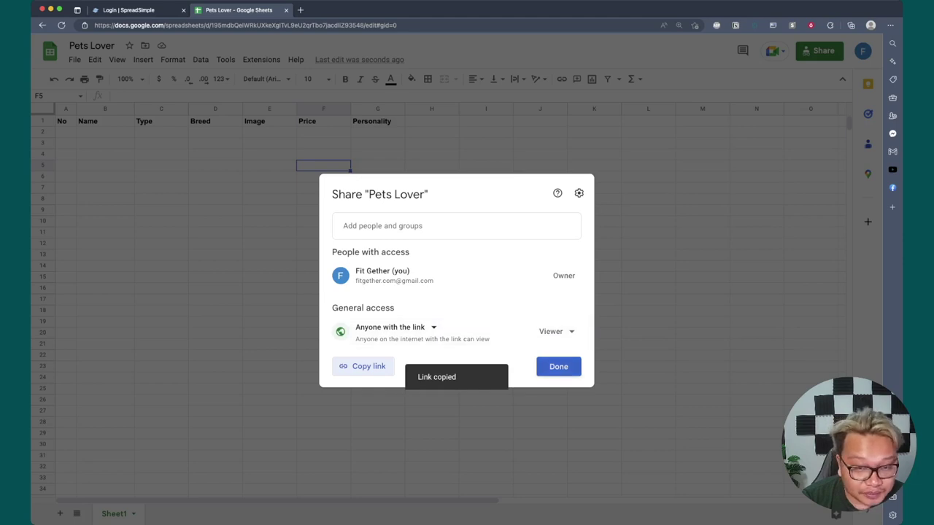
click(558, 366)
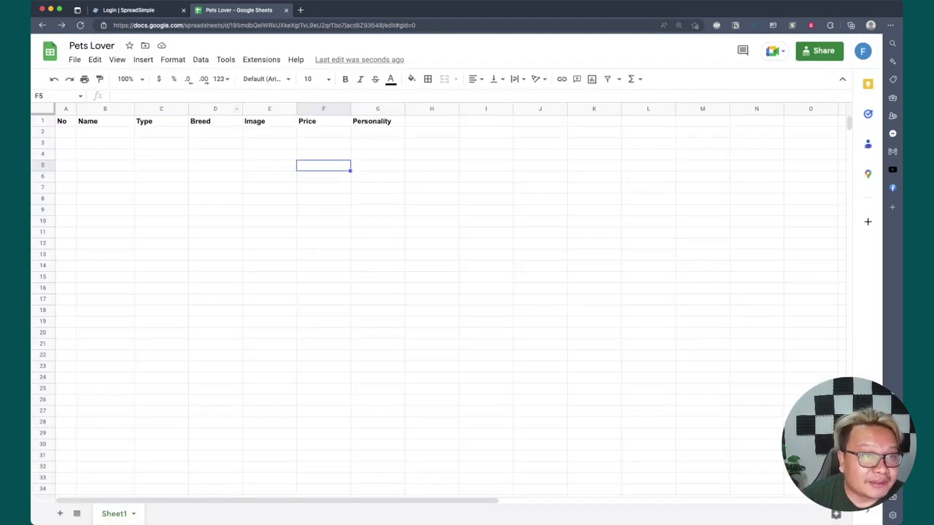
Return to the SpreadSimple sign-in tab and continue with a Google account
key(ctrl+shift+Tab)
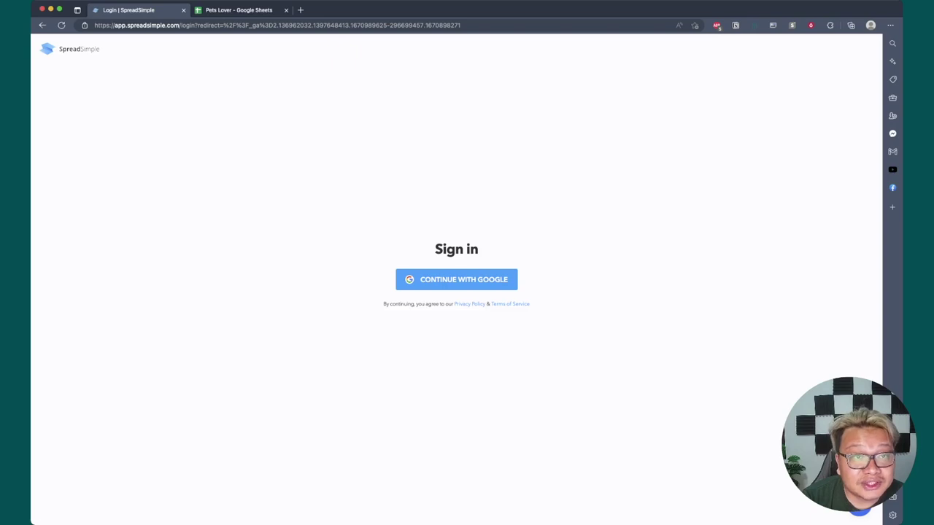
key(ctrl+Tab)
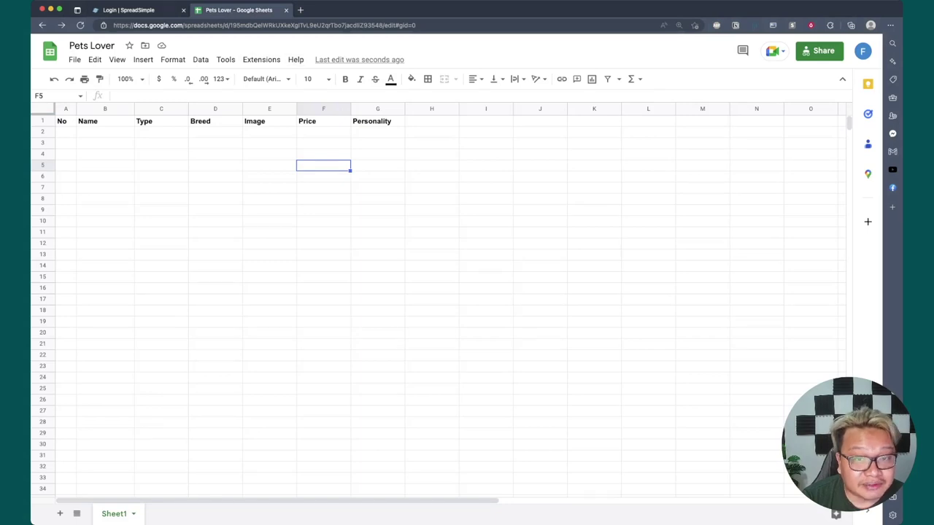
key(ctrl+shift+Tab)
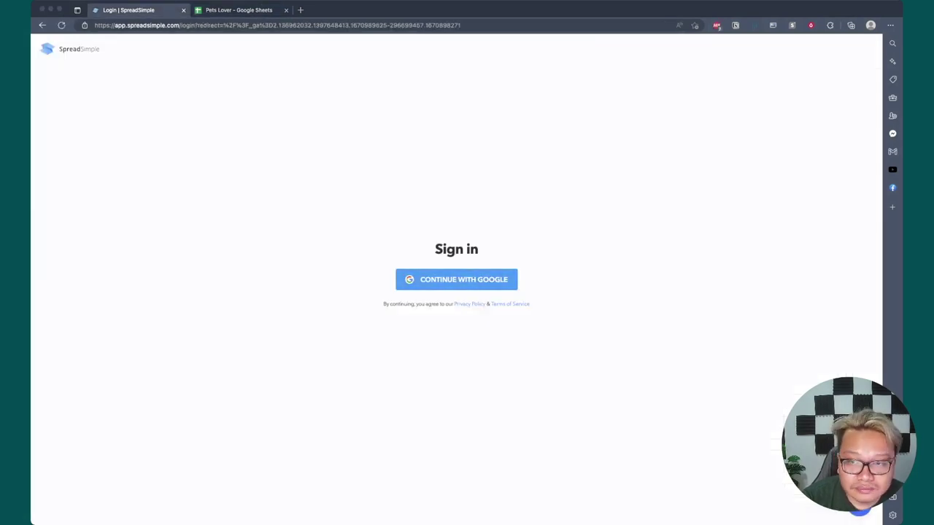
click(456, 280)
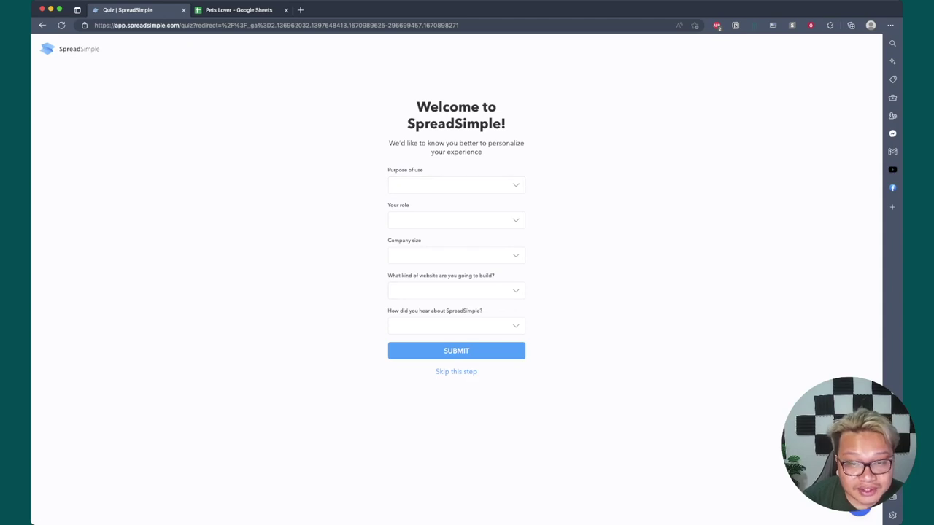
Set purpose of use to Personal, role to Owner/CEO and company size to 1 – 5
click(456, 185)
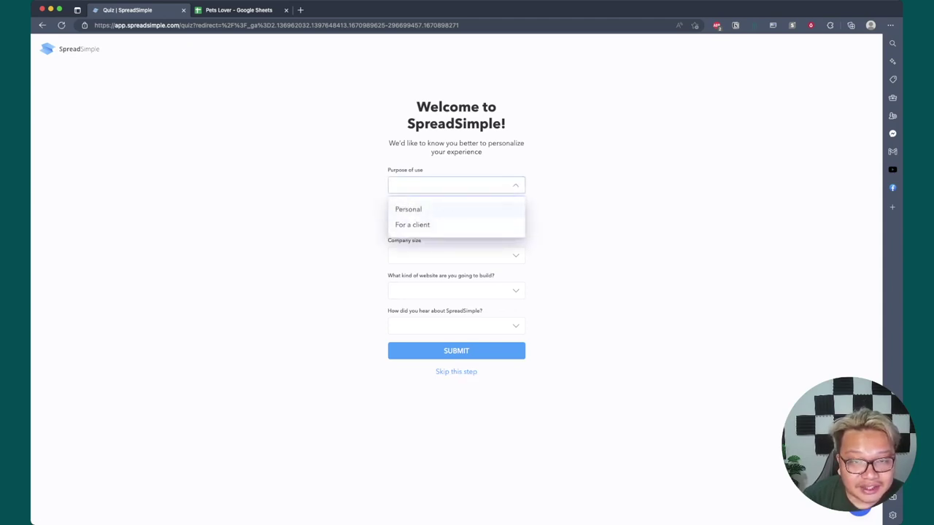
click(408, 210)
click(456, 219)
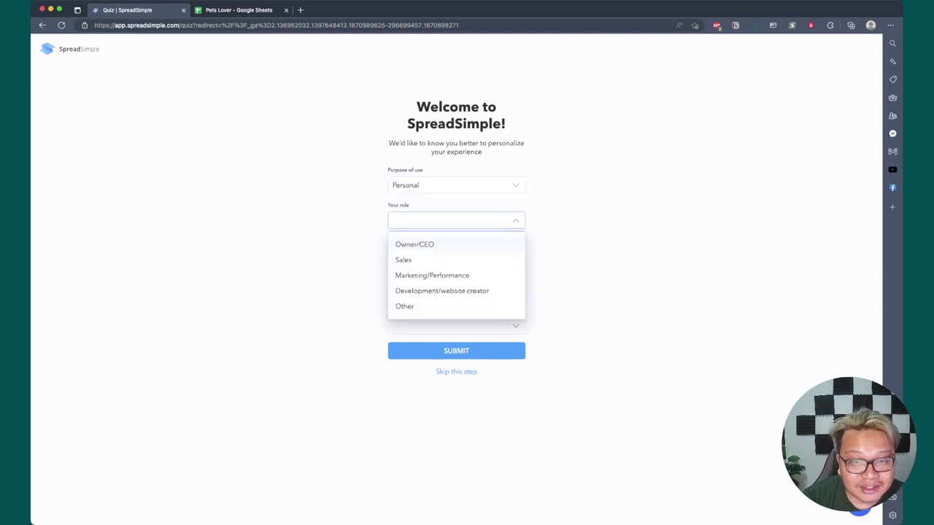
click(415, 244)
click(456, 255)
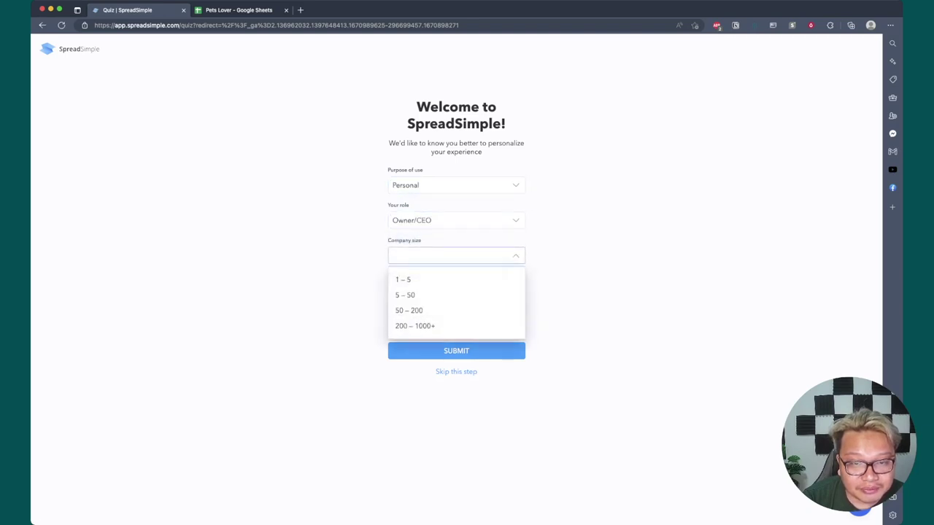
click(403, 279)
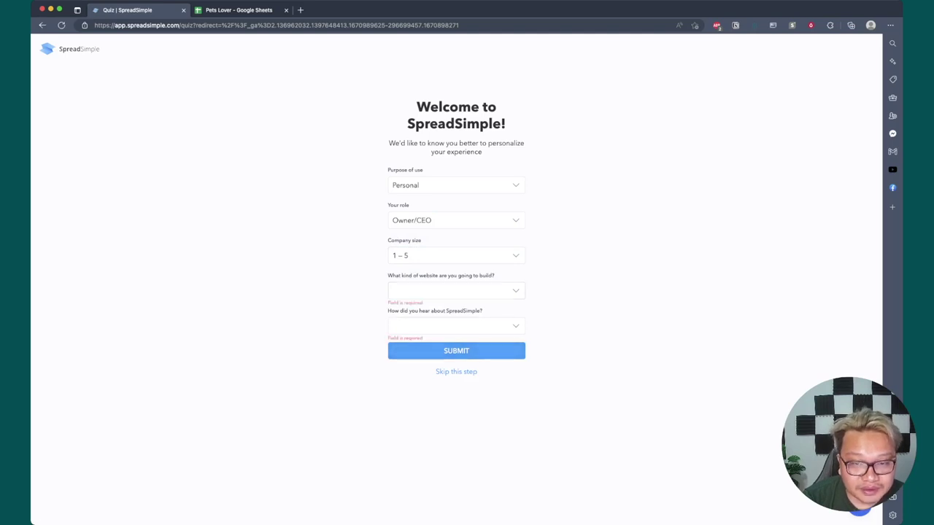
Choose E-commerce as website type and Google Search as referral source, then submit
click(456, 290)
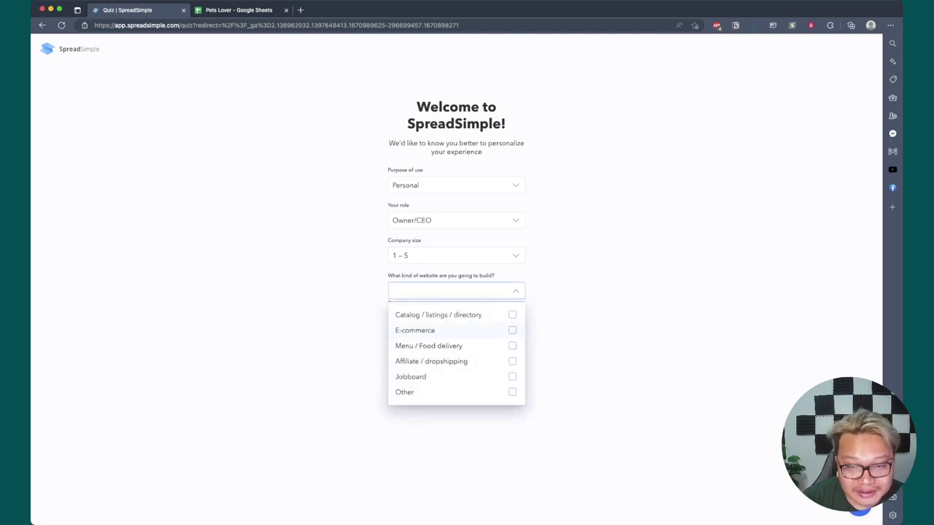
click(415, 330)
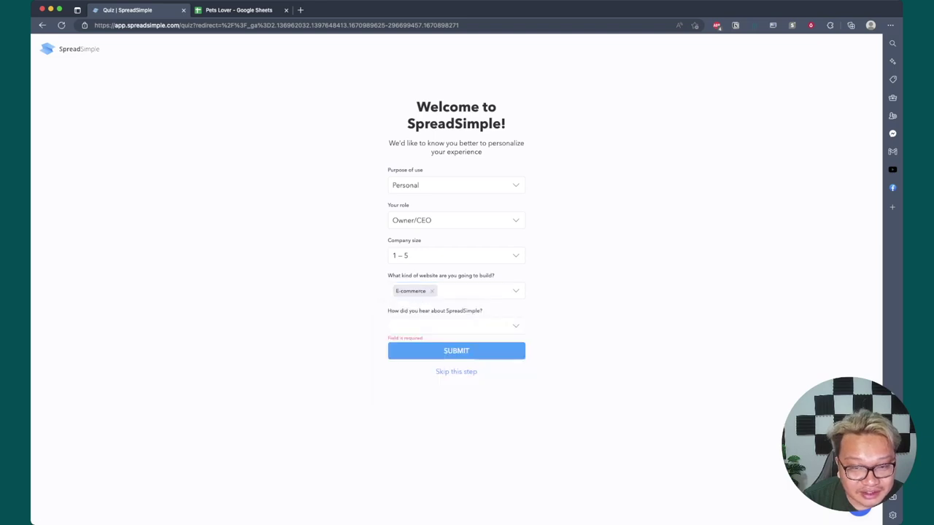
click(452, 327)
click(418, 350)
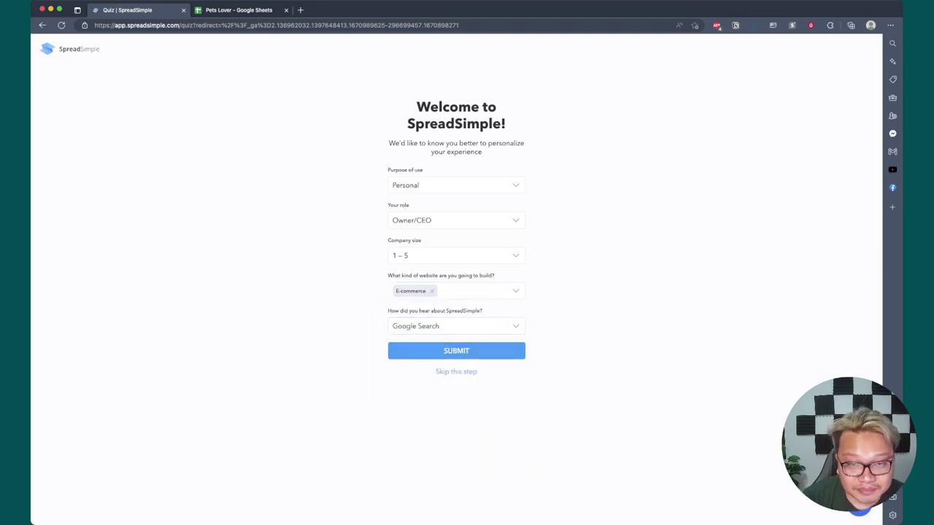
click(456, 350)
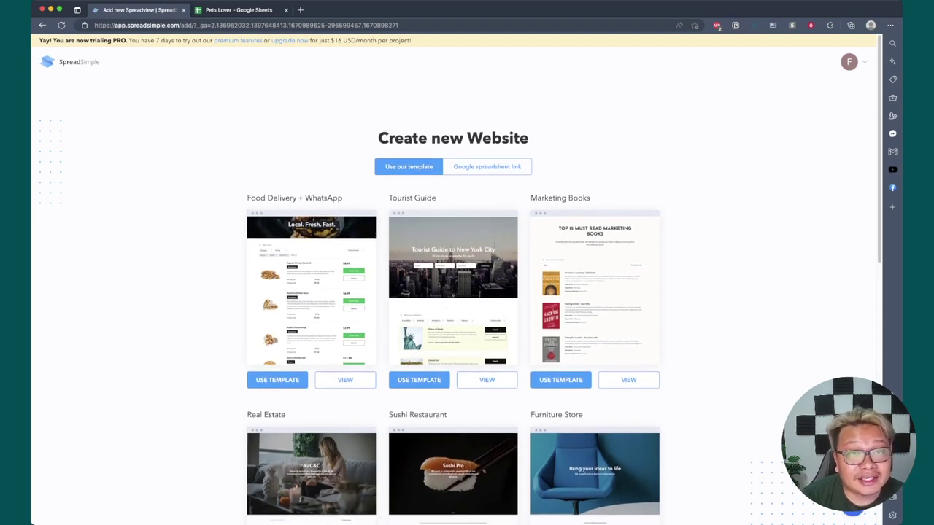
scroll(452, 292, down, 2)
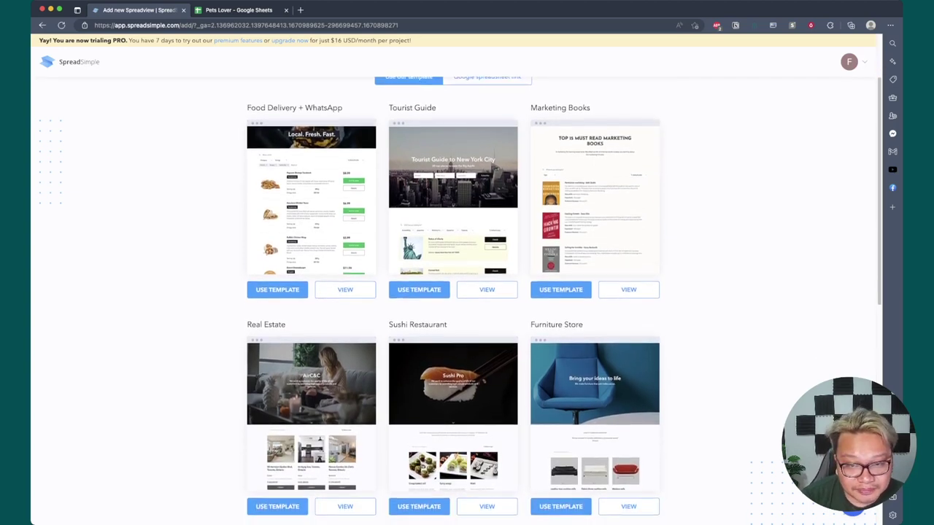
scroll(452, 292, down, 2)
scroll(453, 292, down, 5)
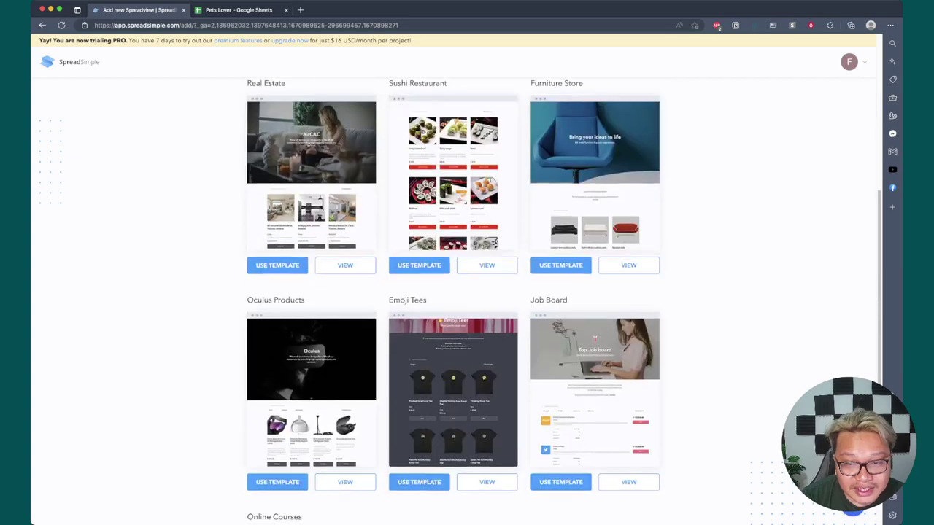
scroll(452, 291, down, 2)
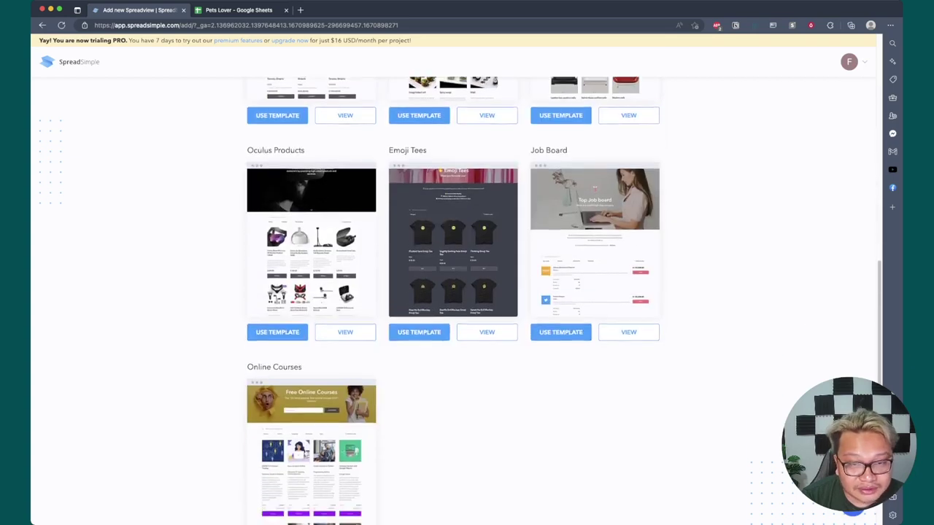
scroll(452, 292, down, 2)
scroll(452, 292, up, 5)
scroll(452, 292, down, 5)
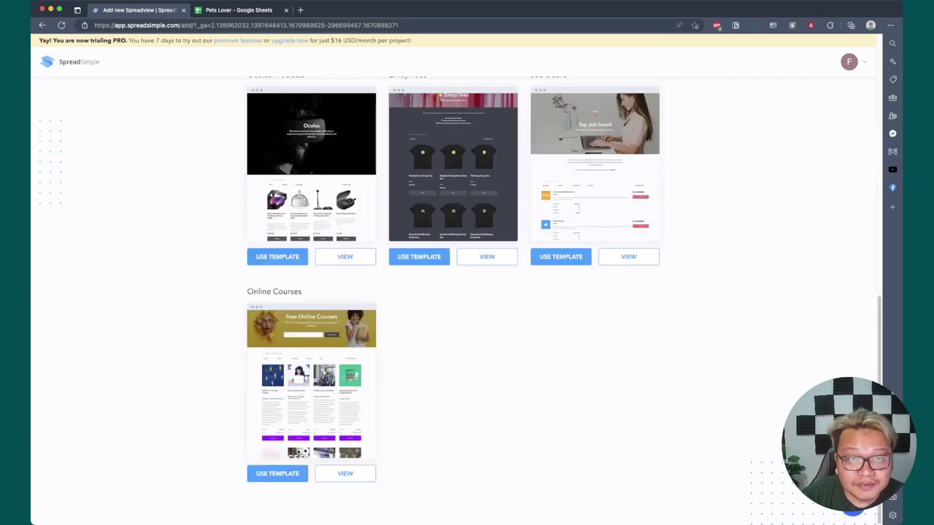
scroll(452, 292, up, 6)
scroll(452, 292, up, 4)
scroll(452, 292, up, 3)
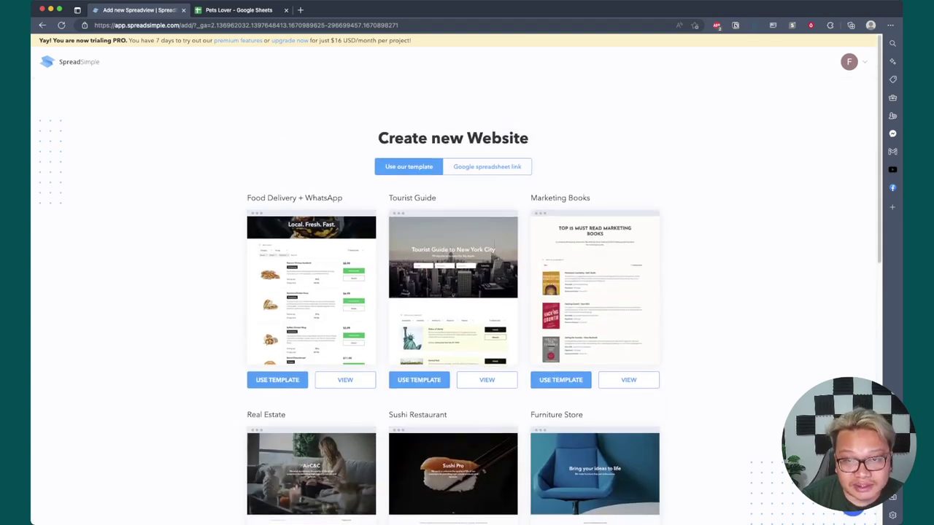
Choose the Google spreadsheet link option, paste the Pets Lover sheet URL and submit it
click(487, 166)
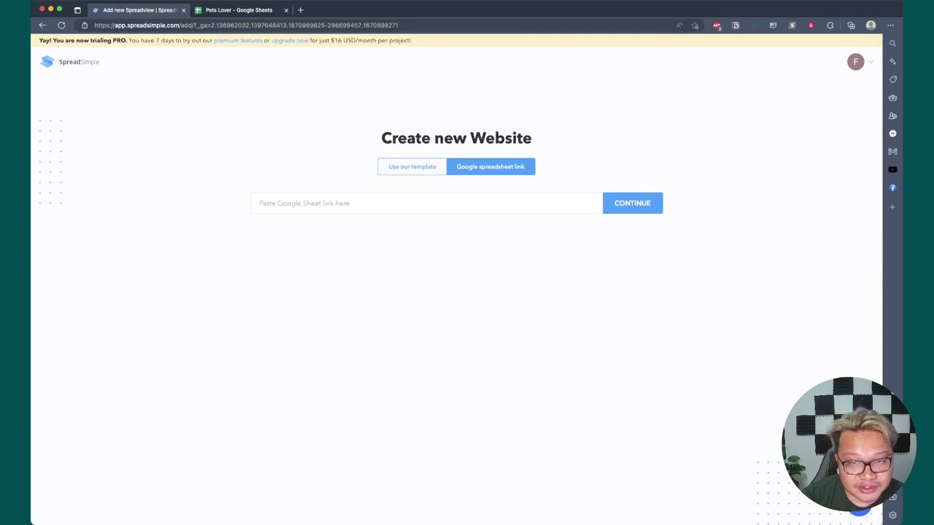
click(411, 166)
click(490, 167)
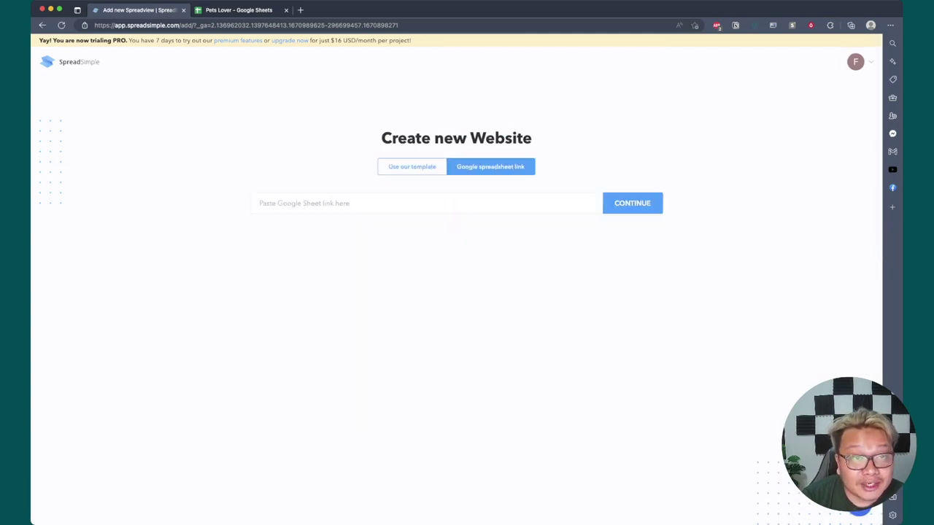
click(260, 203)
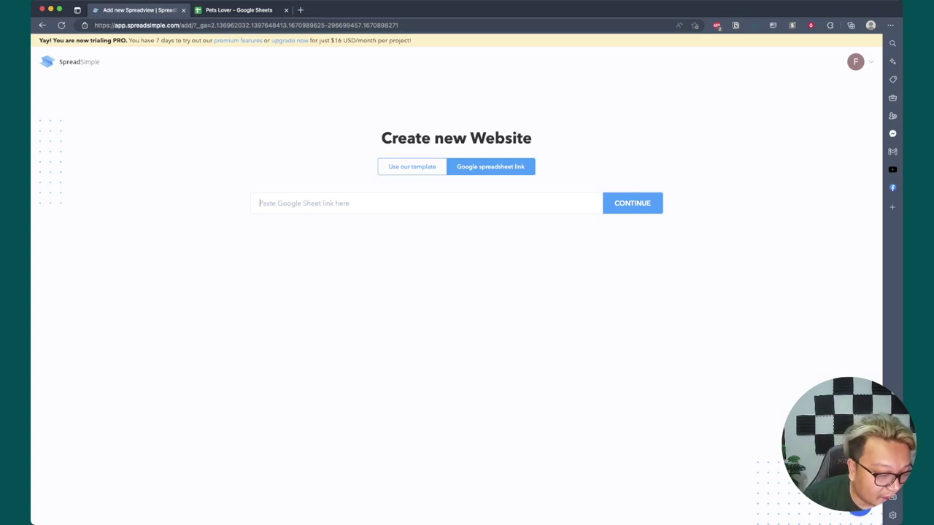
key(super+v)
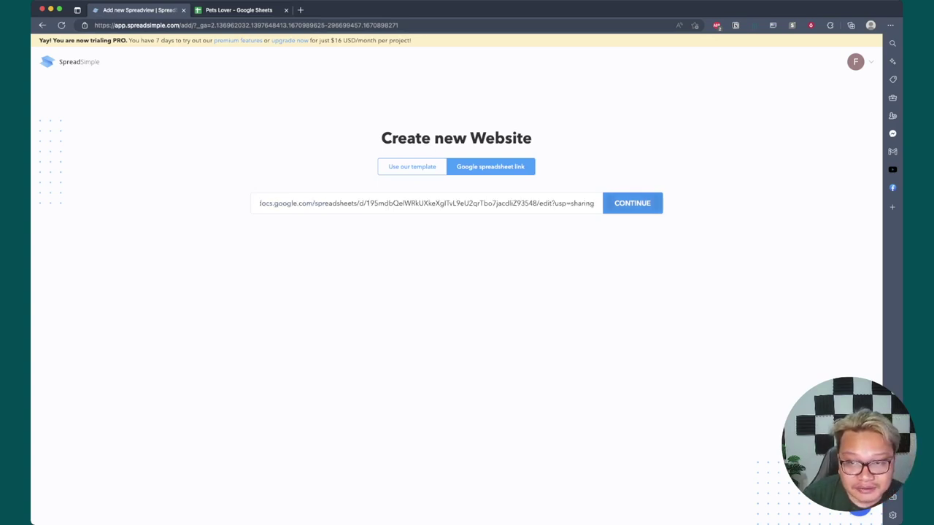
key(Tab)
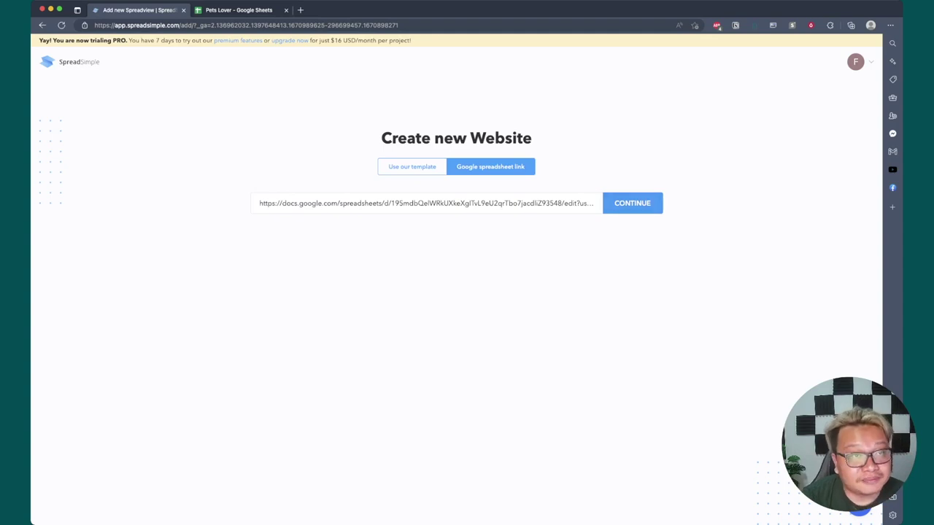
key(Return)
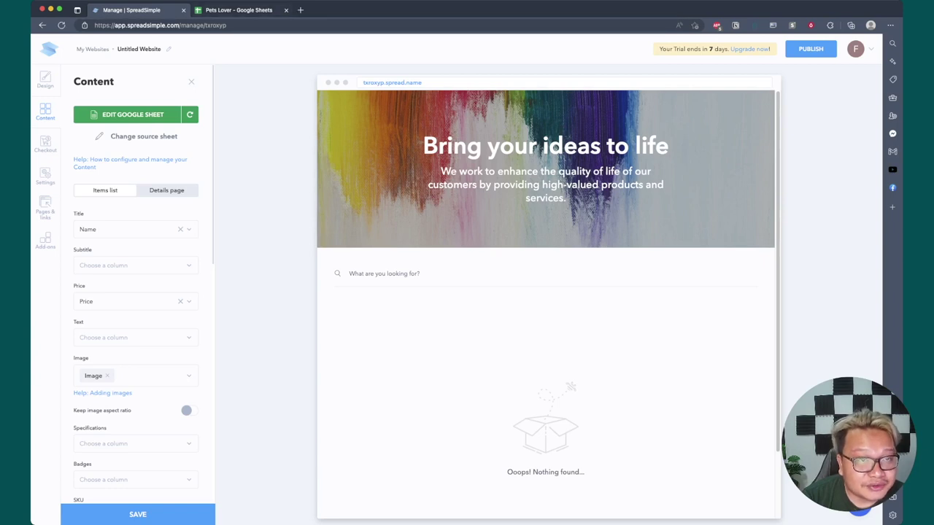
Switch to the Pets Lover sheet and check the empty row-2 cells under Name through Personality
key(ctrl+Tab)
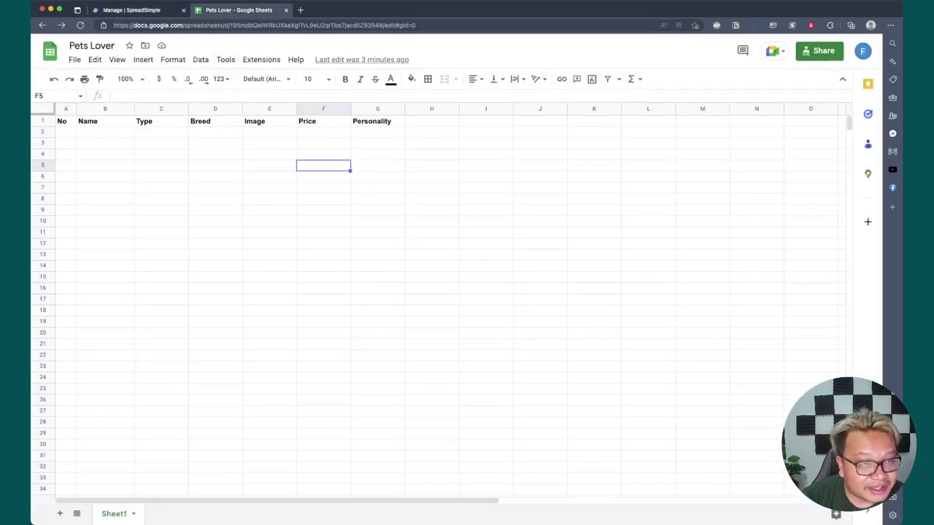
click(104, 121)
click(161, 121)
click(105, 132)
click(161, 131)
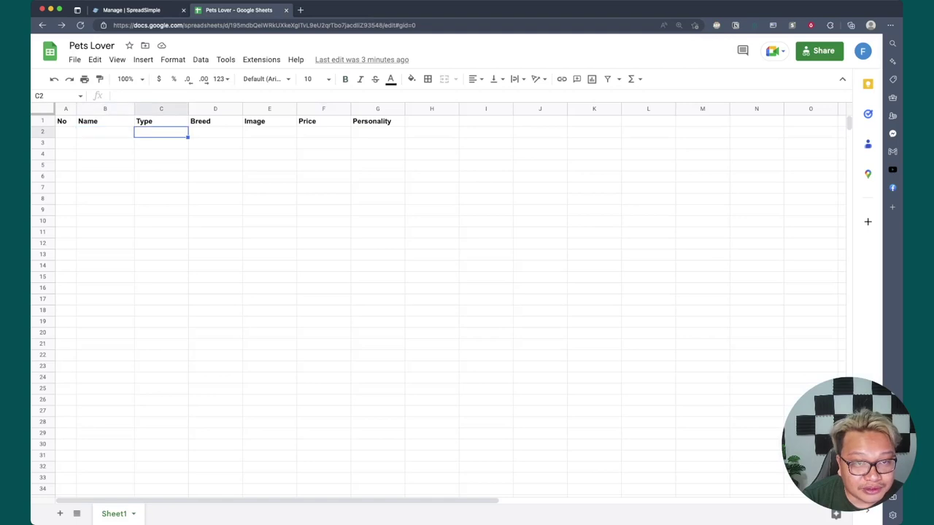
click(215, 131)
click(269, 131)
click(377, 132)
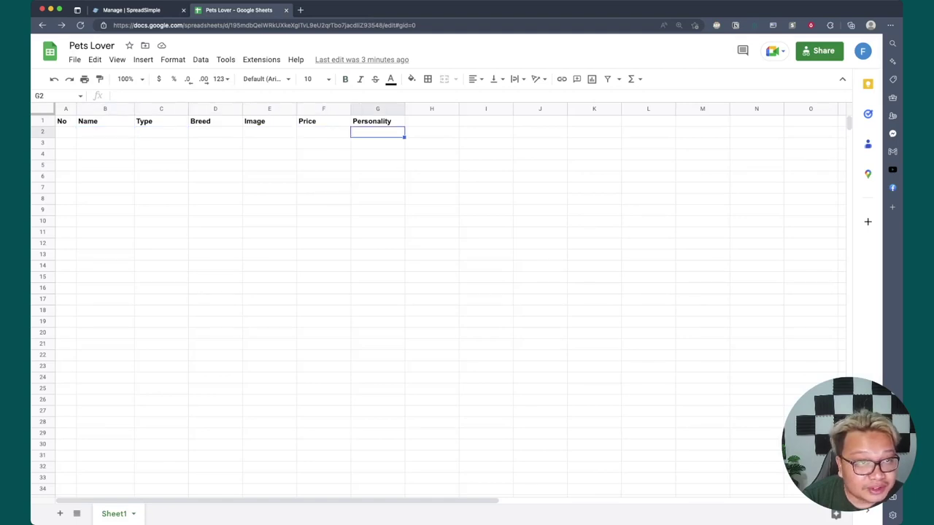
Scroll through the SpreadSimple editor, then come back to the Pets Lover sheet
key(ctrl+shift+Tab)
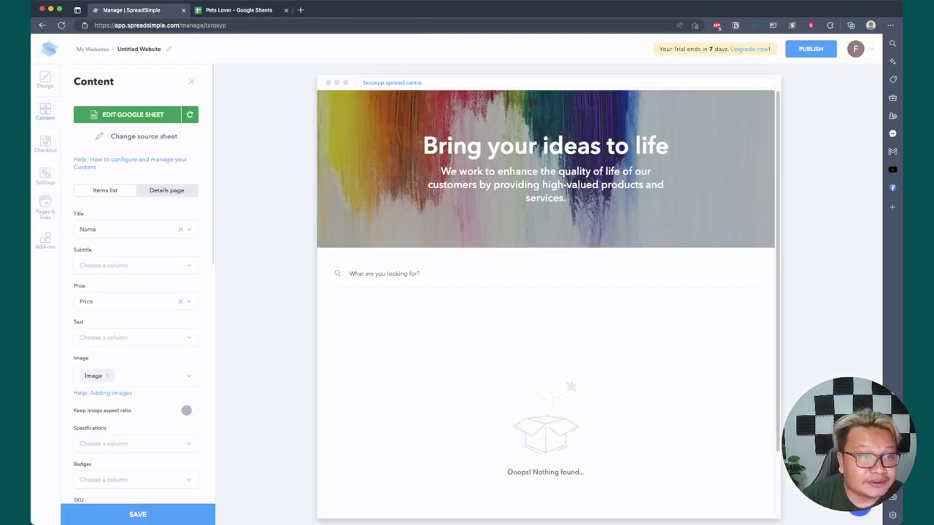
scroll(136, 285, down, 2)
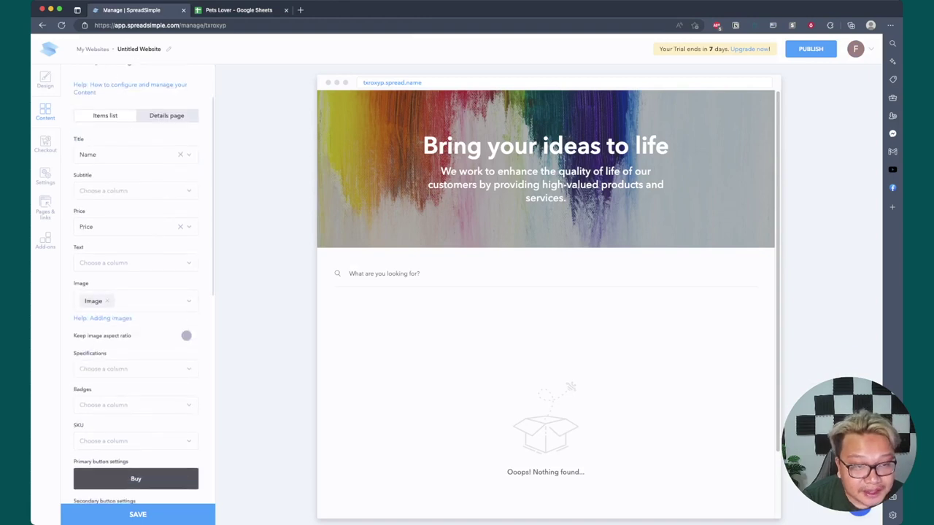
scroll(136, 285, down, 2)
scroll(137, 284, down, 2)
scroll(136, 285, down, 2)
scroll(136, 285, up, 5)
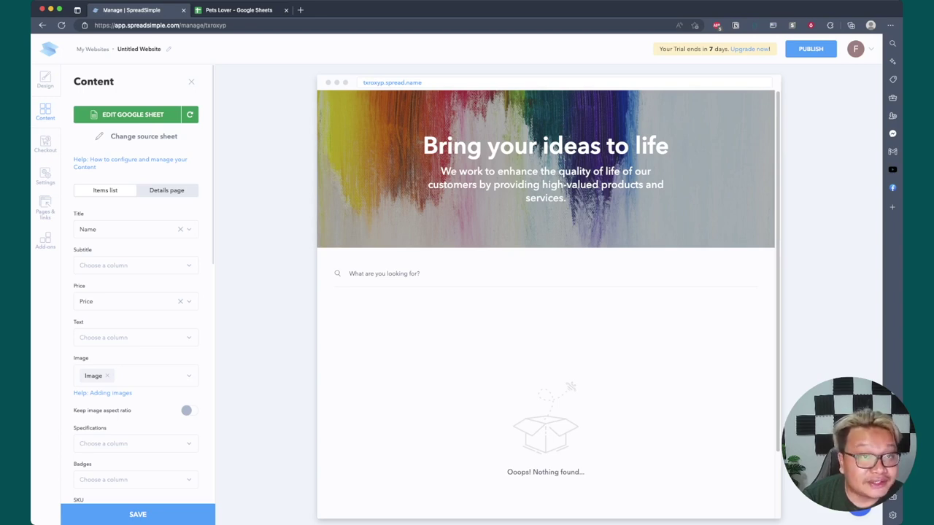
key(ctrl+Tab)
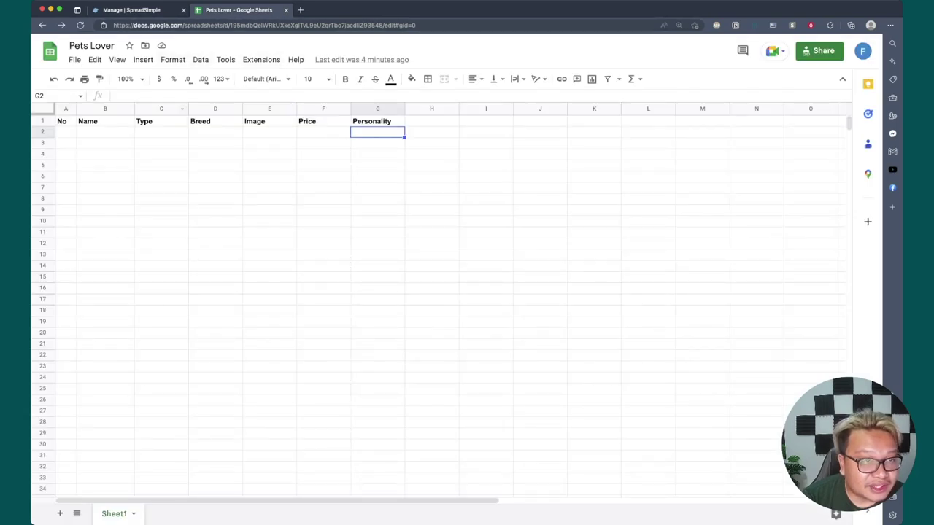
Fill row 2 with No 1, Name Sher Sher, Type Cats, Breed Exotic Long Hair; widen column D
click(65, 132)
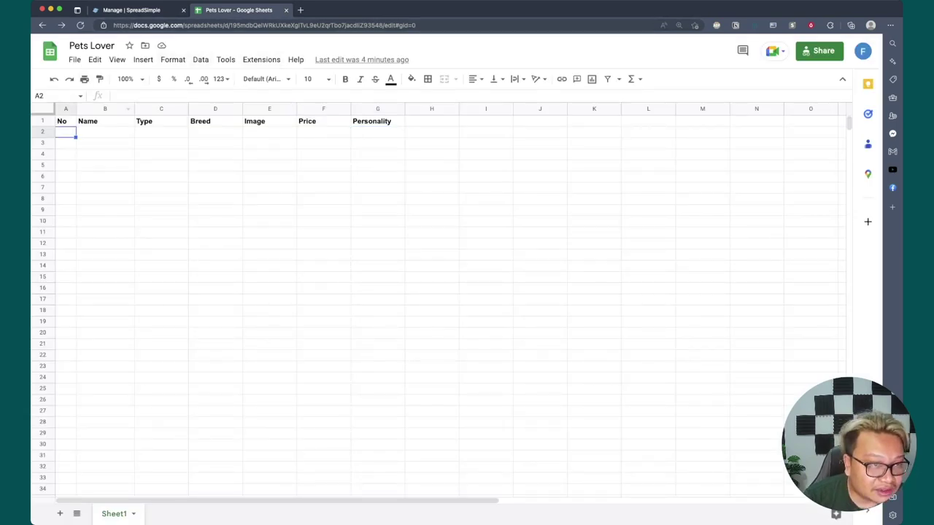
text(1)
click(105, 131)
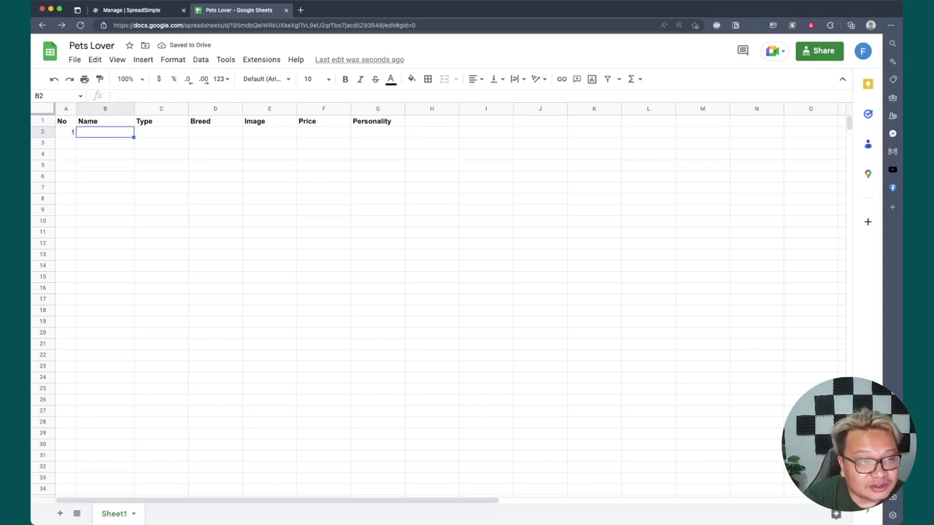
text(Sher S)
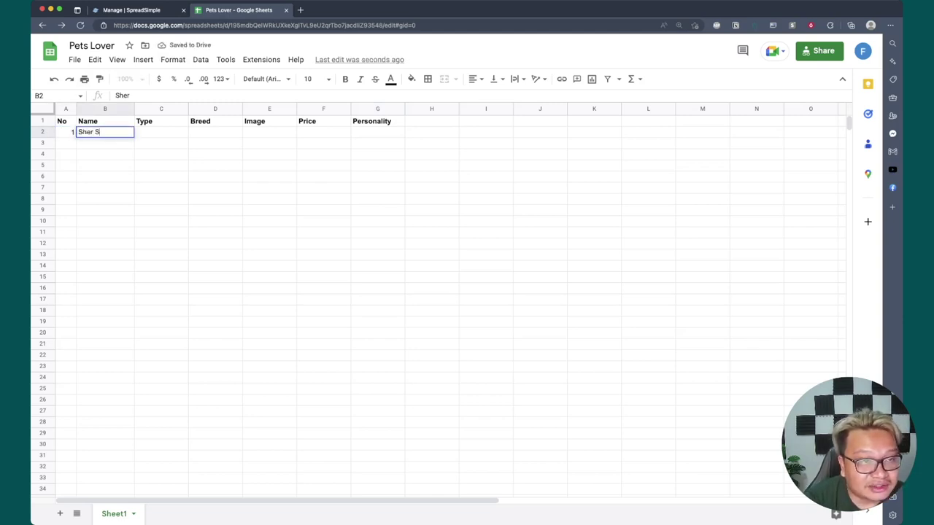
text(her)
key(Tab)
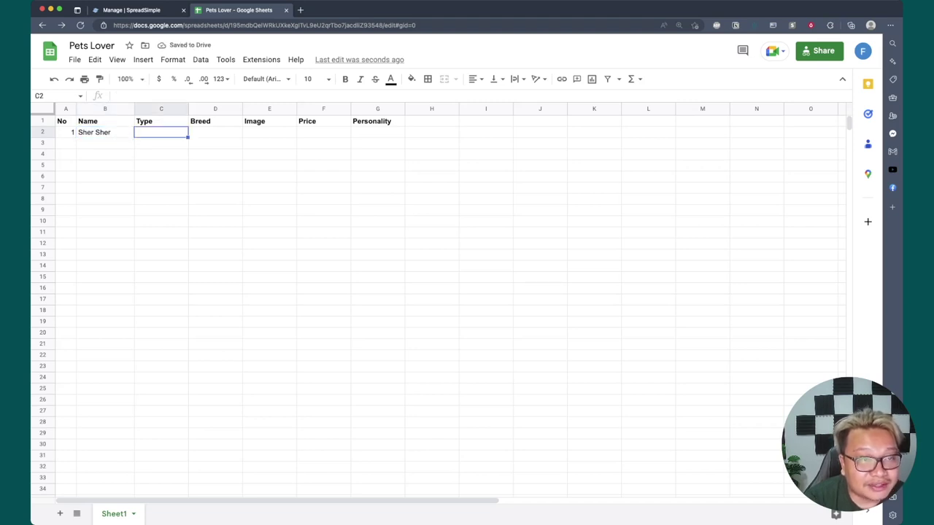
text(Cats)
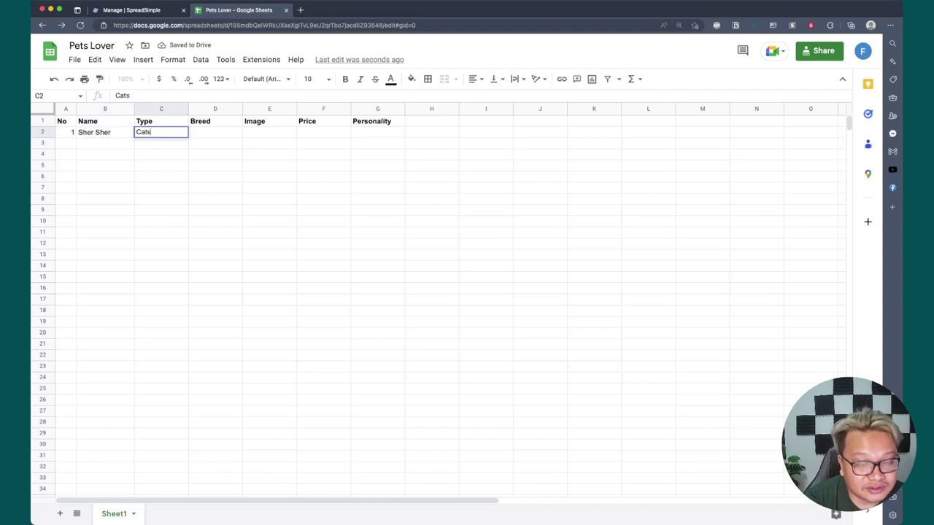
key(Tab)
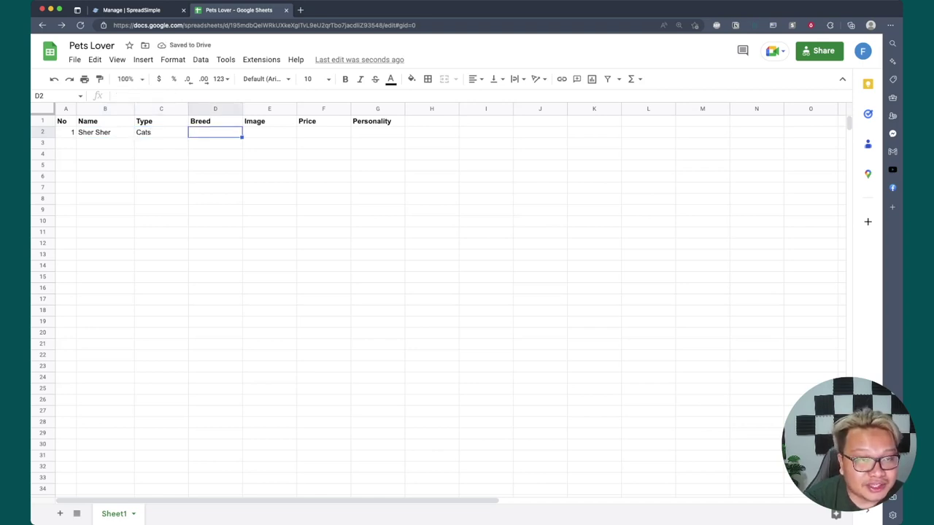
text(Exot)
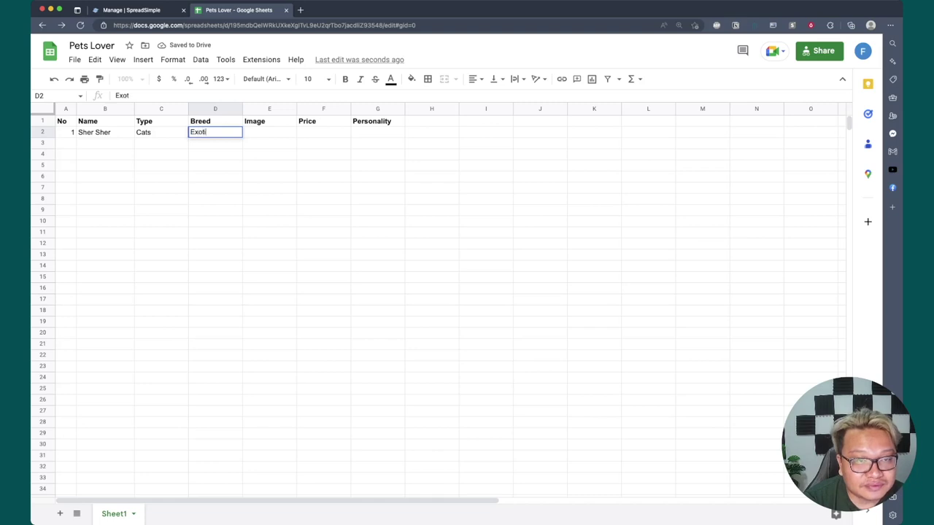
text(ic Long )
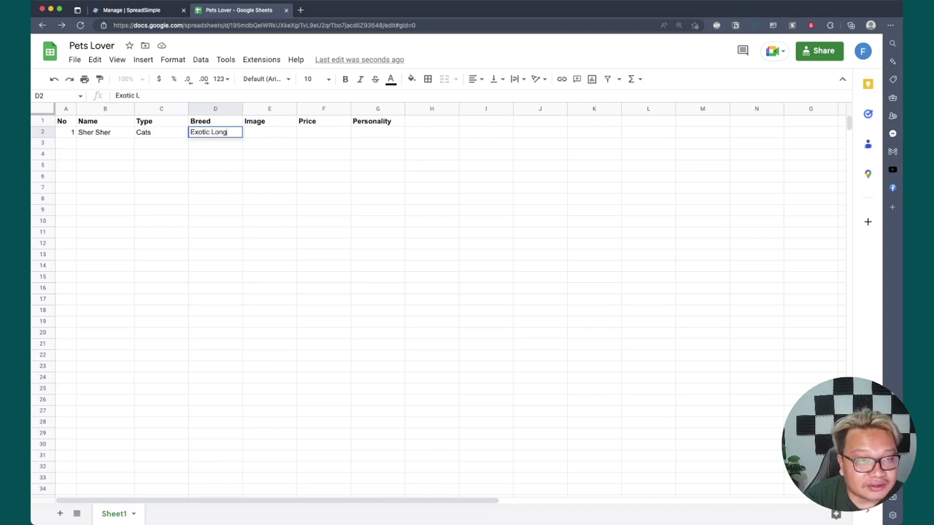
text(Hair)
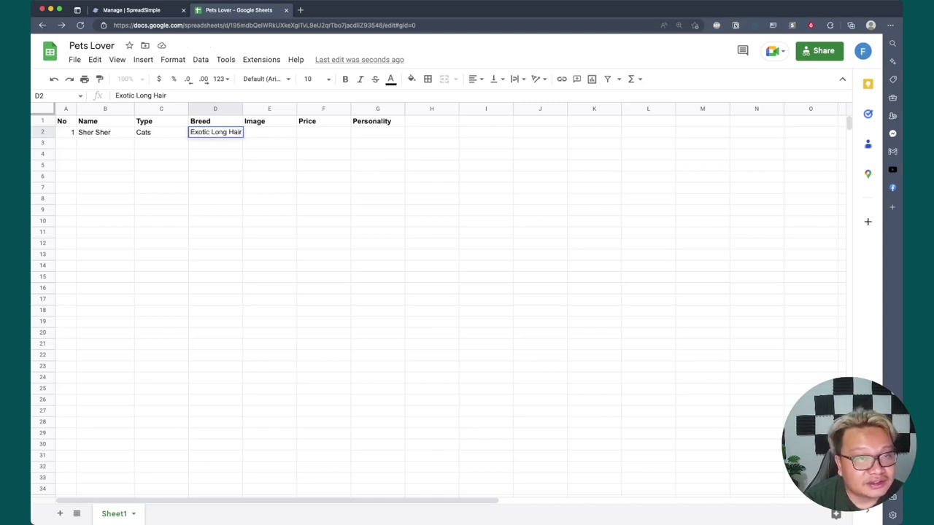
key(Tab)
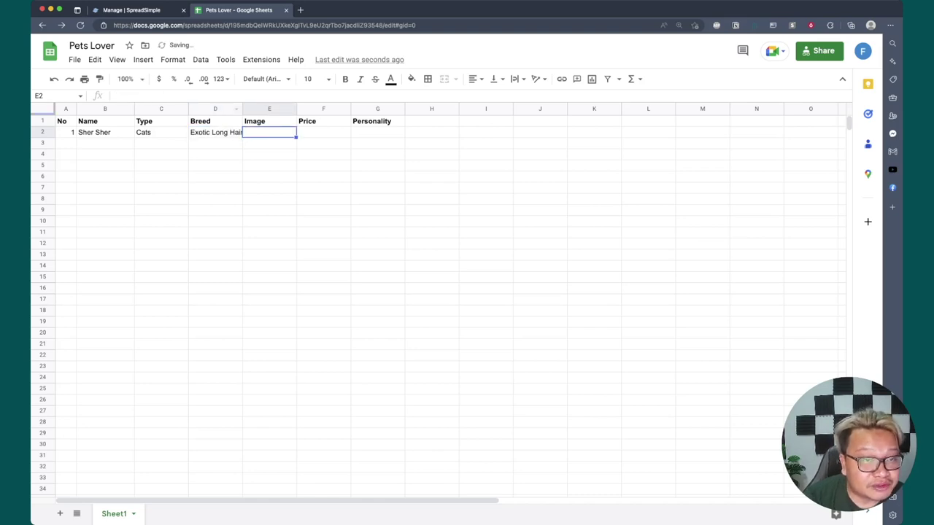
drag(242, 109, 252, 109)
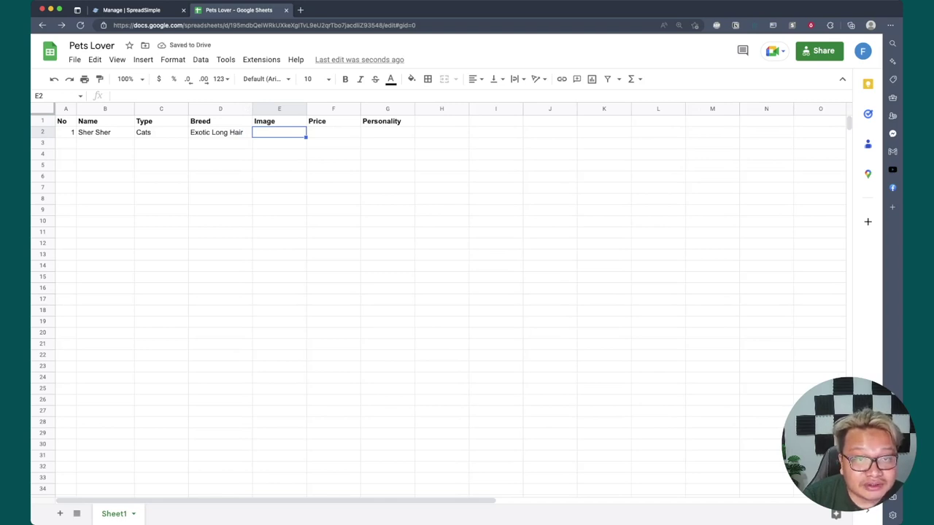
Enter price 500,000 in F2 and personality 'Outgoing, Playful' in G2, then widen column G
click(332, 132)
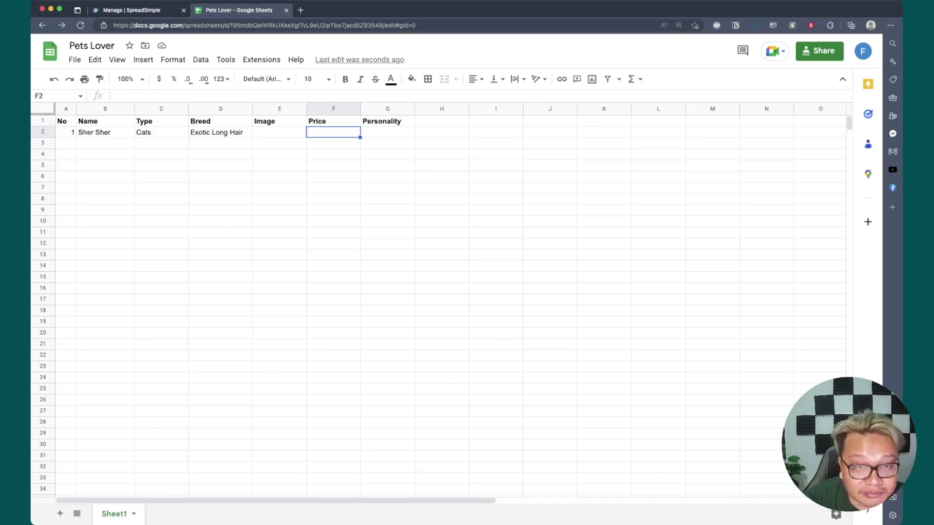
text(500,000)
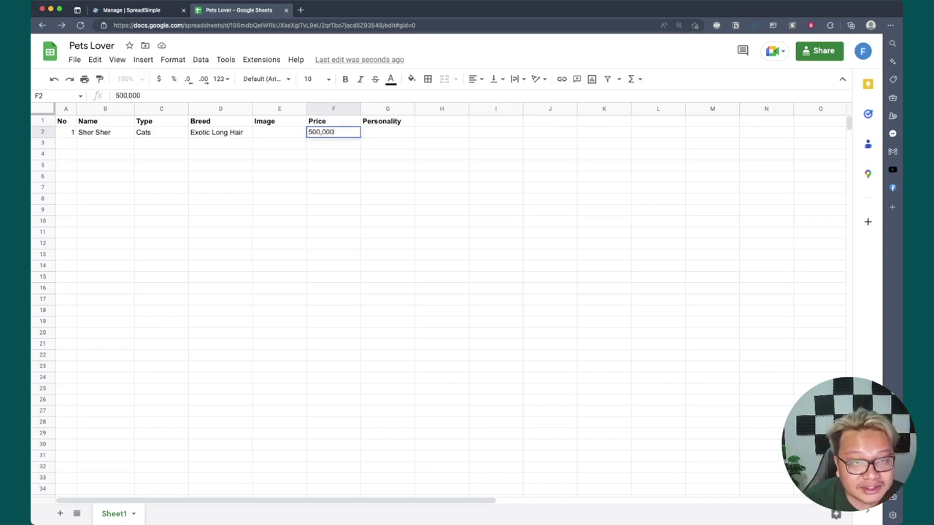
key(Tab)
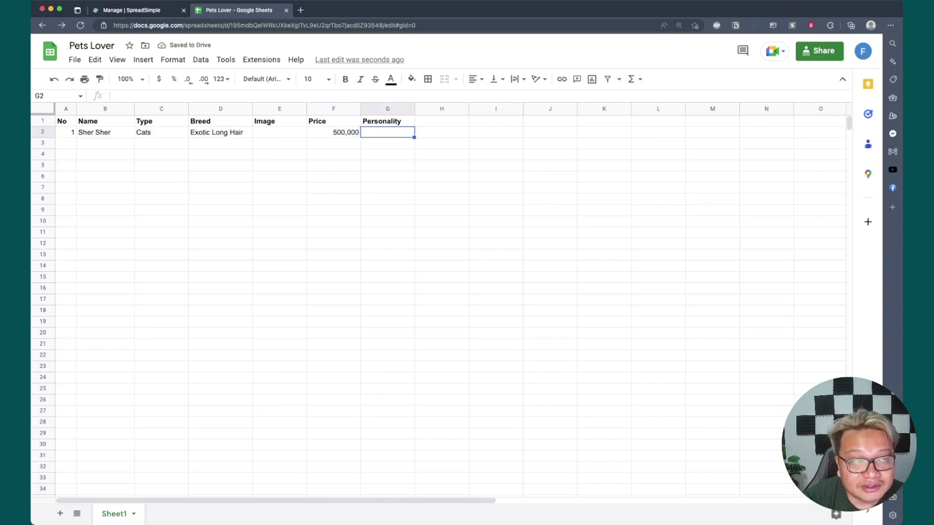
text(Outgo)
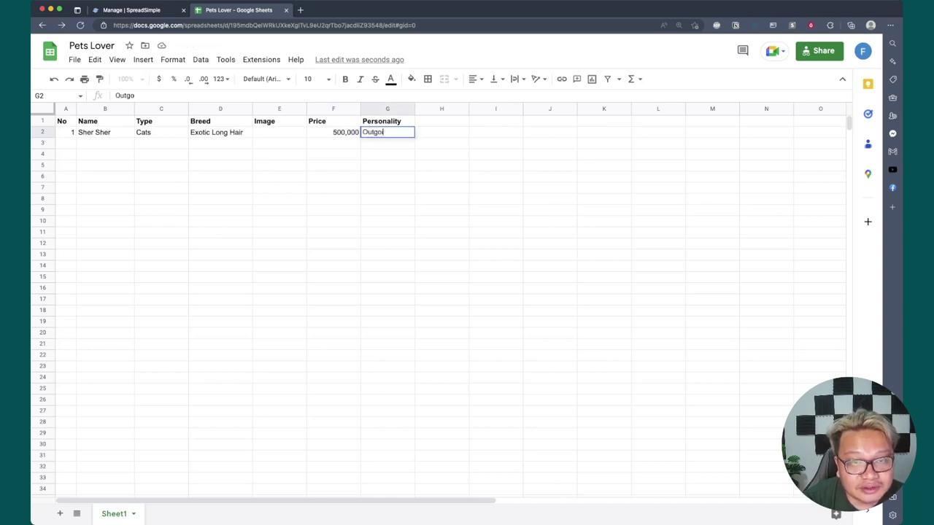
text(ing, )
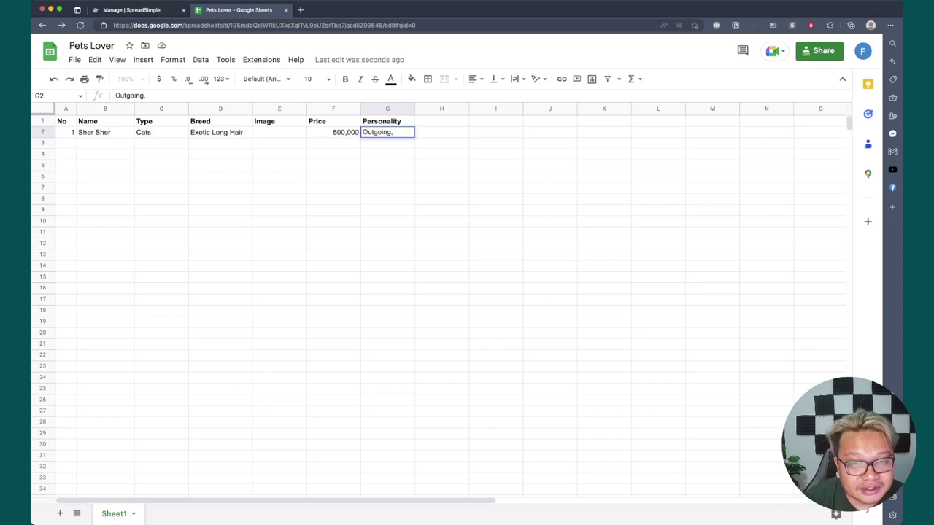
text(Playf)
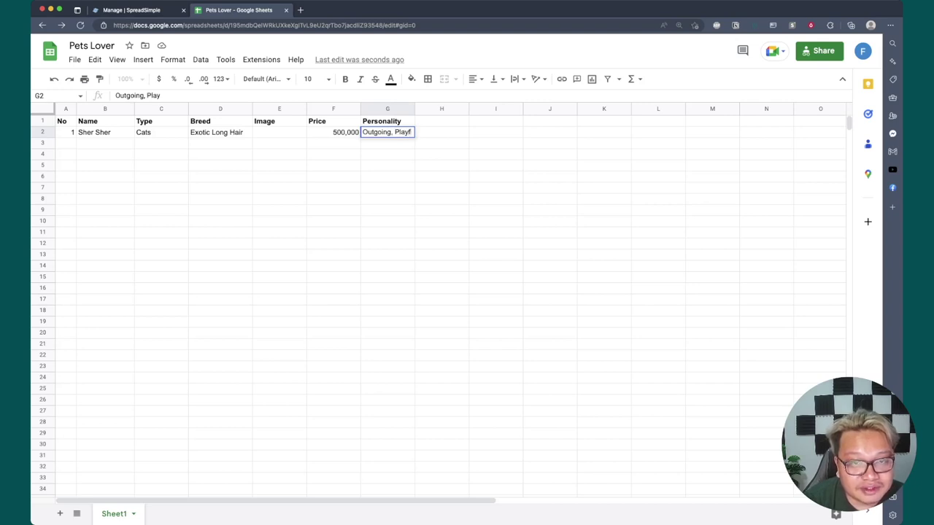
text(ul,)
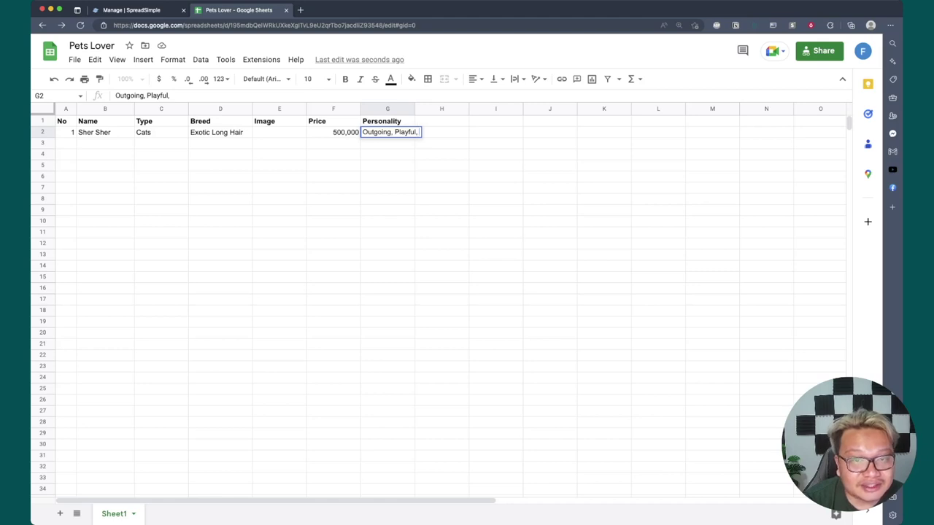
key(BackSpace)
key(BackSpace)
key(Return)
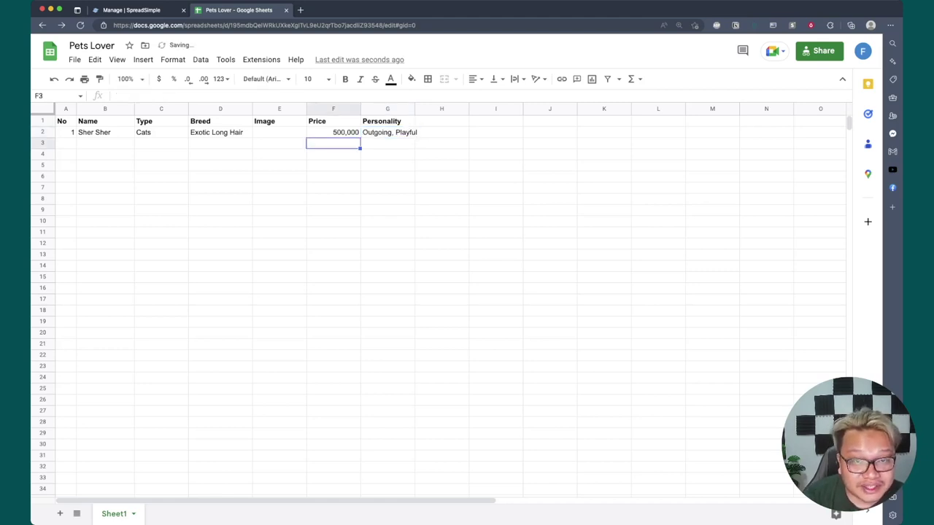
drag(414, 109, 426, 109)
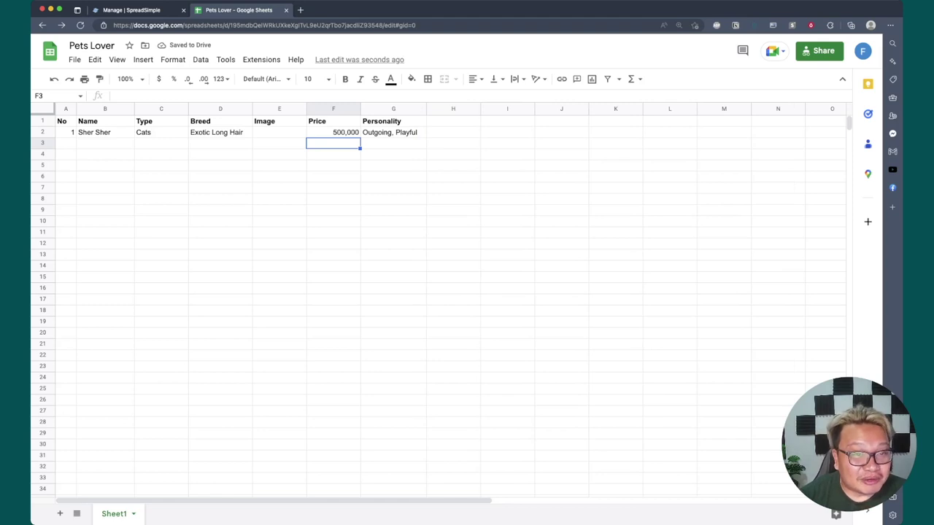
click(280, 143)
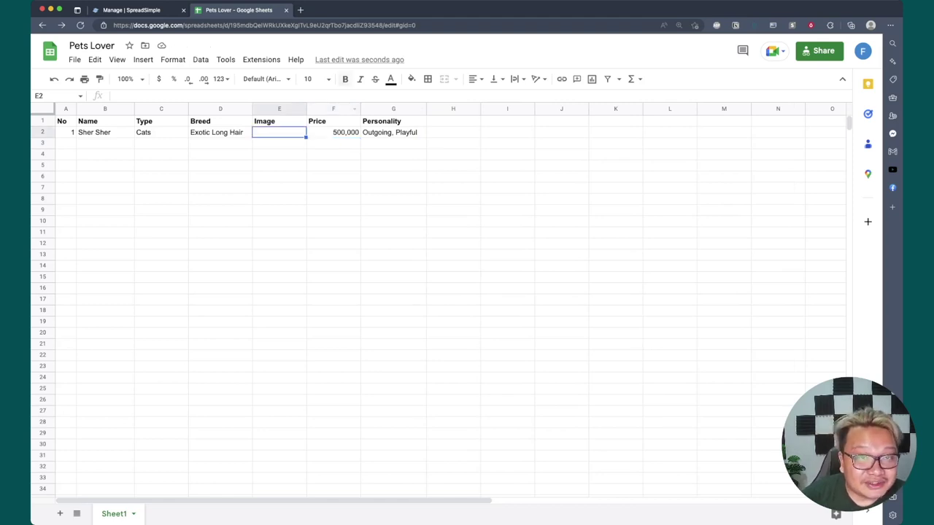
click(452, 199)
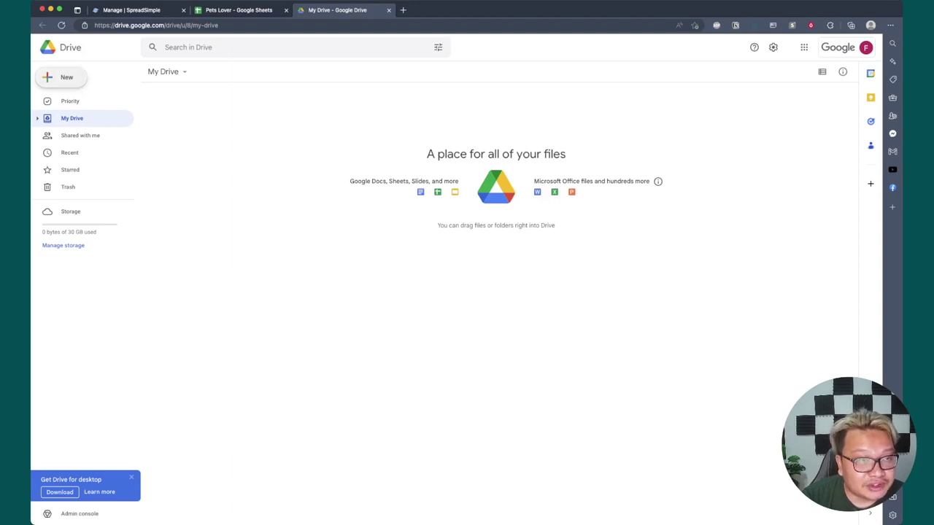
Make a new My Drive folder named 'Pets Lover' and open it
click(62, 76)
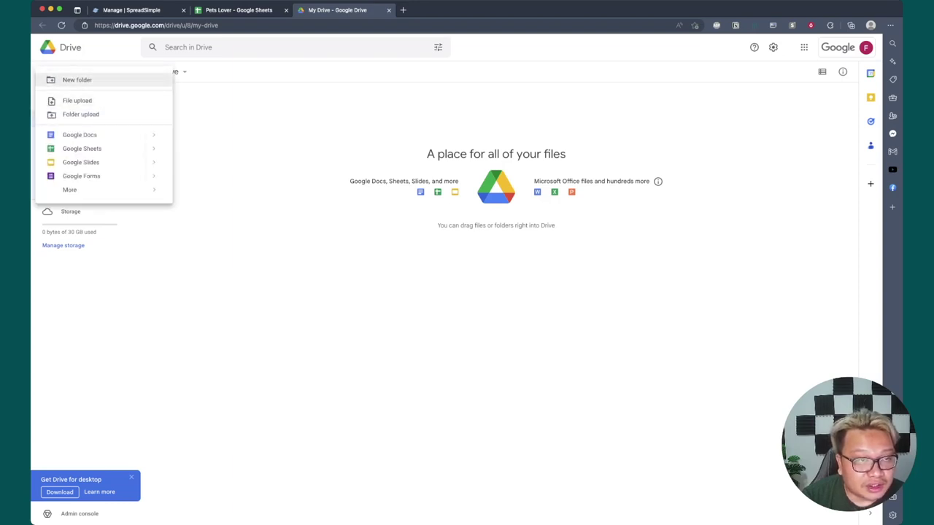
click(77, 79)
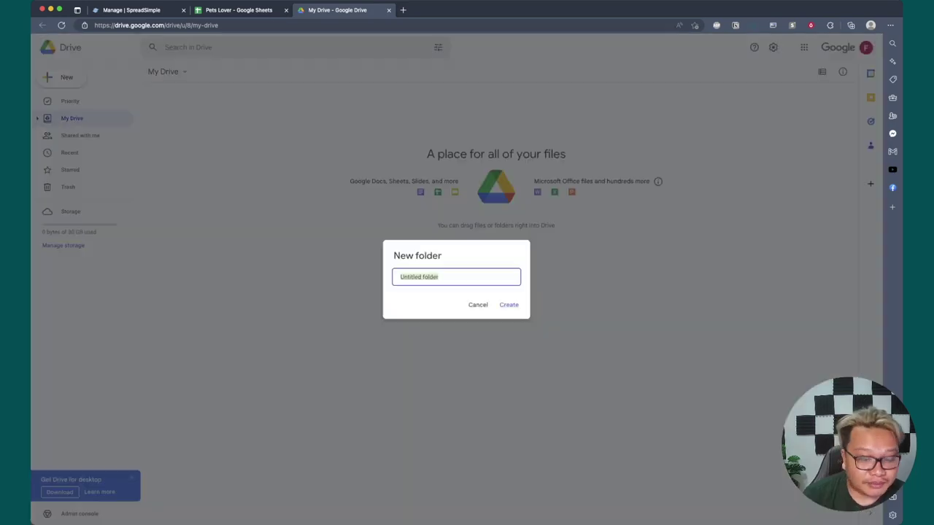
text(P)
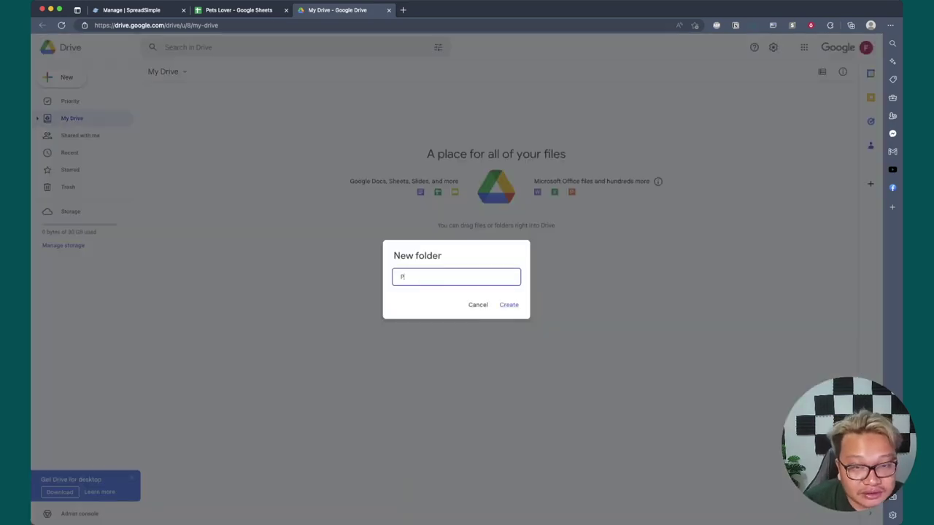
text(et Lovers)
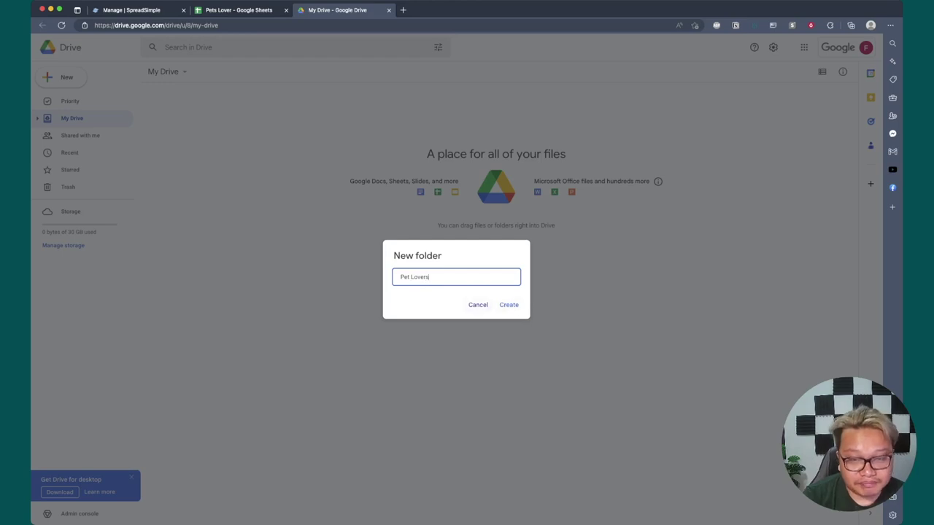
key(BackSpace)
text(s)
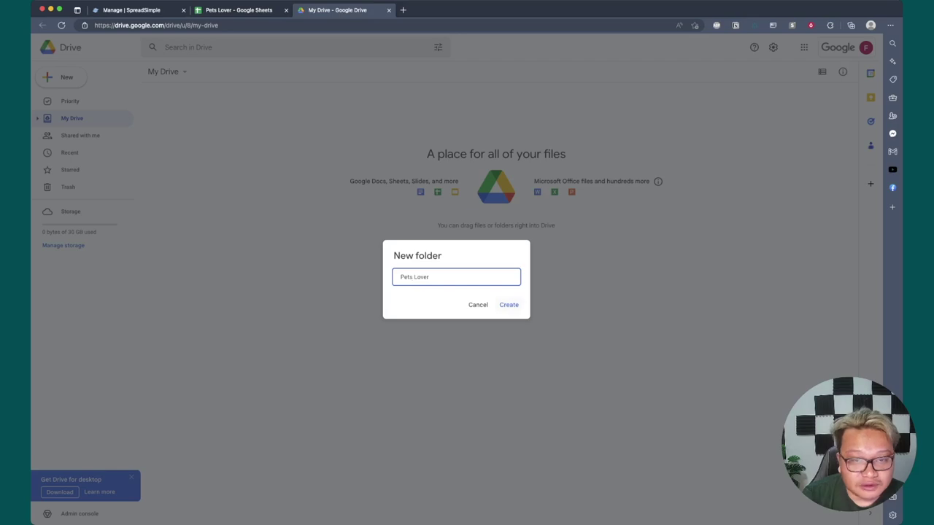
key(Return)
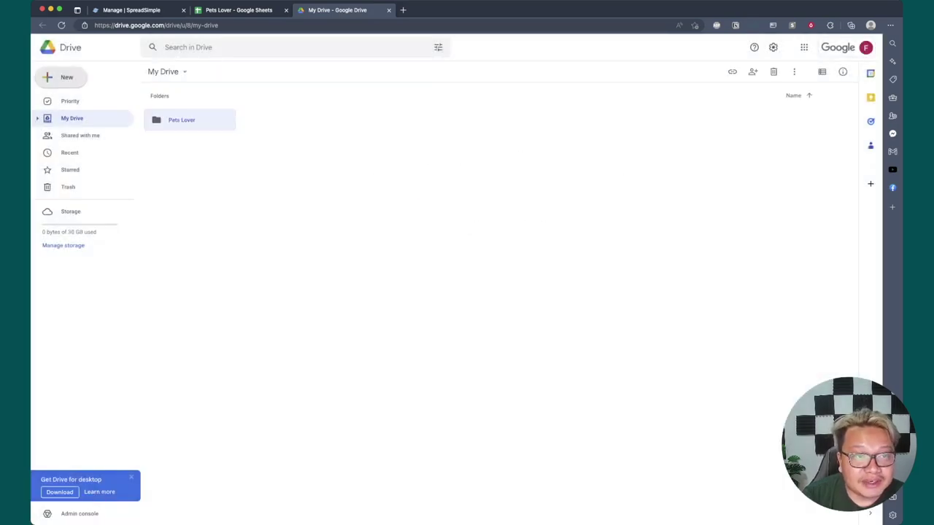
key(Return)
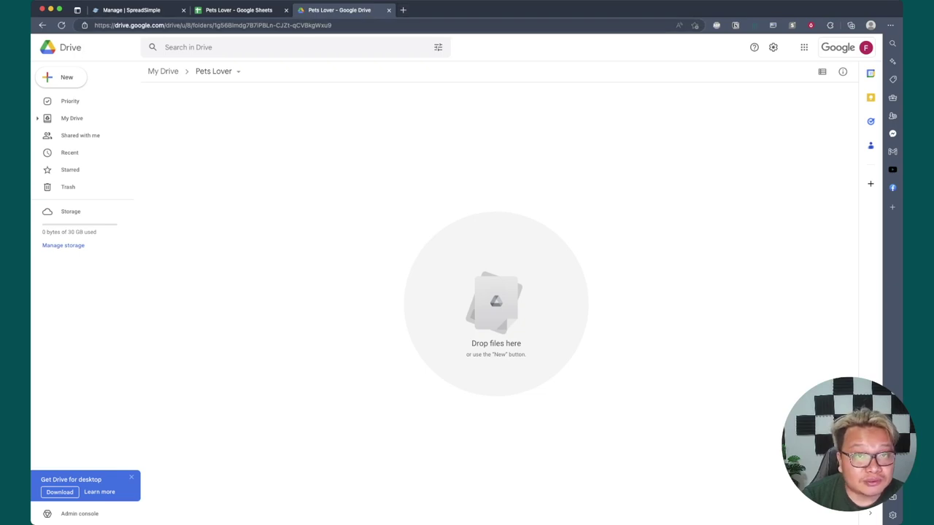
key(ctrl+t)
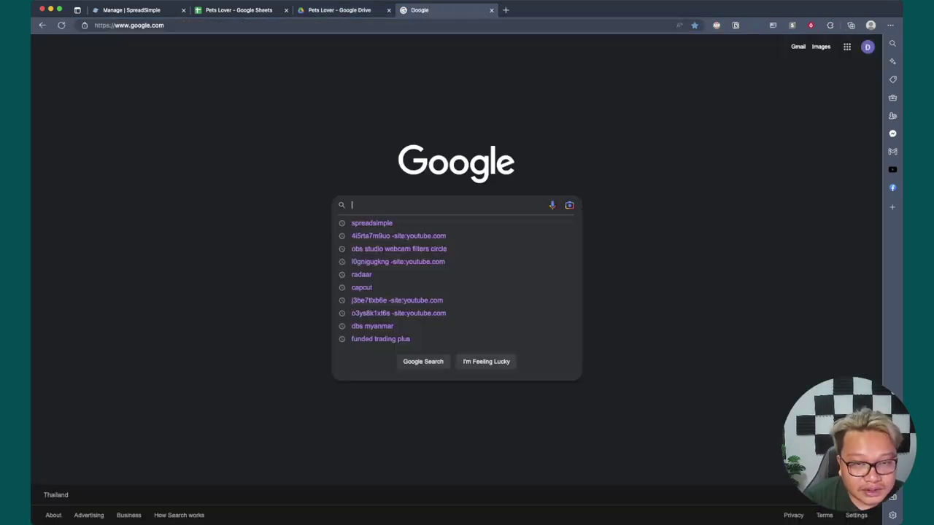
Search Google for 'exotic longhair' and preview the Purina Persian long-hair cat photo
text(exo)
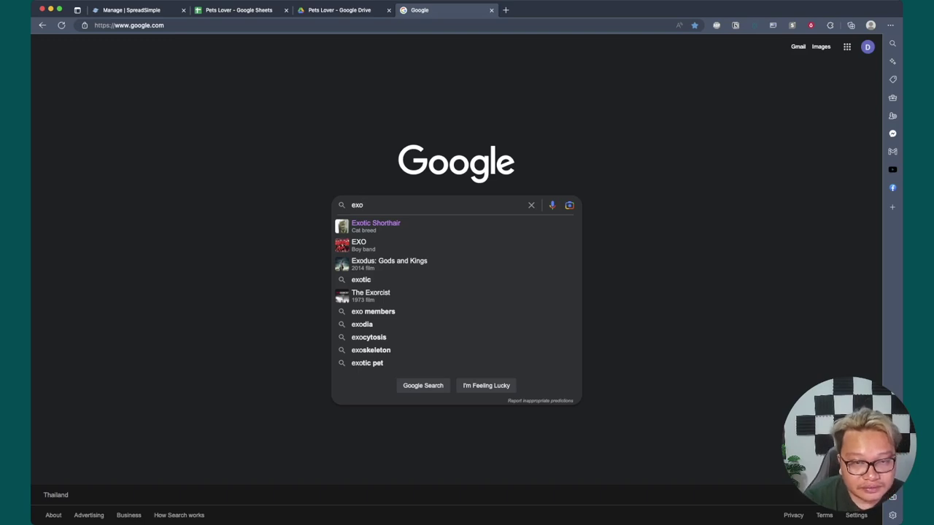
text(tic long)
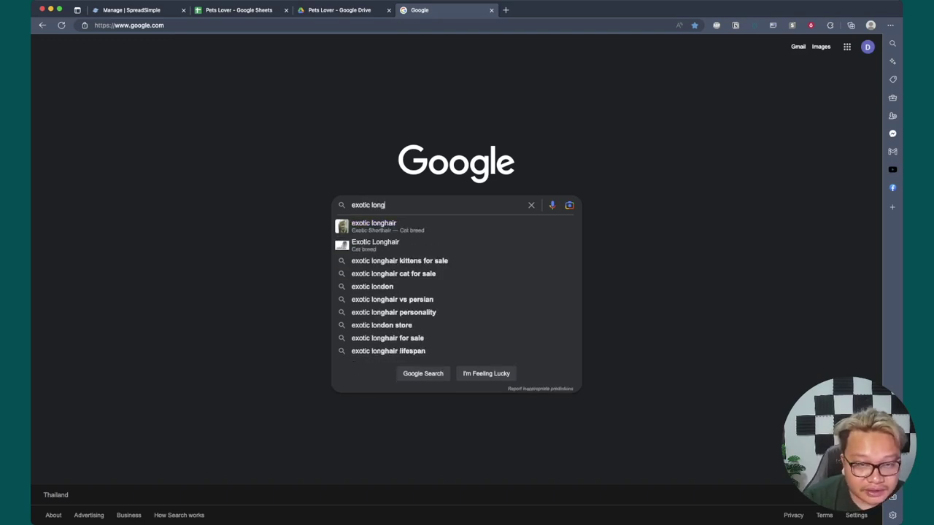
text(h)
key(Down)
key(Return)
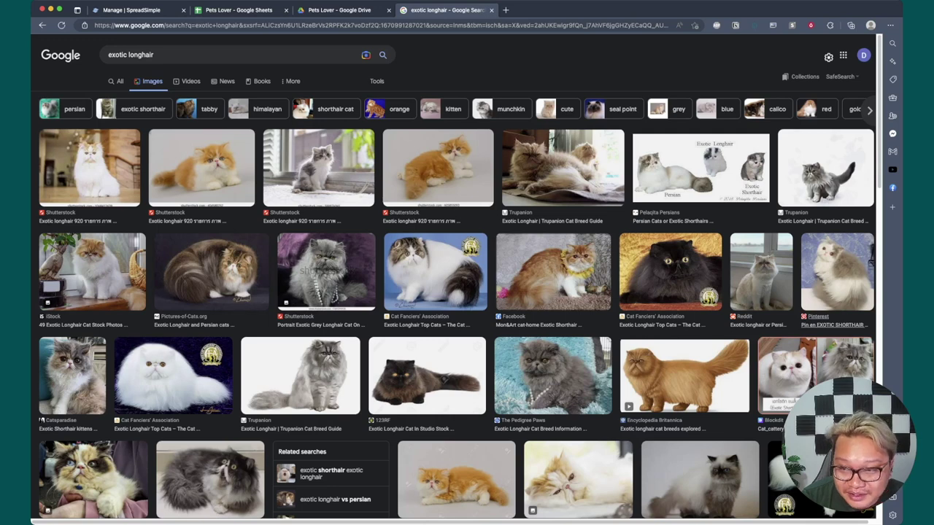
scroll(452, 292, down, 5)
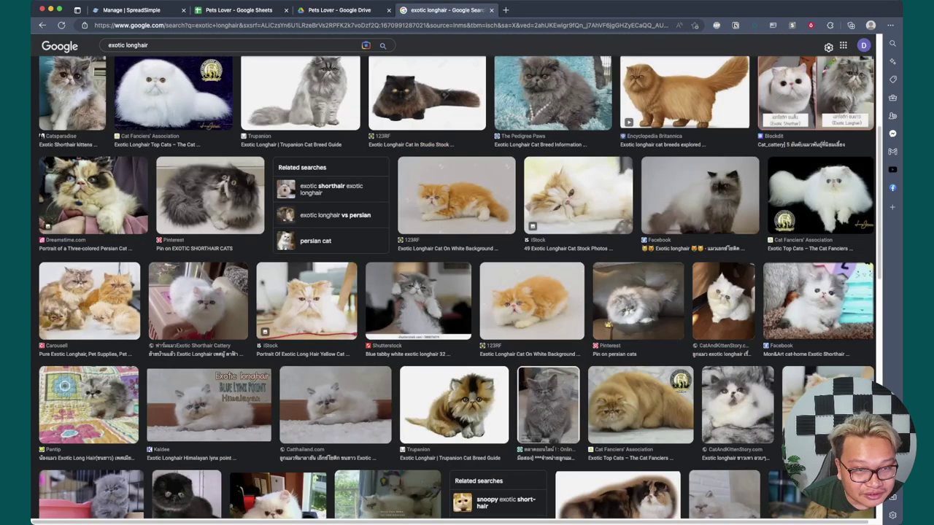
scroll(452, 291, up, 2)
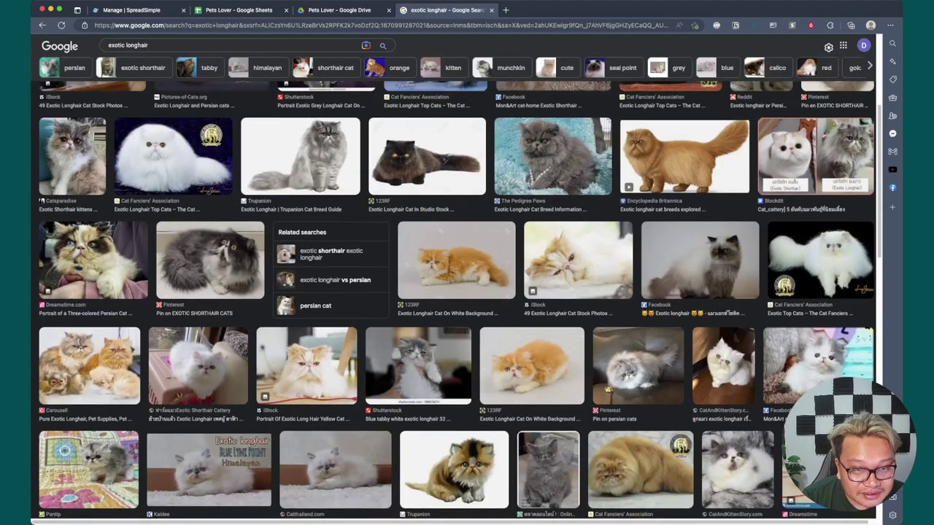
click(300, 156)
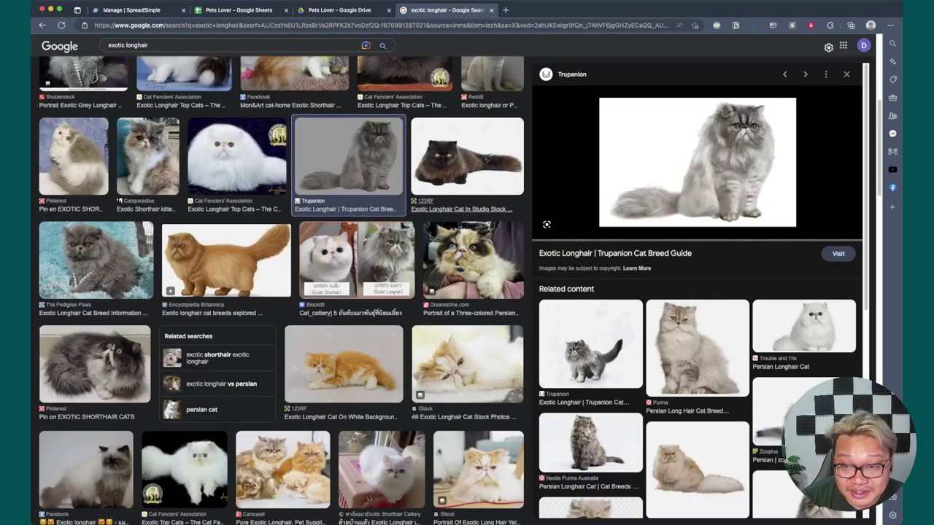
click(697, 347)
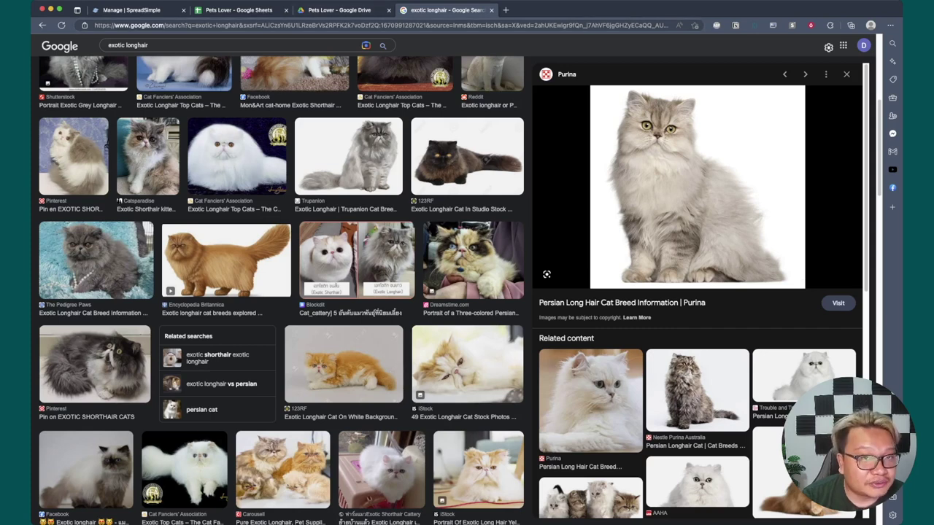
key(ctrl+shift+Tab)
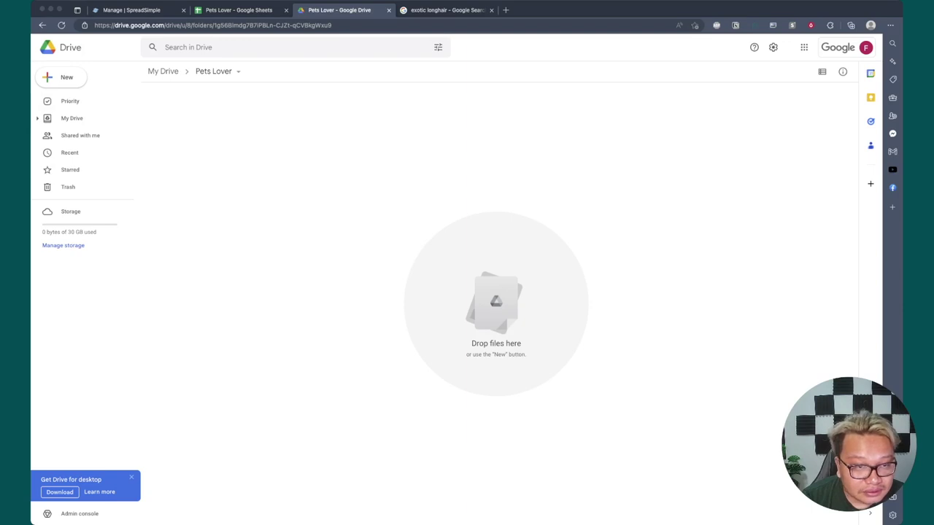
Upload the cat photo into the Pets Lover folder and rename it Sher Sher.jpg
drag(456, 511, 458, 468)
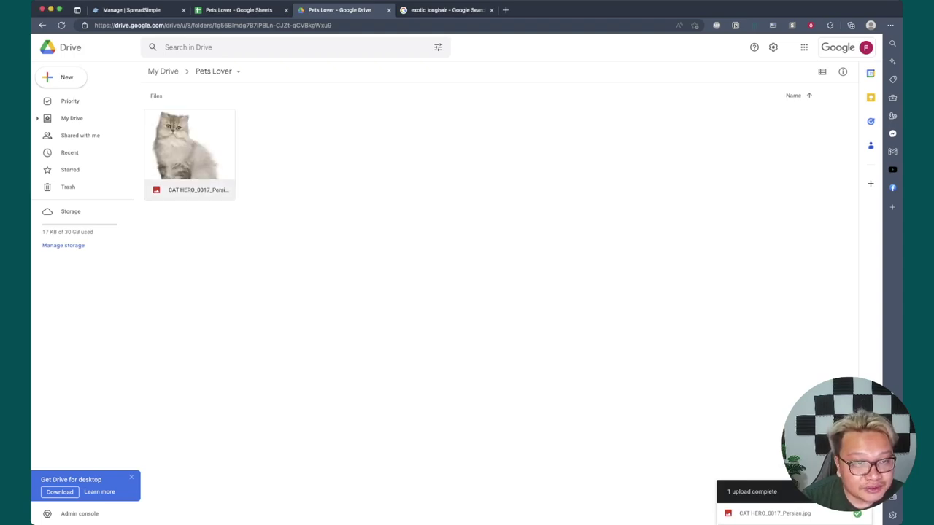
right_click(175, 191)
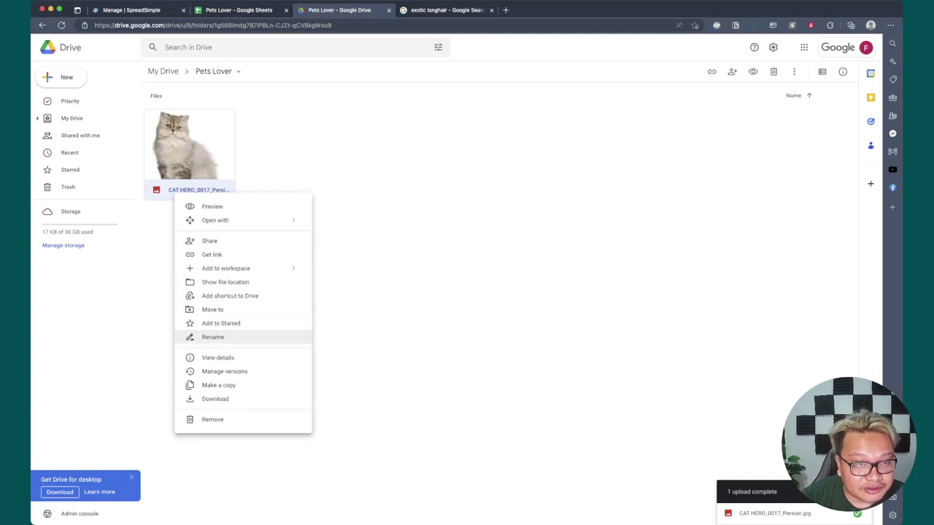
click(213, 337)
text(S)
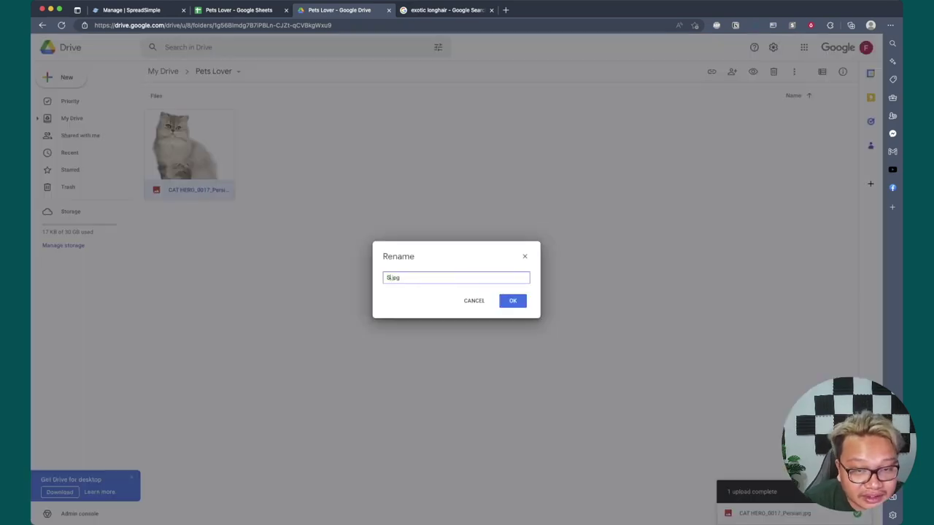
text(her Sher)
key(Return)
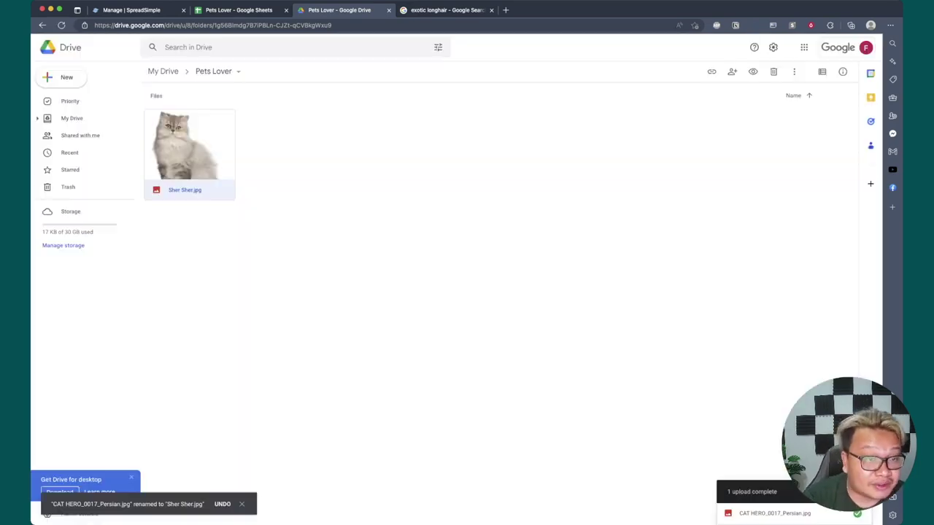
key(Escape)
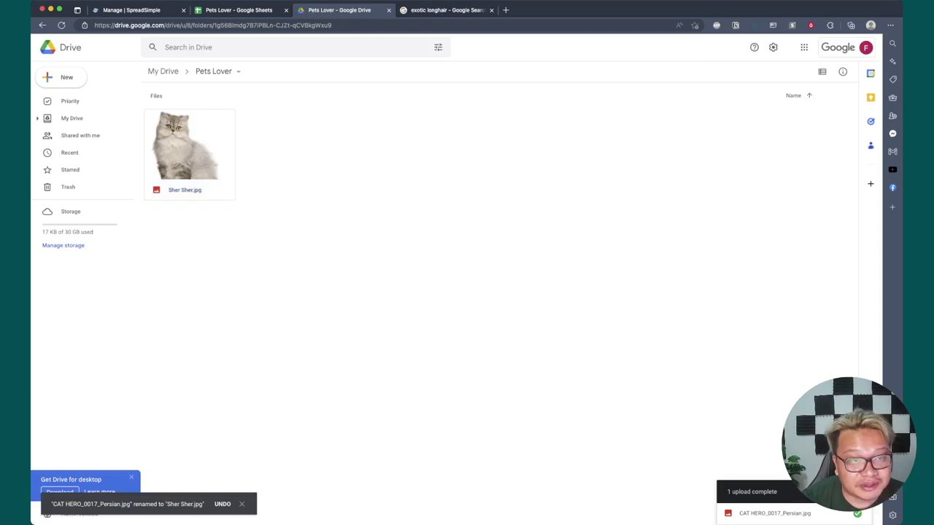
Share Sher Sher.jpg with anyone who has the link and copy that link
click(189, 154)
right_click(185, 156)
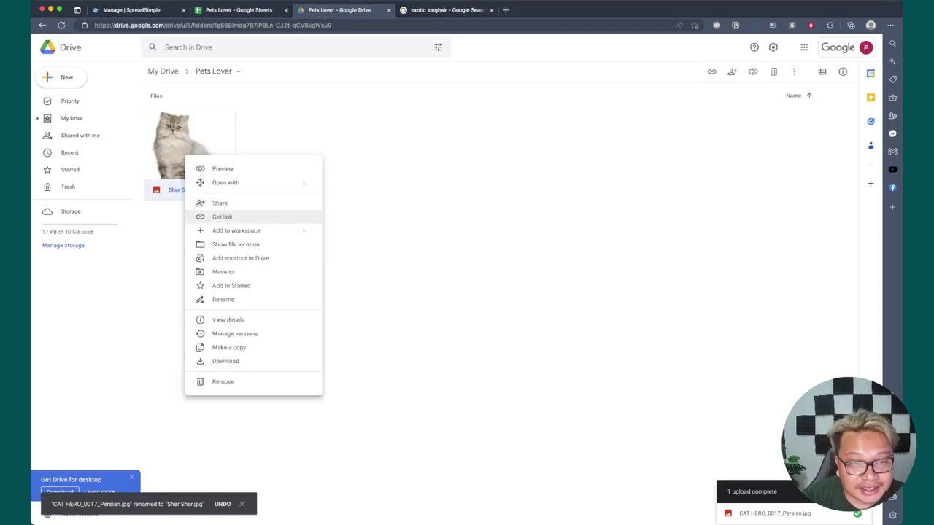
click(222, 217)
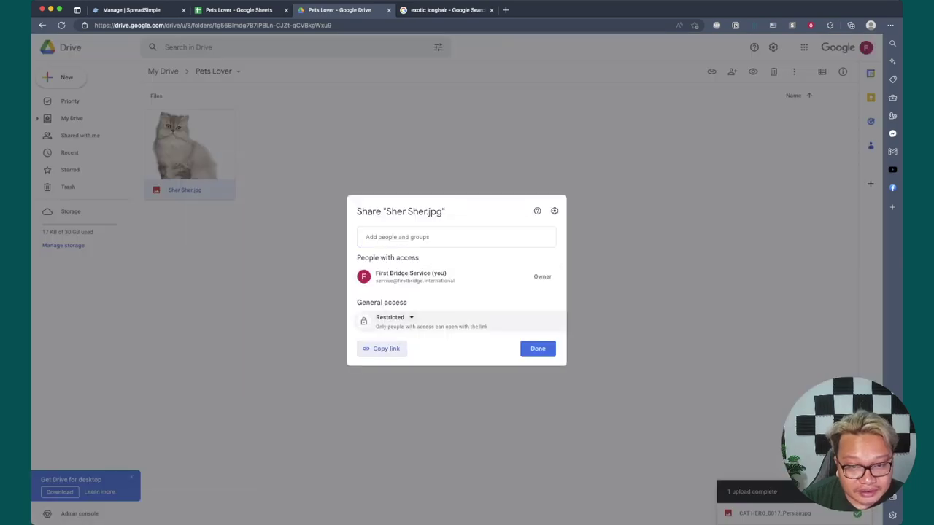
click(392, 317)
click(428, 392)
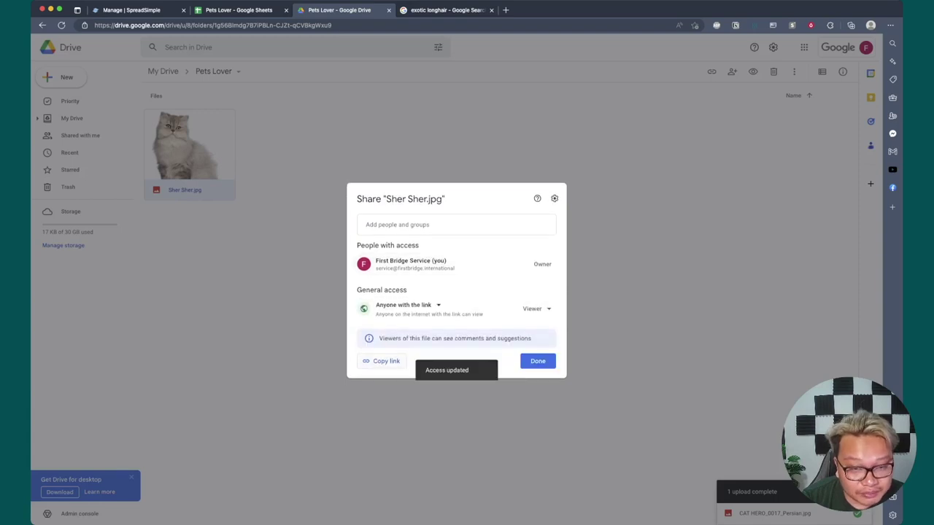
click(383, 361)
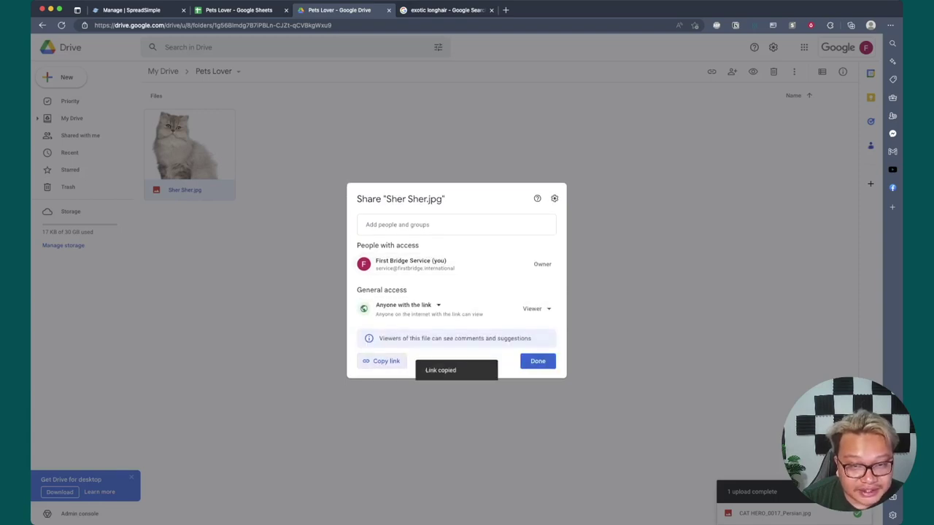
key(Escape)
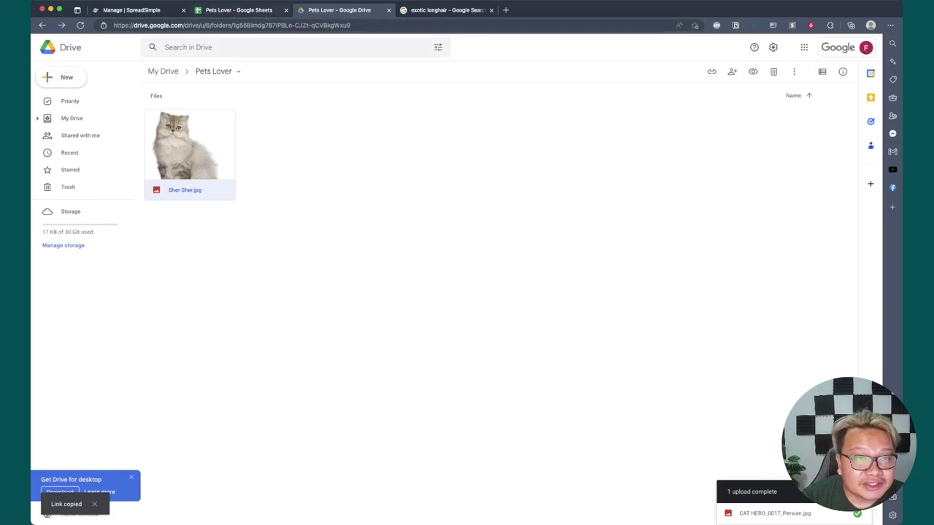
key(ctrl+shift+Tab)
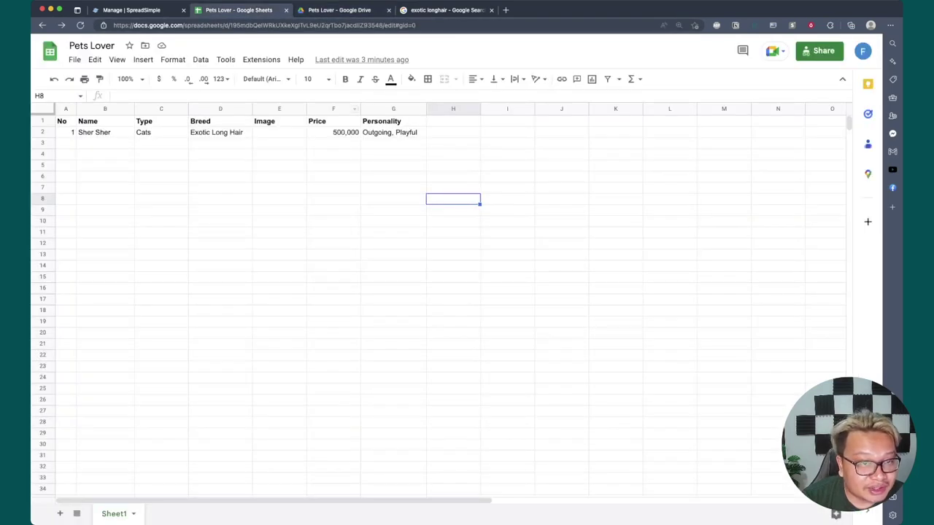
Rename the E1 header from Image to 'Image Link'
click(279, 122)
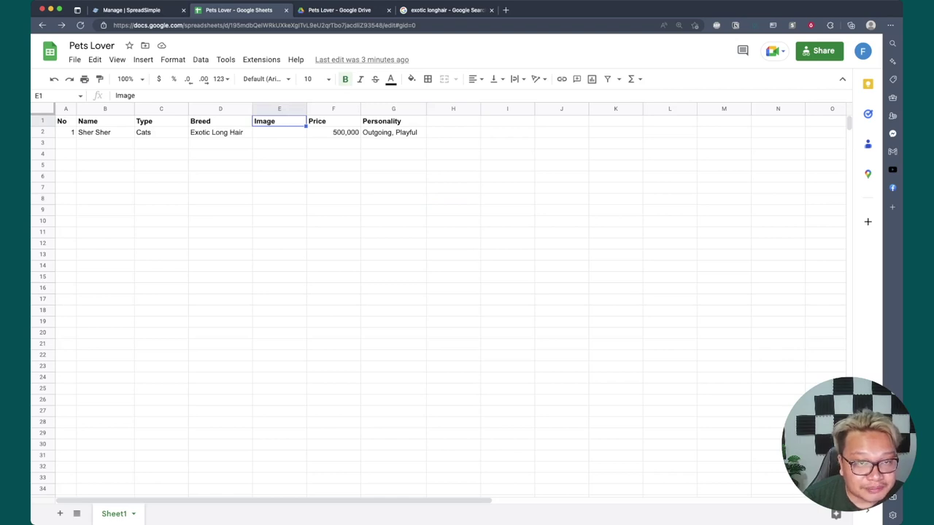
key(Return)
text(L:in)
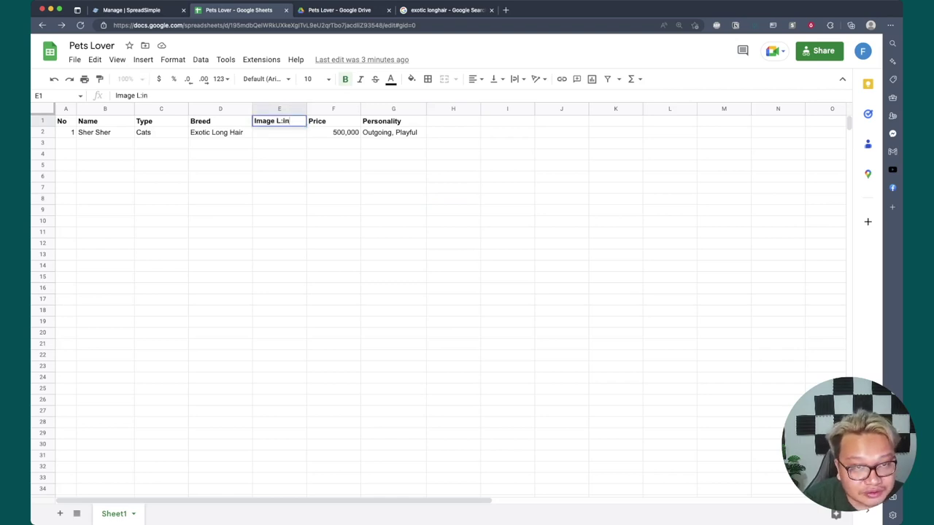
key(BackSpace)
key(BackSpace)
key(BackSpace)
text(ink)
key(Return)
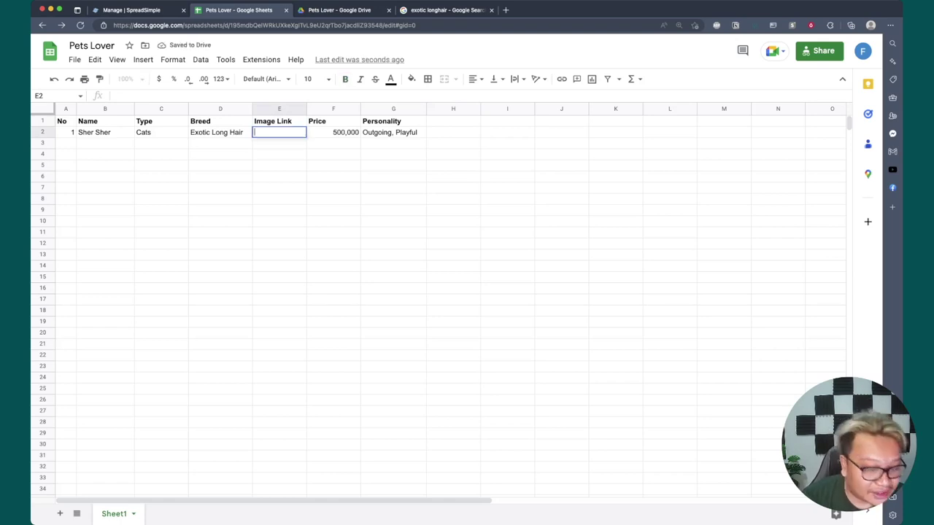
Paste the photo's Drive share link into E2 and widen column E
key(ctrl+v)
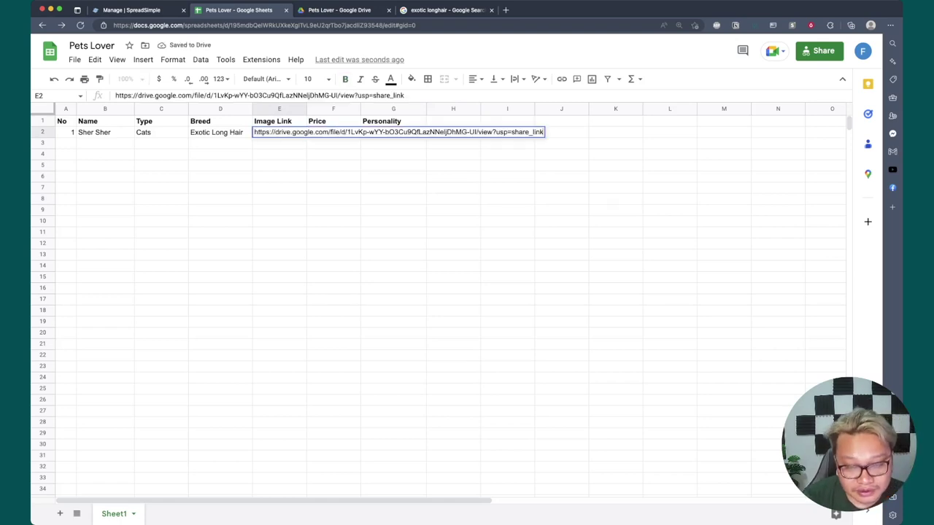
key(Return)
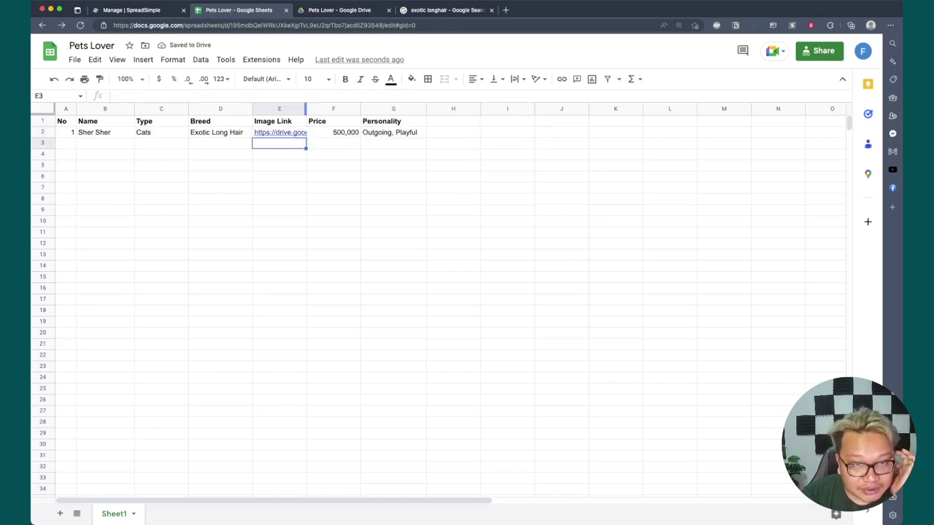
drag(305, 109, 327, 109)
click(414, 221)
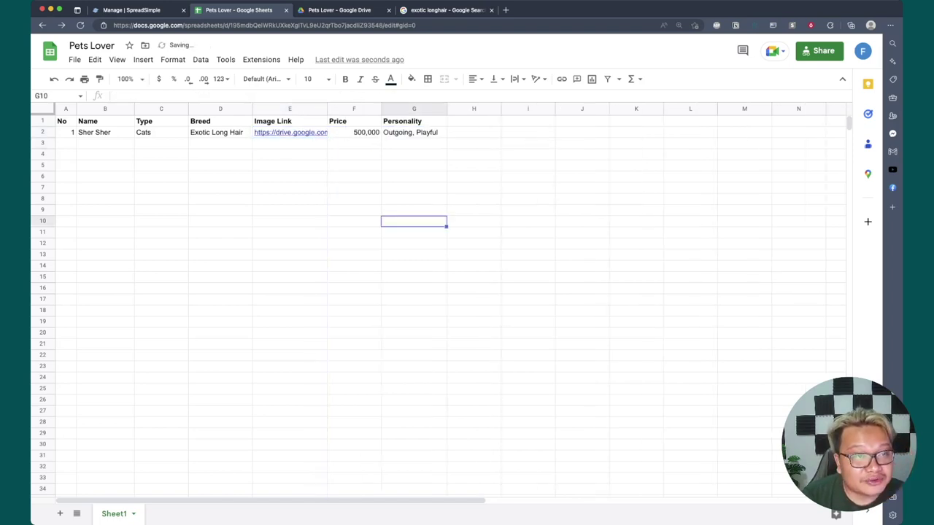
key(ctrl+shift+Tab)
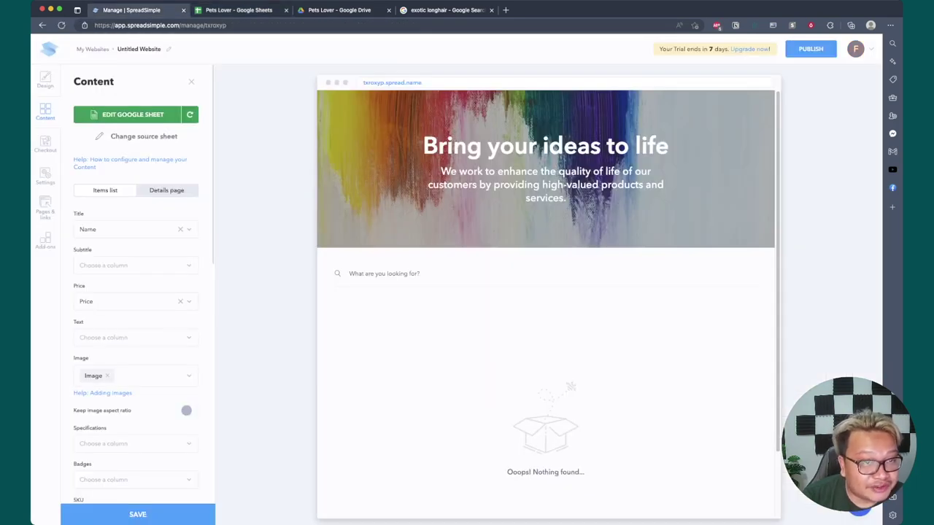
Refresh SpreadSimple's sheet data so Sher Sher at 500,000 appears, keeping Title mapped to Name
click(190, 114)
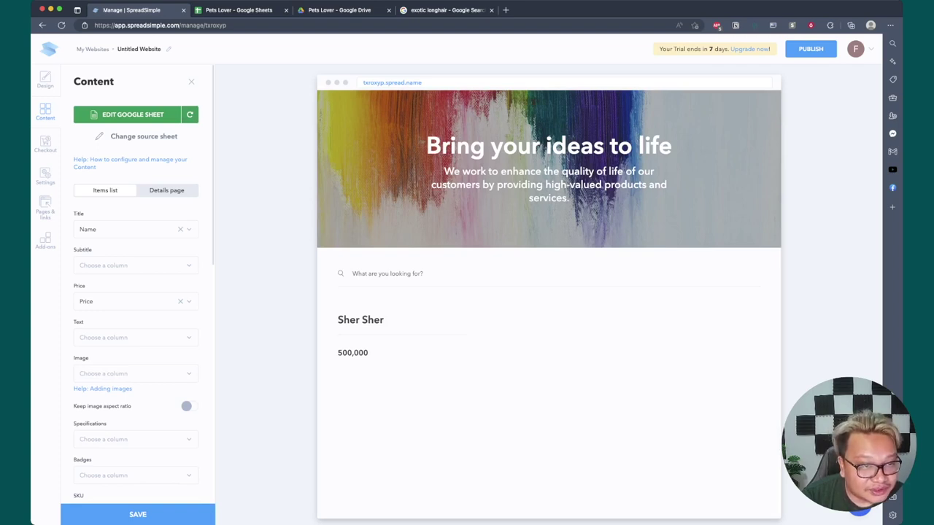
scroll(136, 292, down, 1)
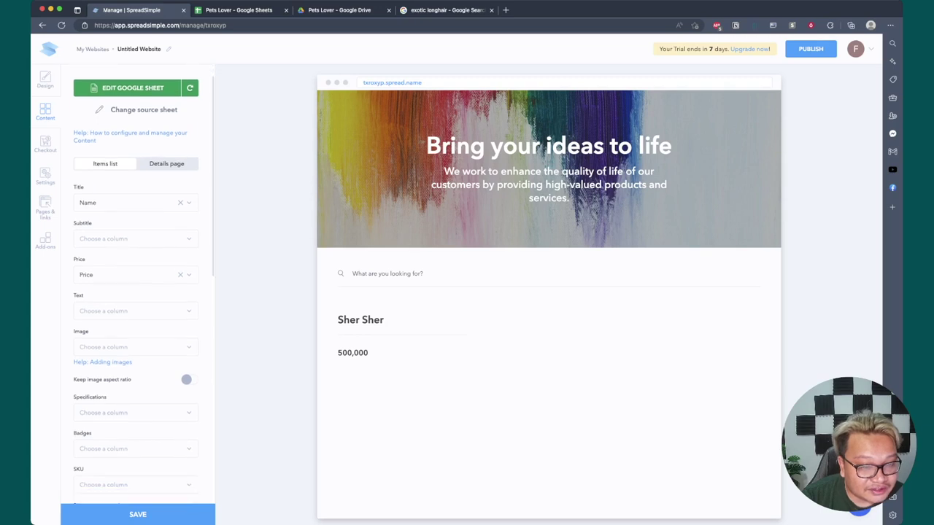
scroll(136, 292, down, 1)
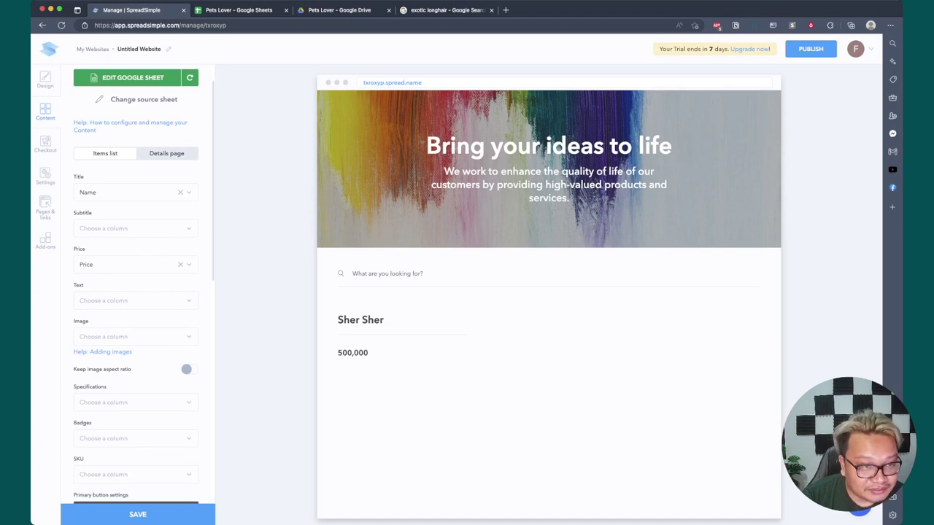
click(127, 192)
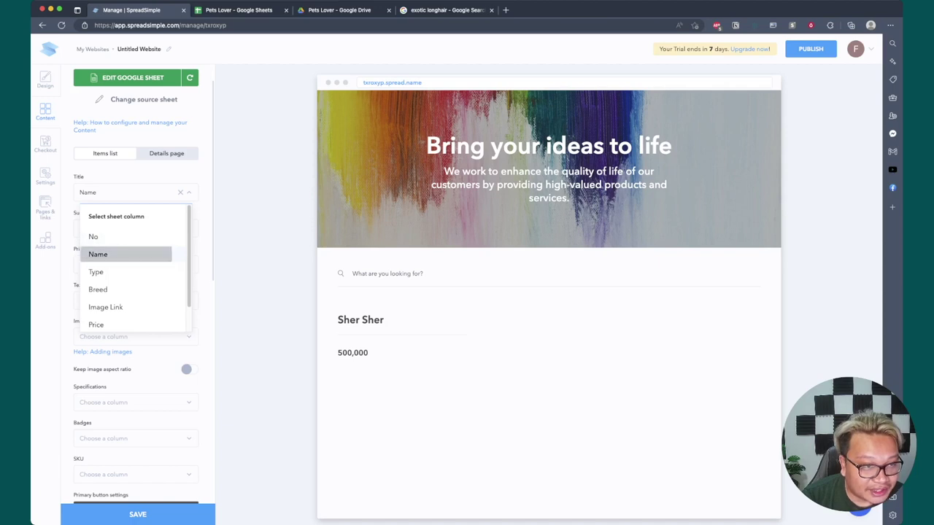
click(98, 254)
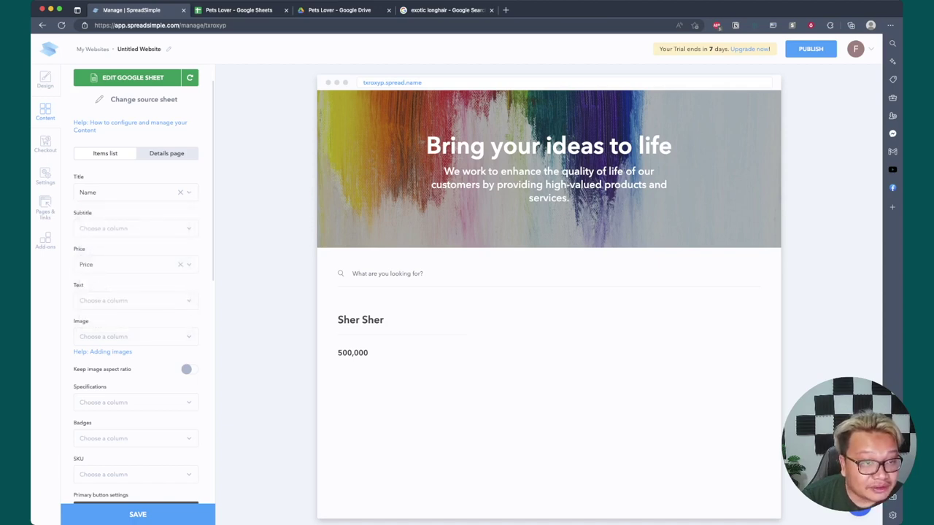
scroll(136, 284, down, 1)
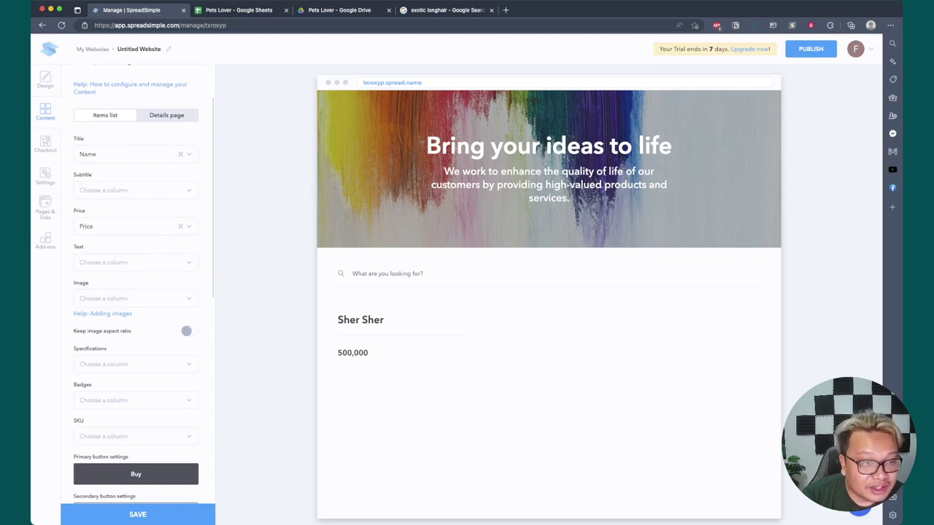
scroll(136, 284, down, 1)
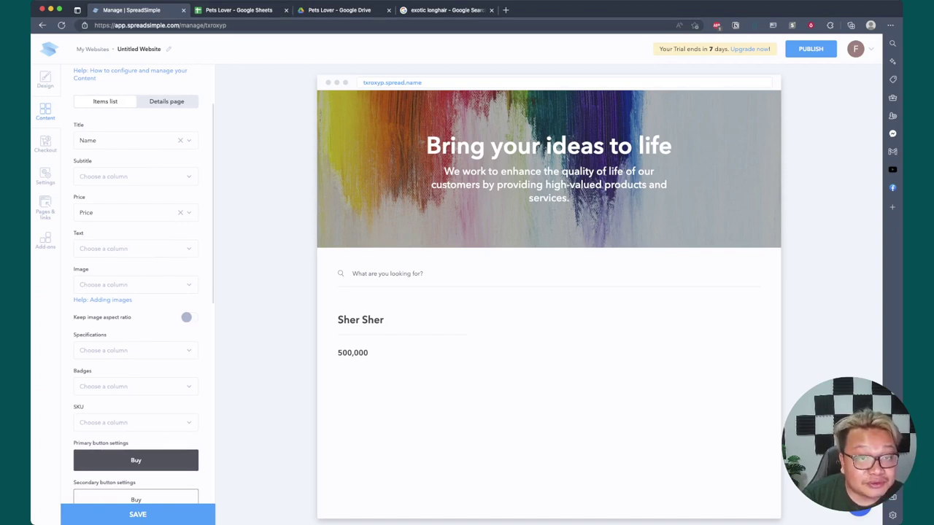
Insert a new column left of Price and title it 'Description'
key(ctrl+Tab)
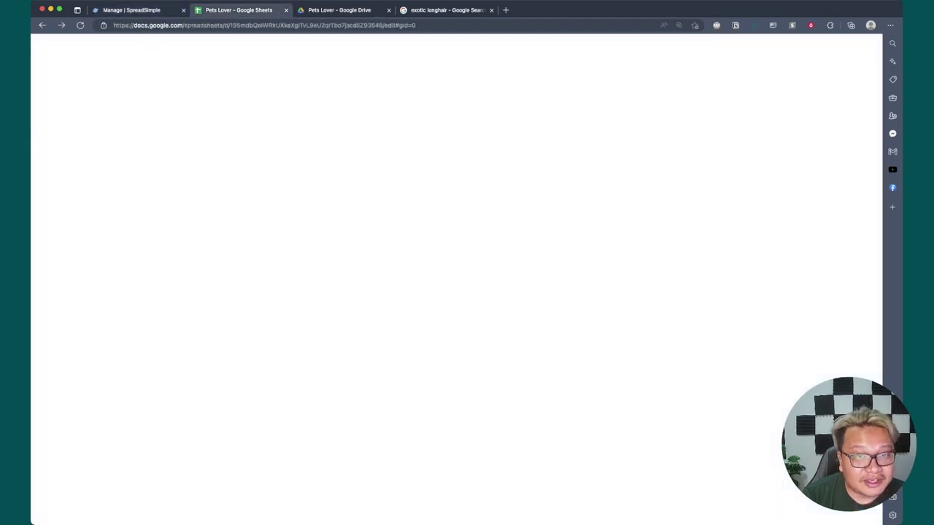
click(354, 109)
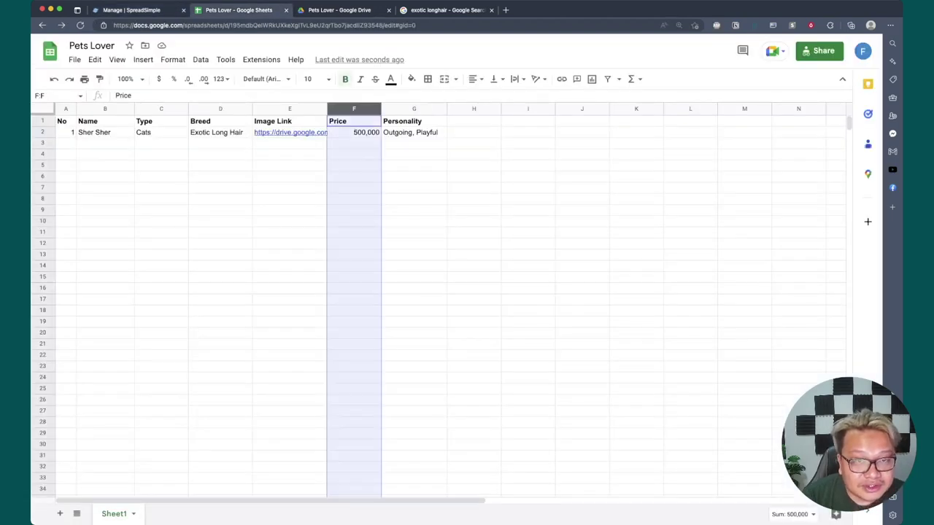
right_click(357, 109)
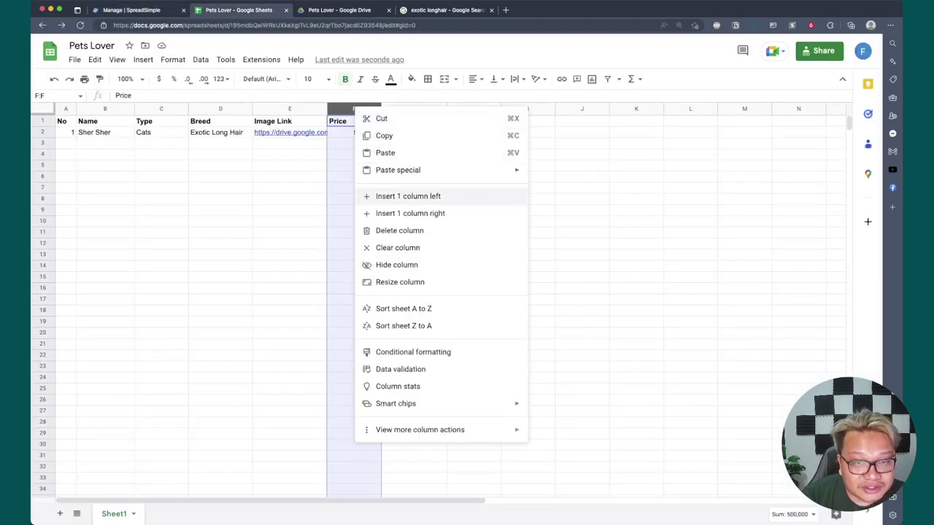
click(407, 196)
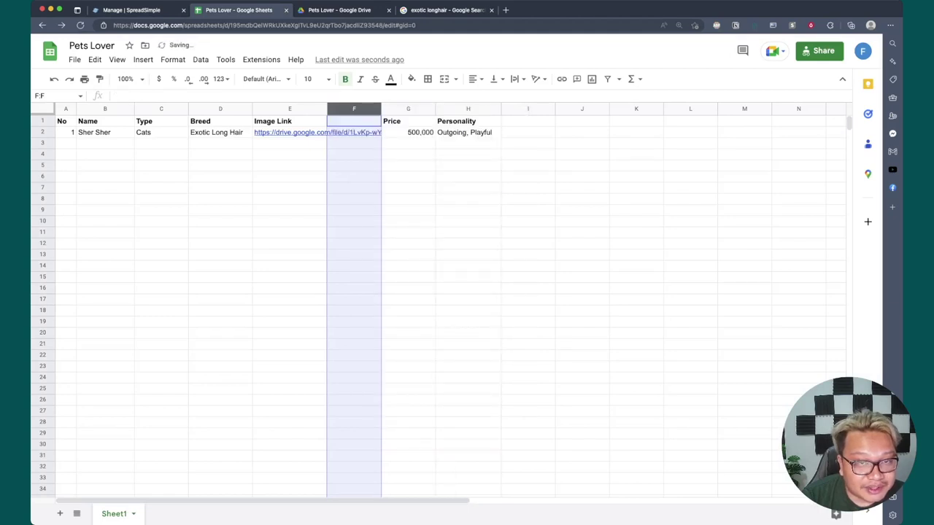
click(354, 121)
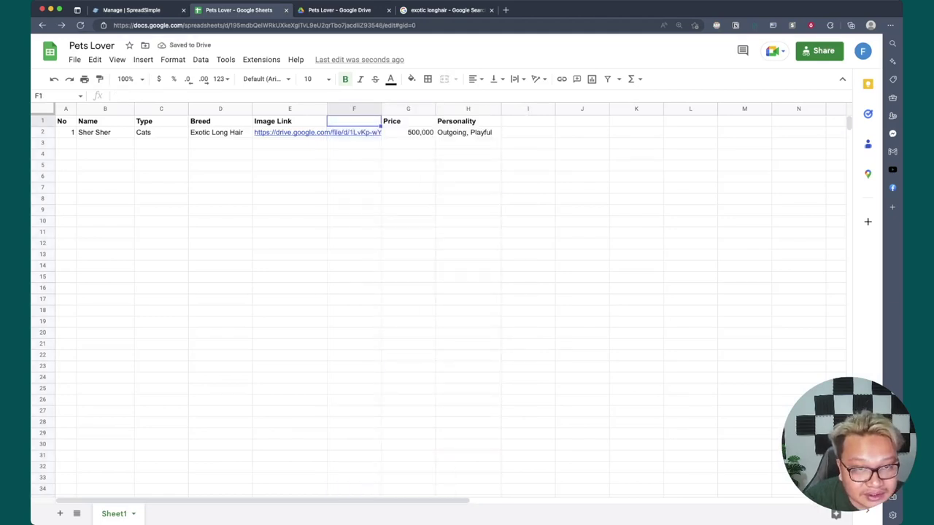
text(Des)
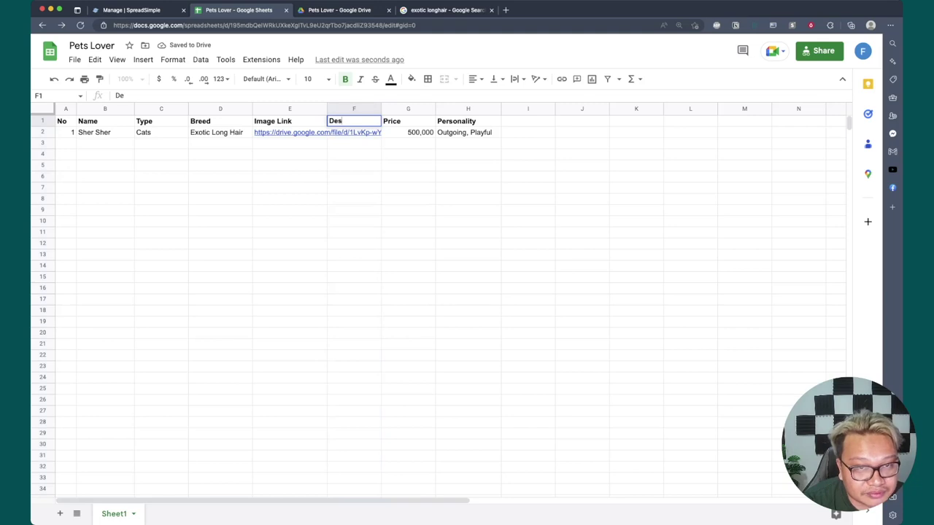
text(cription)
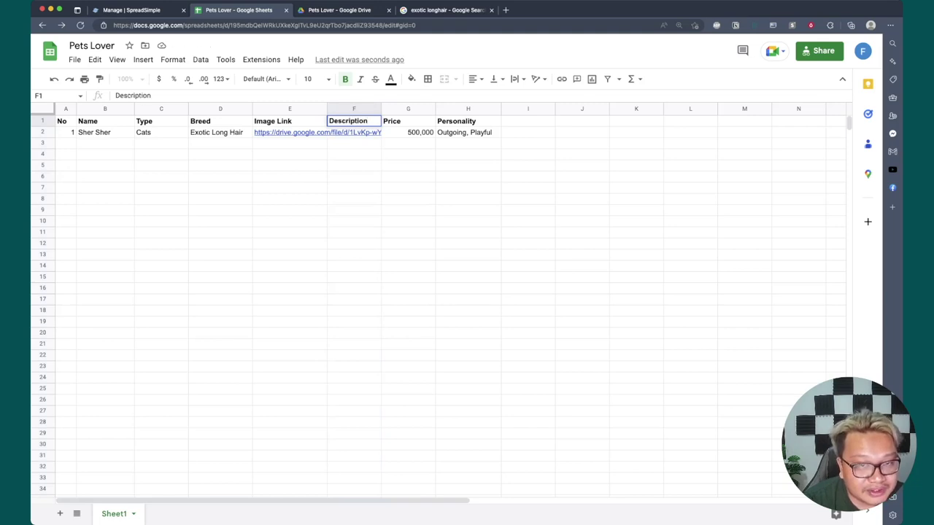
key(Return)
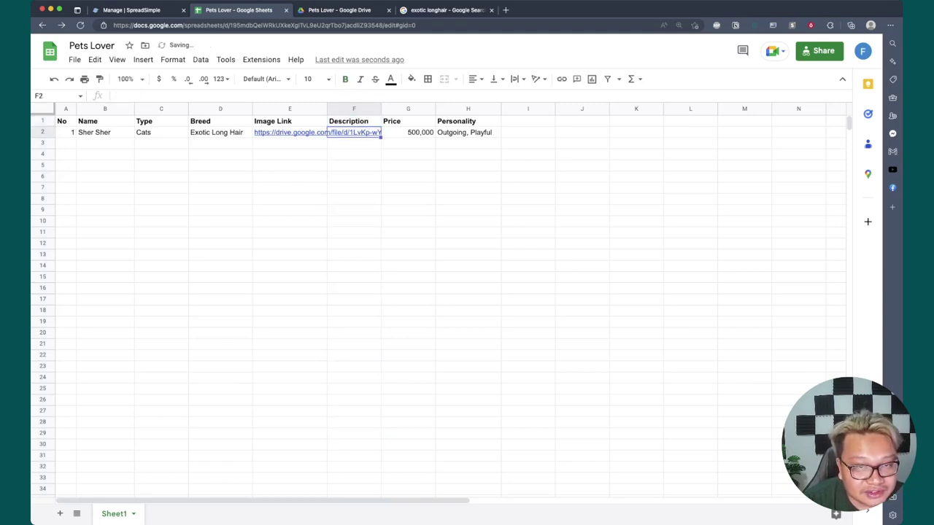
Enter 'She's a playful and outgoing cat. She likes to go out everyday' in F2 and widen column F
text(She's a pla)
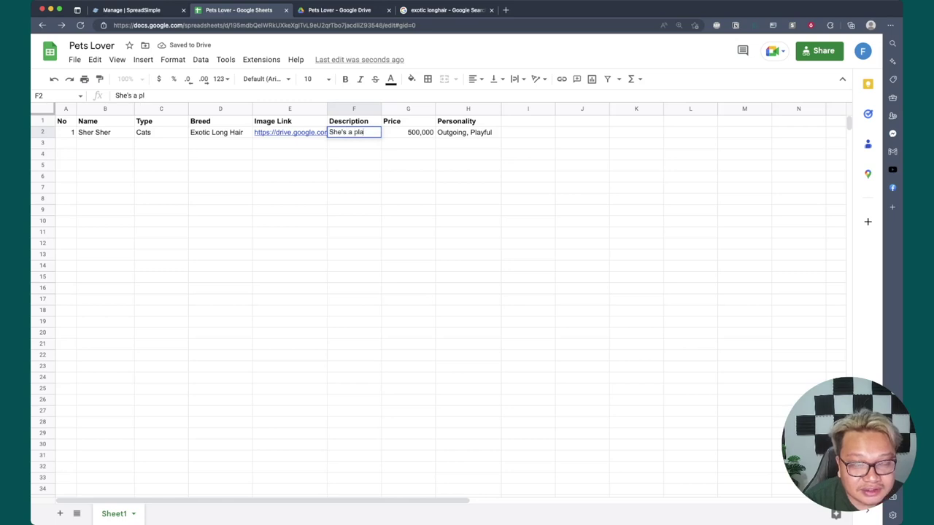
text(yful and )
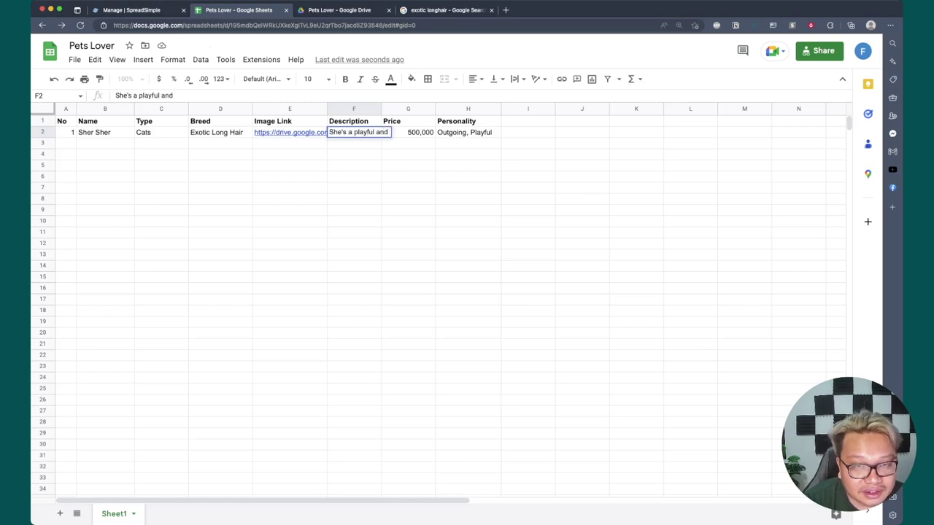
text(outgo)
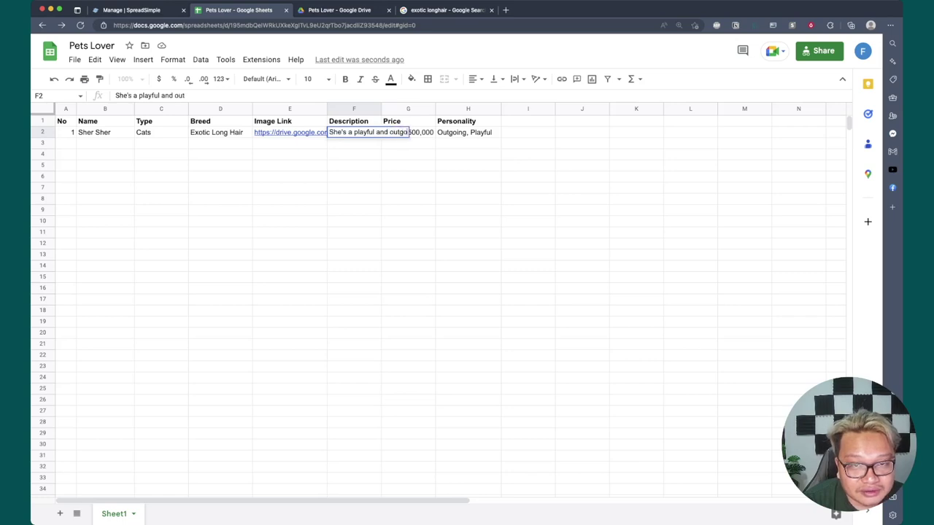
text(ing cat.)
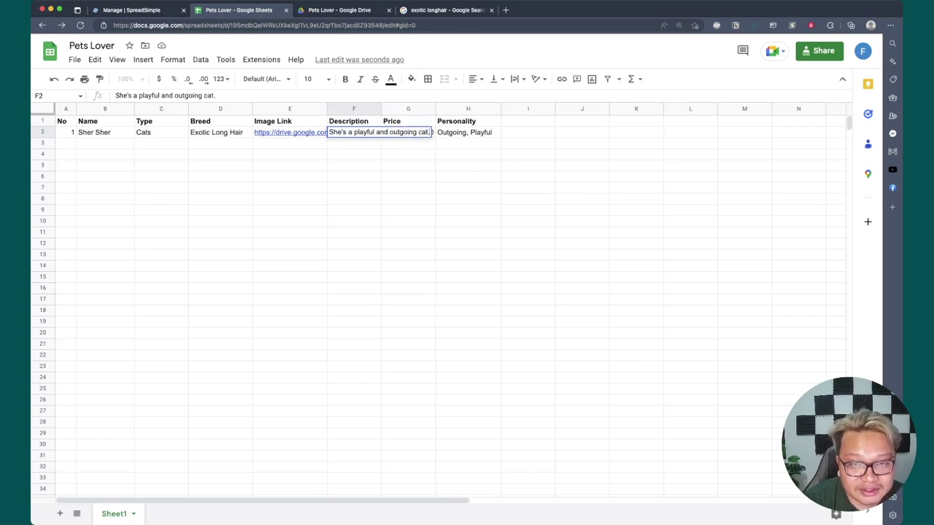
text( She lik)
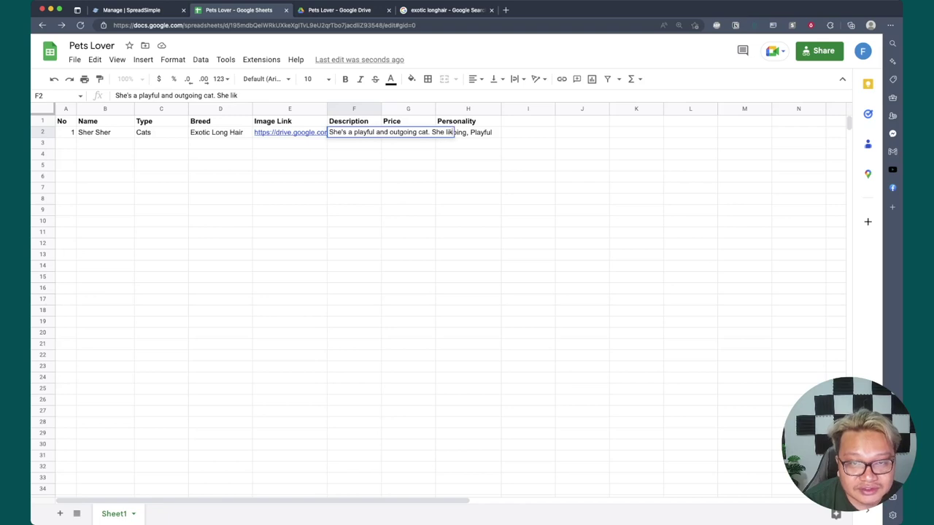
text(es to go ou)
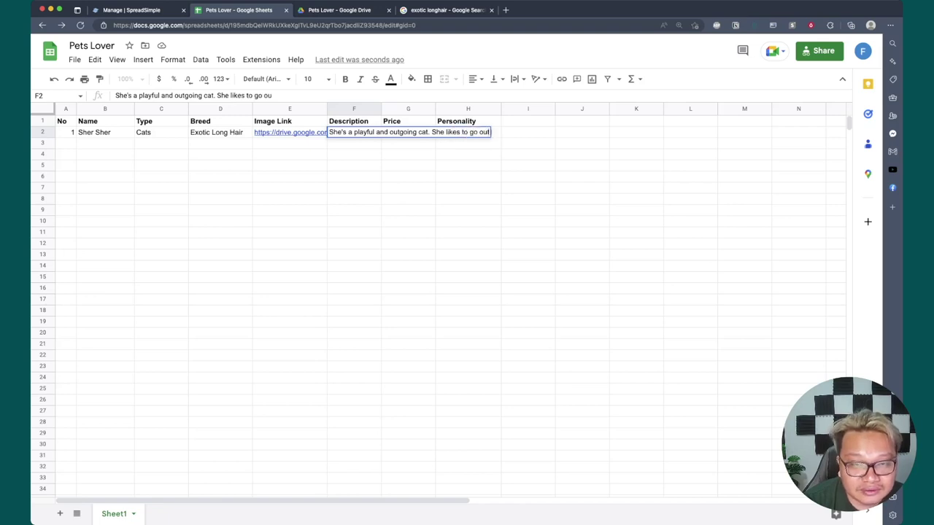
text(t ever)
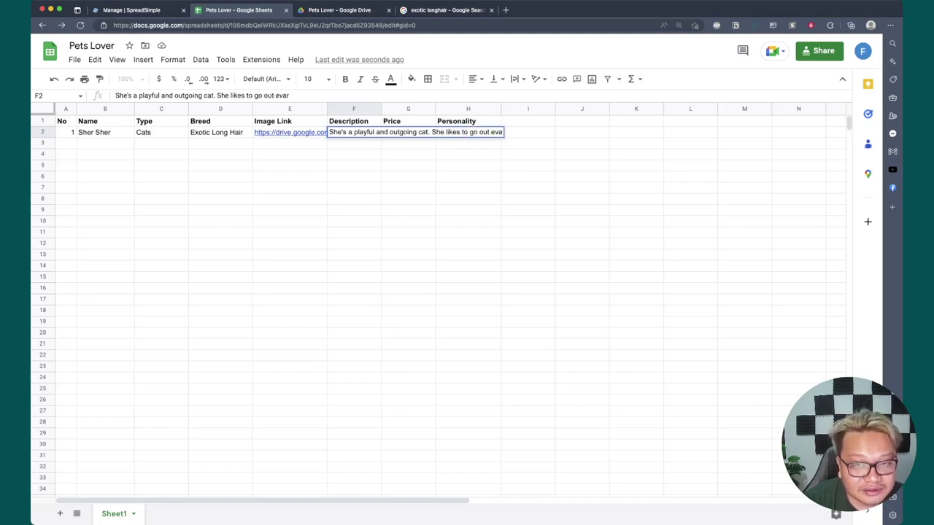
text(yday.)
key(Return)
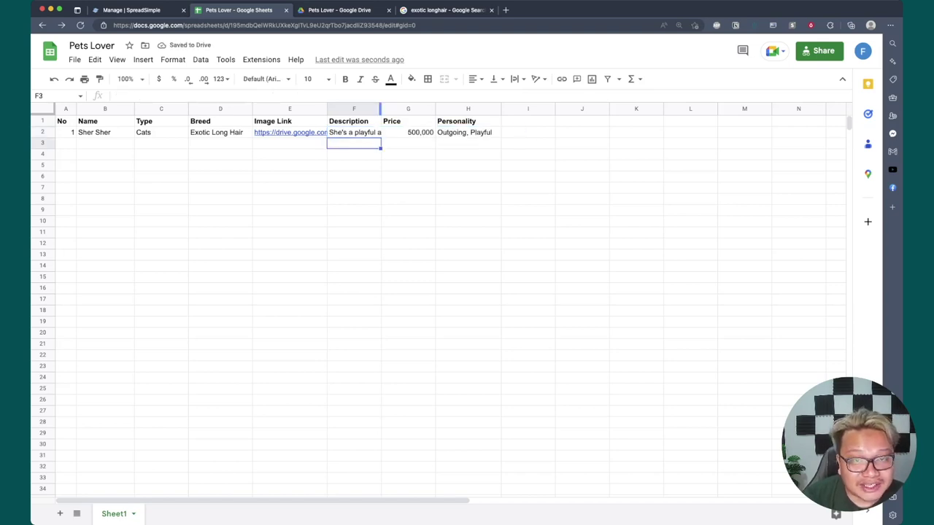
drag(380, 108, 527, 109)
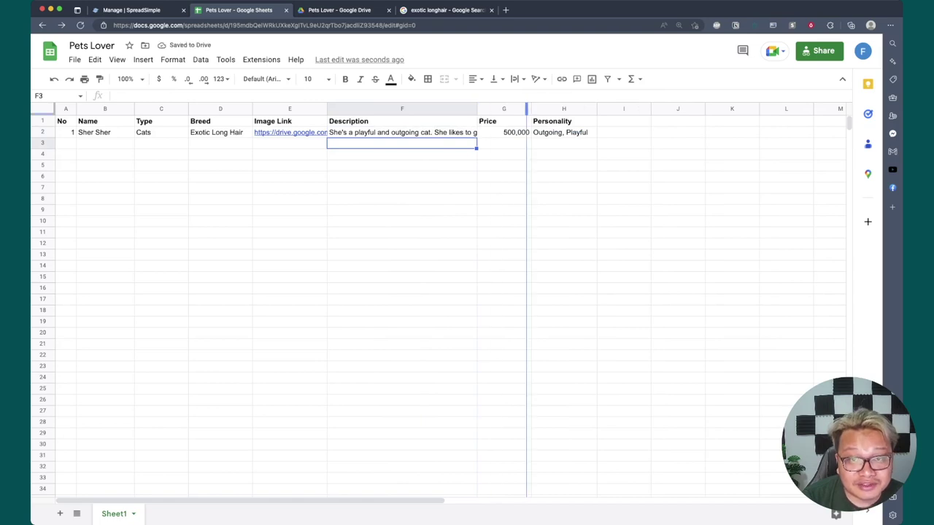
click(426, 132)
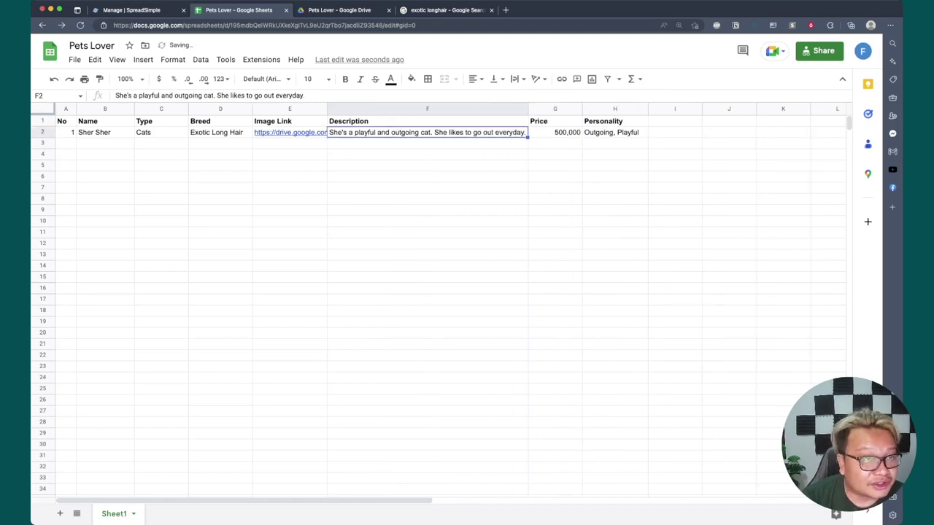
key(ctrl+shift+Tab)
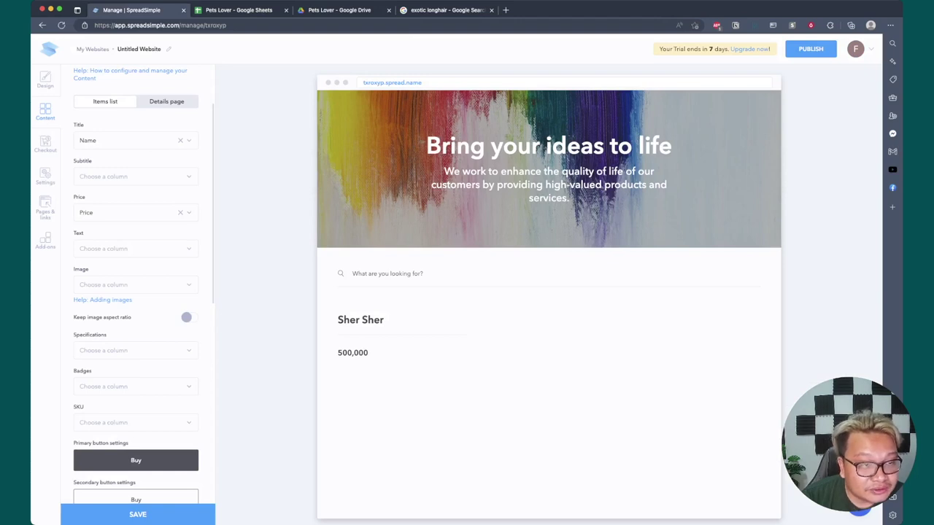
Reload the sheet data and set the card's Text field to the Description column
click(131, 248)
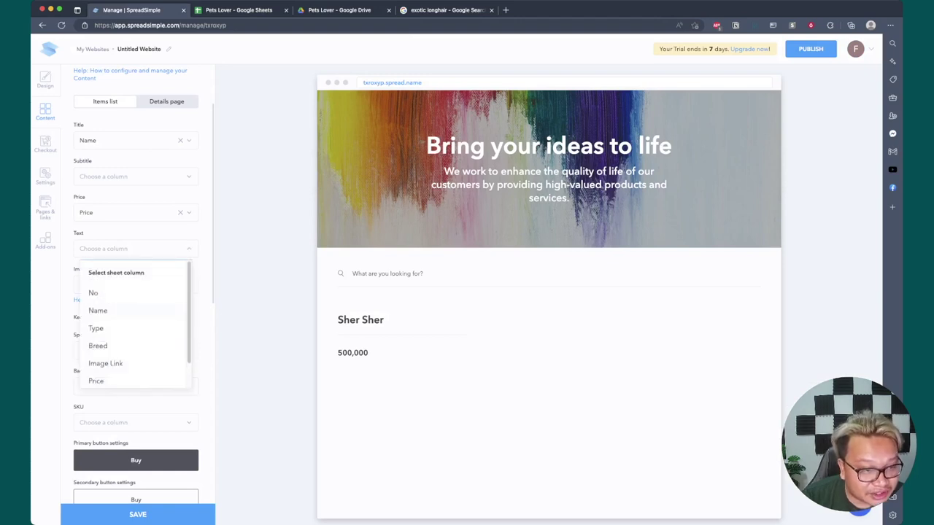
scroll(110, 317, down, 1)
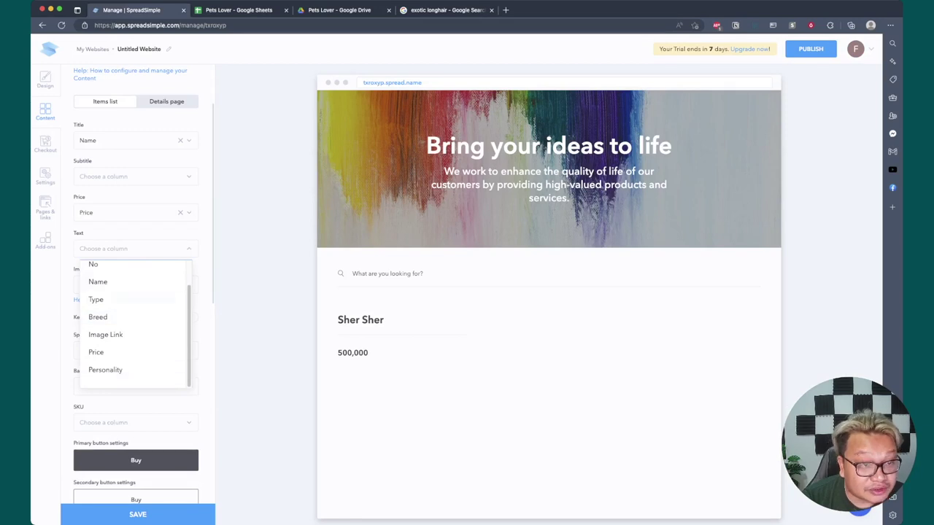
scroll(109, 314, up, 2)
scroll(109, 314, up, 3)
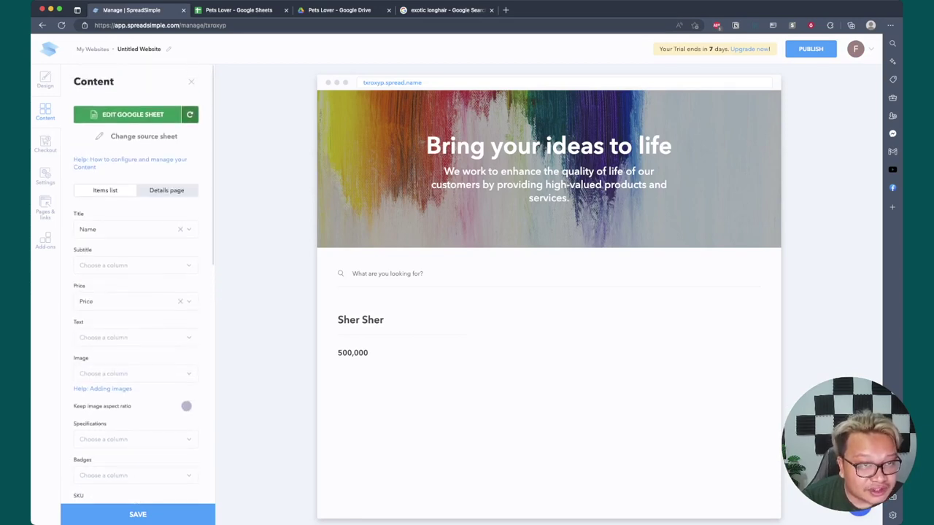
click(189, 114)
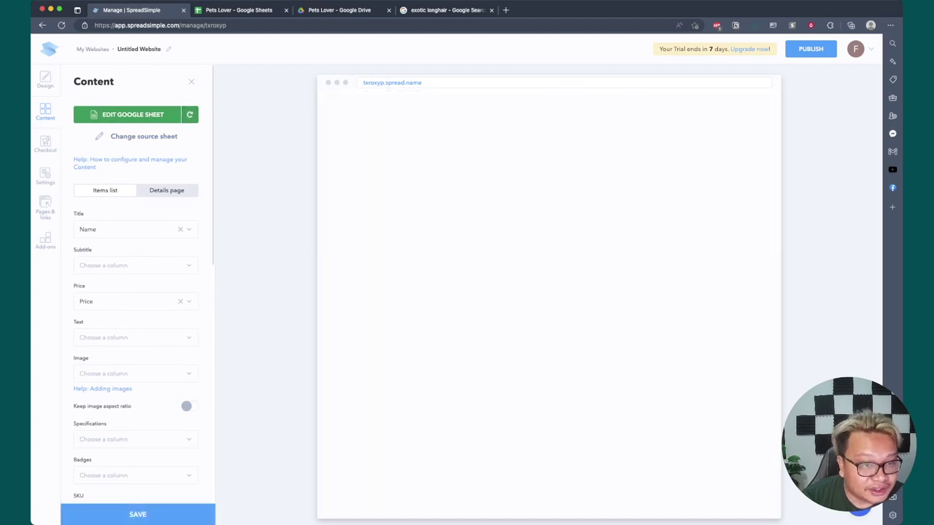
scroll(136, 292, down, 2)
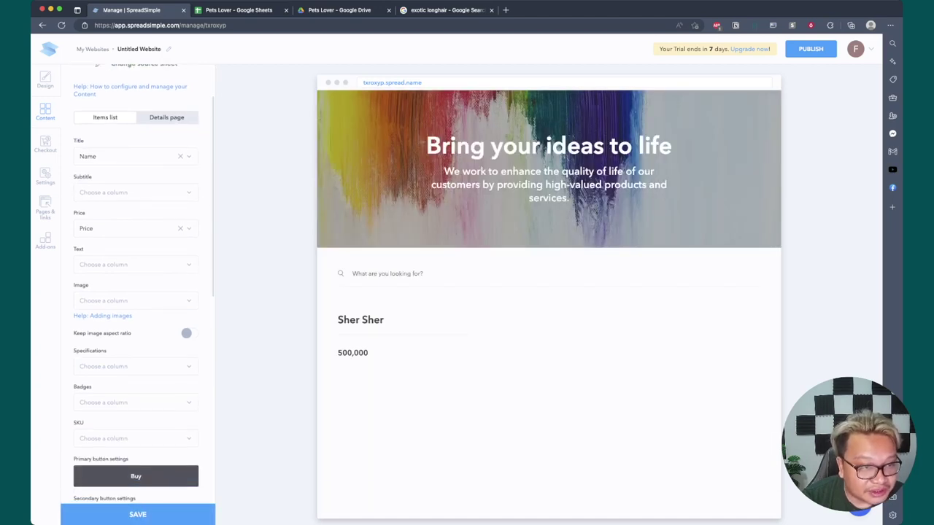
click(131, 264)
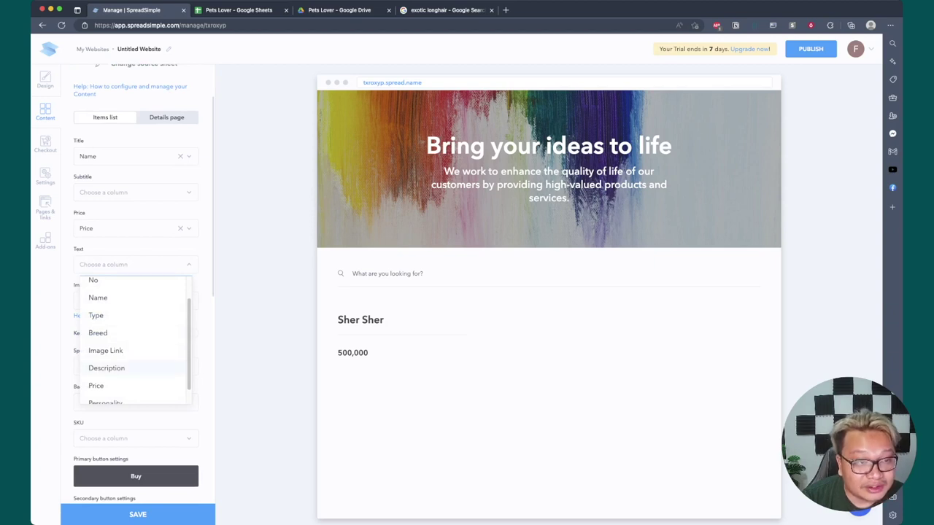
click(106, 367)
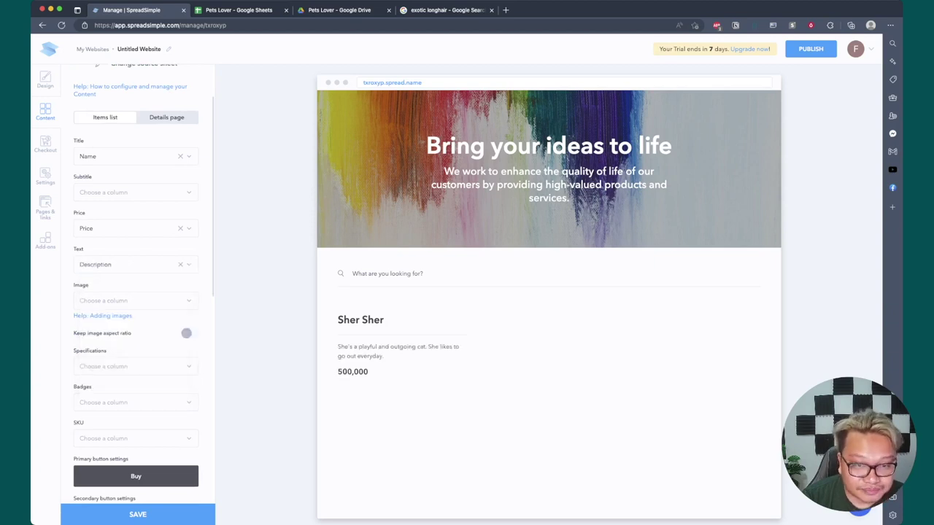
scroll(136, 285, down, 1)
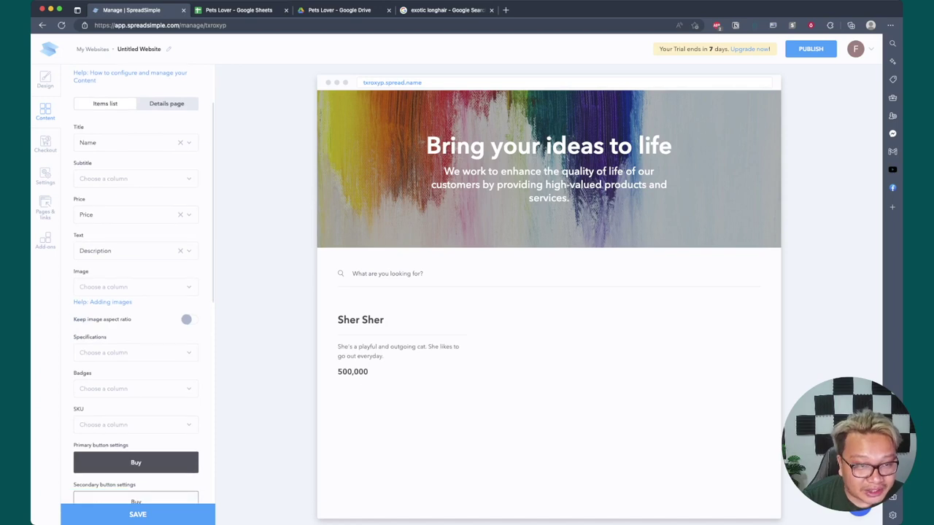
Use the Image Link column as the card image
click(131, 286)
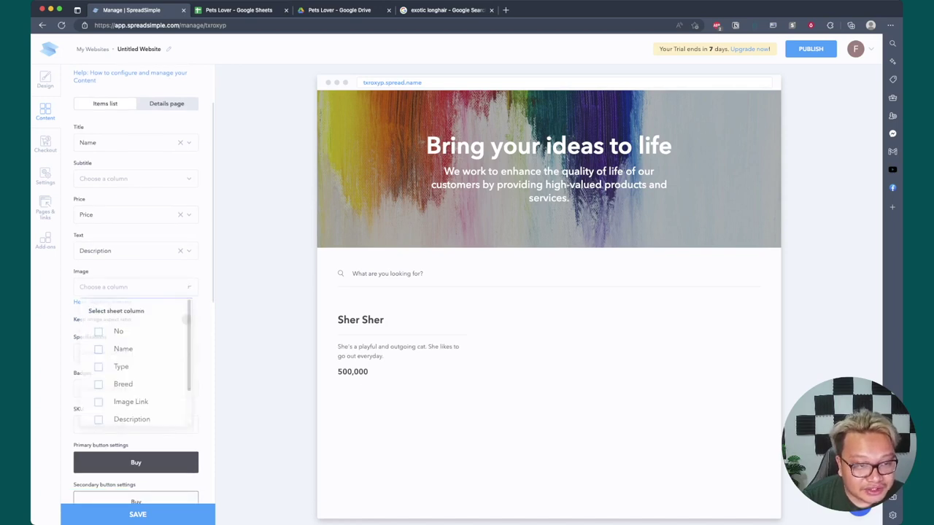
scroll(135, 351, down, 2)
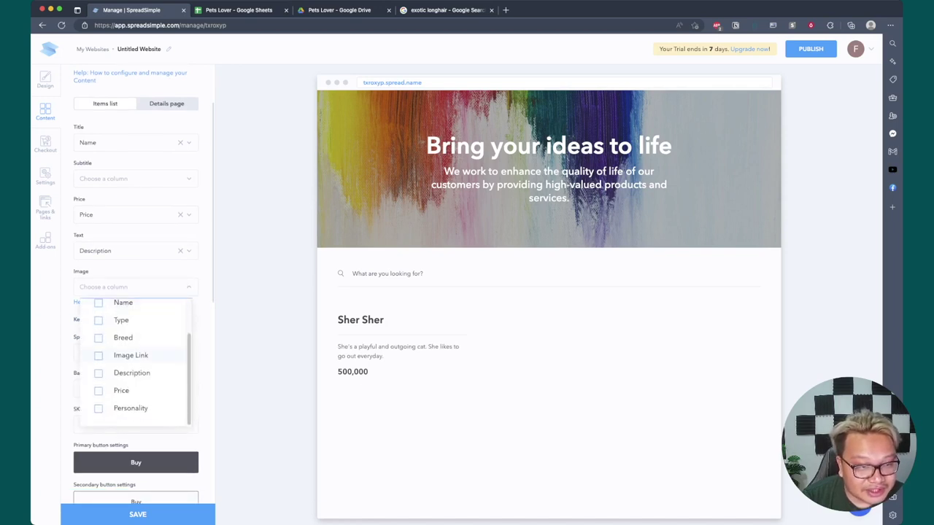
click(131, 355)
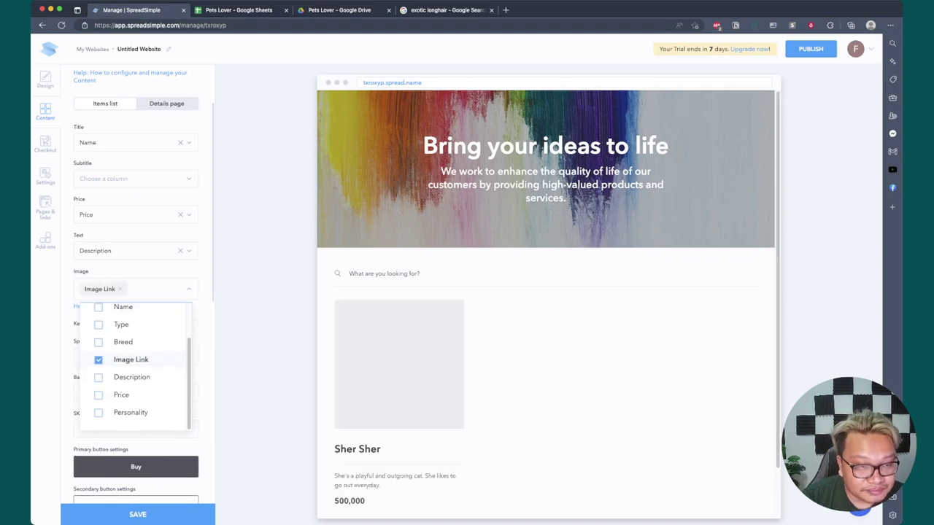
key(Escape)
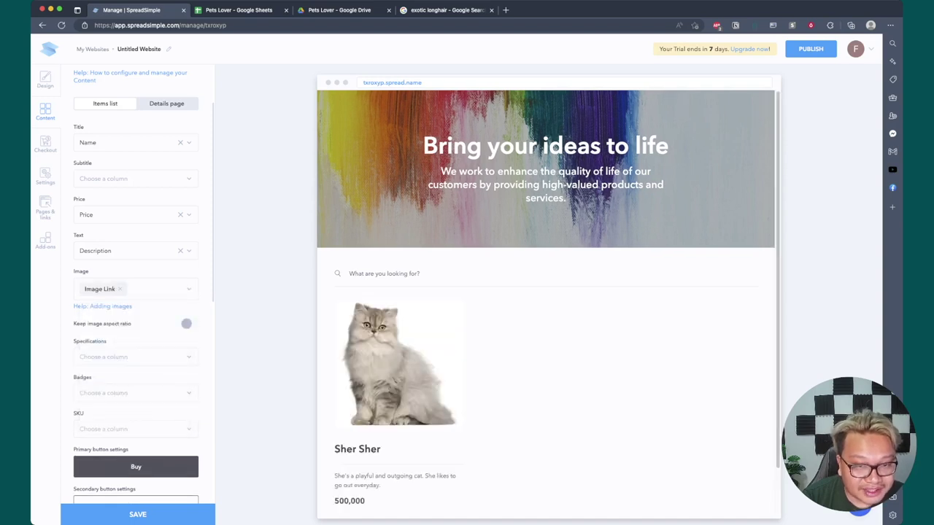
scroll(547, 292, down, 1)
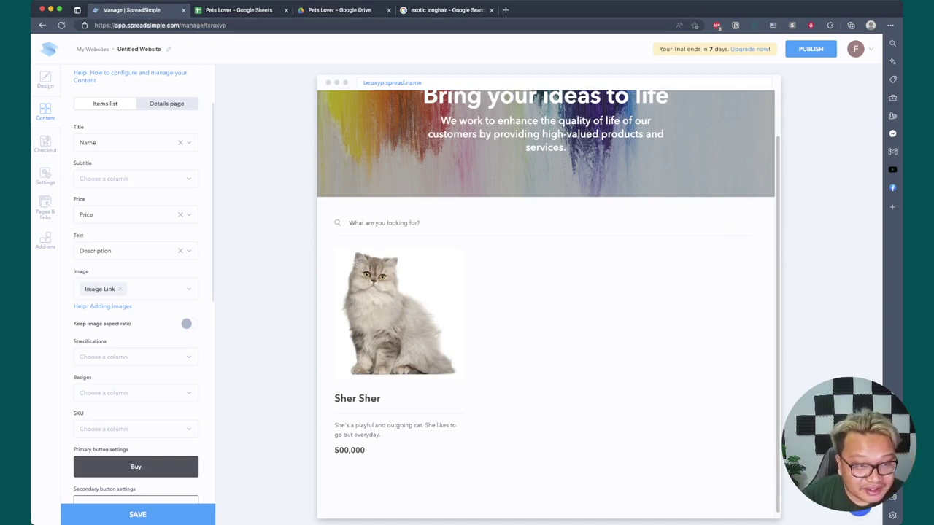
scroll(136, 285, down, 5)
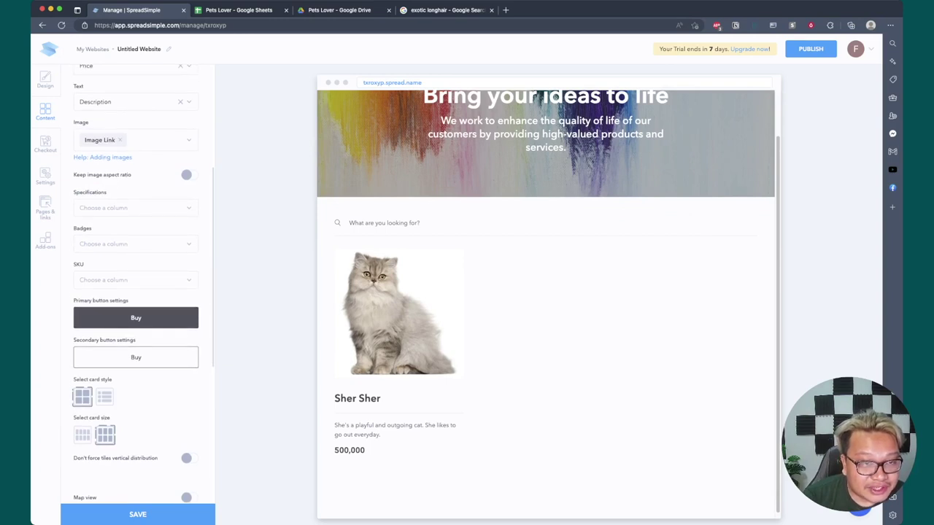
Toggle 'Keep image aspect ratio' on and back off, then list columns for Specifications
click(188, 174)
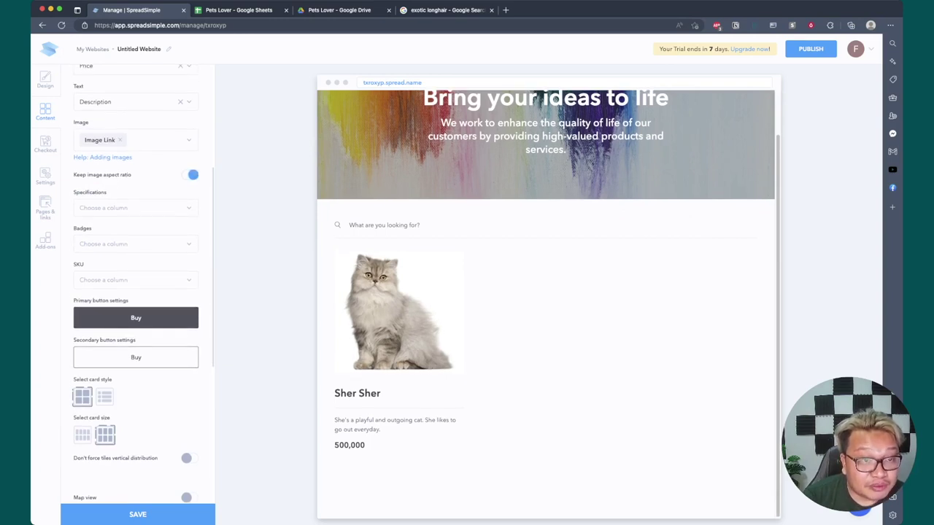
click(189, 174)
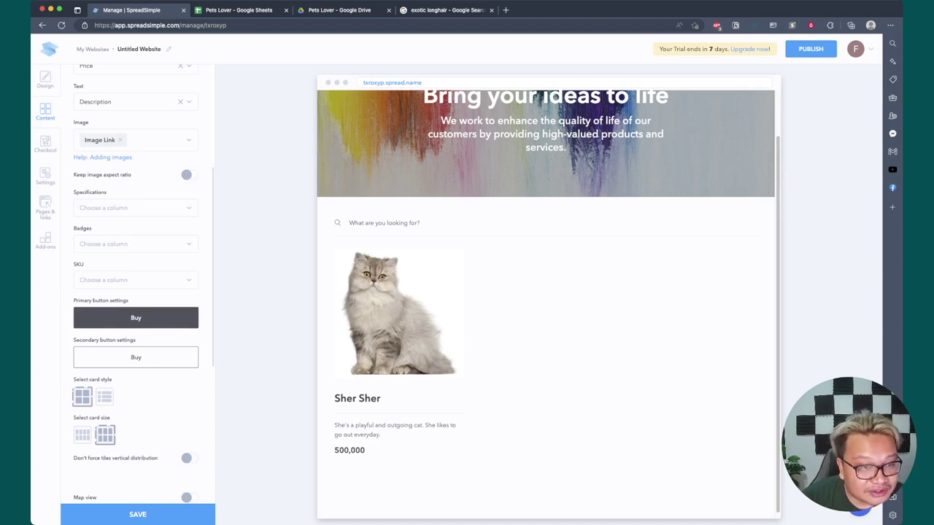
click(135, 208)
Show the Personality column as a specification on the cat card
scroll(135, 284, down, 2)
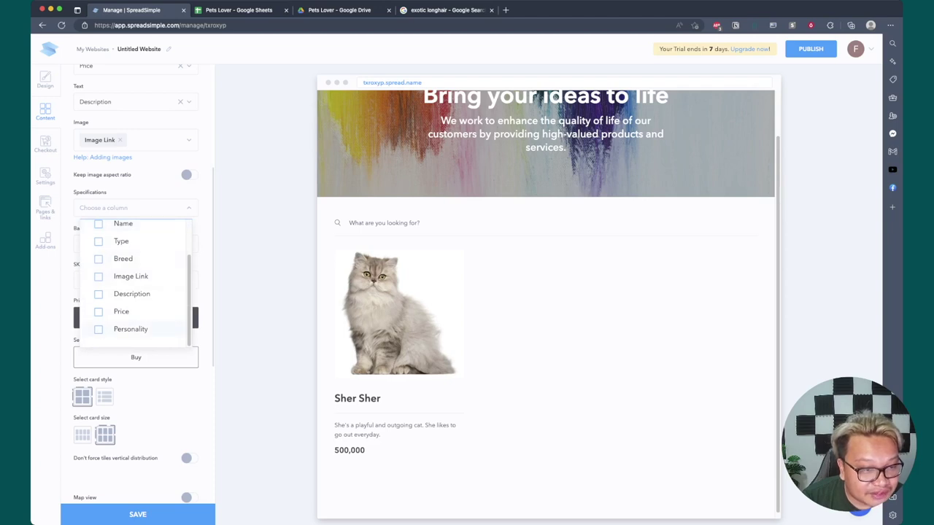
click(131, 329)
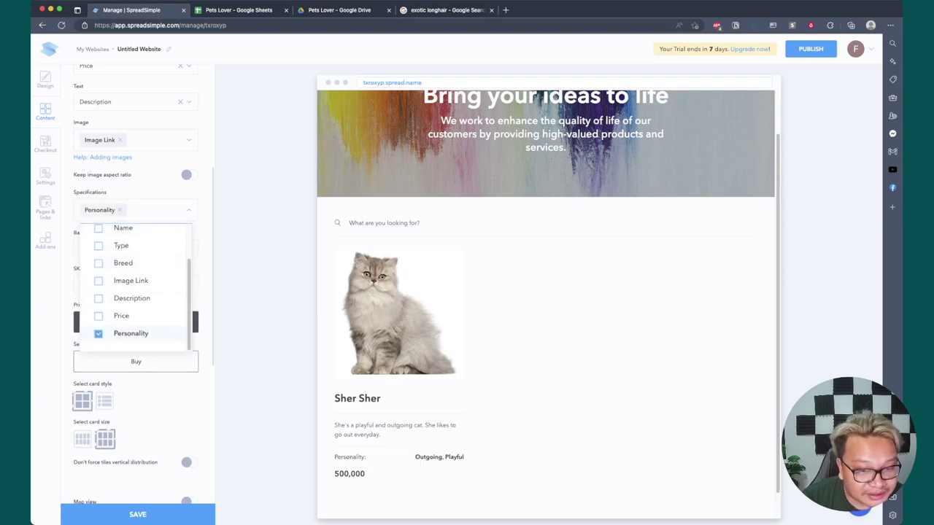
key(Escape)
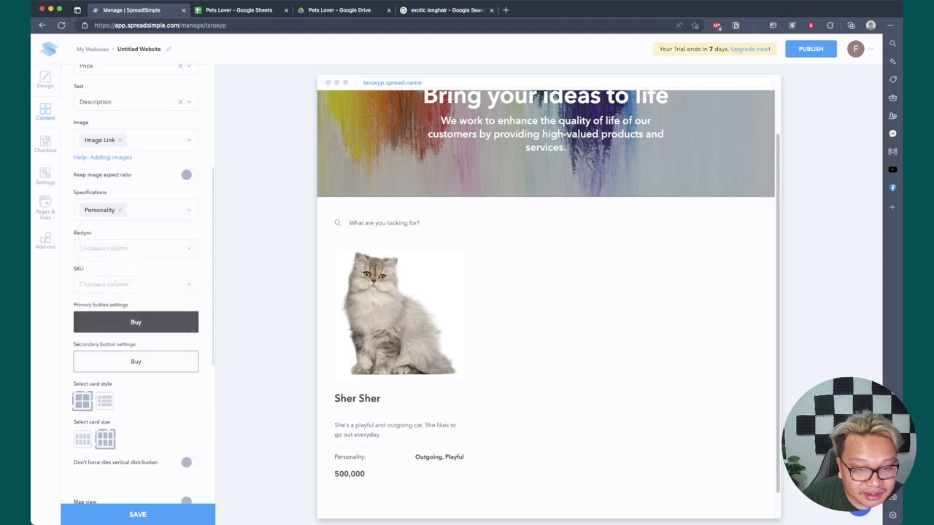
Add the Breed and Type columns as badges on the card
scroll(546, 292, down, 1)
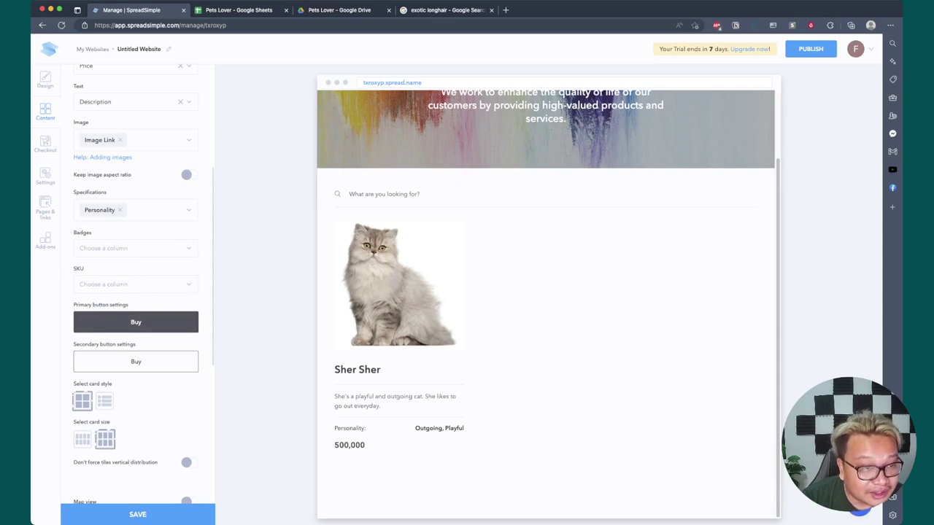
click(135, 248)
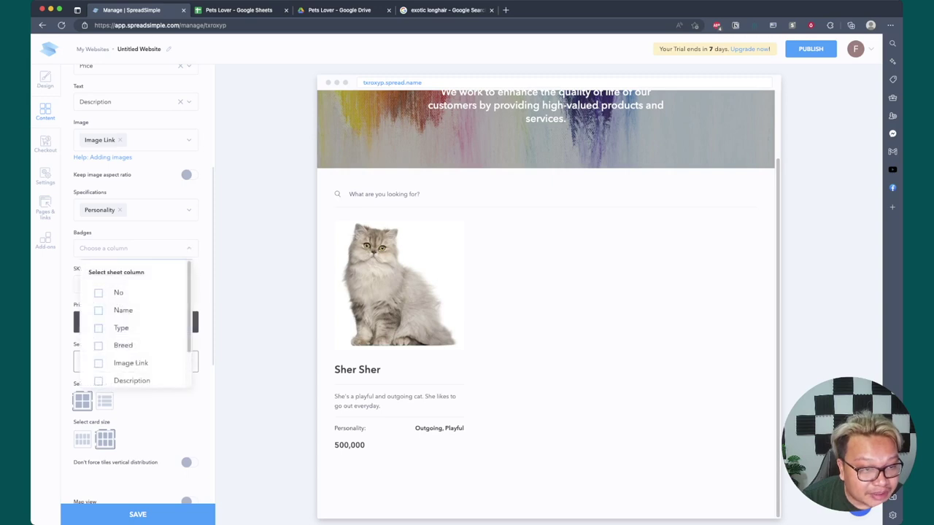
scroll(135, 325, down, 2)
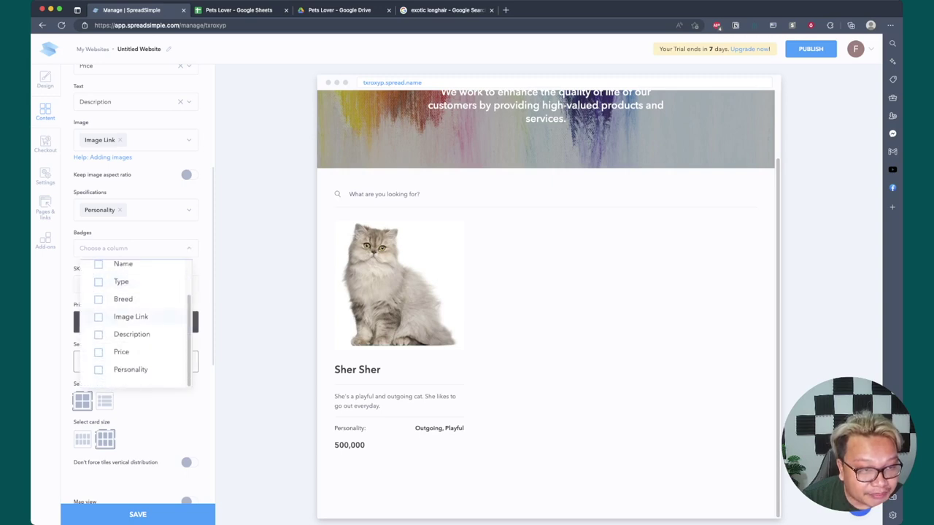
click(116, 299)
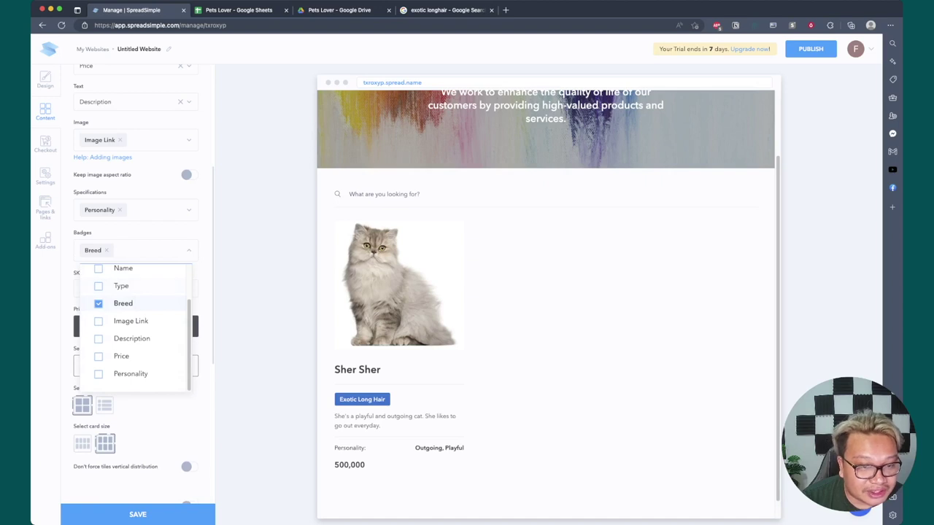
key(Escape)
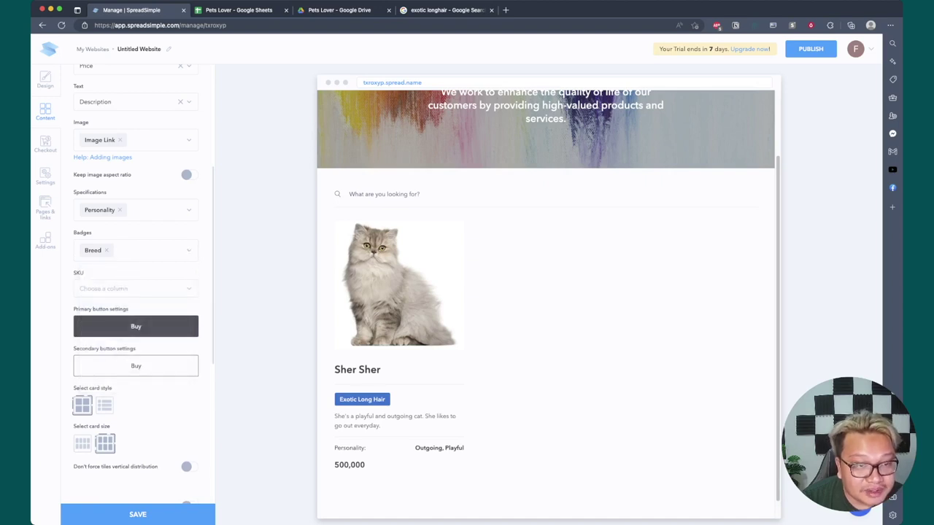
key(Down)
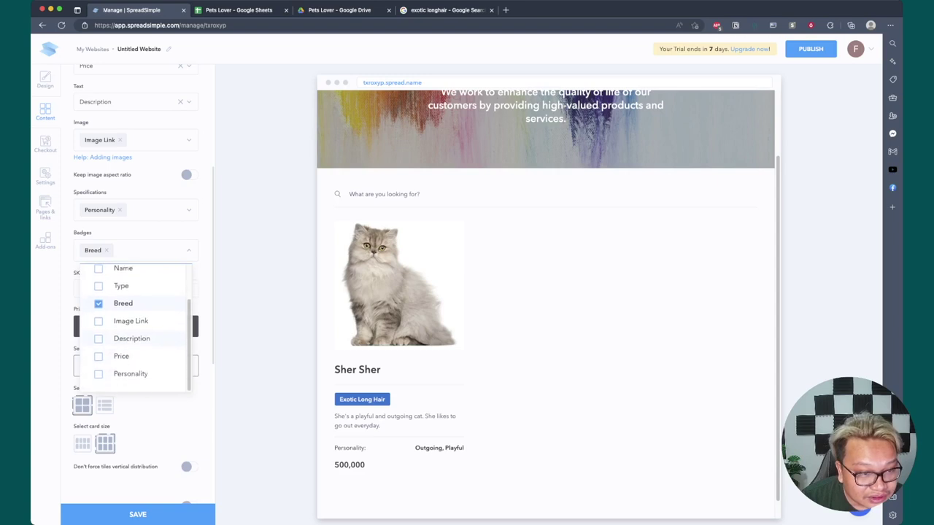
key(Up)
key(Up)
key(Up)
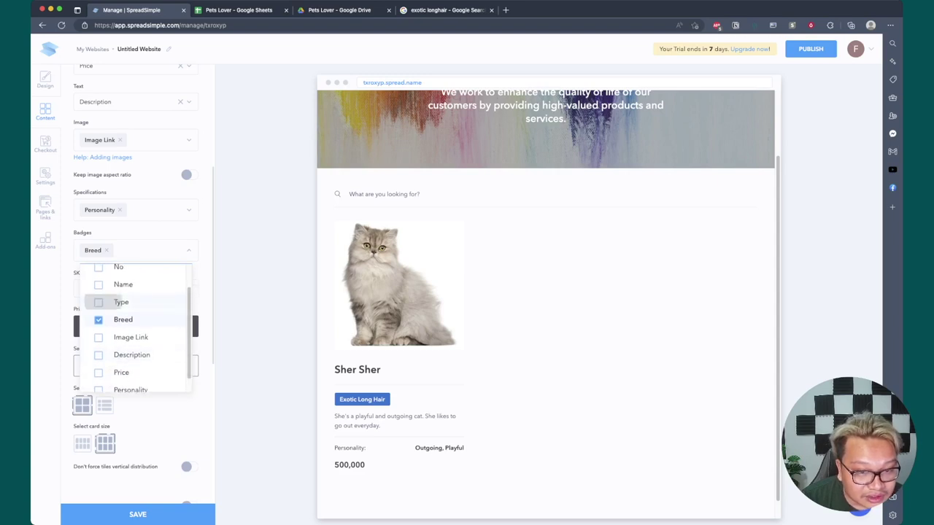
key(Return)
key(Escape)
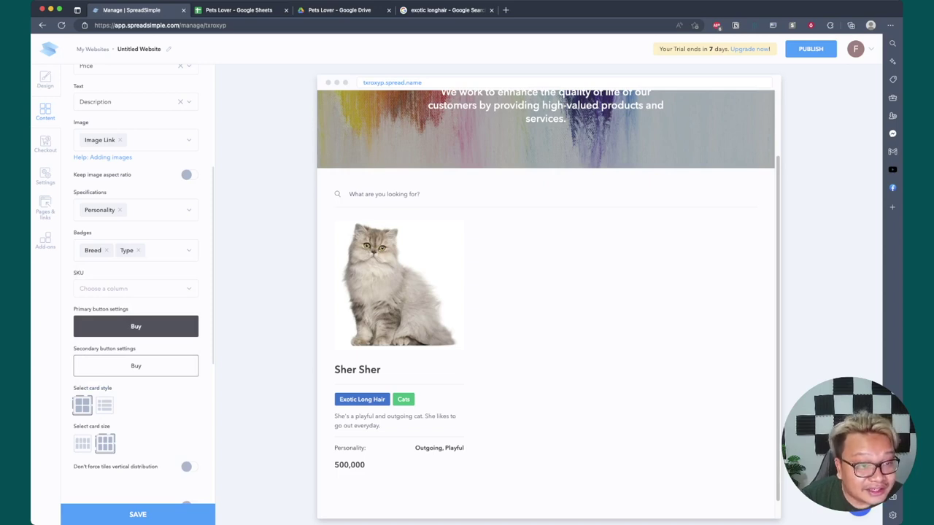
Set the card subtitle to the Breed column, replacing the Type choice
scroll(135, 285, up, 1)
scroll(136, 285, up, 5)
scroll(135, 285, up, 1)
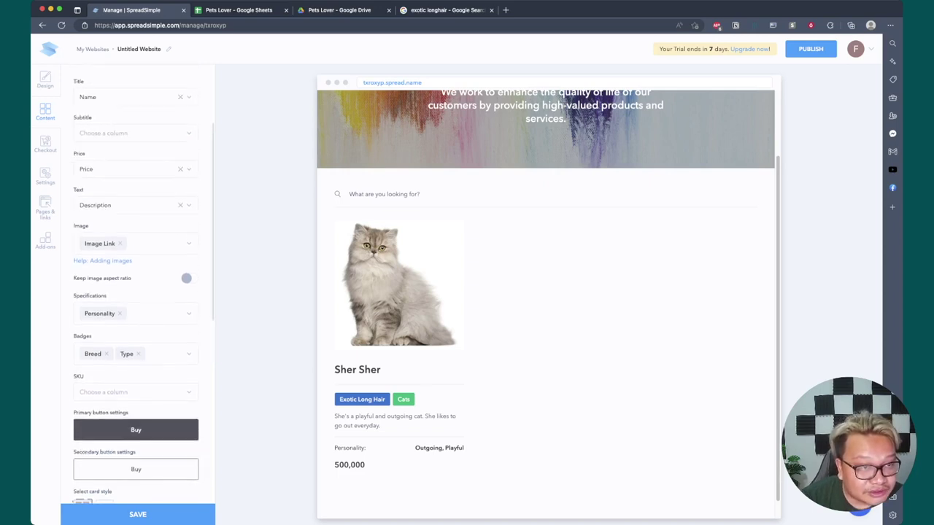
scroll(136, 284, up, 3)
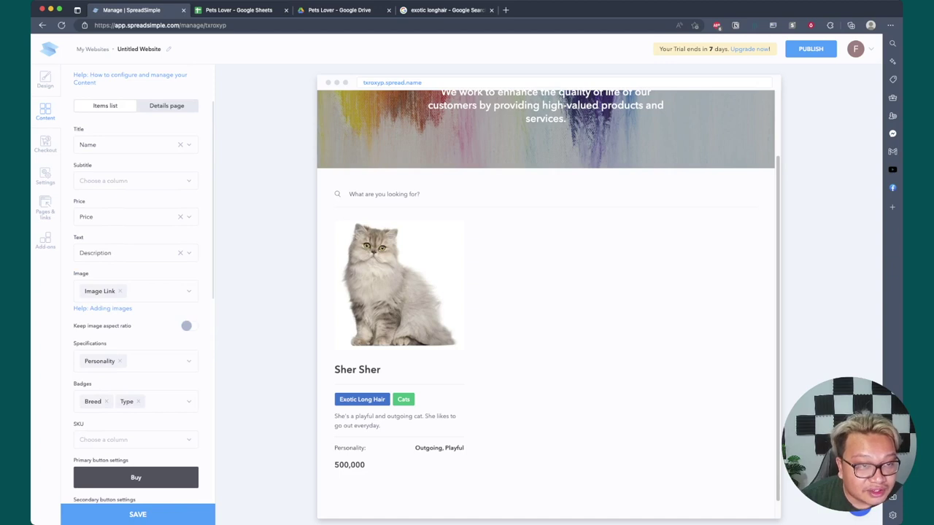
click(131, 180)
scroll(135, 258, down, 1)
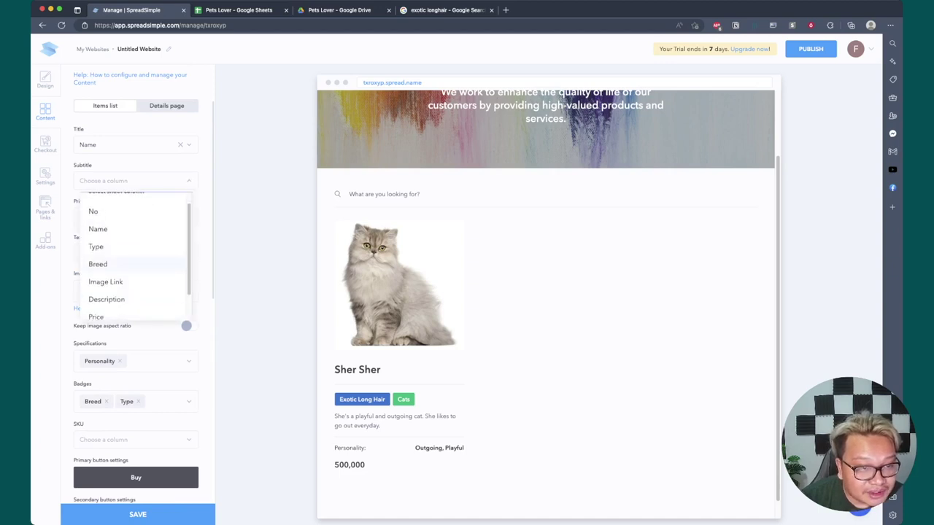
scroll(135, 259, down, 1)
scroll(135, 259, down, 1)
scroll(109, 285, up, 1)
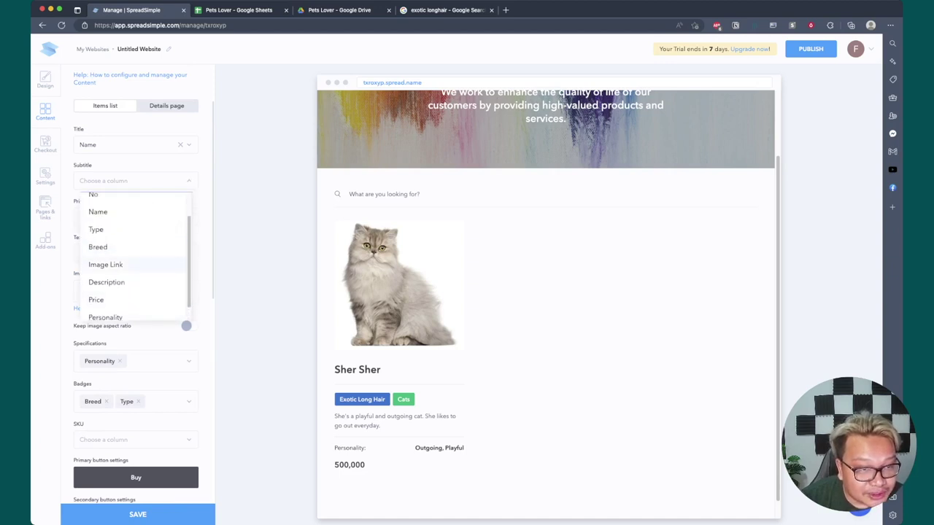
click(98, 230)
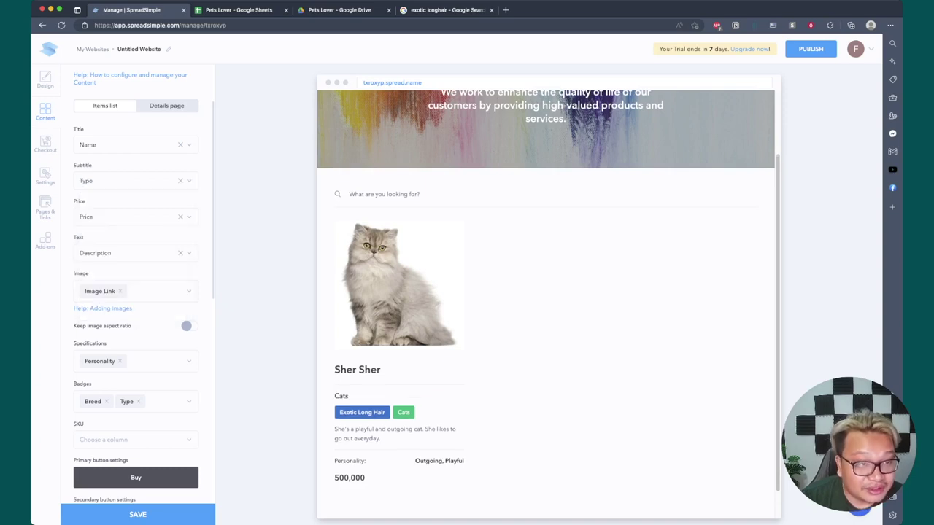
click(180, 180)
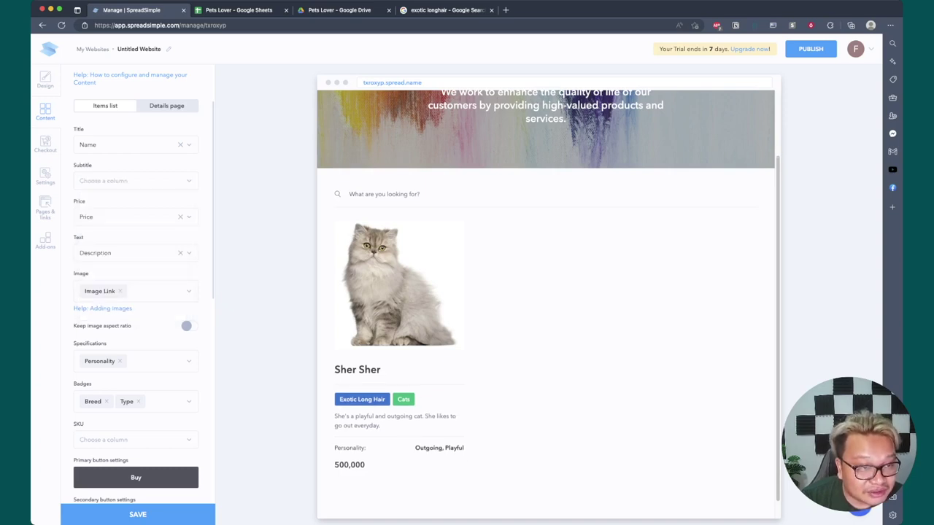
click(131, 180)
click(106, 246)
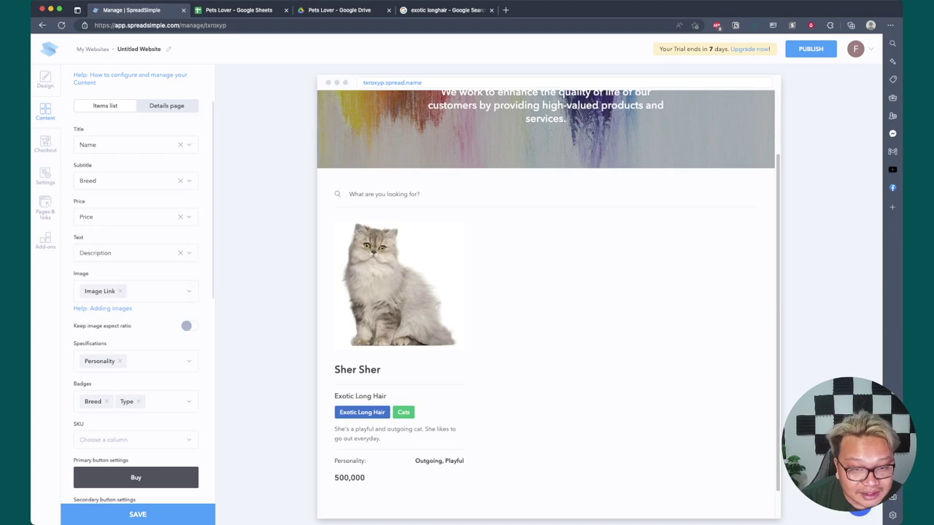
Reorder the badges so Breed comes after Type
scroll(136, 284, down, 1)
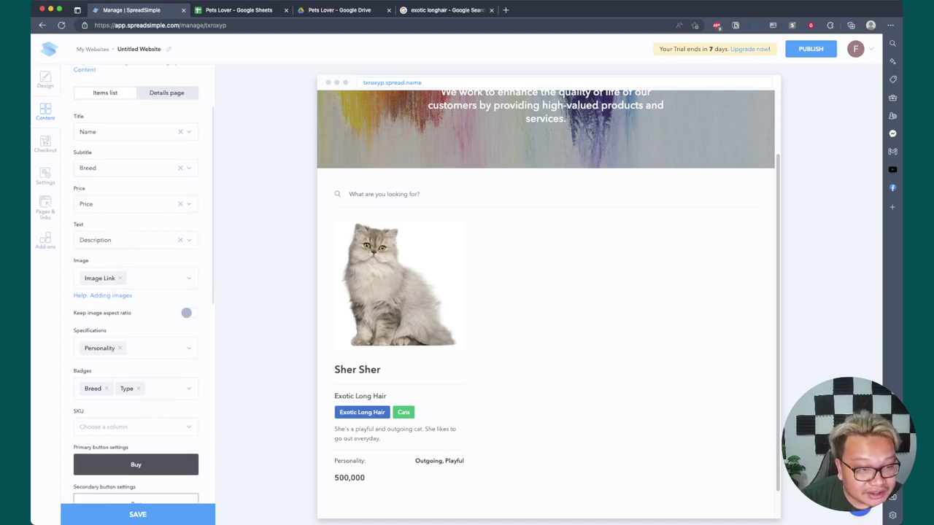
click(106, 388)
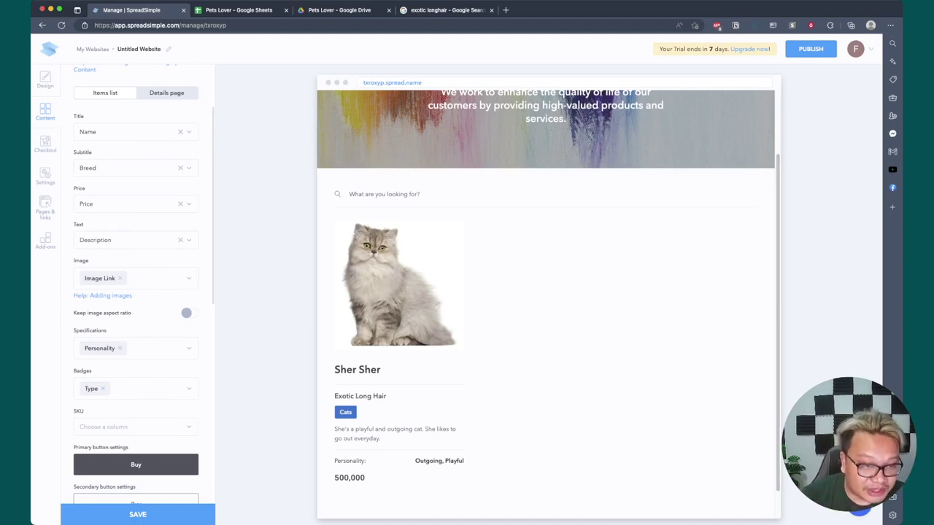
click(138, 388)
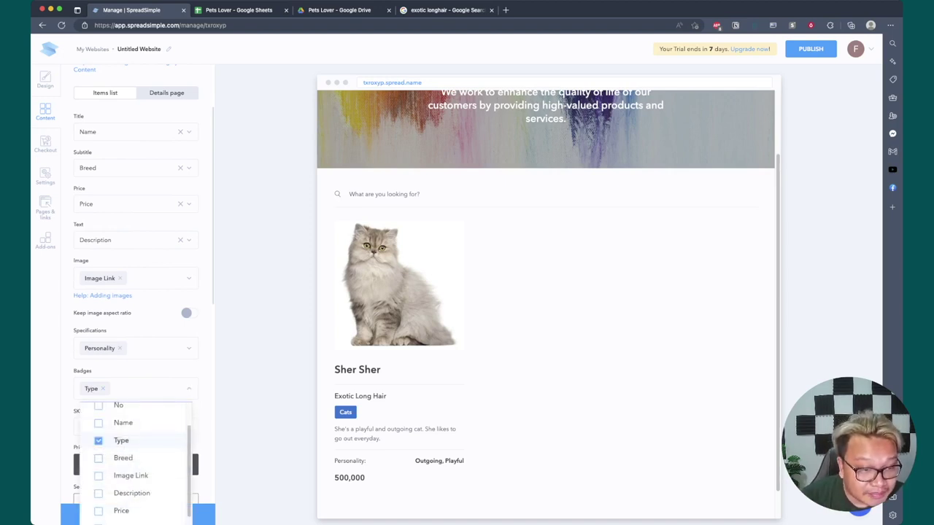
click(123, 457)
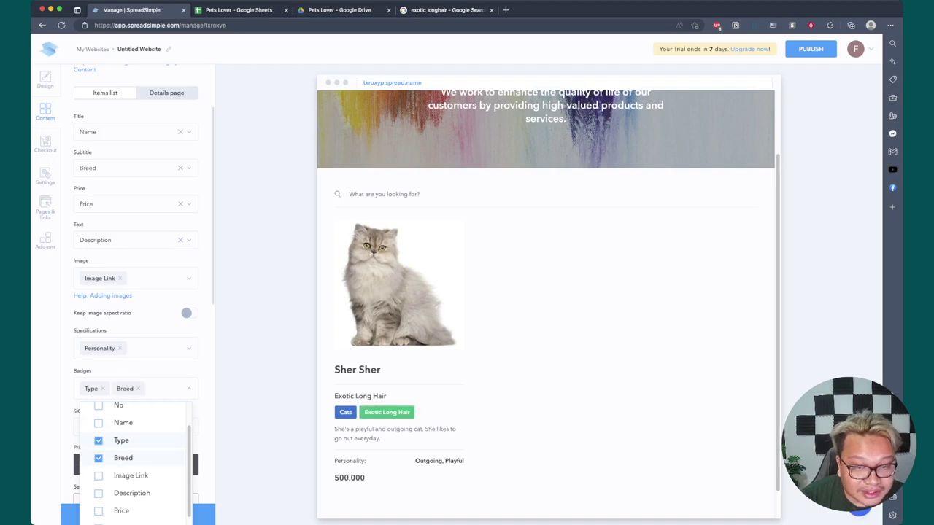
key(Escape)
scroll(136, 292, up, 3)
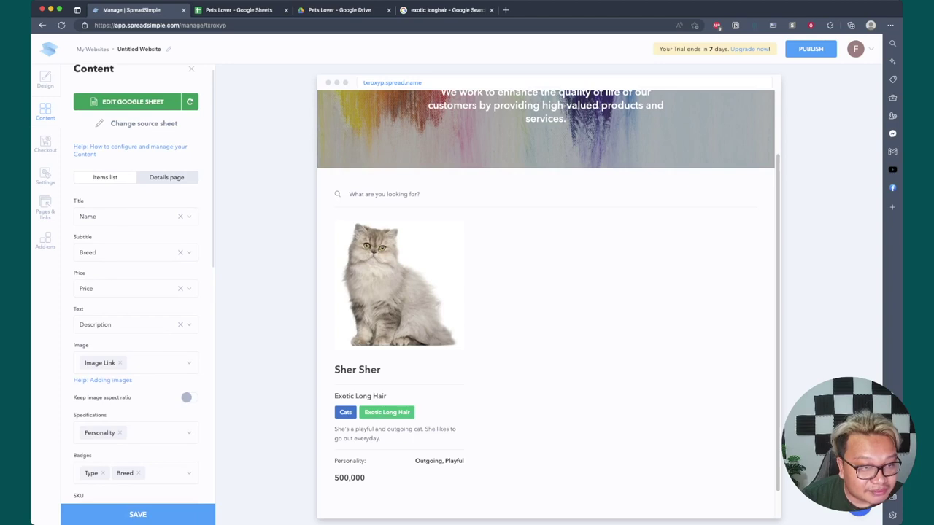
Remove the subtitle from the card after briefly trying the Description column
click(180, 253)
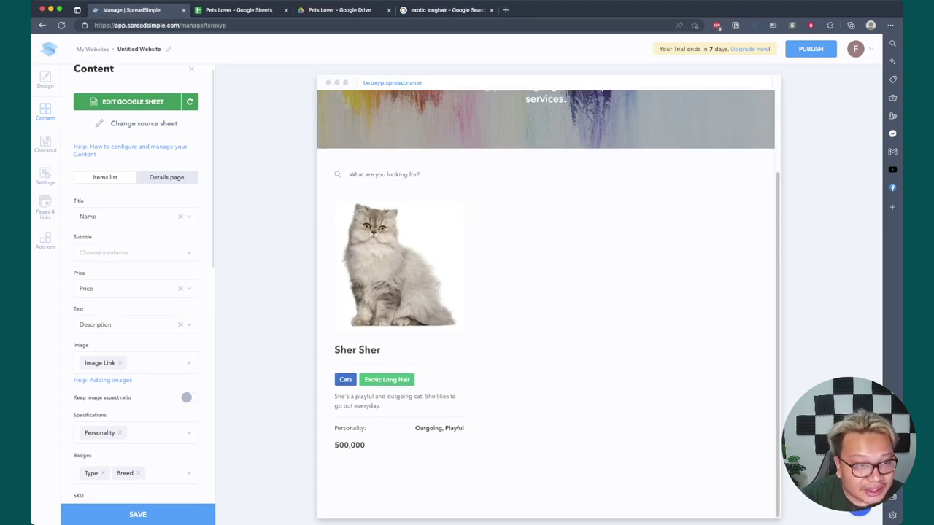
click(131, 253)
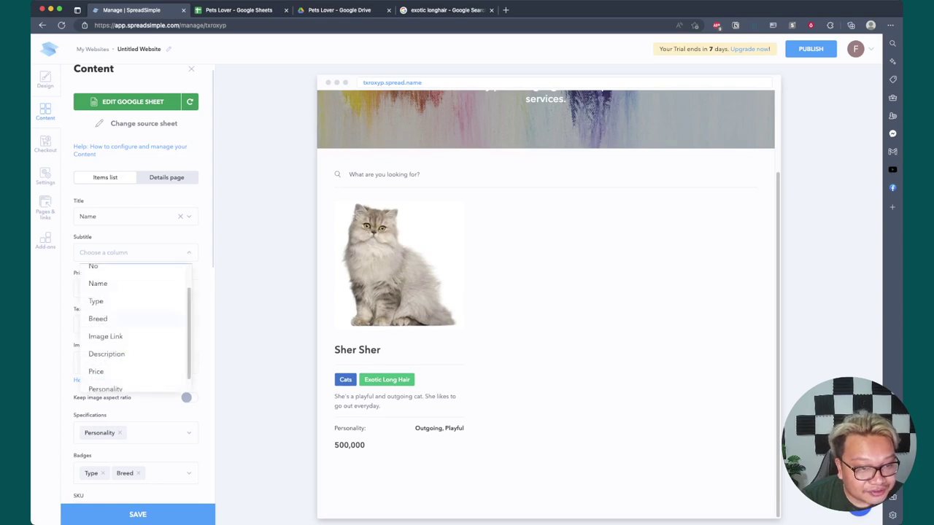
click(109, 353)
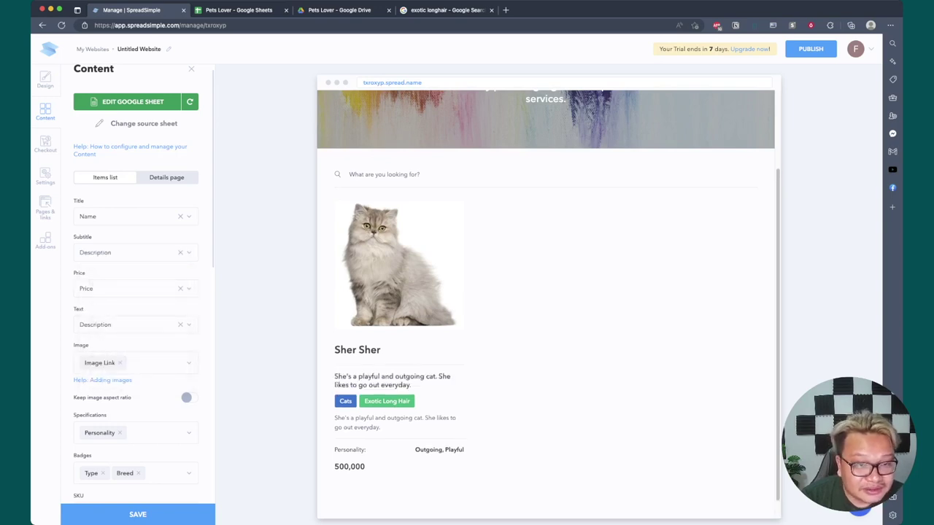
click(180, 253)
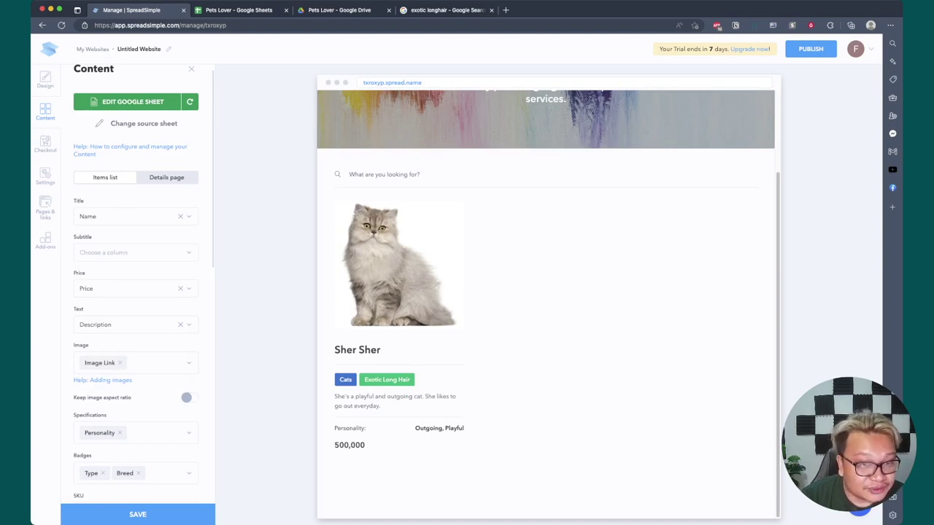
Scroll down to the Primary and Secondary button settings
scroll(135, 292, down, 2)
scroll(135, 292, down, 3)
scroll(136, 292, down, 2)
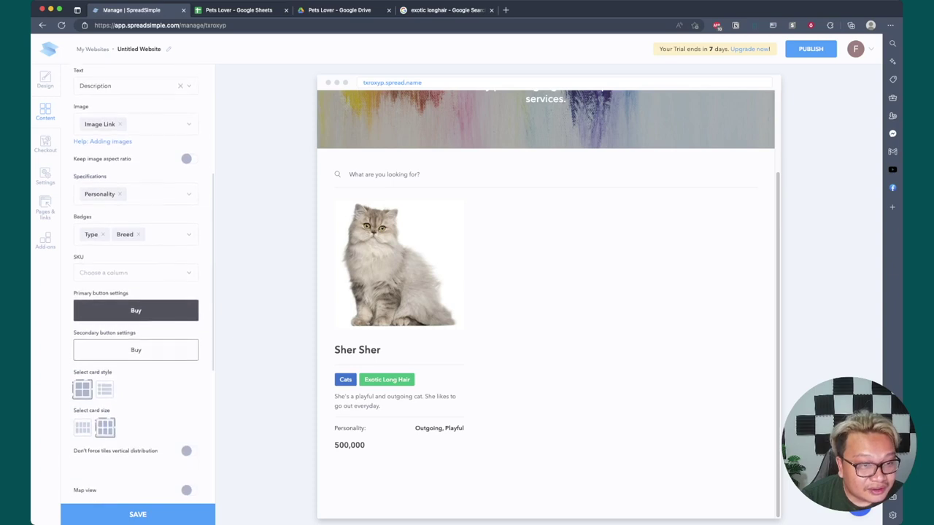
scroll(136, 292, down, 1)
scroll(135, 292, down, 1)
scroll(136, 292, down, 1)
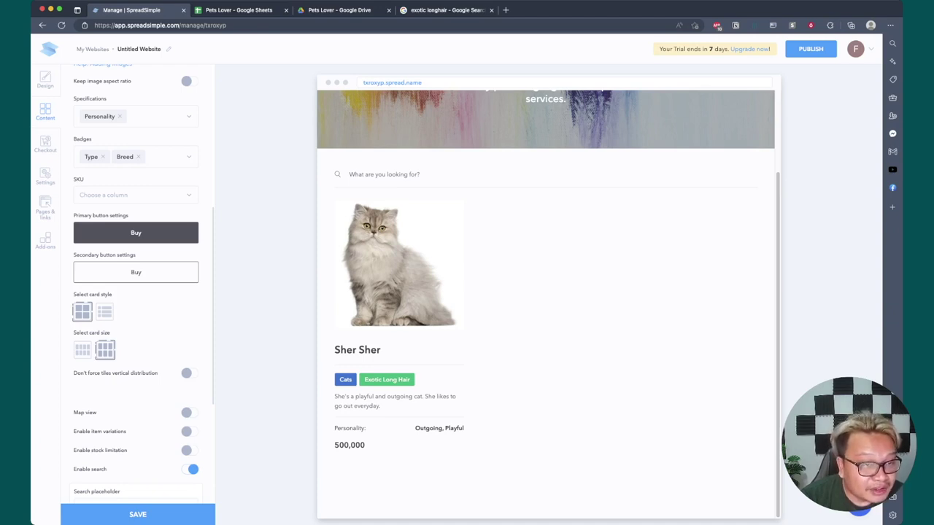
Relabel the primary button 'Buy Now' and leave its colour unchanged
click(135, 232)
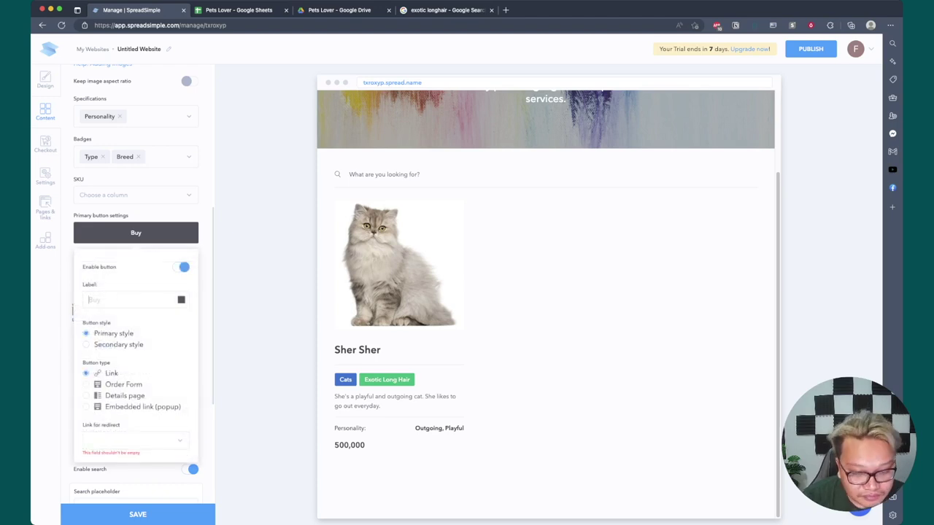
text(Buy)
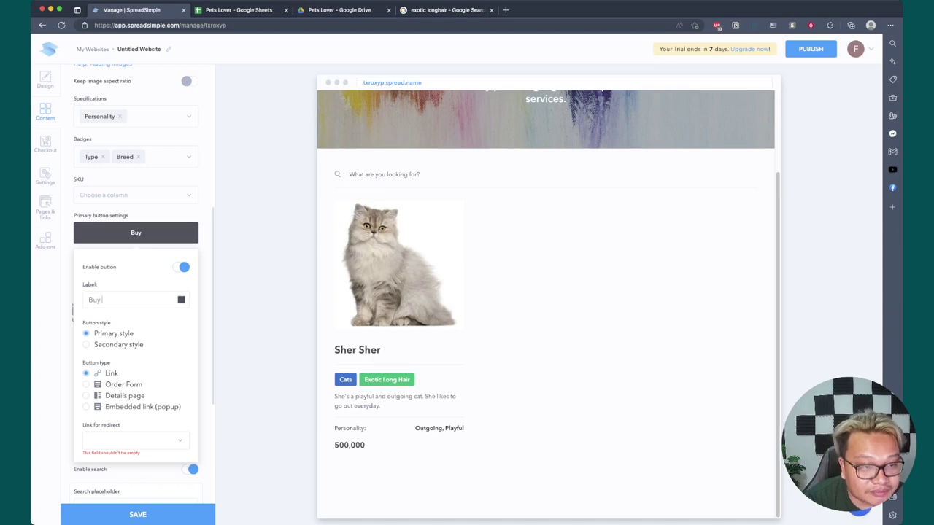
text( Now)
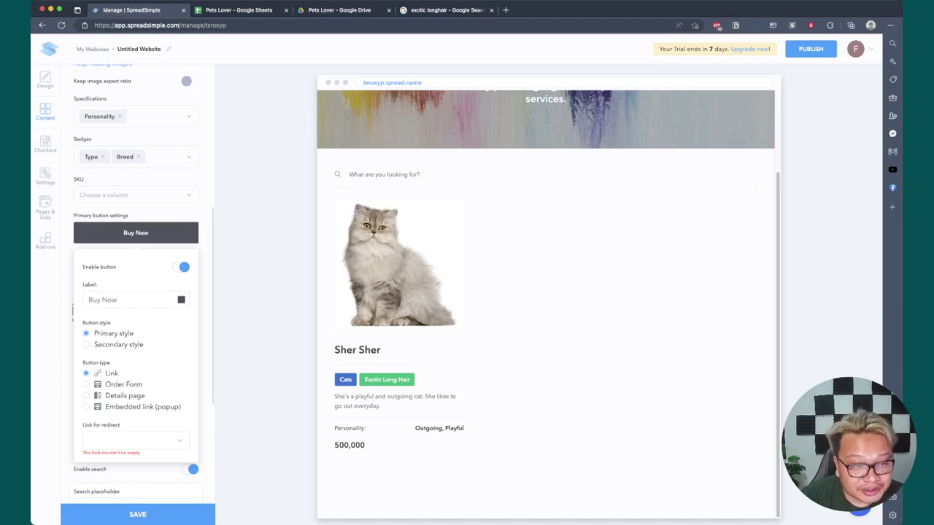
click(181, 299)
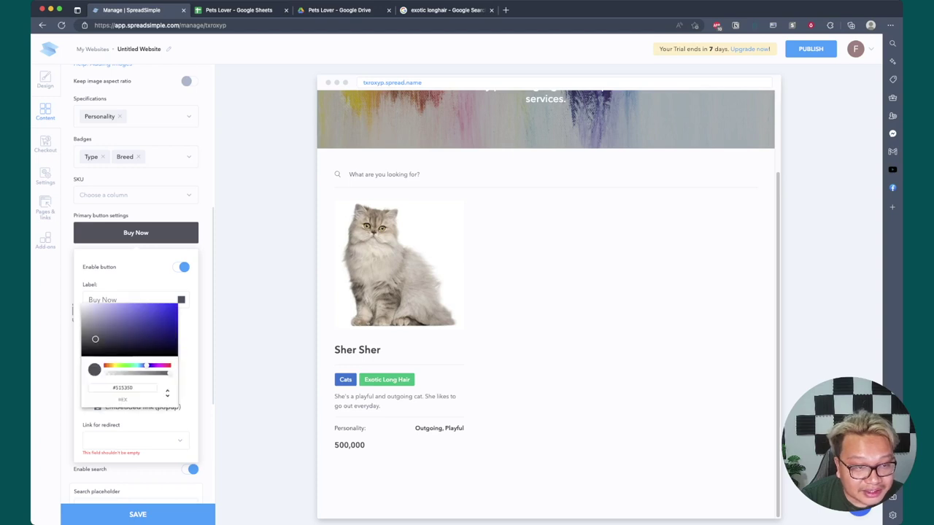
key(Escape)
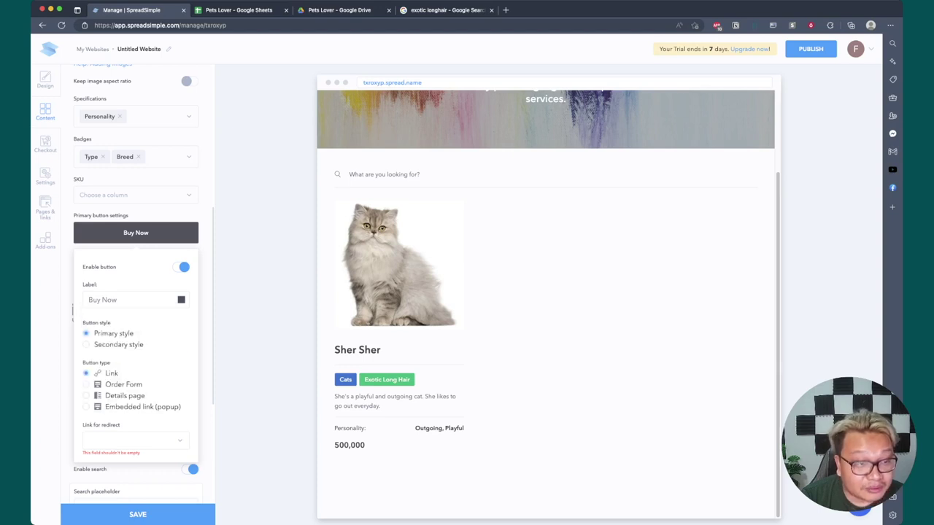
scroll(136, 291, down, 2)
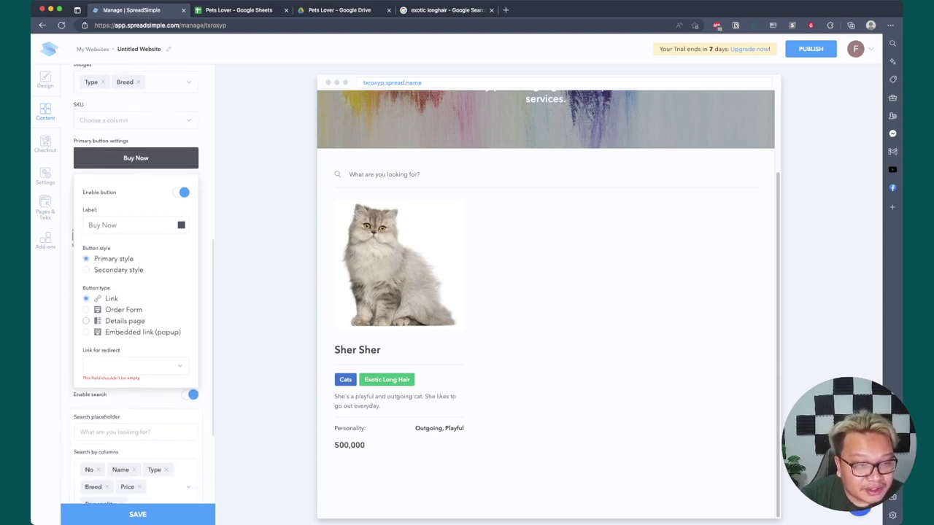
scroll(135, 285, up, 1)
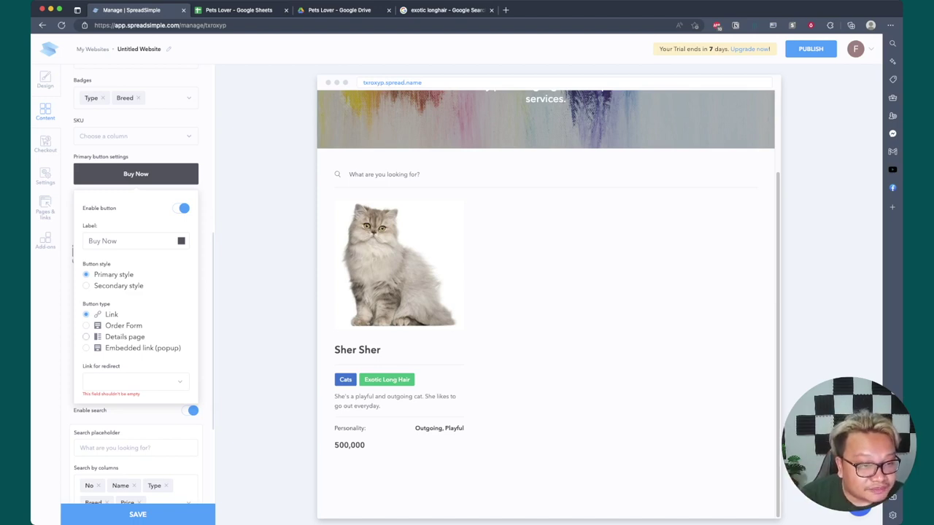
Make Buy Now open an Order Form, then test it by adding Sher Sher to the cart
click(86, 326)
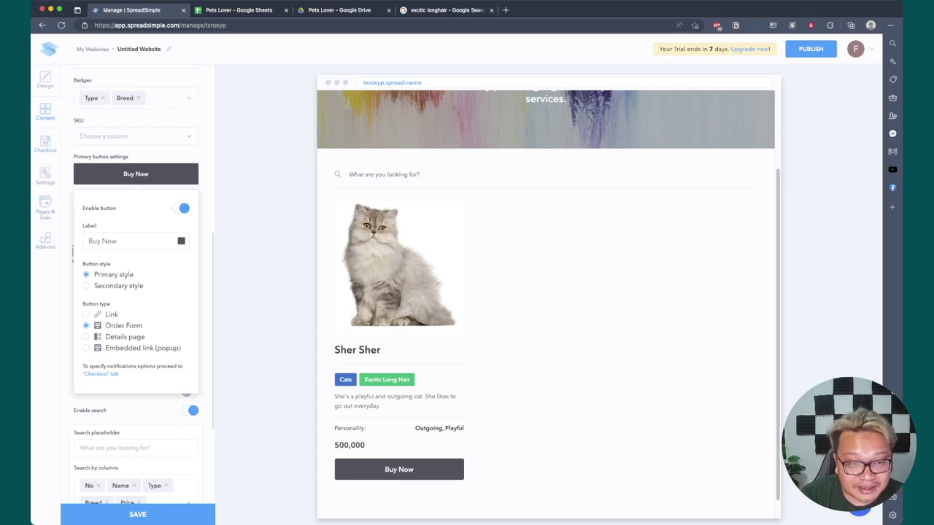
click(72, 251)
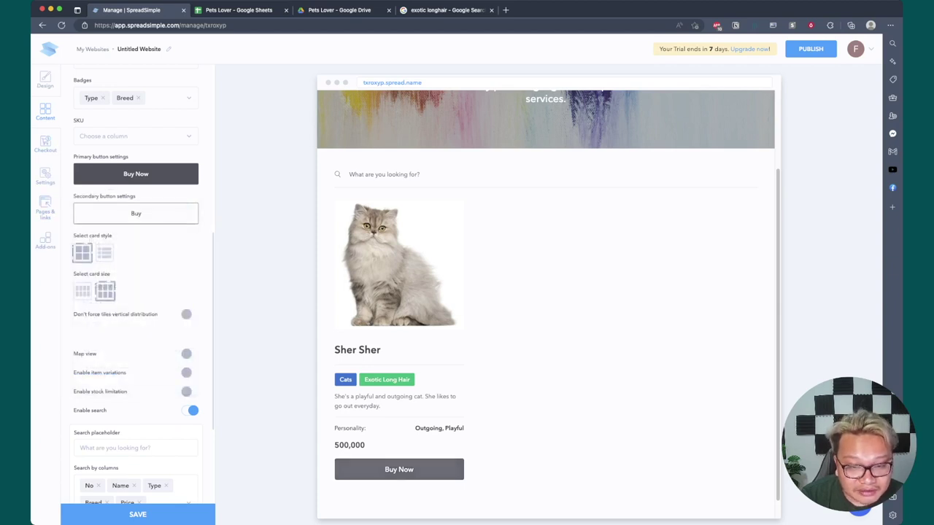
click(399, 469)
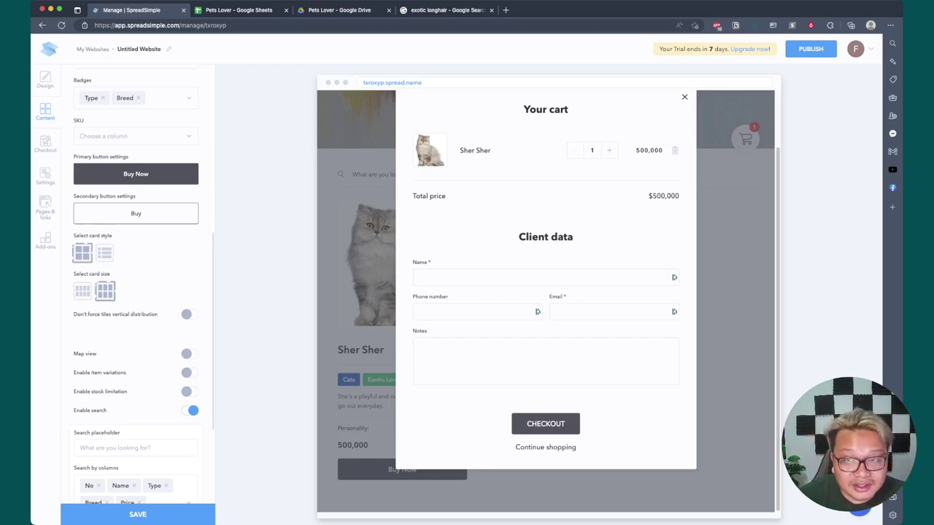
key(Escape)
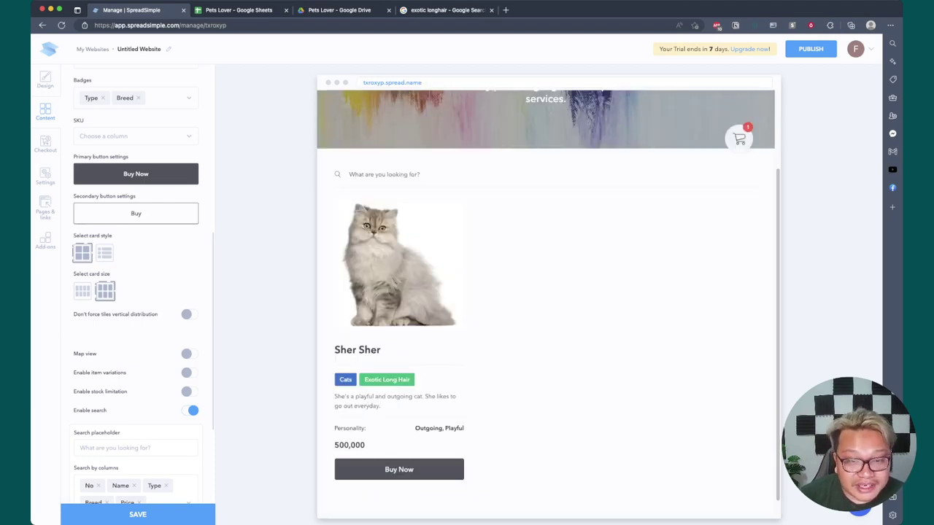
scroll(549, 303, down, 1)
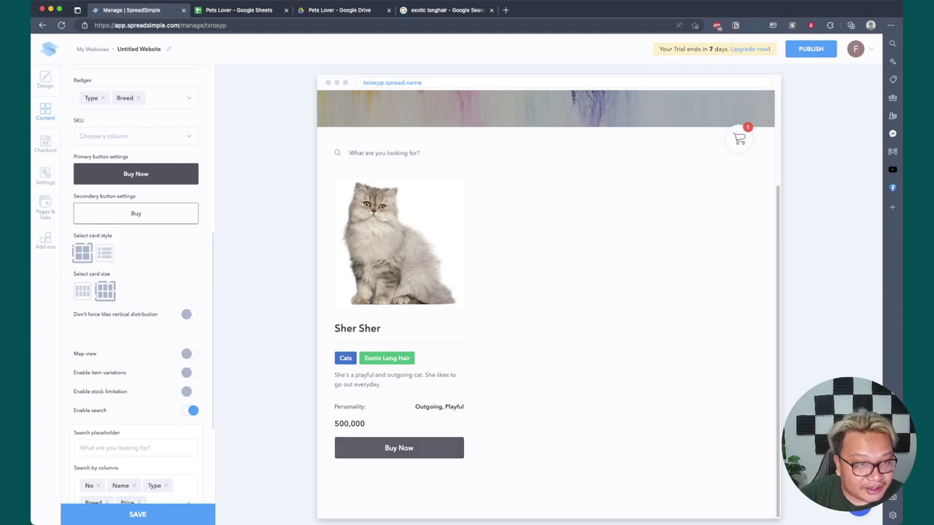
Colour the Buy Now button green #809C52, then return to the Pets Lover sheet
click(135, 174)
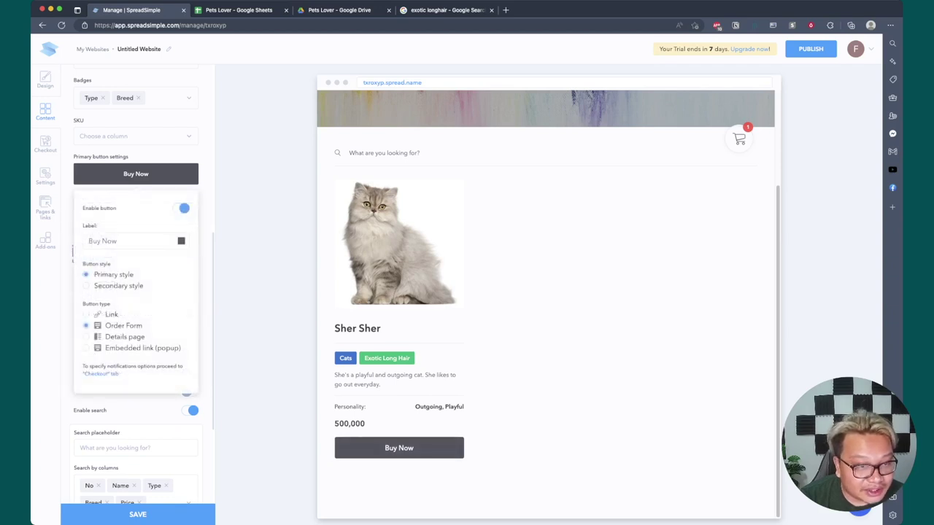
click(181, 241)
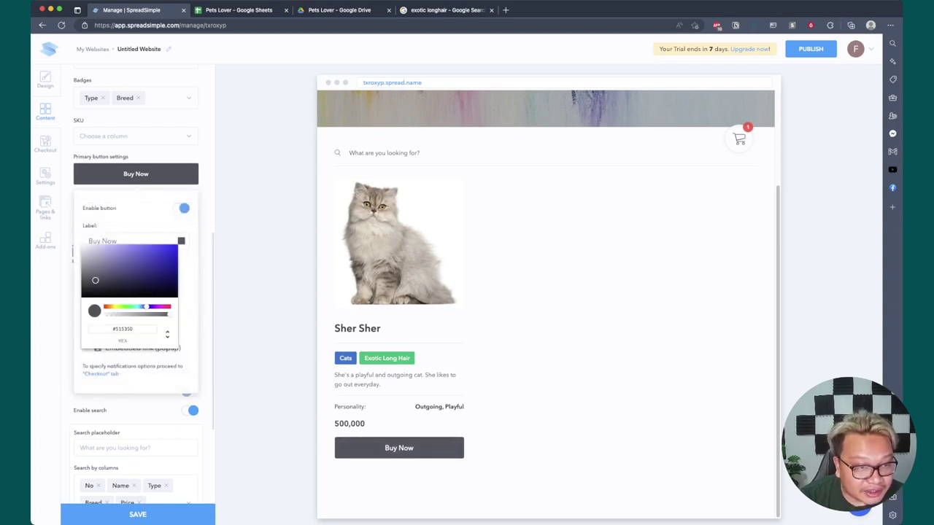
drag(146, 306, 128, 306)
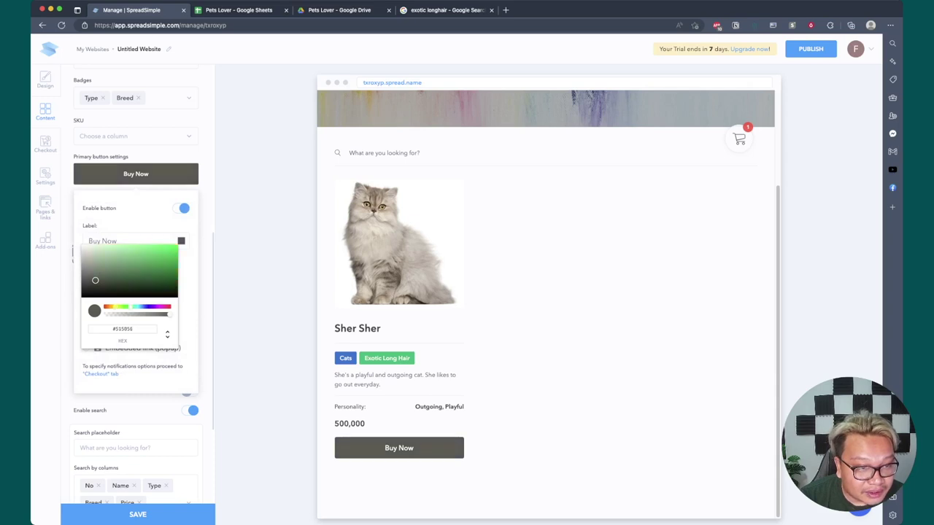
drag(165, 267, 174, 267)
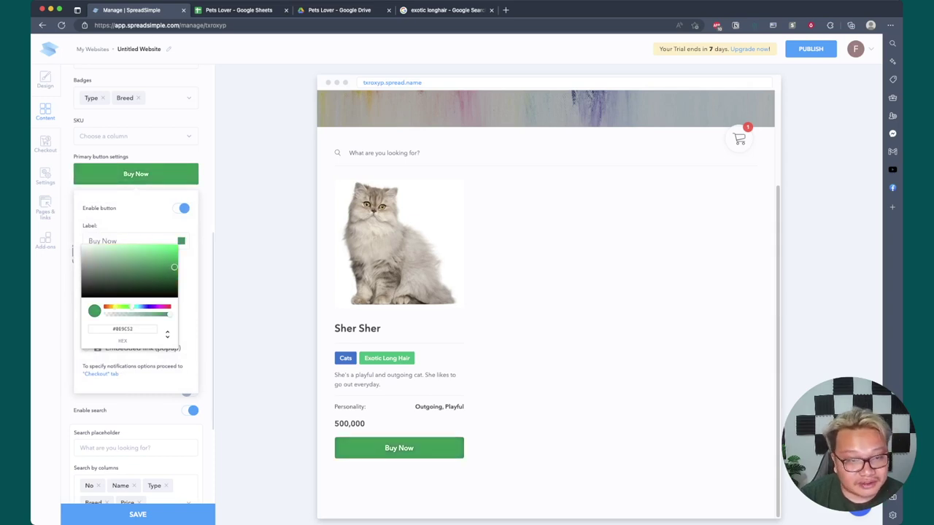
key(Escape)
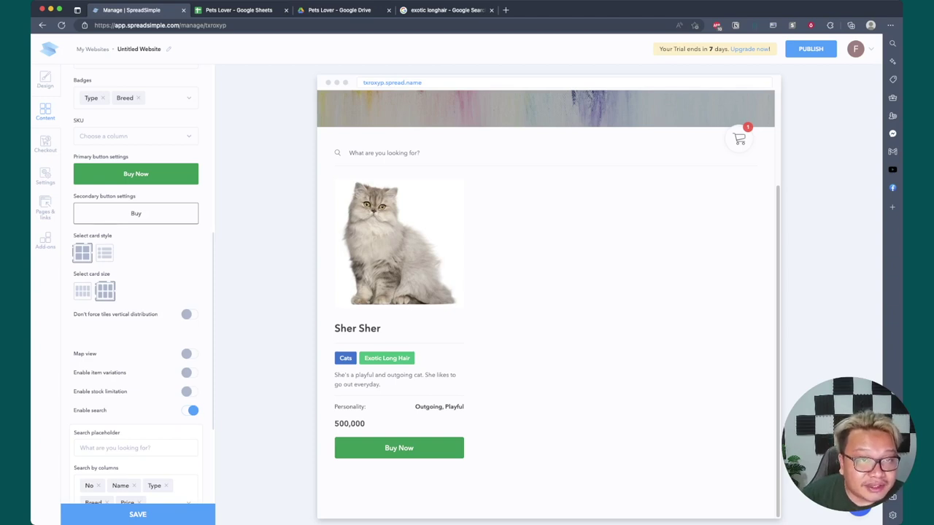
key(ctrl+Tab)
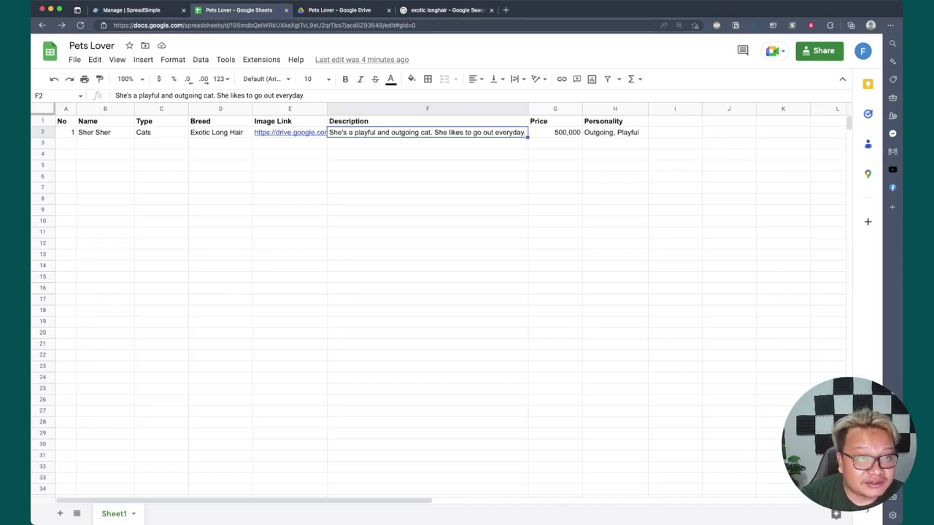
Fill row 3 with No 2, name Kit Kit, type Dogs and breed Unknown
key(ctrl+shift+Tab)
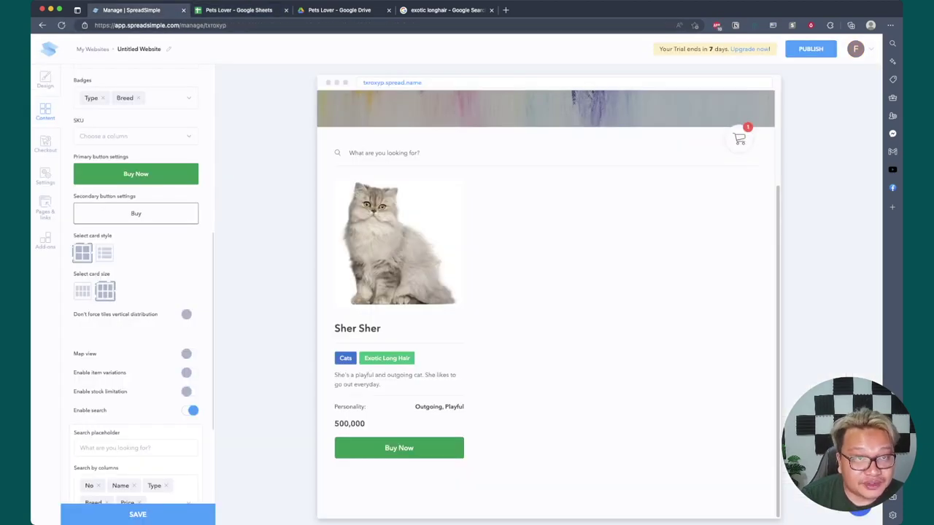
key(ctrl+Tab)
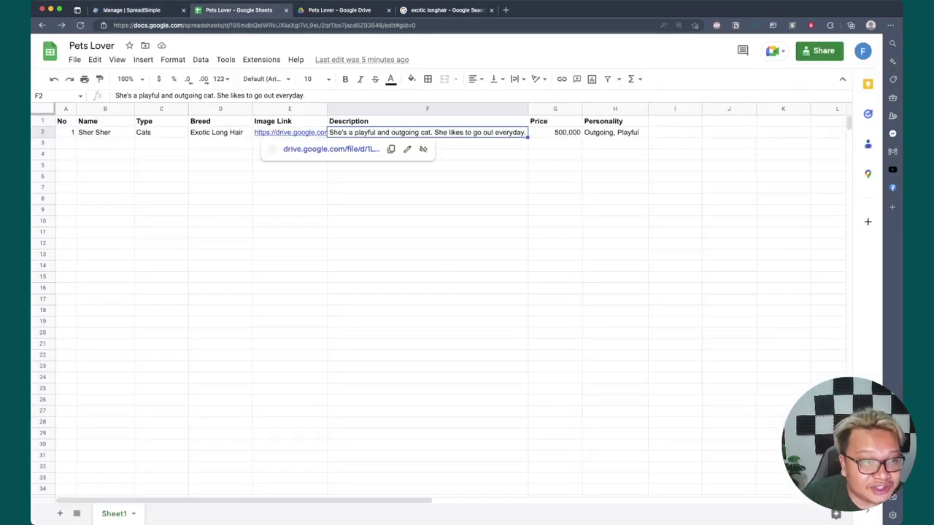
click(65, 143)
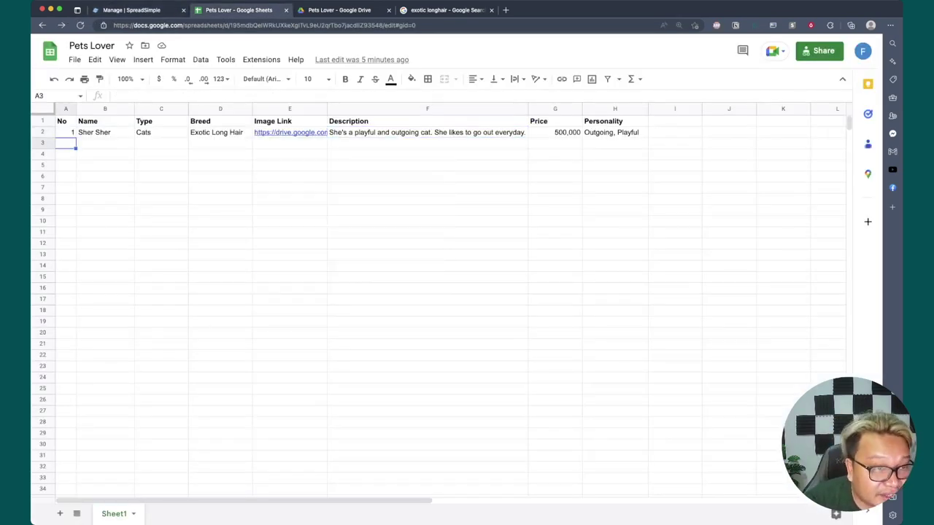
text(23)
key(BackSpace)
key(BackSpace)
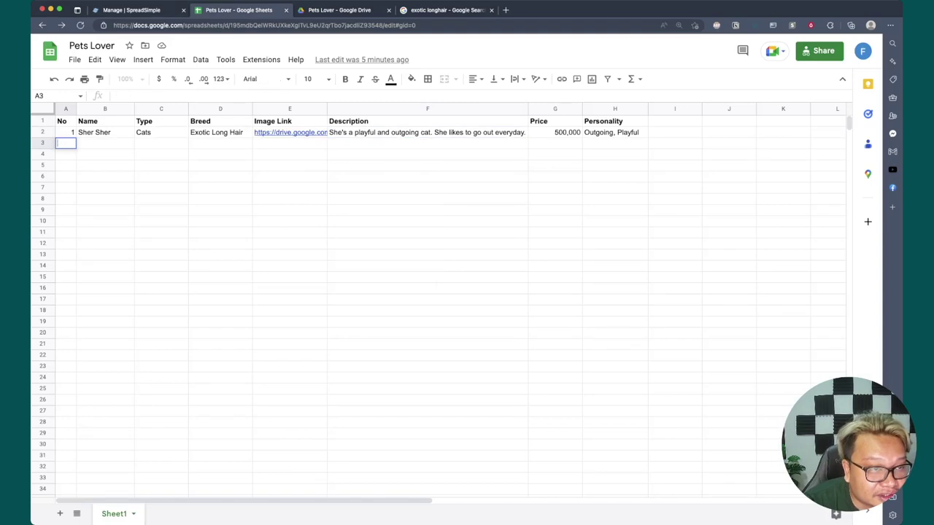
text(2)
key(Tab)
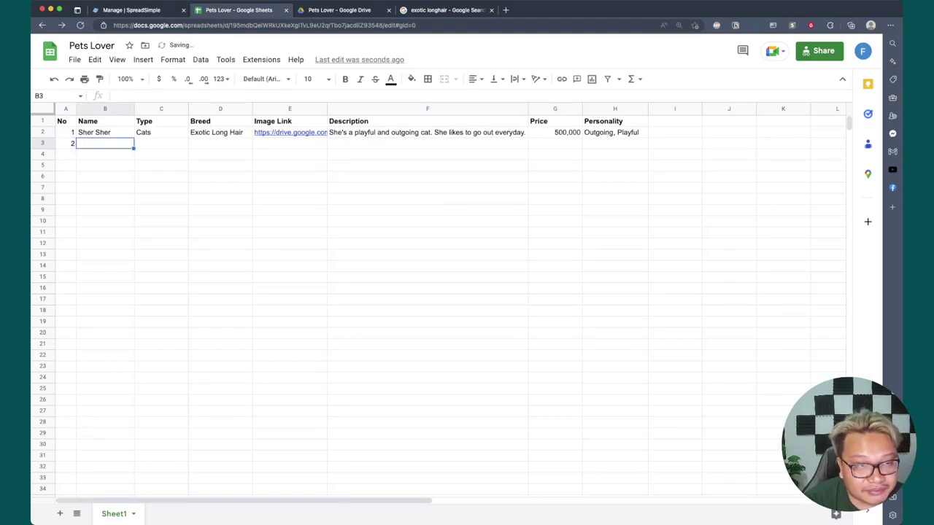
text(Kit K)
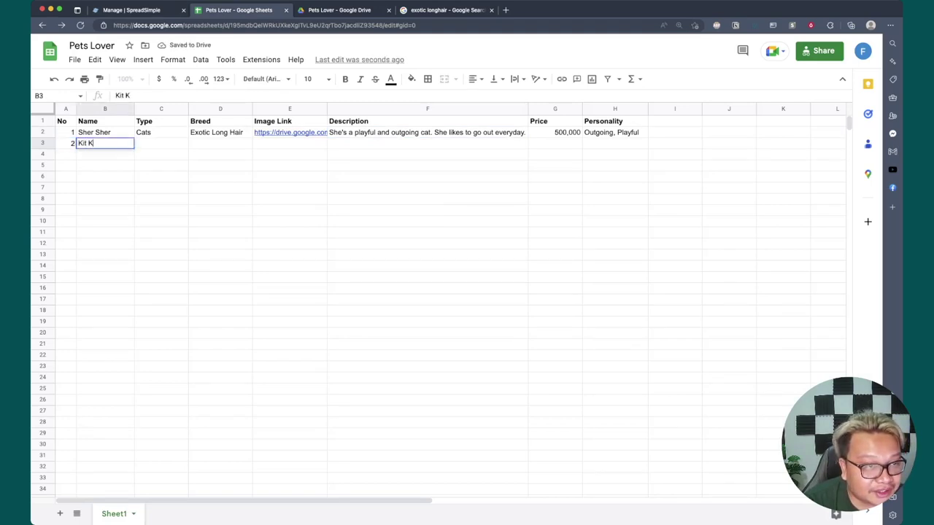
text(it)
key(Tab)
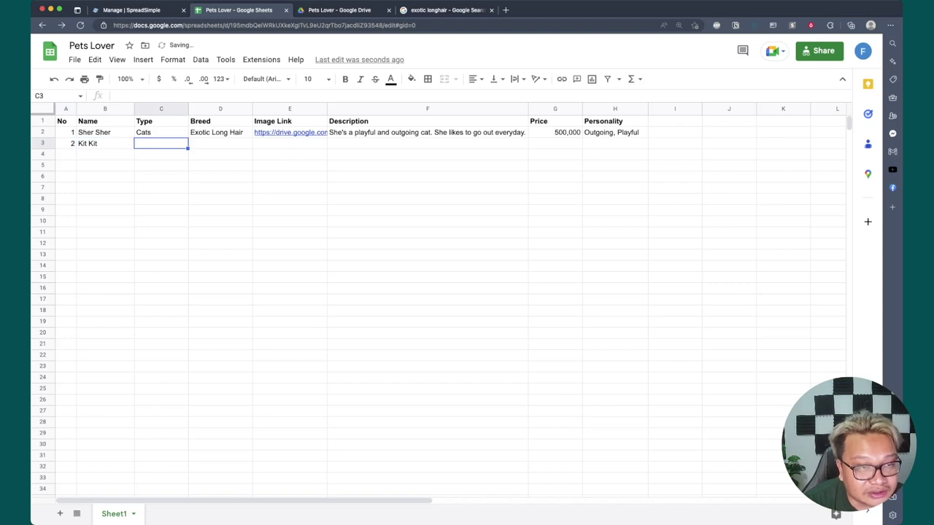
text(Dogs)
key(Tab)
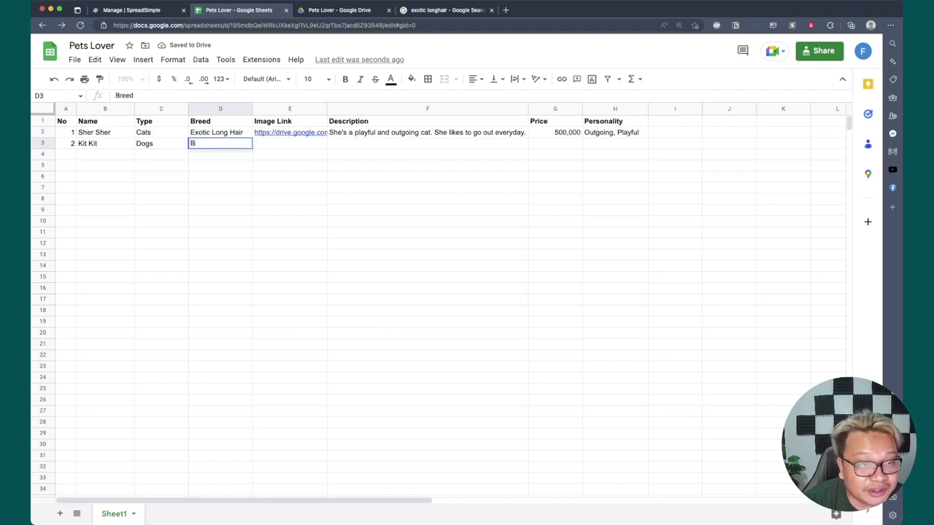
text(Unknown)
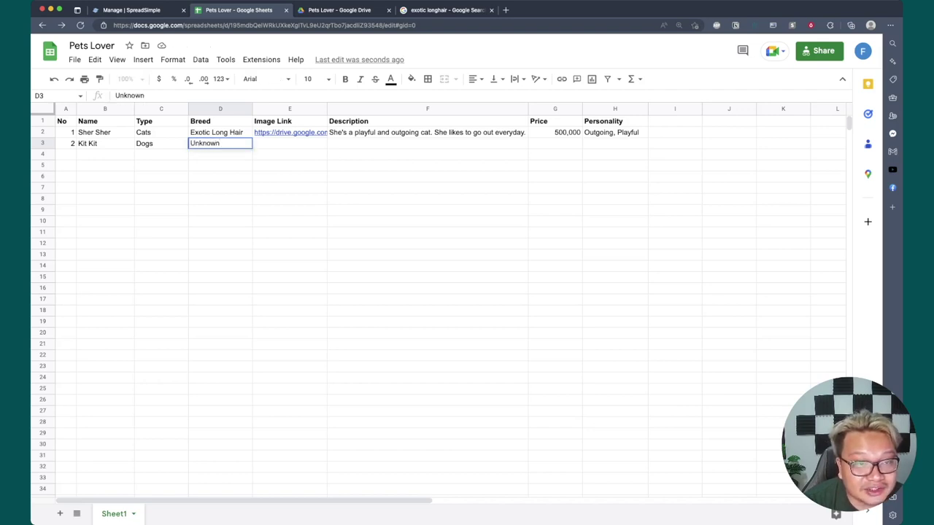
key(Tab)
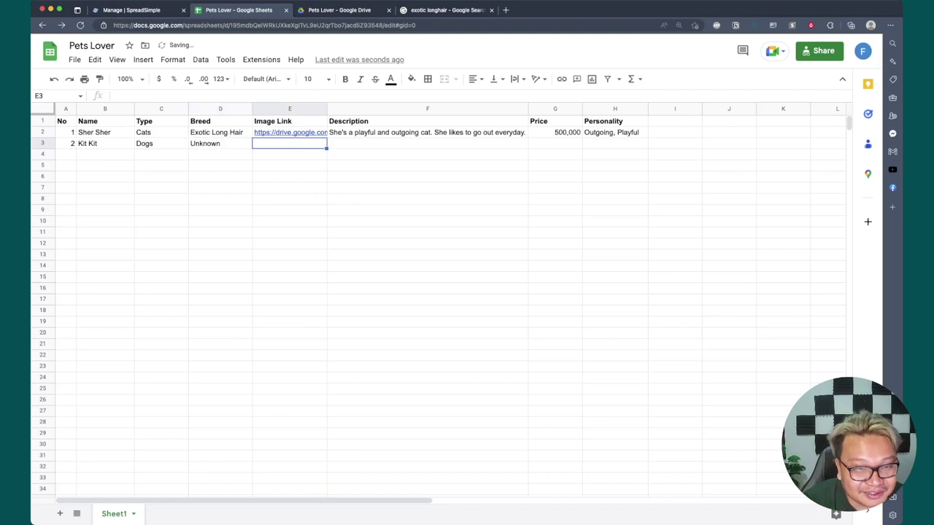
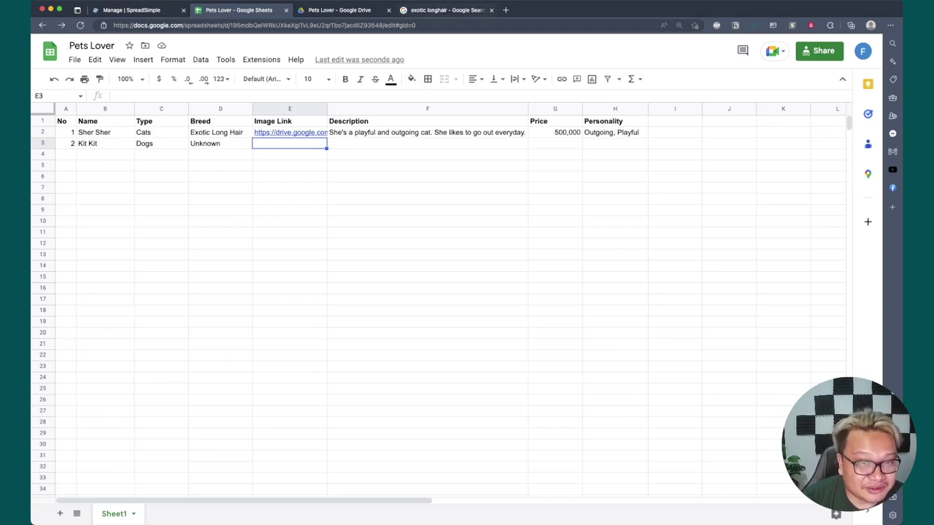
Search Google Images for 'dog breeds' and preview the Woman's Day Bernese mountain dog photo
key(super+4)
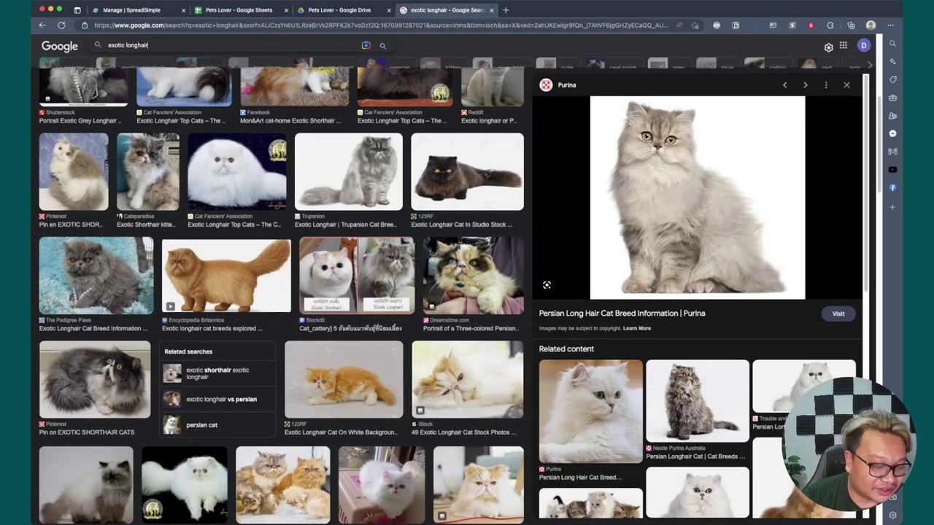
key(super+a)
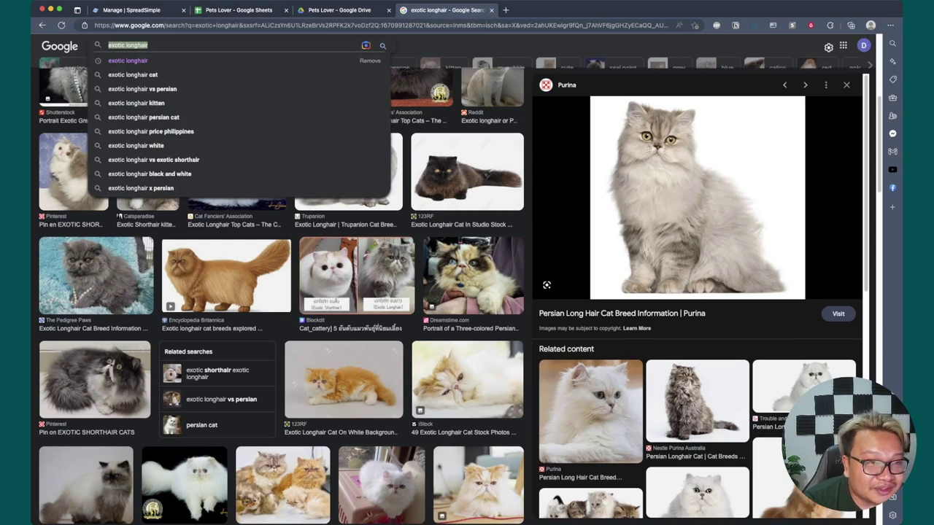
text(do)
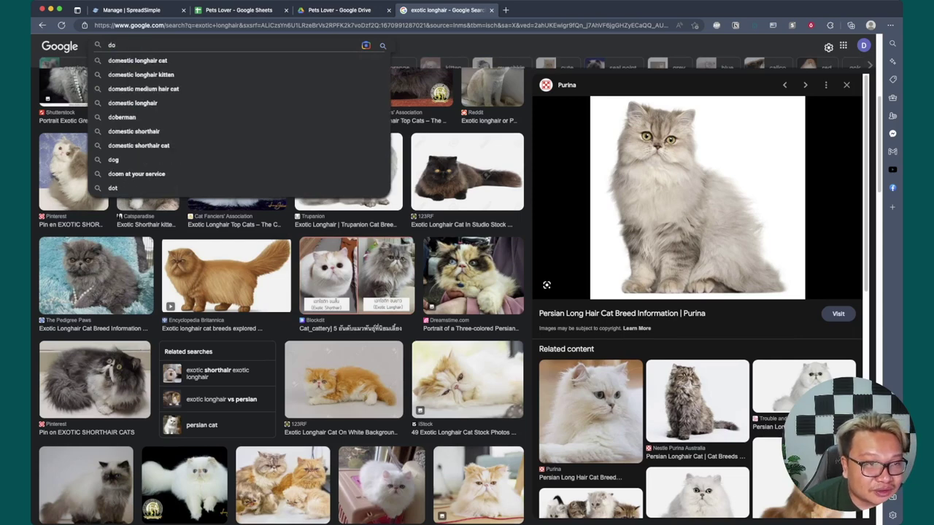
text(g)
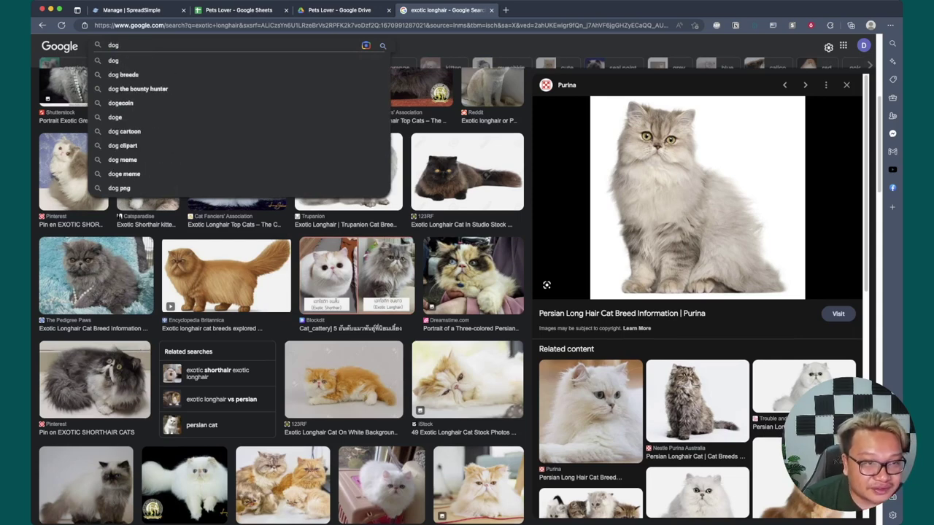
key(Down)
key(Down)
key(Return)
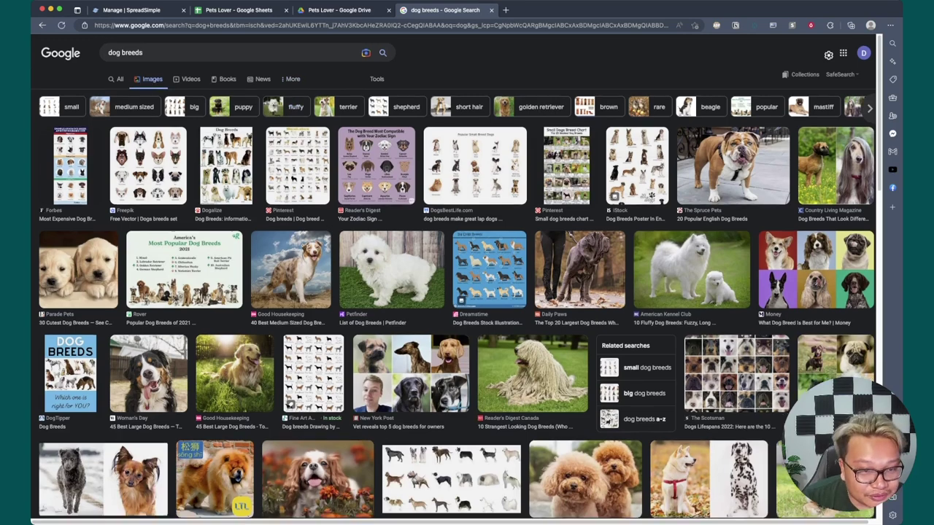
scroll(452, 291, down, 2)
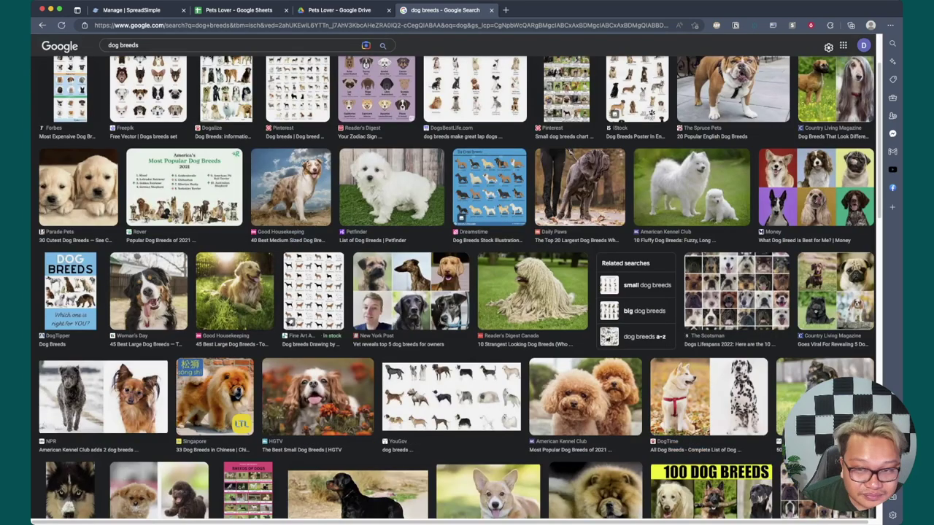
click(148, 292)
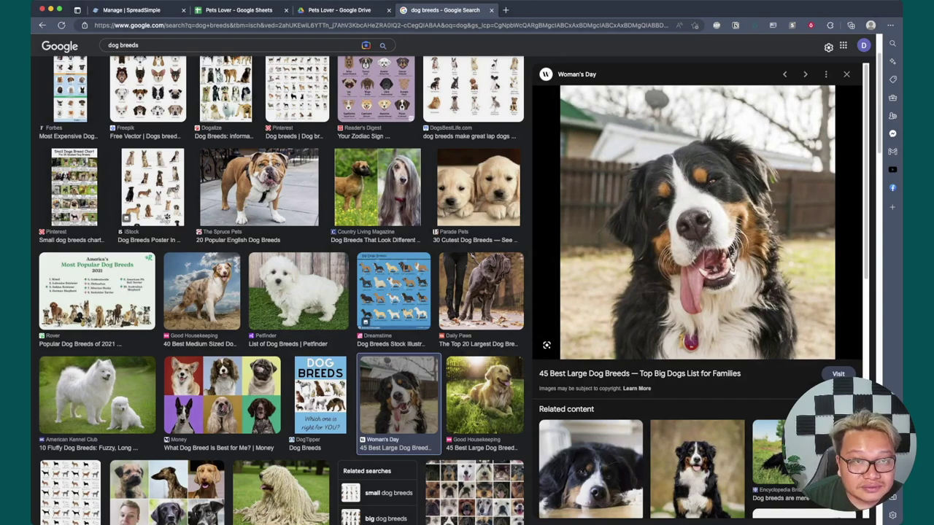
Create a Cats folder inside the Pets Lover Drive folder
key(ctrl+shift+Tab)
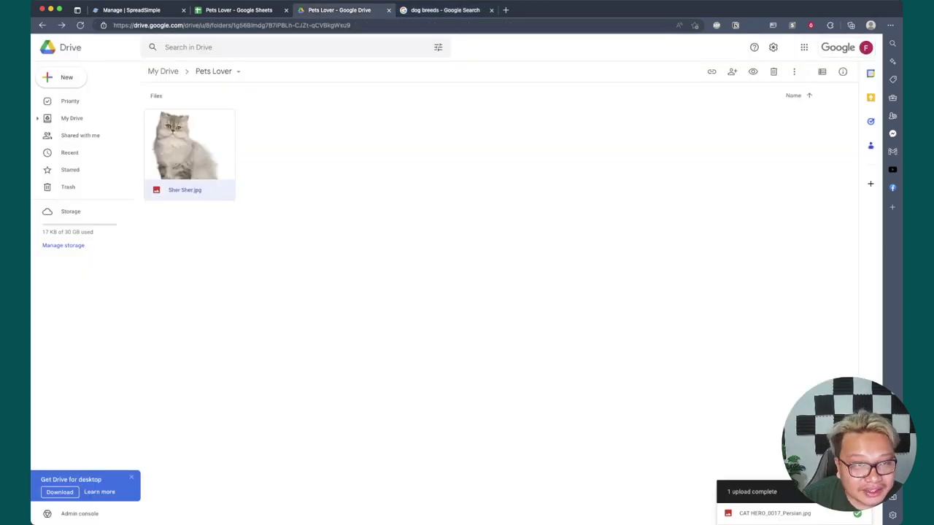
key(Escape)
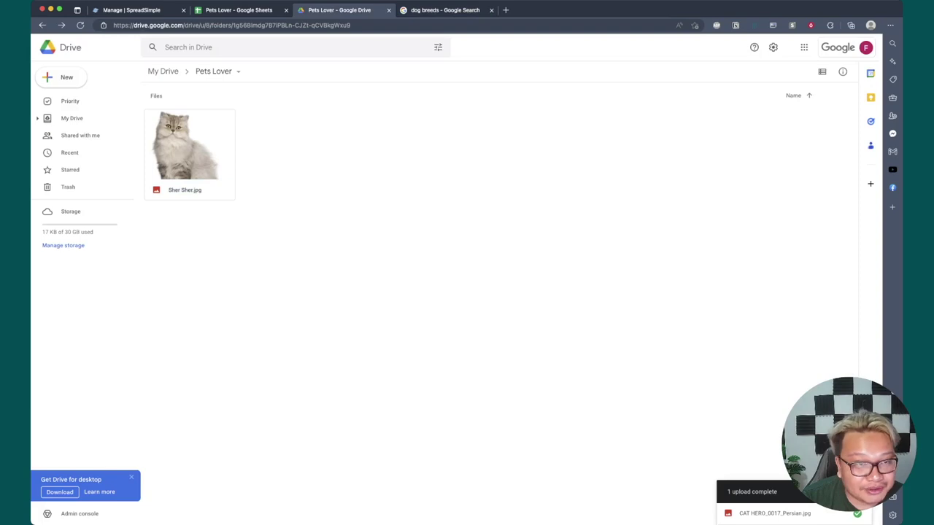
right_click(356, 161)
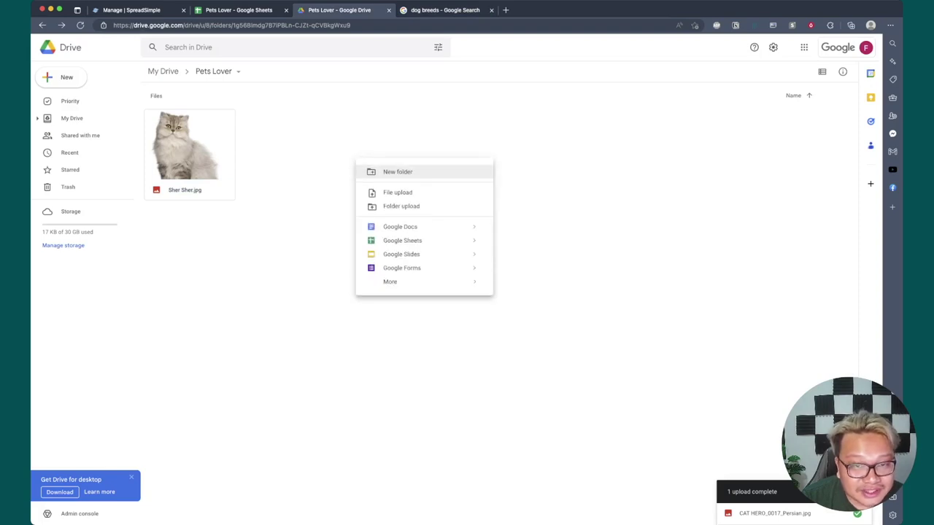
key(Return)
text(G)
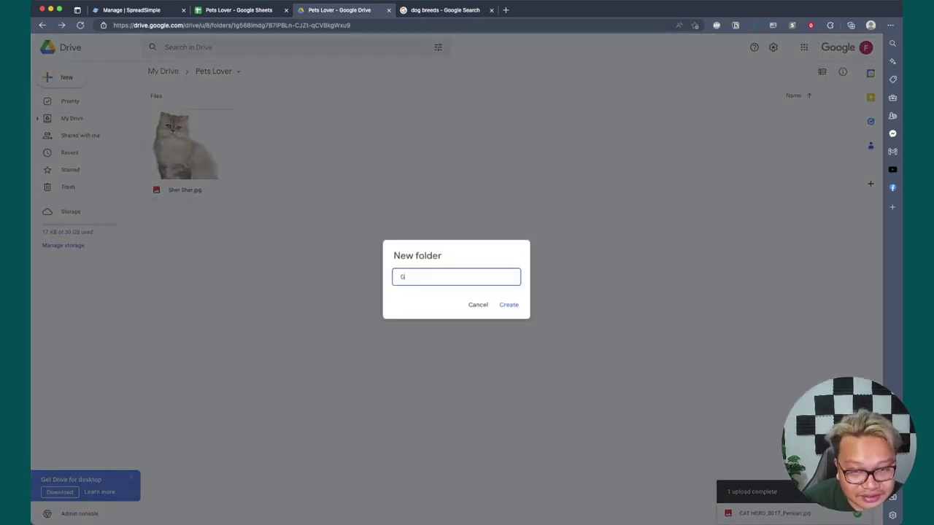
text(ats)
key(Return)
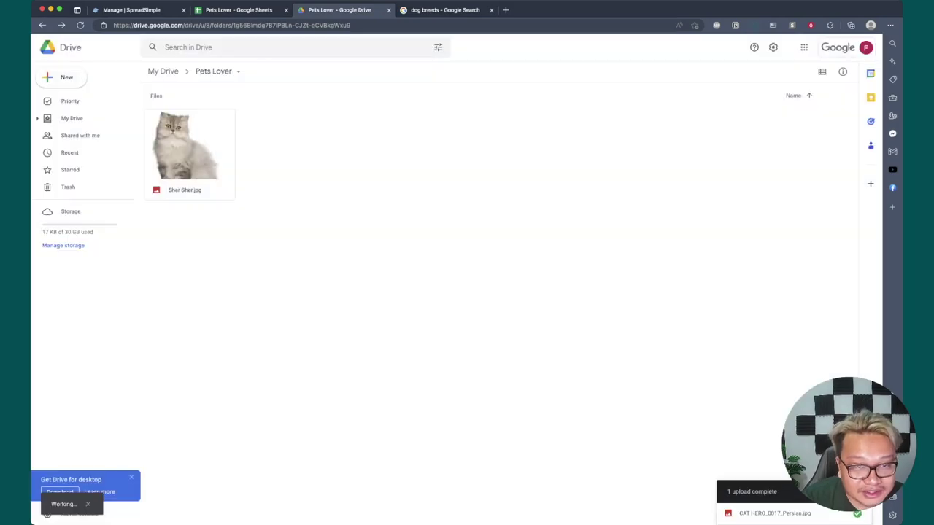
Add a Dogs folder and move Sher Sher.jpg into the Cats folder
right_click(326, 193)
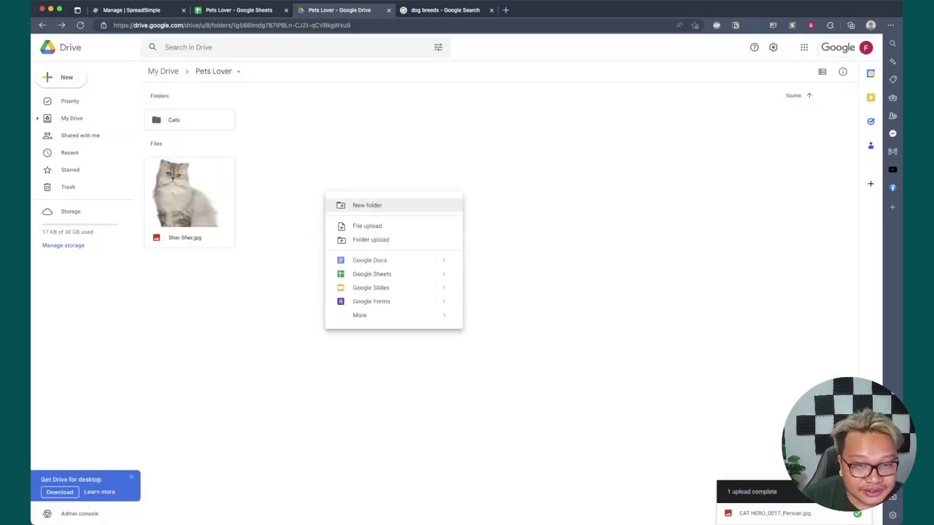
key(Return)
text(Dogs)
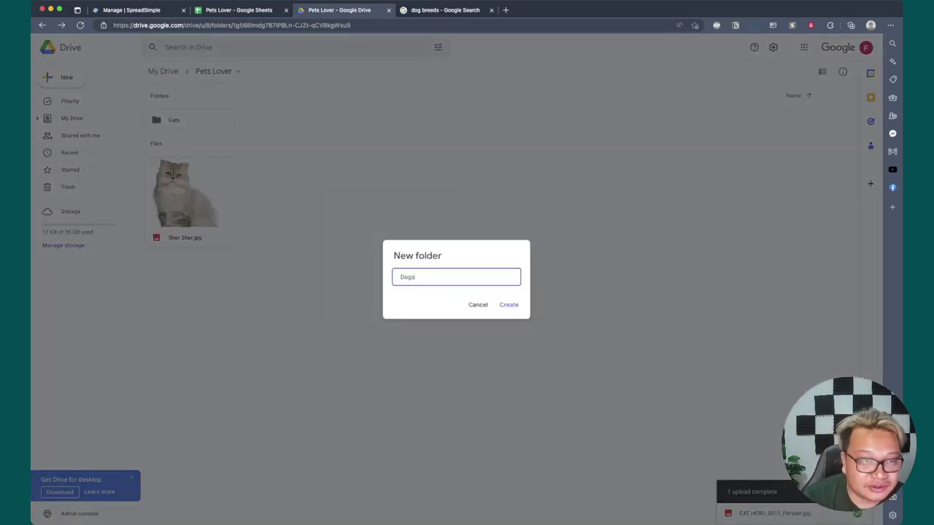
key(Return)
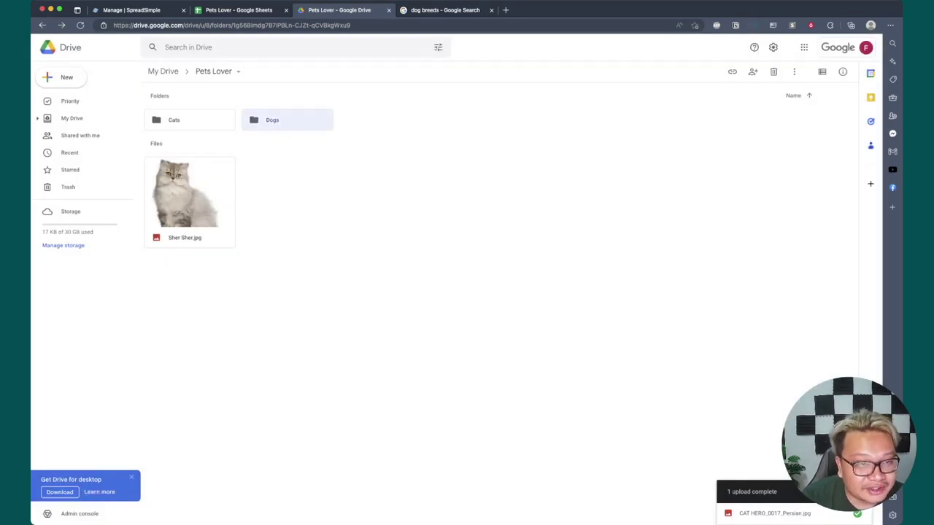
click(190, 197)
drag(189, 193, 186, 119)
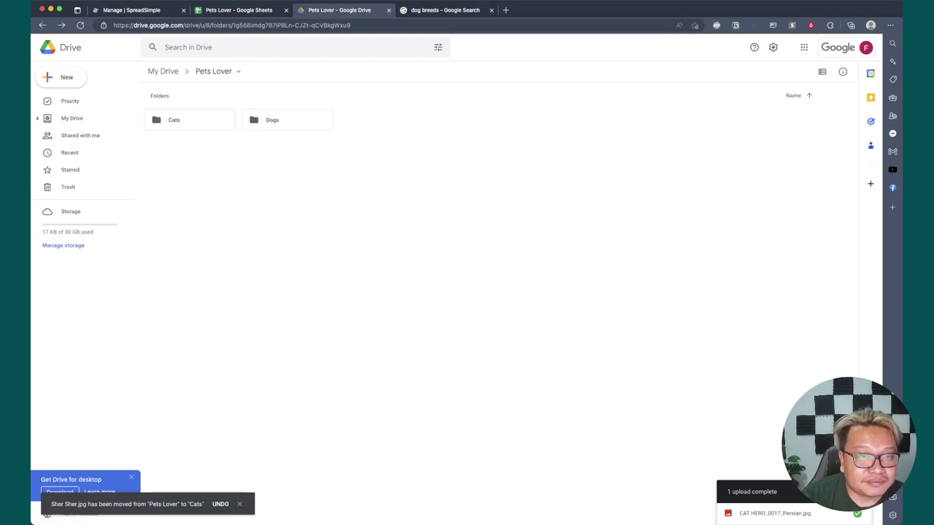
Upload the dog photo into the Dogs folder and rename it Kit Kit.jpg
double_click(272, 120)
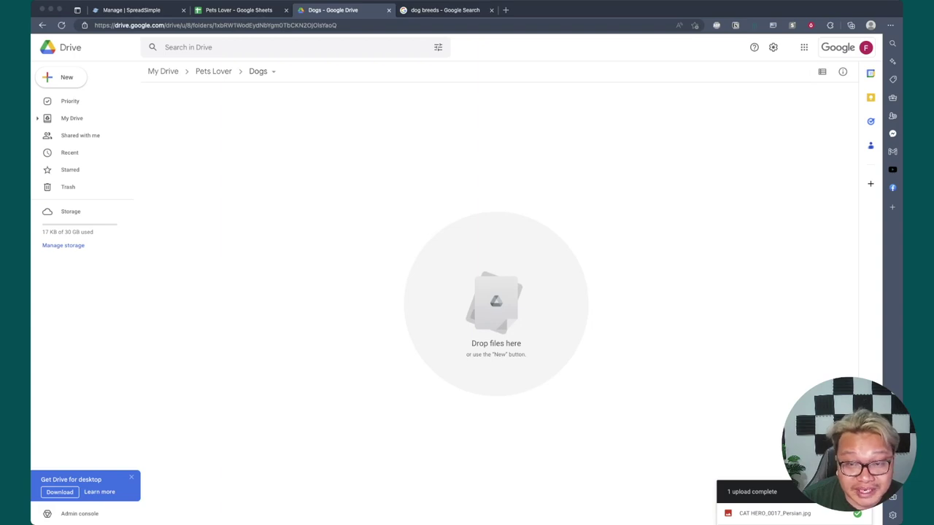
drag(457, 524, 456, 469)
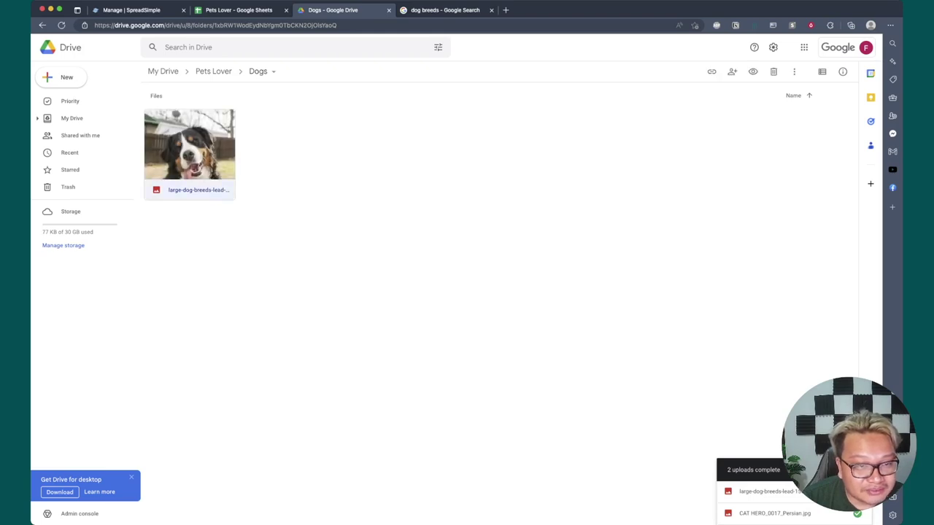
right_click(197, 187)
click(226, 329)
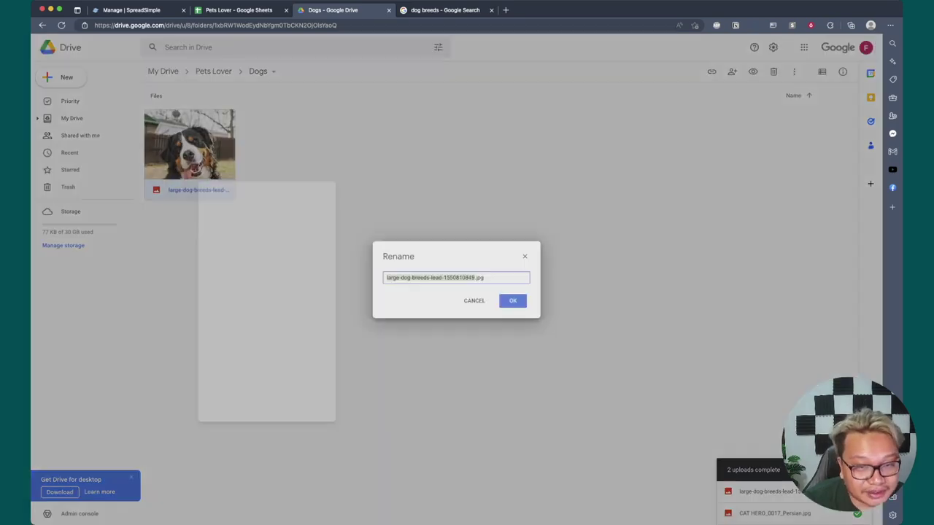
text(Kit Kit)
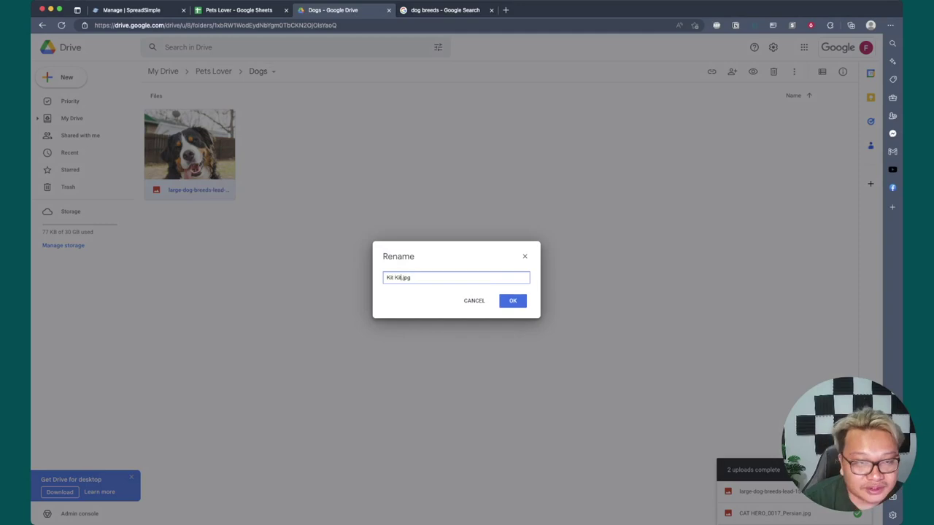
key(Return)
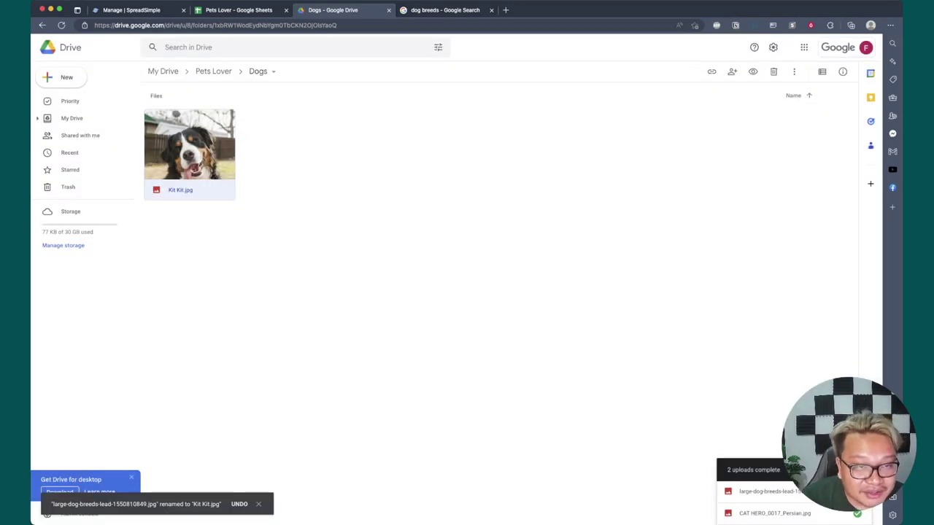
Share Kit Kit.jpg with anyone who has the link, copy the link, and return to Sheets
right_click(213, 169)
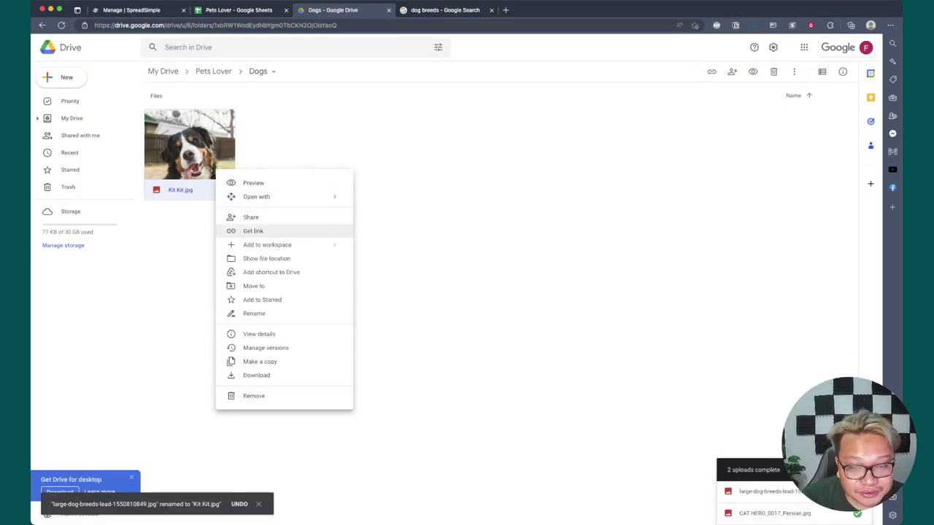
key(Escape)
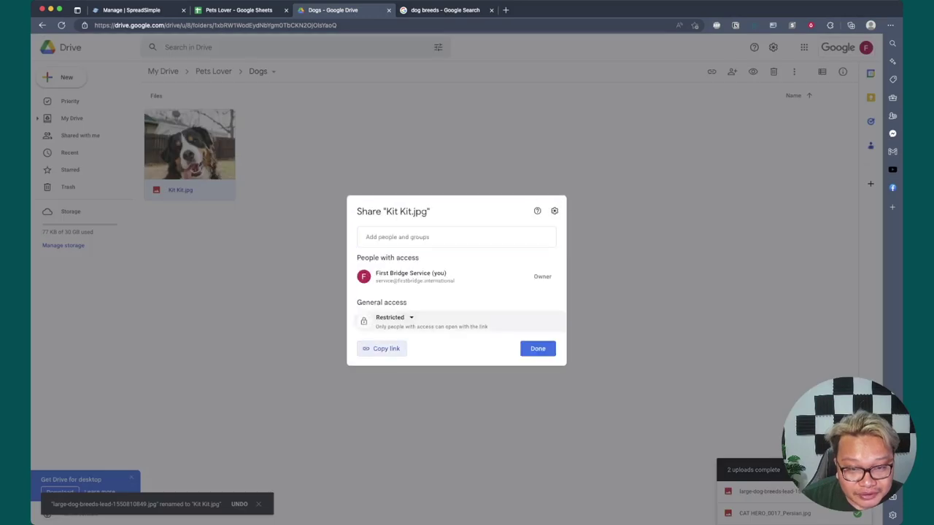
click(393, 317)
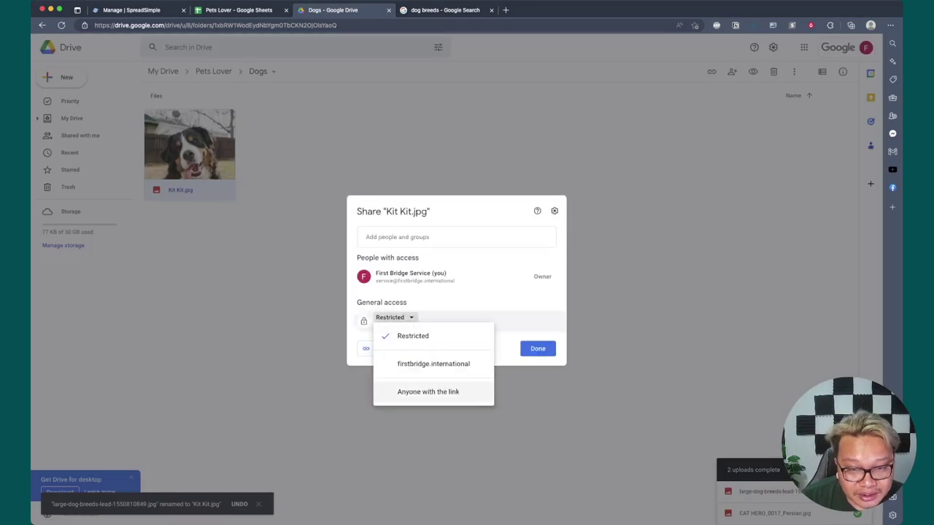
click(428, 392)
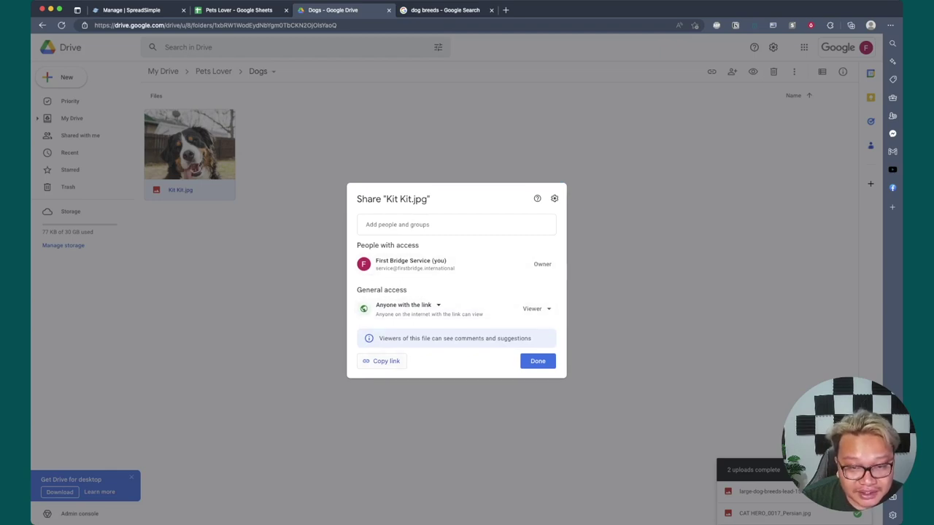
click(381, 360)
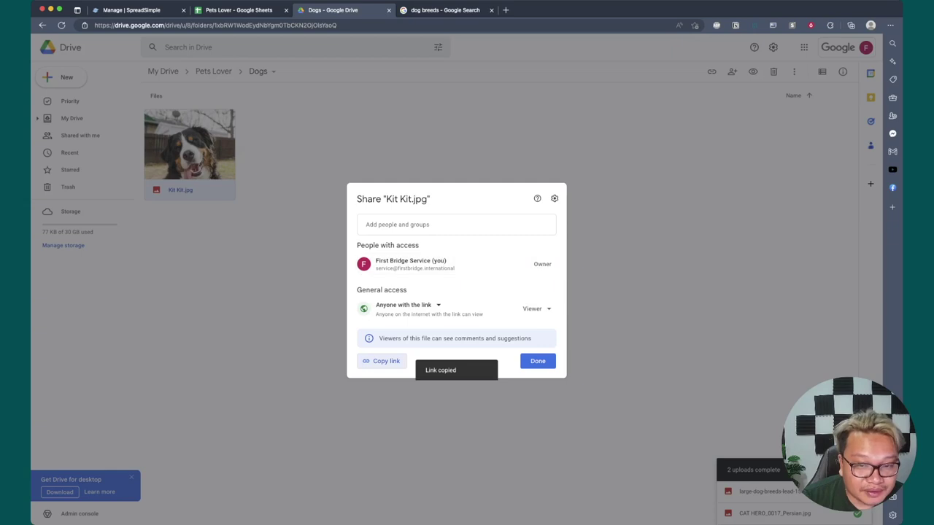
click(538, 361)
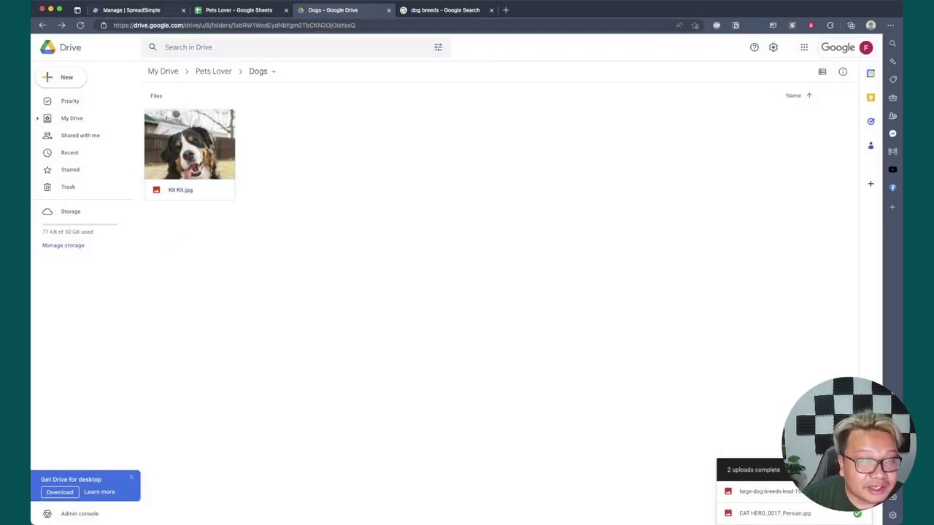
key(super+1)
key(super+2)
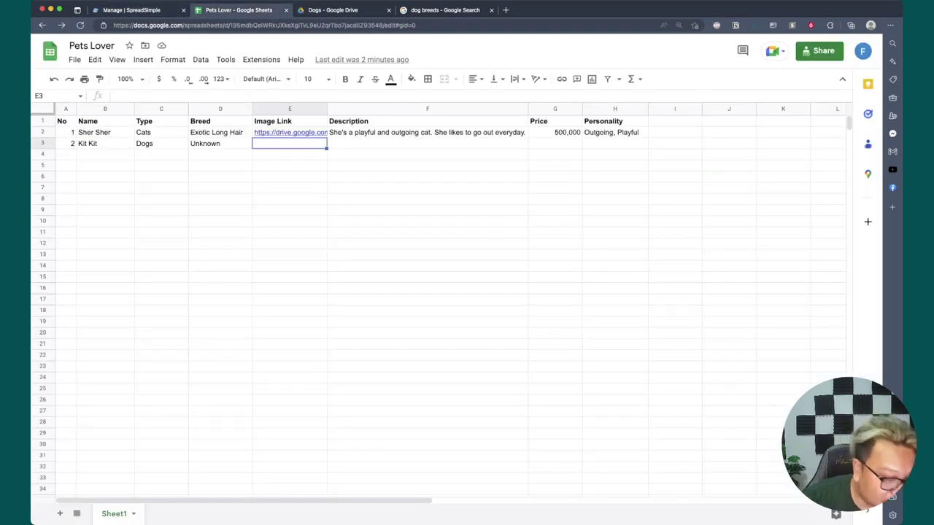
Paste Kit Kit's photo link into E3 and enter the description "She's Lazy and Smart." in F3
key(Return)
key(super+v)
click(289, 176)
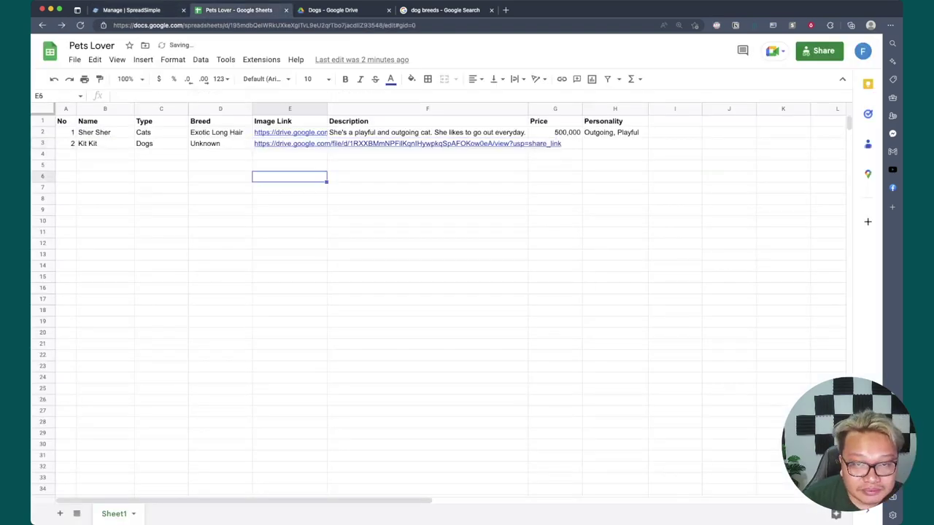
click(428, 143)
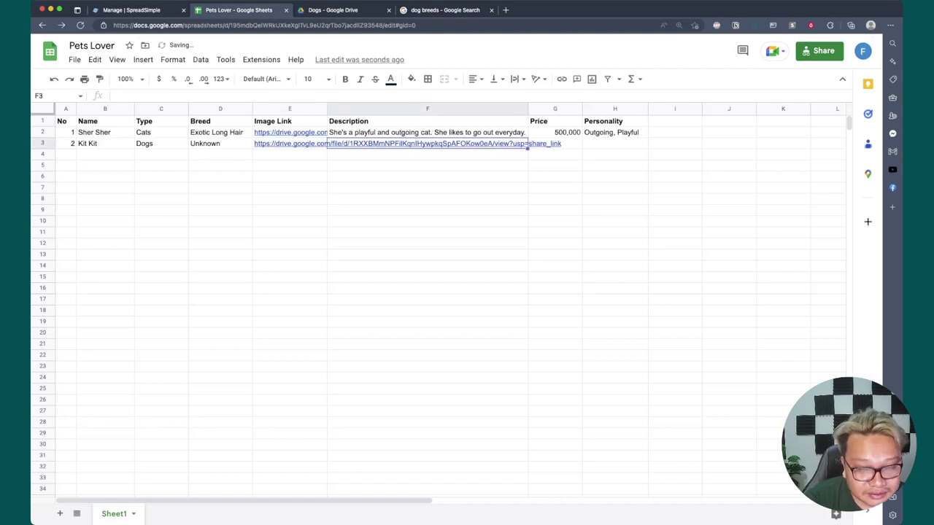
text(She')
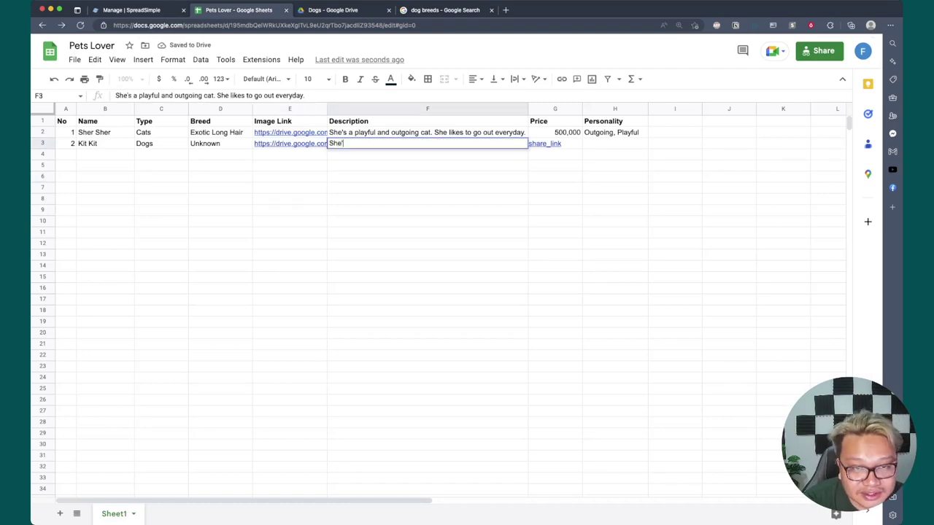
text(s Lazy a)
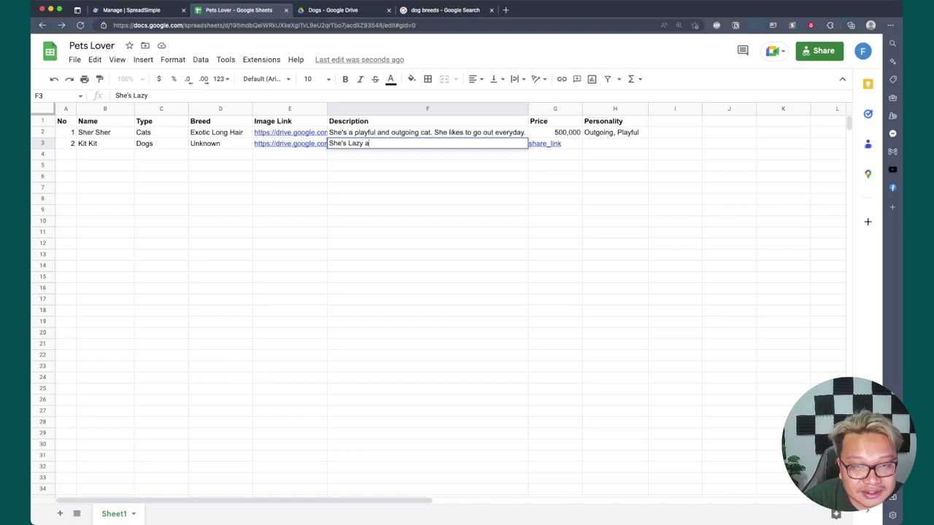
text(nd )
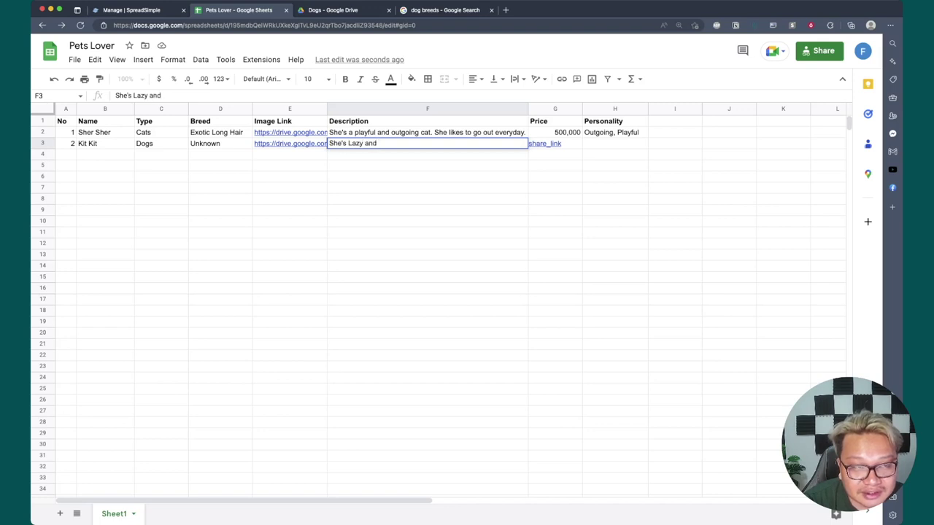
text(Cl)
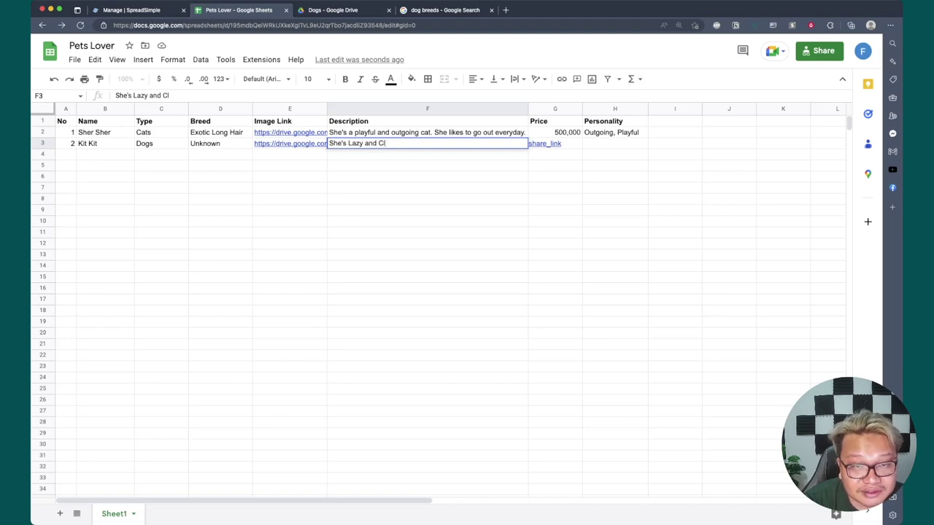
text(ev)
key(BackSpace)
key(BackSpace)
key(BackSpace)
key(BackSpace)
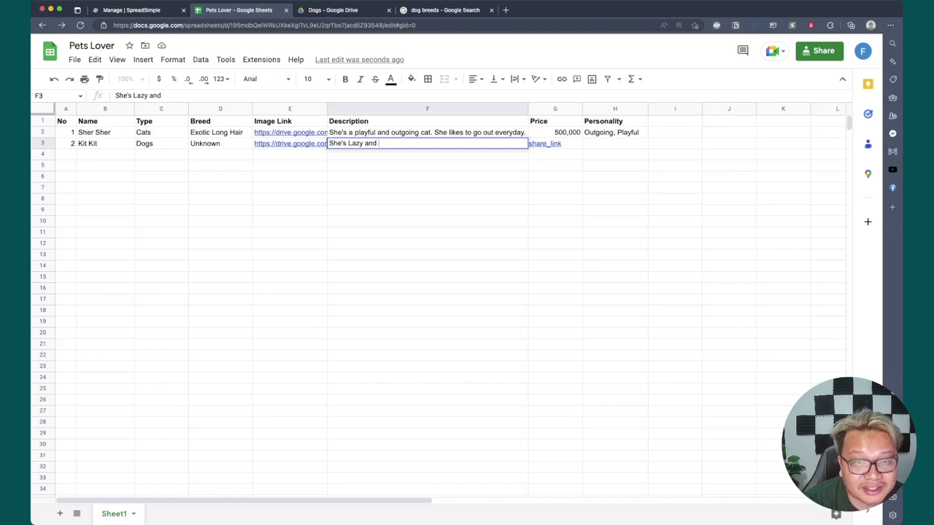
text(Smart.)
key(Return)
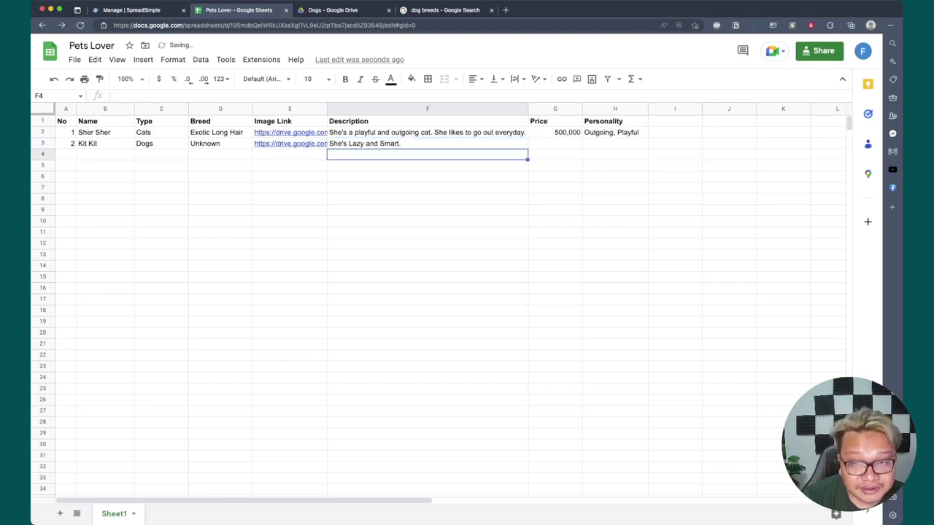
Enter 200,000 as Kit Kit's price in G3
click(554, 143)
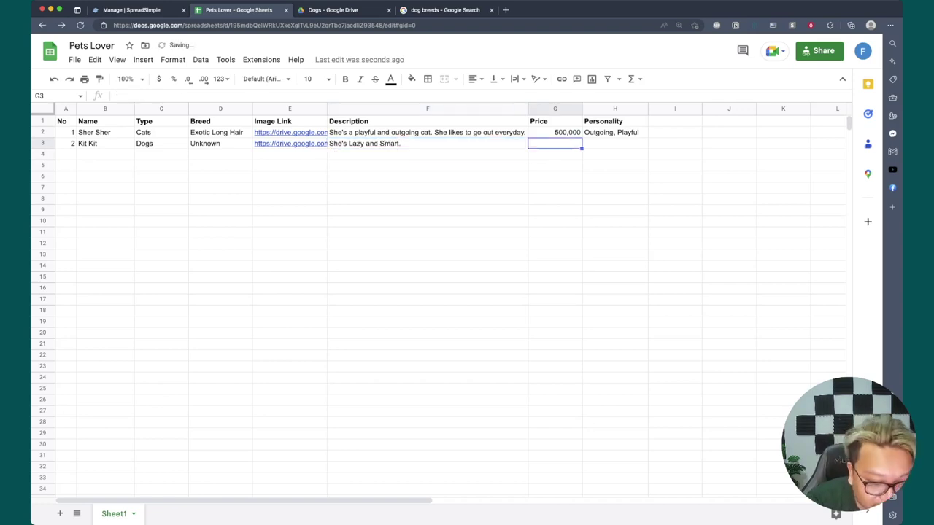
text(200,00)
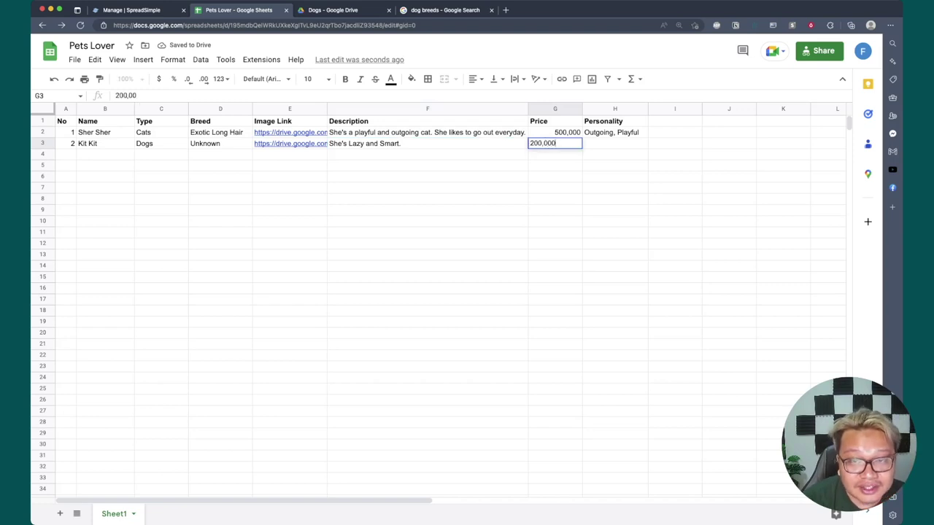
text(0)
key(Return)
Try a typed Ks suffix on both prices, undo it, and select the Price column
click(555, 132)
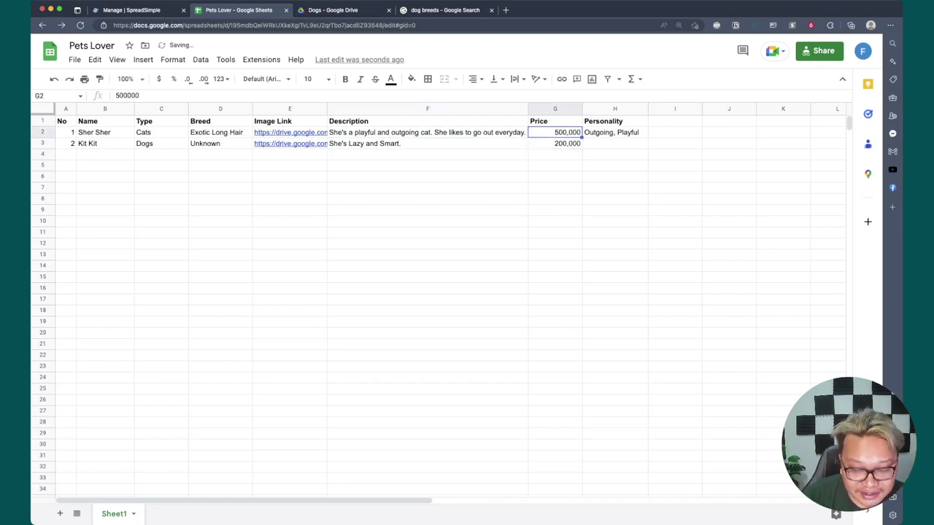
key(Return)
text(K)
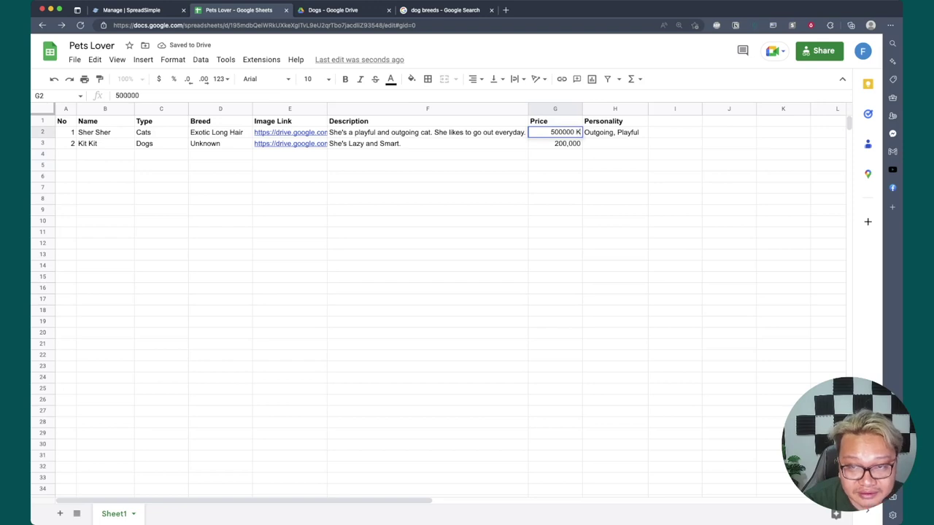
text(s)
key(Return)
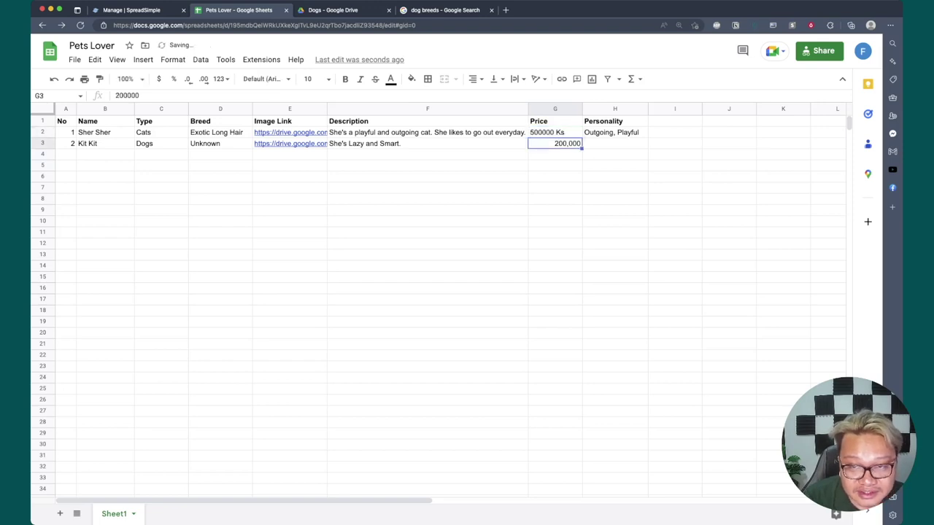
key(Return)
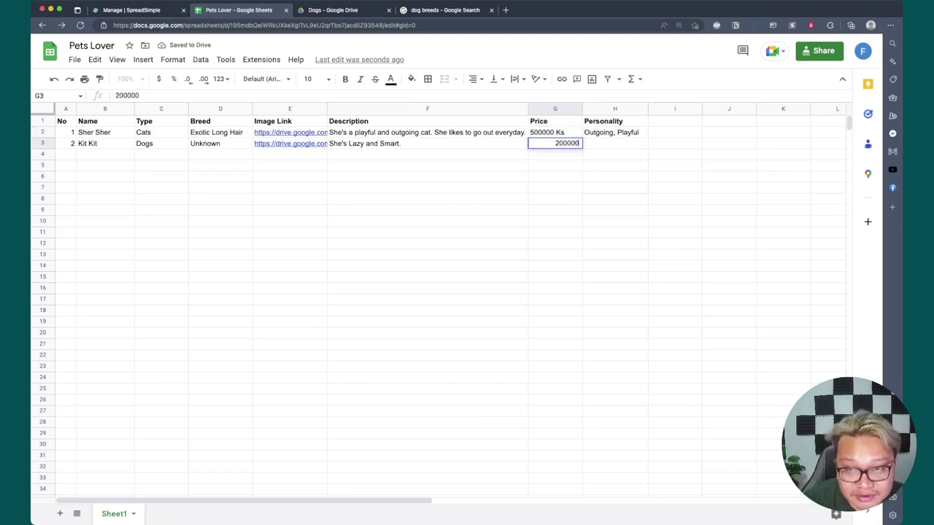
text( Ks)
key(Return)
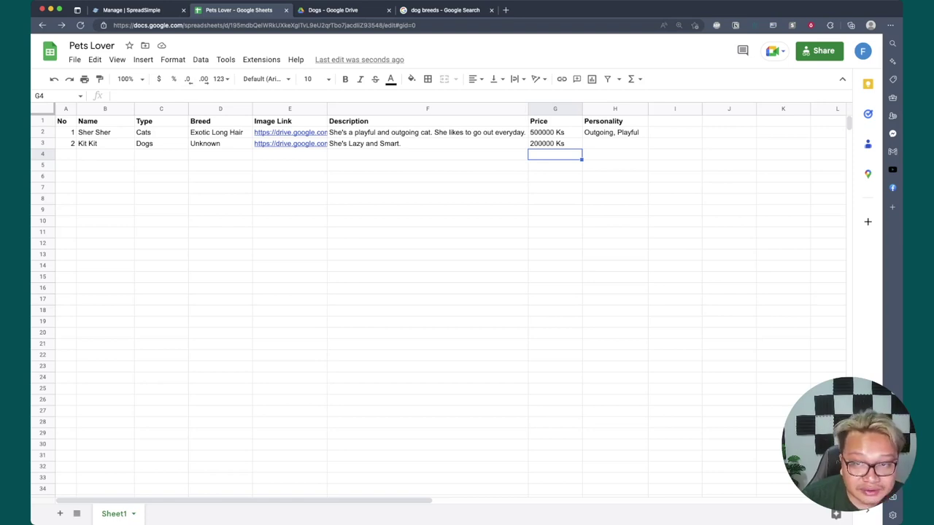
key(ctrl+z)
key(ctrl+z)
click(554, 154)
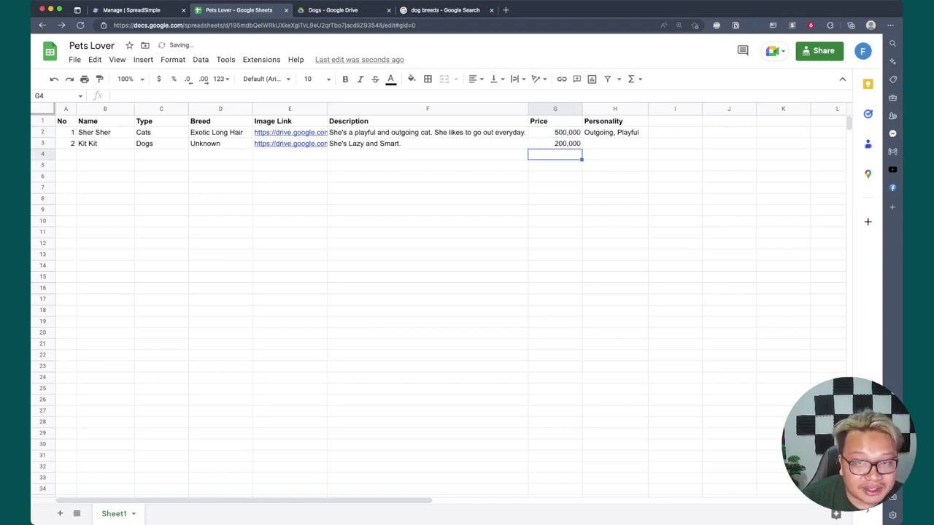
click(555, 133)
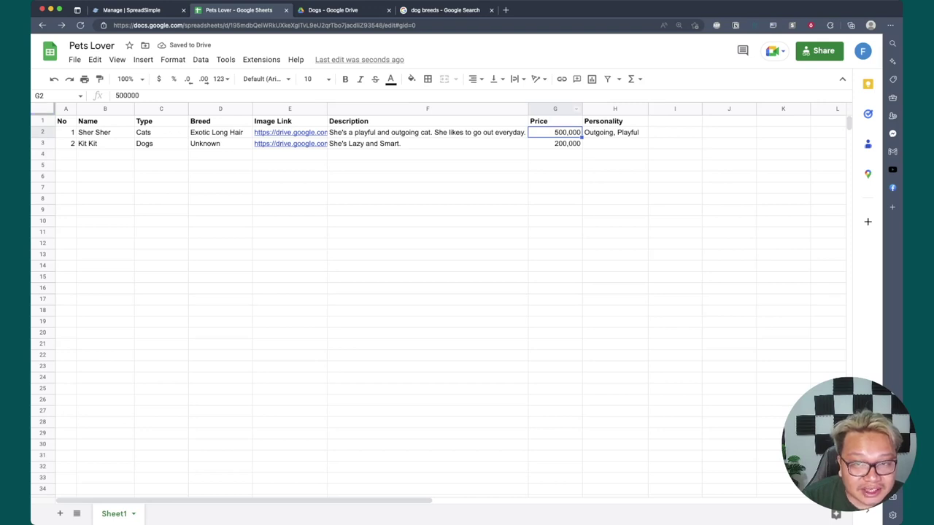
click(554, 108)
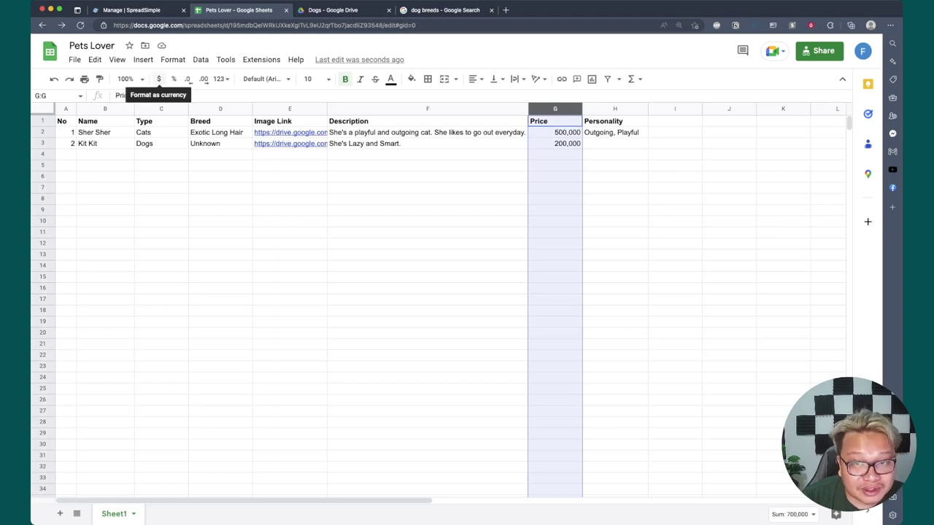
Format the Price column as custom Ks currency in 1,000Ks style, showing 500,000Ks and 200,000Ks
click(158, 79)
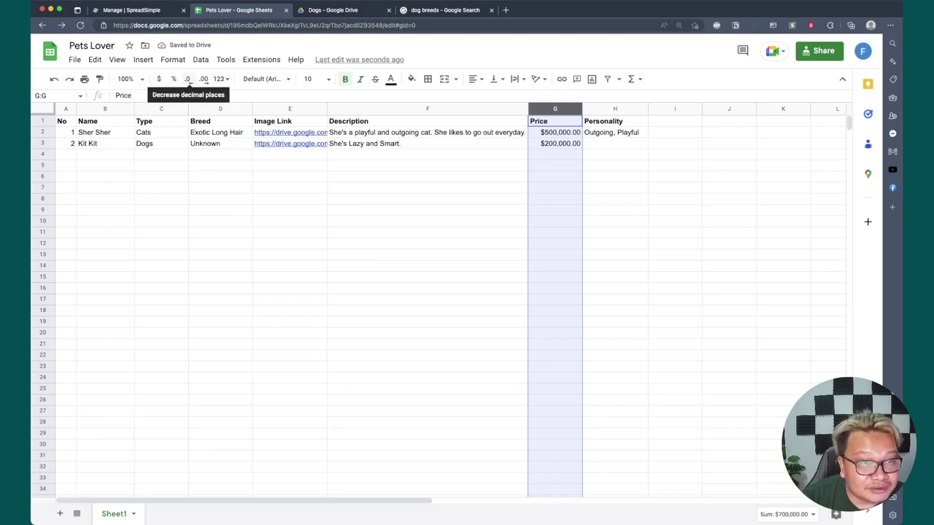
click(219, 79)
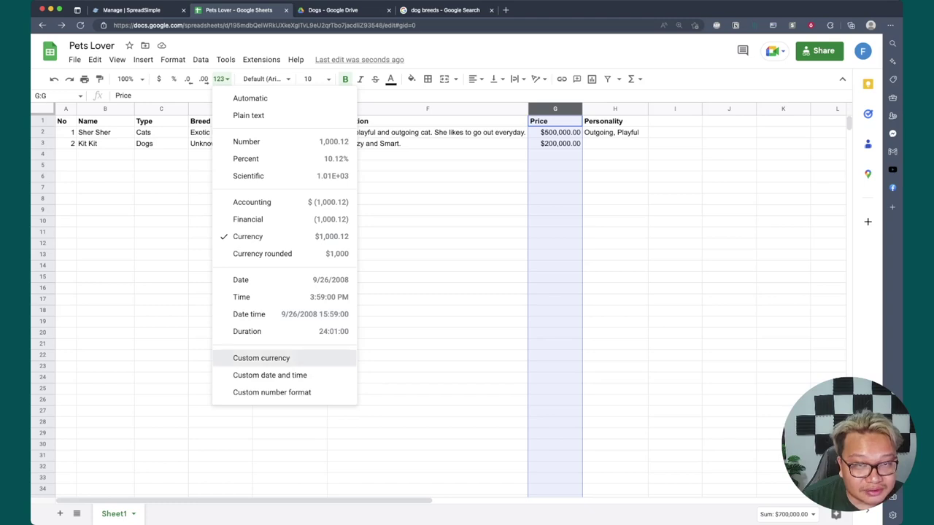
click(261, 357)
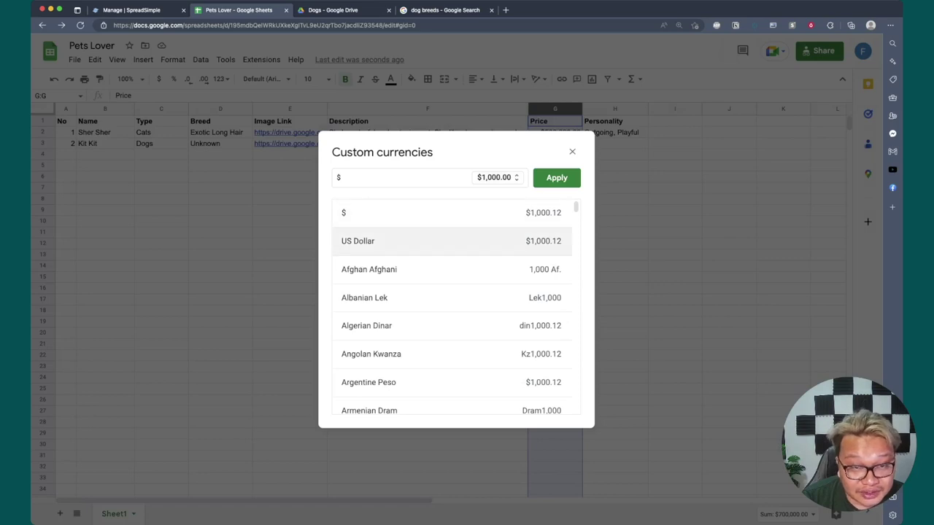
scroll(452, 241, down, 4)
scroll(452, 241, down, 5)
scroll(453, 240, down, 2)
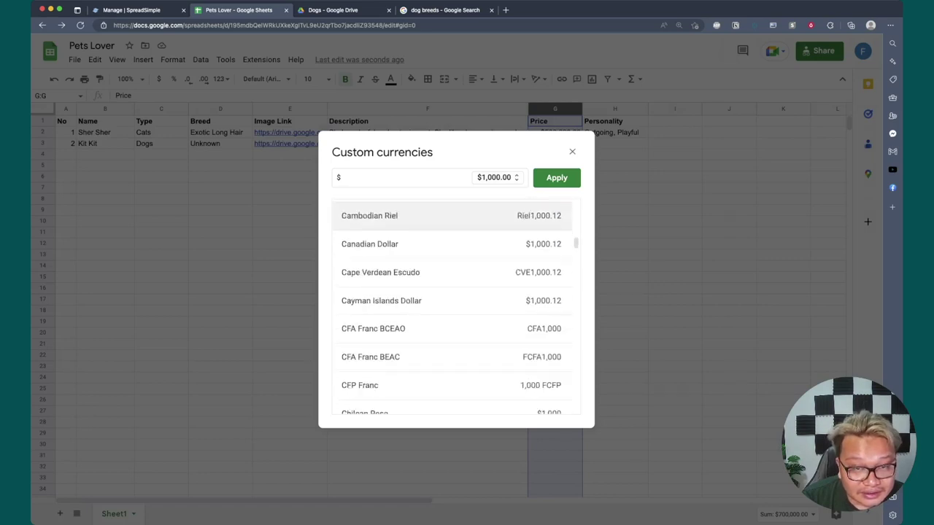
scroll(453, 241, down, 1)
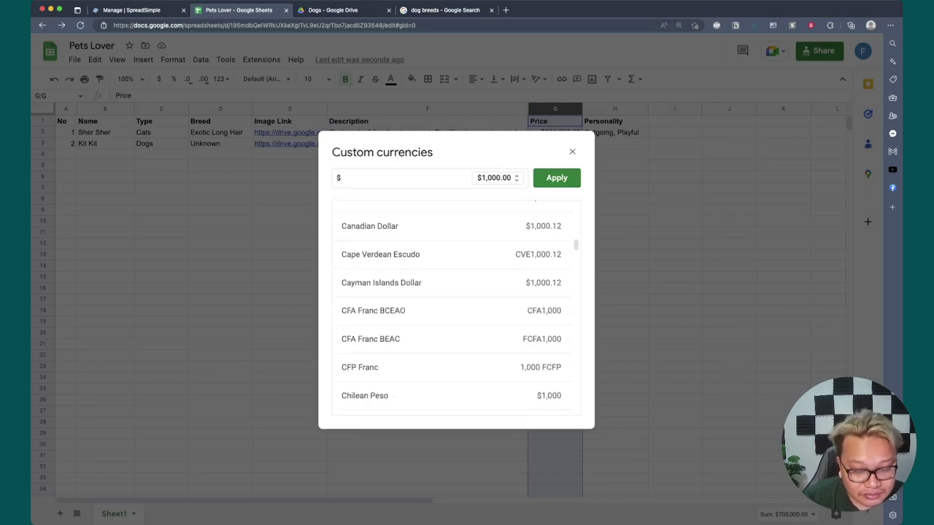
key(BackSpace)
text(Ks)
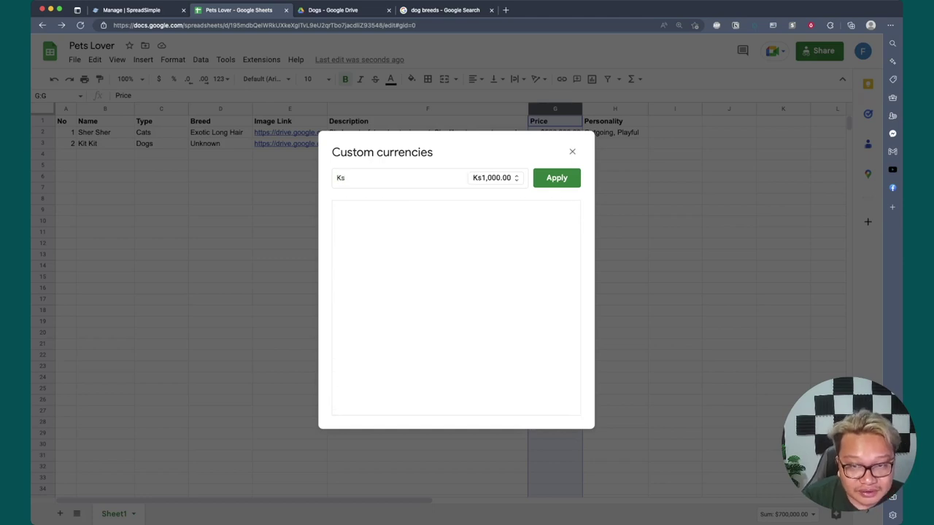
click(495, 177)
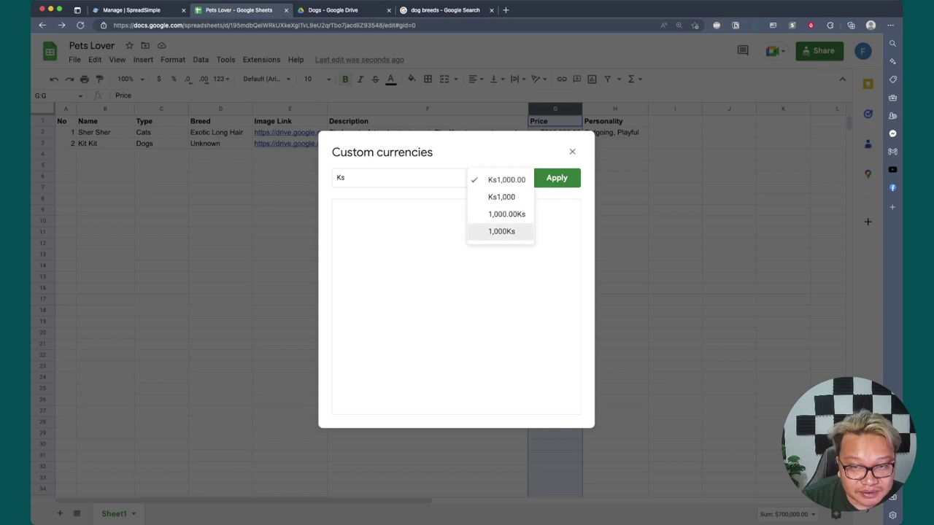
click(502, 232)
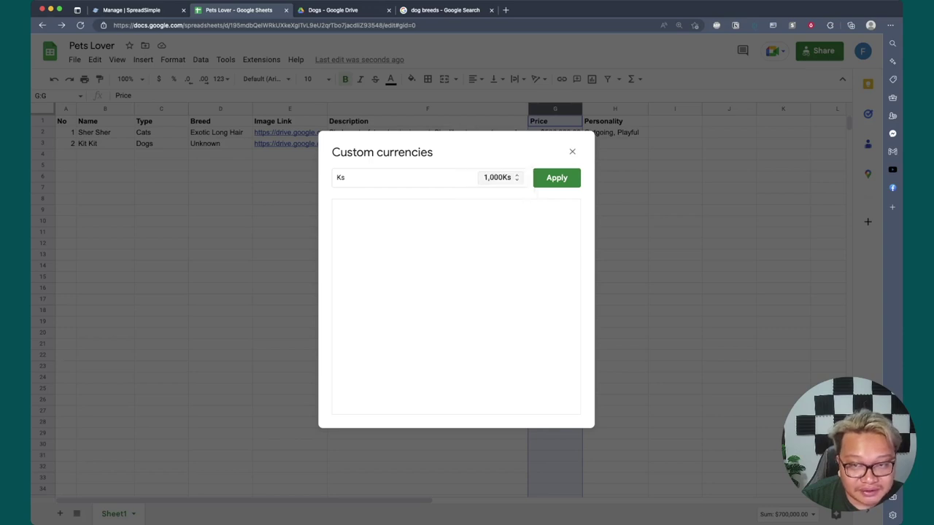
click(556, 177)
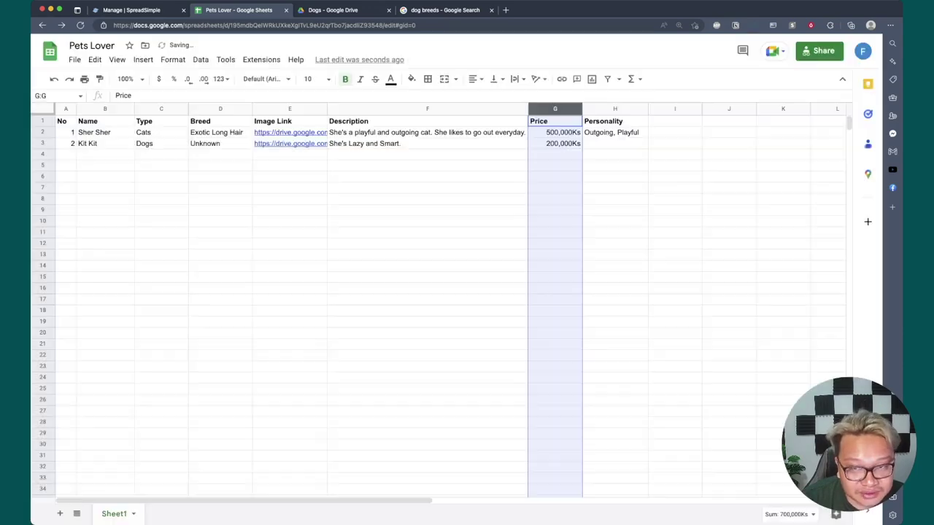
click(427, 198)
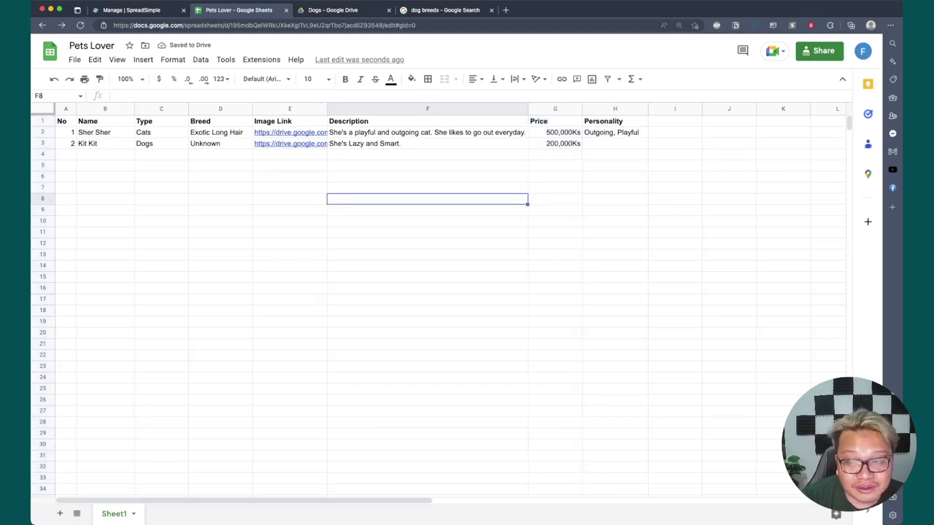
Enter Lazy as Kit Kit's personality in cell H3
click(614, 143)
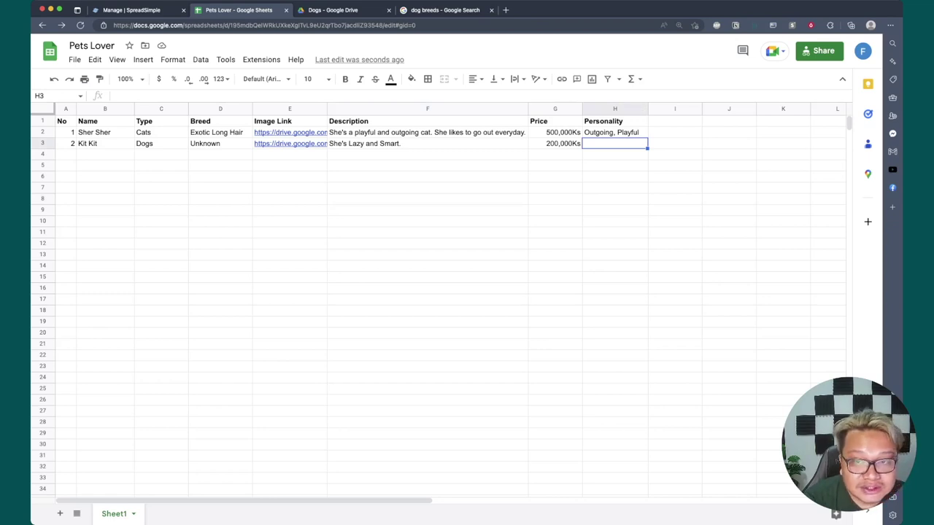
text(Lazy)
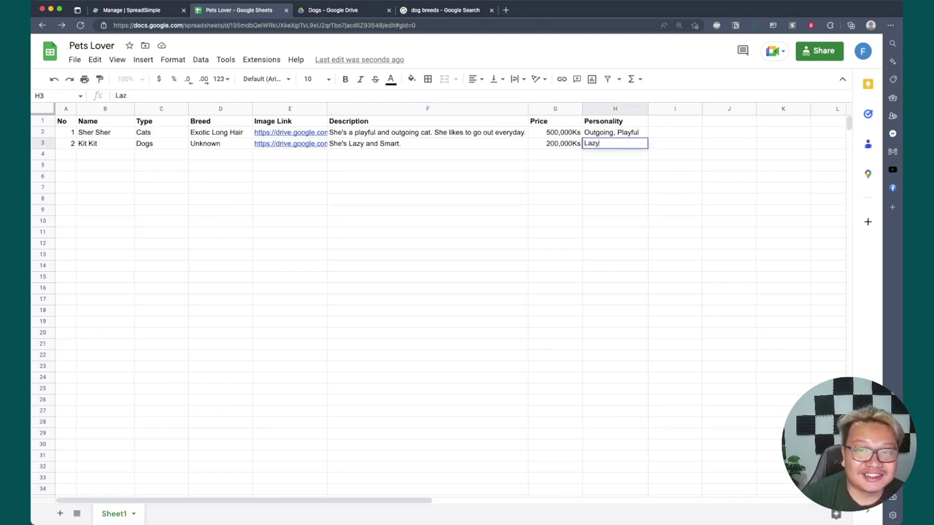
key(Return)
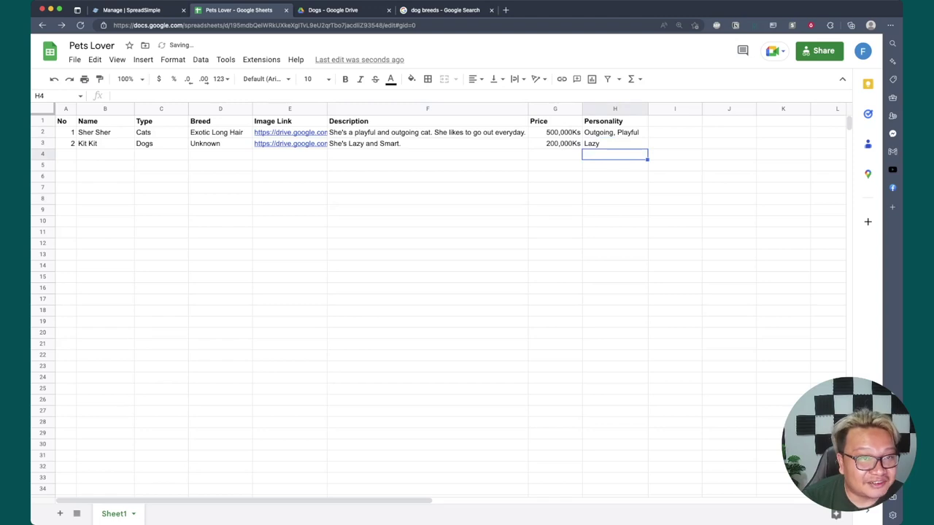
Return to the SpreadSimple site editor and scroll the Content panel to the card layout settings
key(ctrl+shift+Tab)
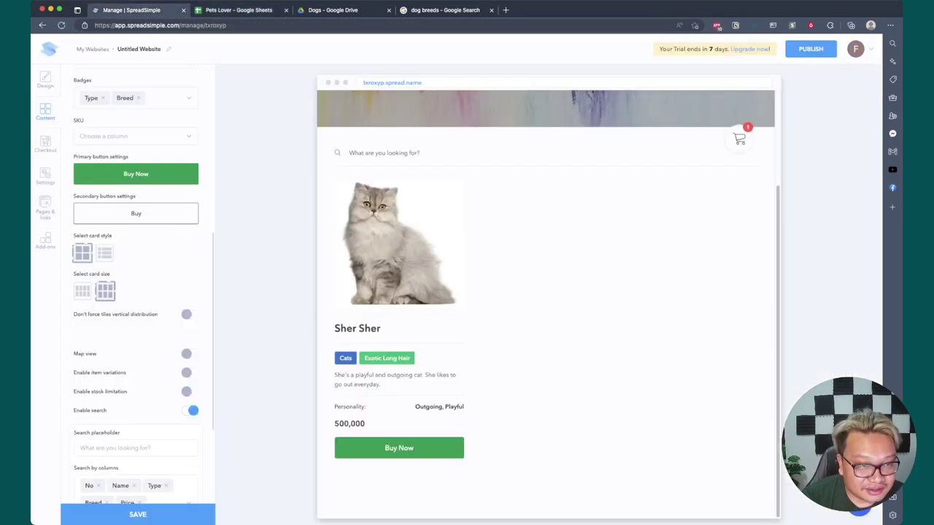
scroll(135, 292, up, 10)
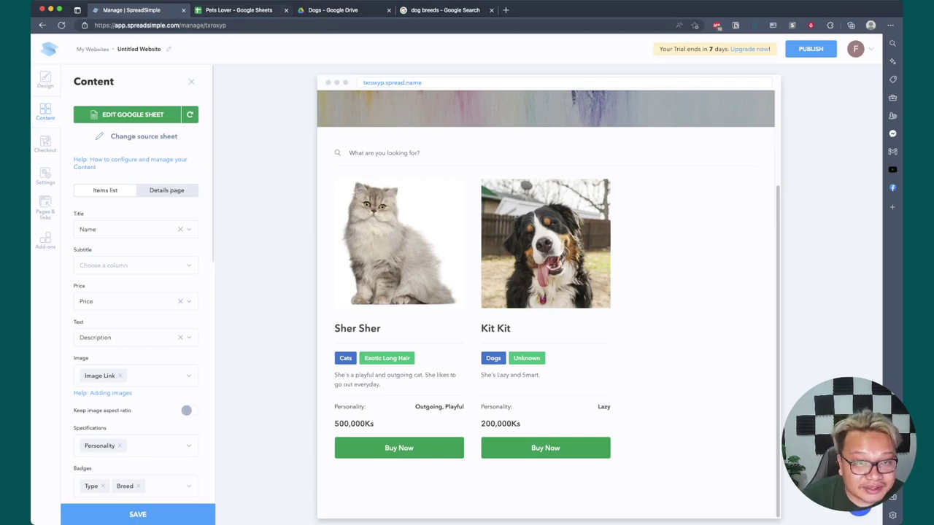
key(ctrl+Tab)
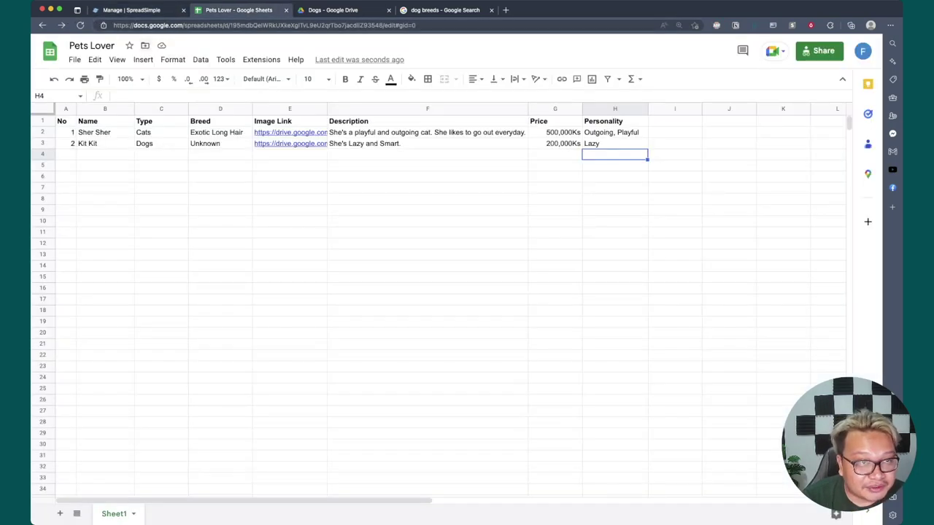
key(ctrl+shift+Tab)
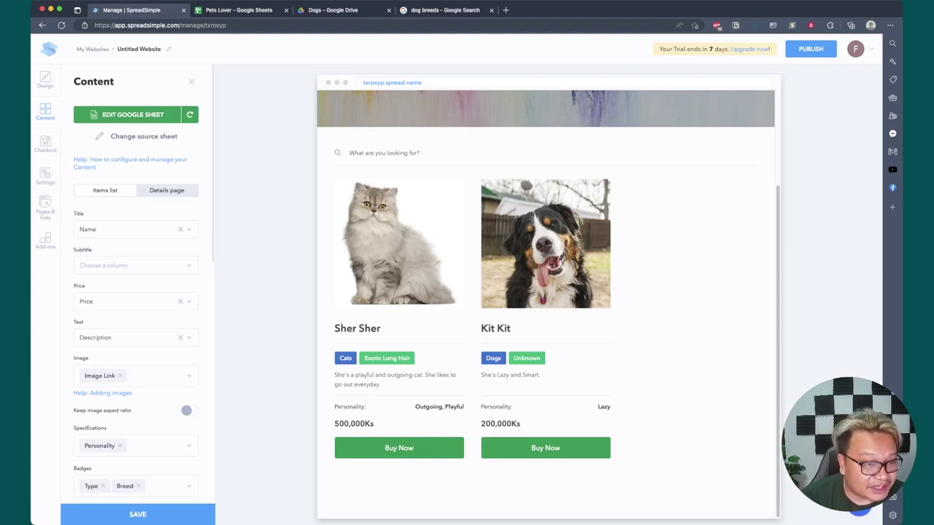
scroll(136, 292, down, 5)
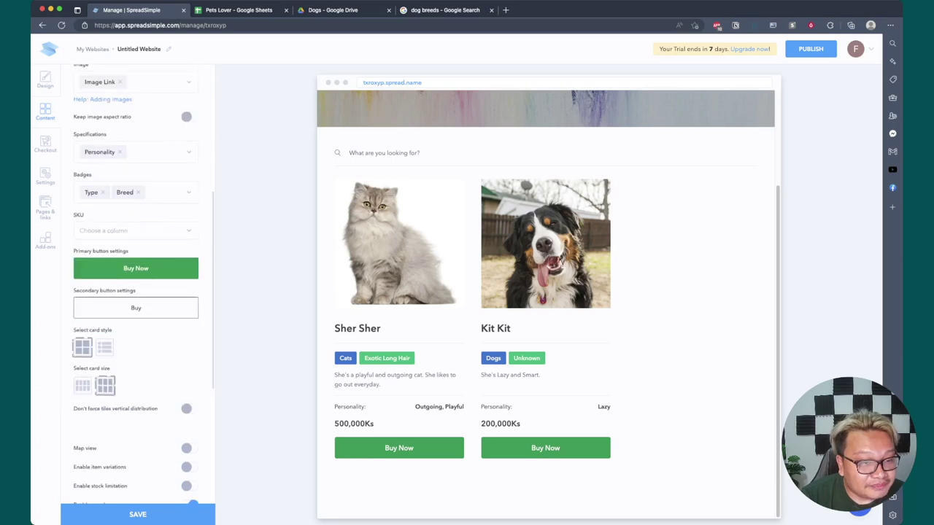
scroll(136, 292, down, 2)
scroll(136, 292, down, 2)
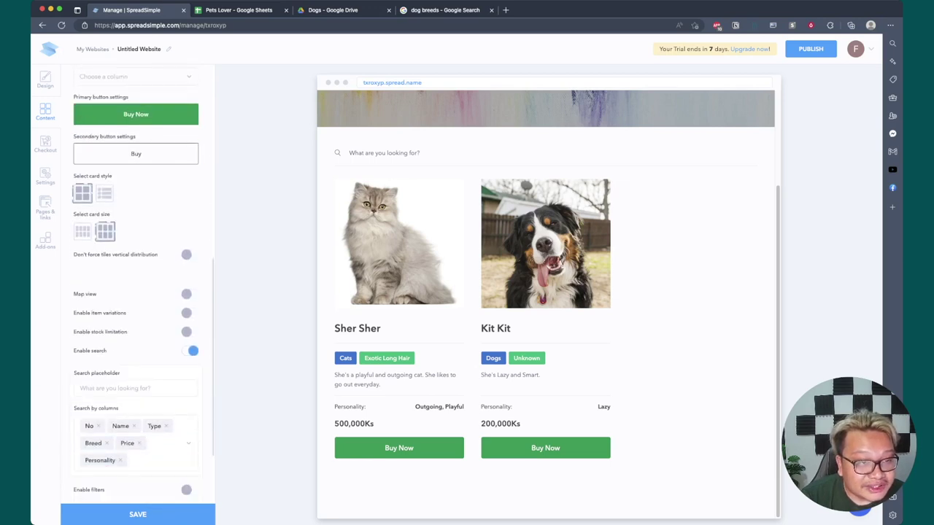
Preview the list style and small card size, then keep large grid cards
click(104, 193)
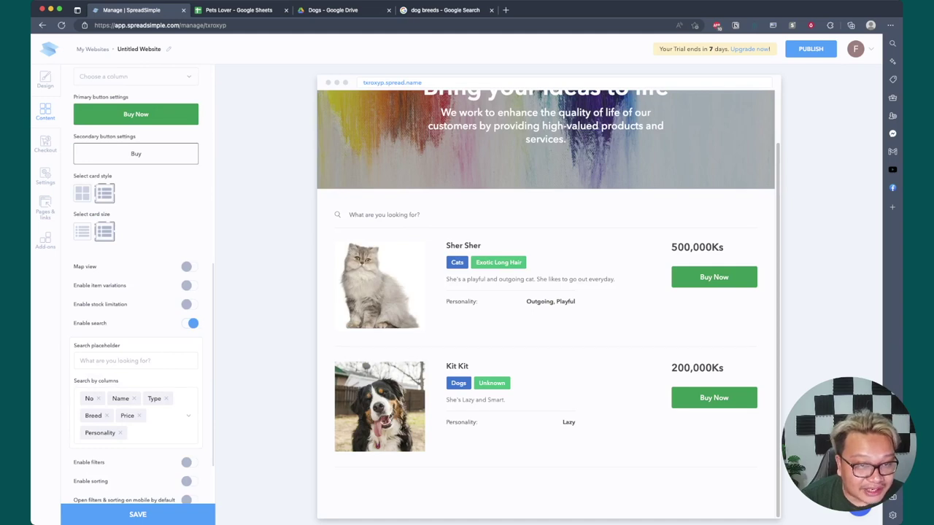
click(82, 193)
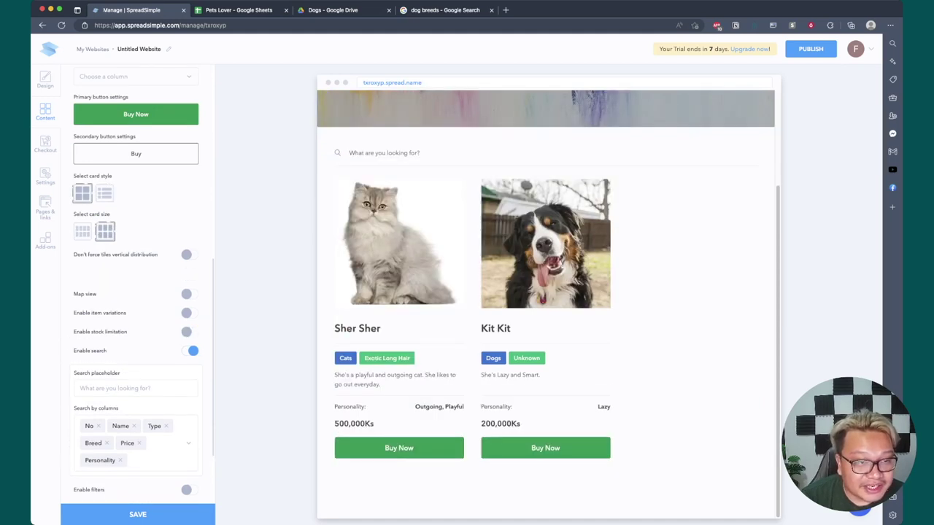
click(82, 230)
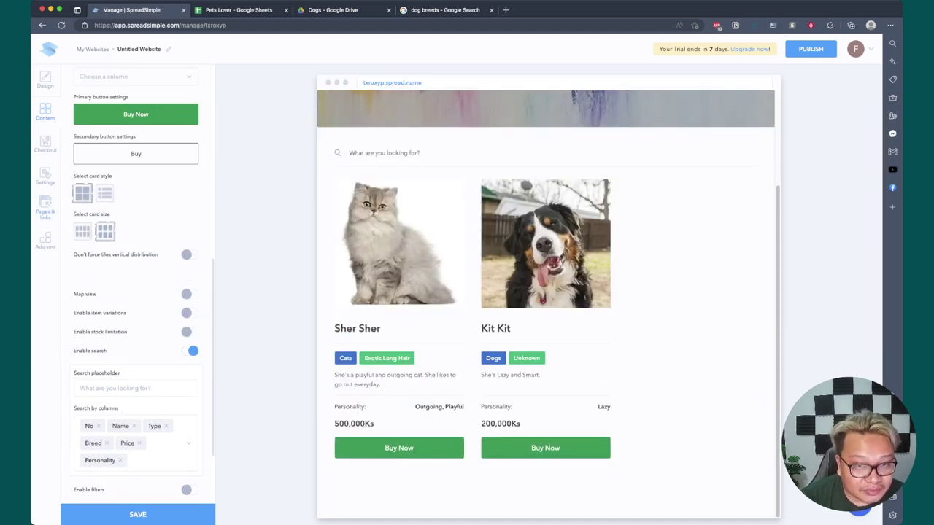
click(105, 230)
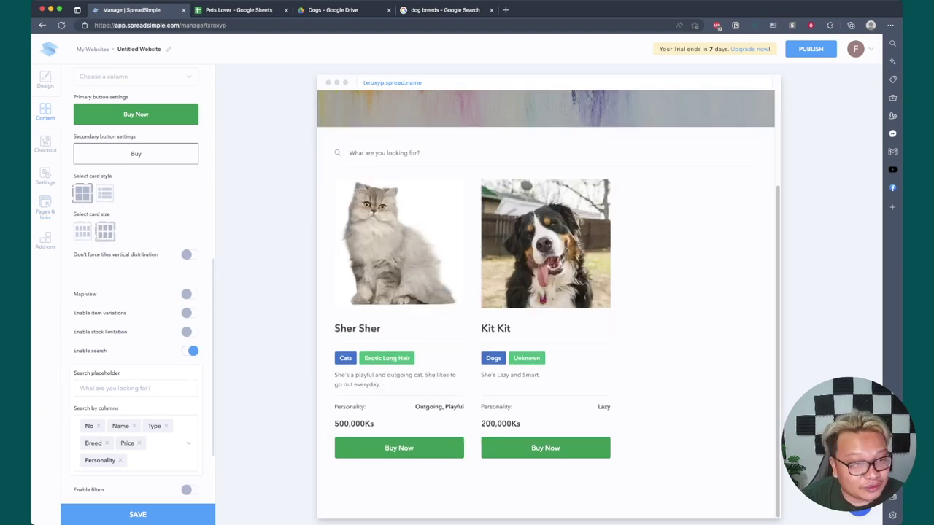
scroll(139, 292, down, 2)
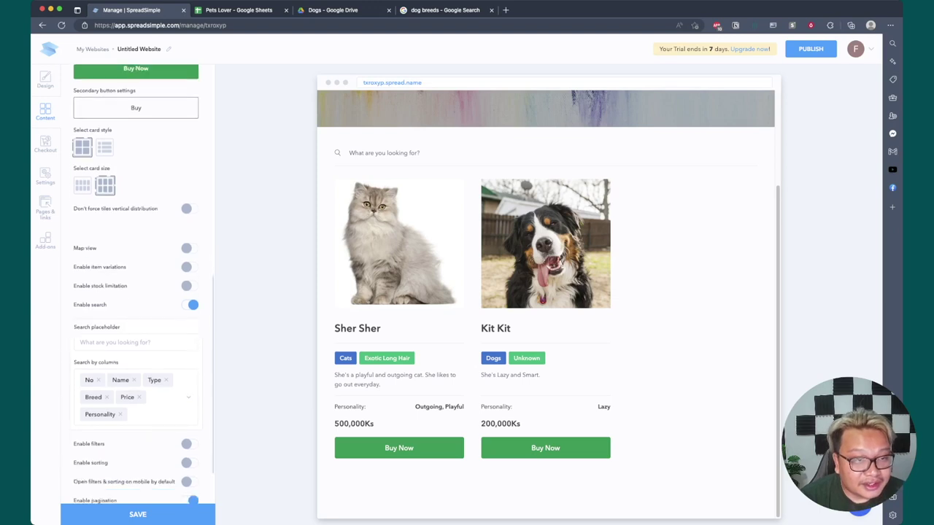
scroll(139, 292, down, 1)
scroll(138, 292, down, 2)
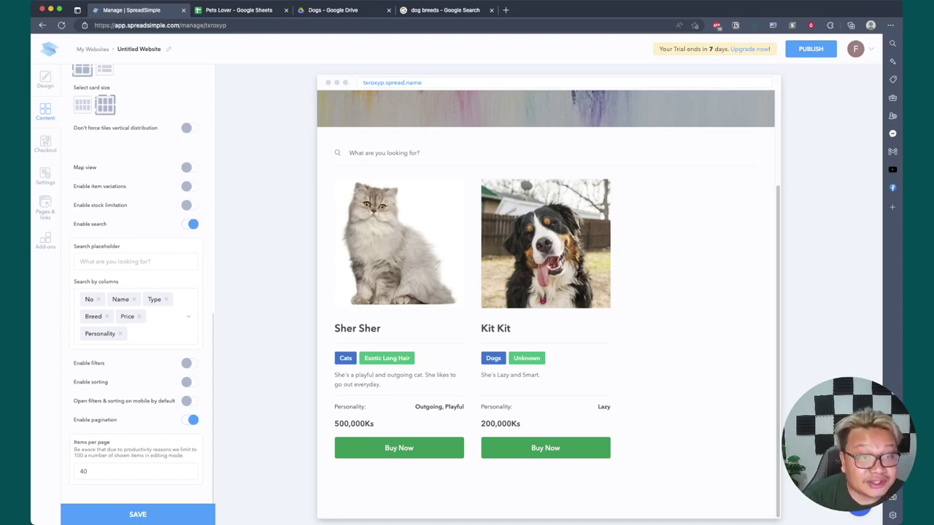
Enable stock limitation, leaving the stock column unchosen for now
click(188, 205)
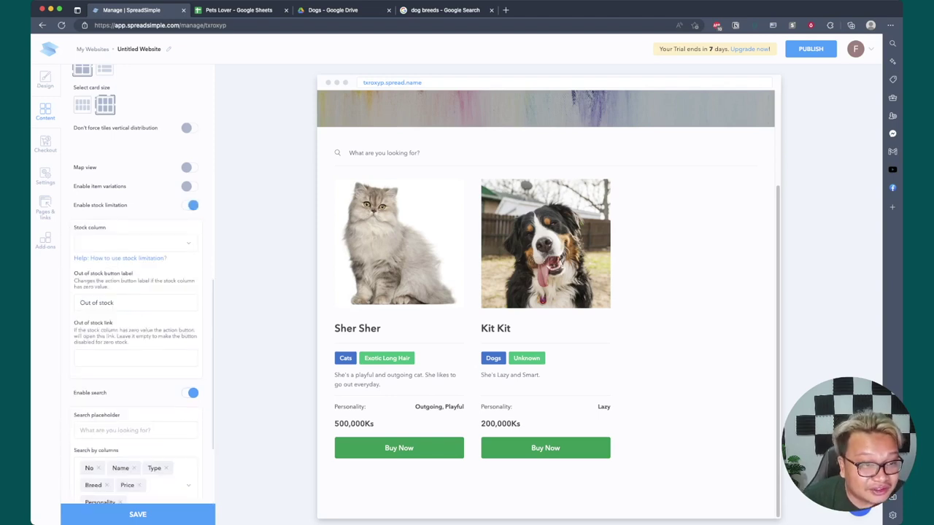
click(131, 243)
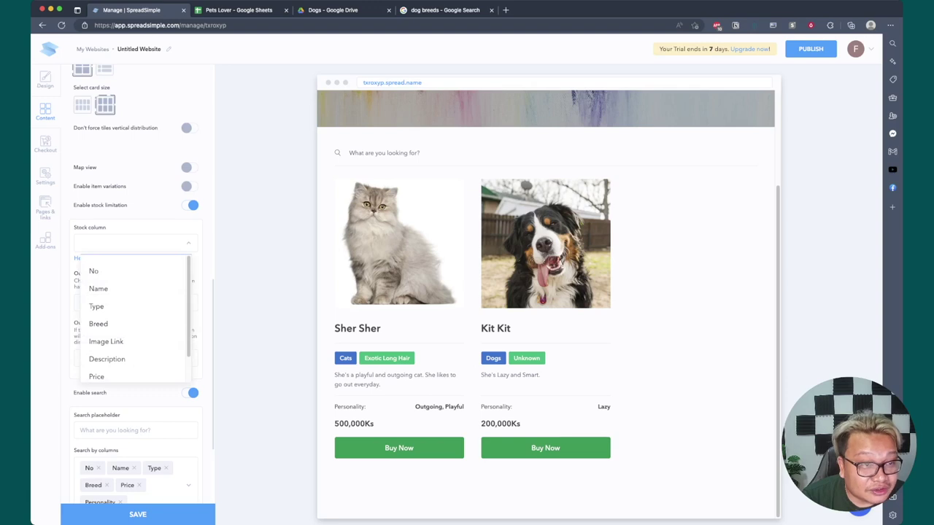
key(Escape)
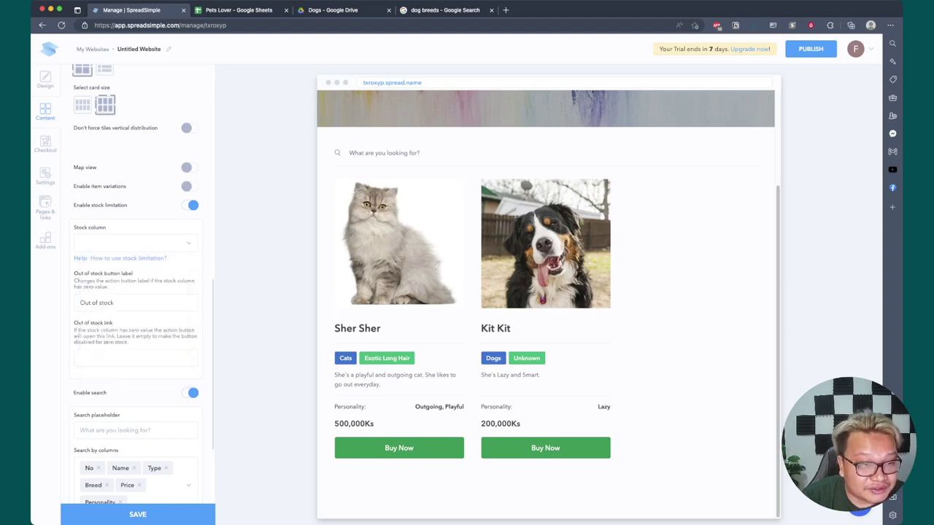
click(131, 243)
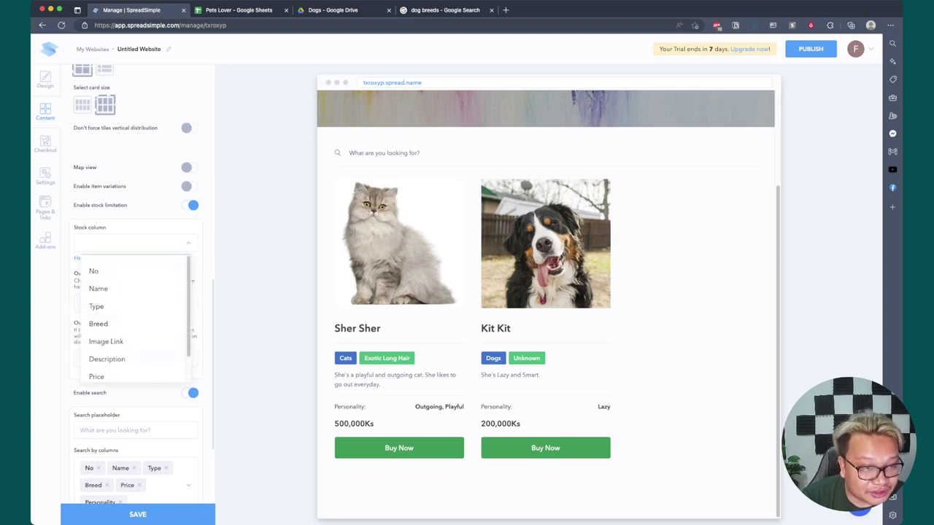
key(Escape)
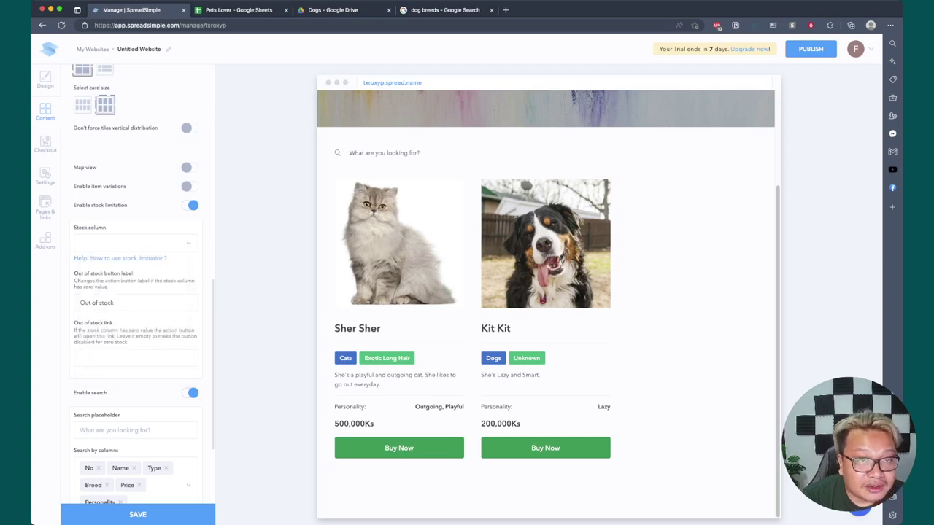
Add a Stock header in I1 with a stock of 1 for both Sher Sher and Kit Kit
key(ctrl+Tab)
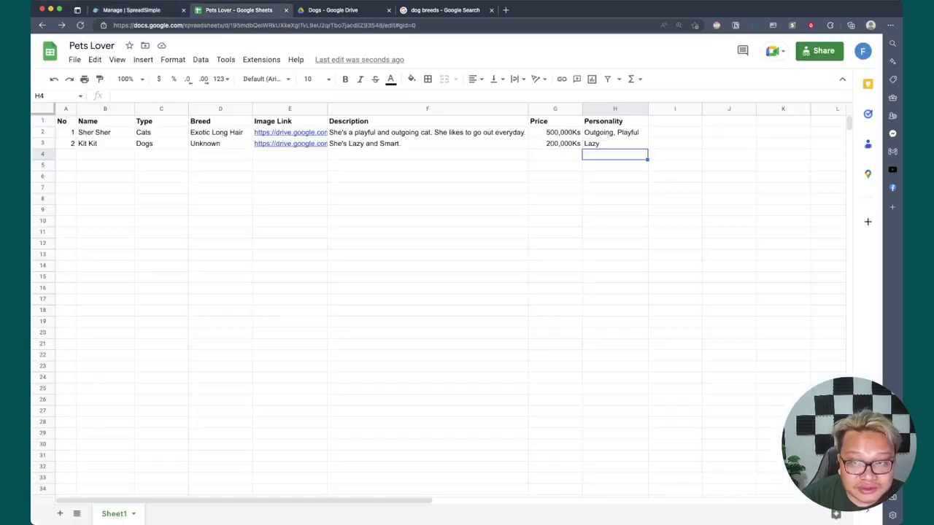
click(675, 108)
right_click(695, 110)
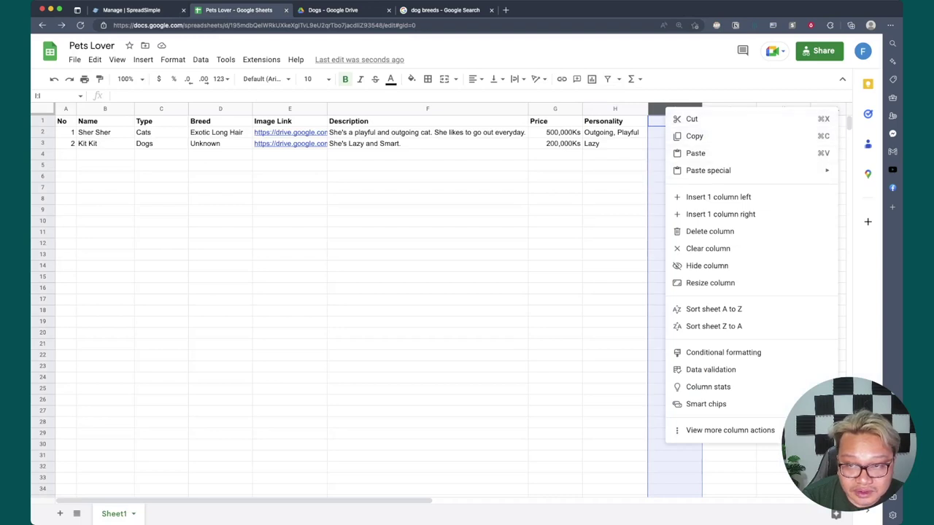
click(675, 121)
text(S)
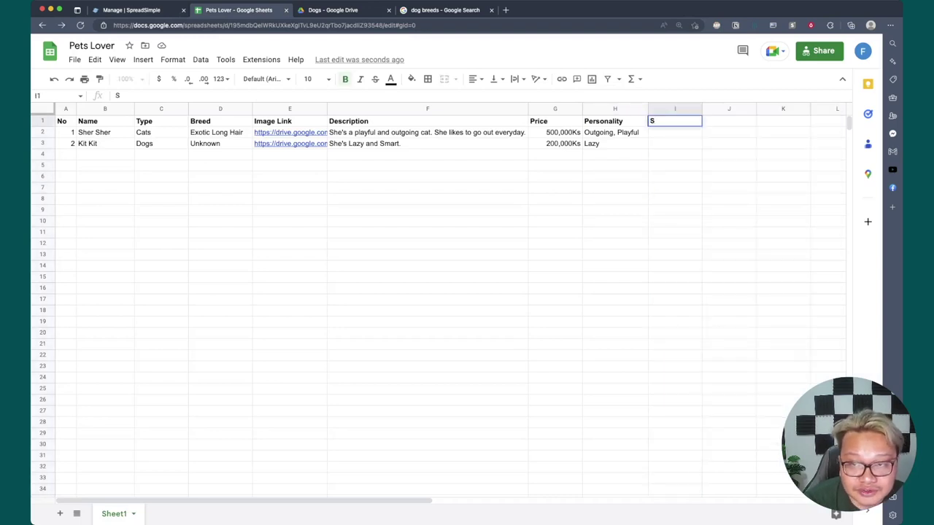
text(tock)
key(Tab)
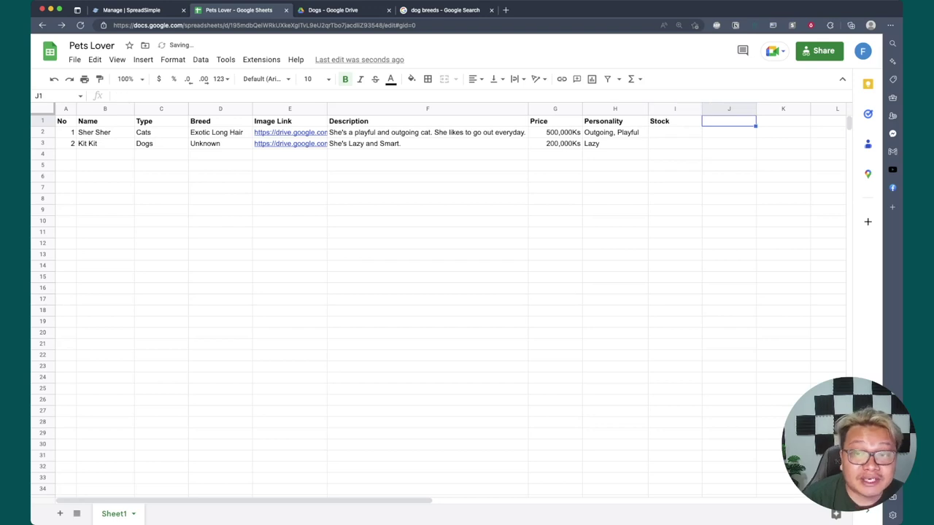
click(675, 132)
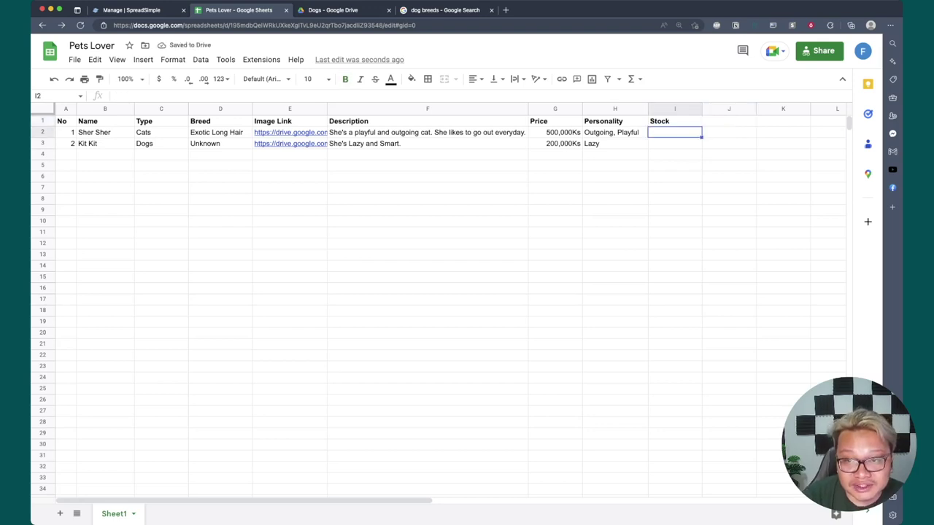
text(1)
key(Return)
text(1)
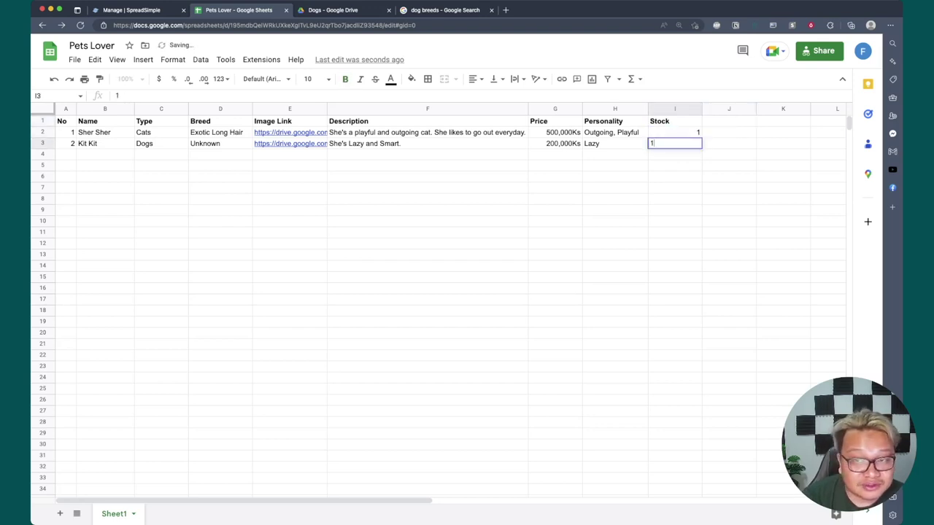
click(674, 176)
Back in the SpreadSimple editor, choose Stock as the stock limitation column
key(ctrl+shift+Tab)
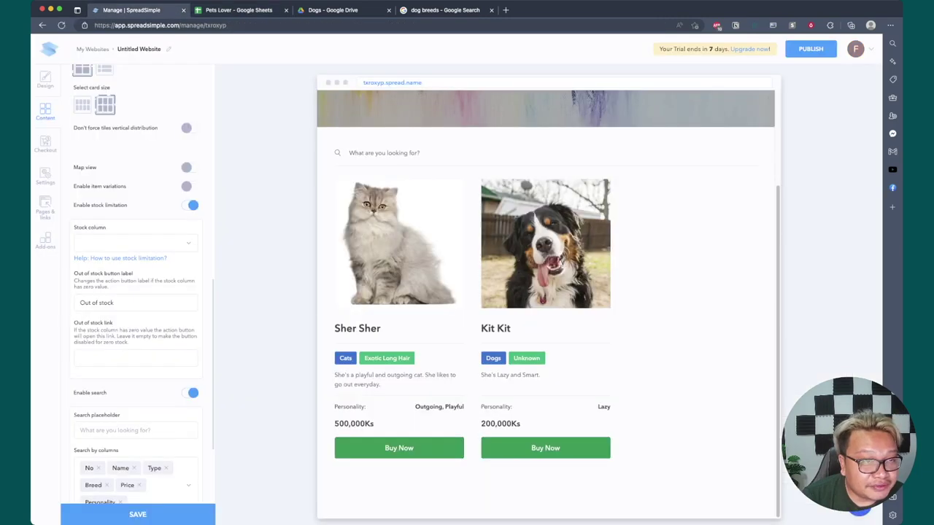
scroll(136, 292, up, 10)
scroll(137, 292, up, 10)
scroll(136, 291, up, 5)
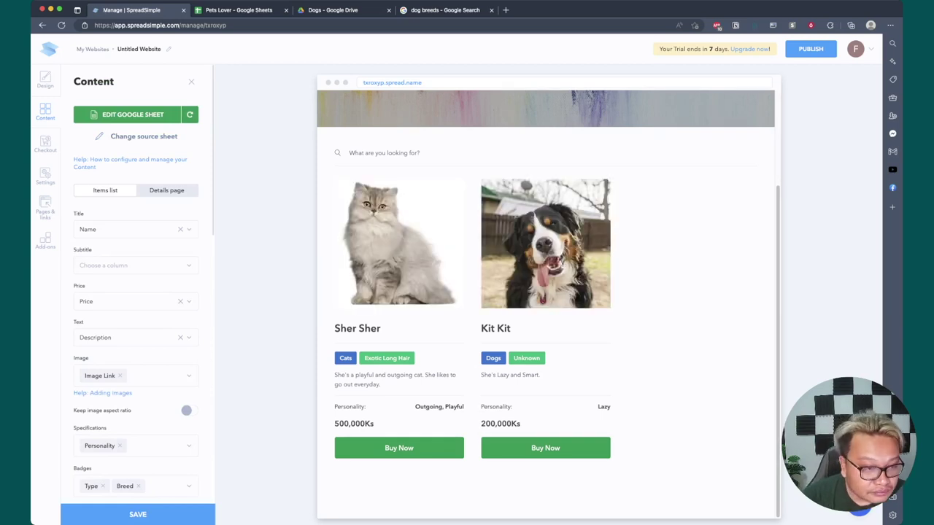
scroll(136, 291, down, 5)
scroll(136, 291, down, 8)
scroll(136, 292, down, 2)
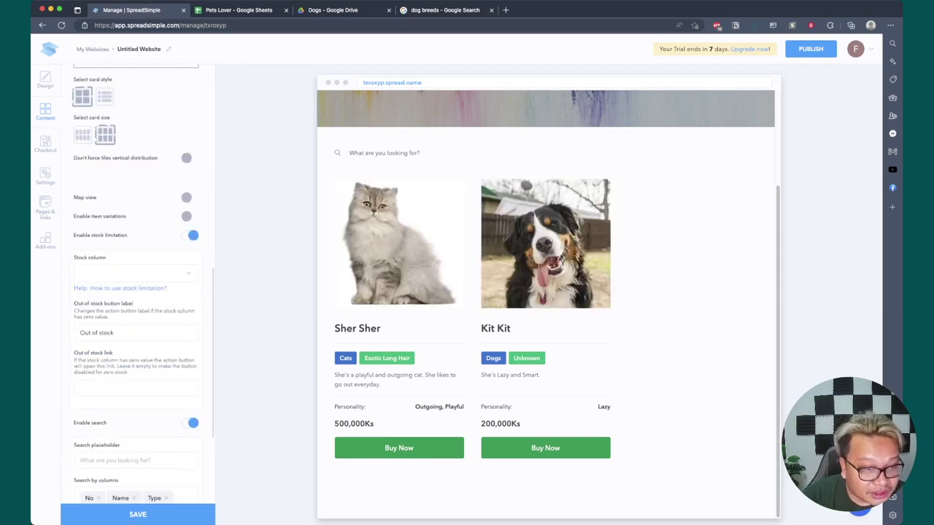
click(131, 272)
scroll(135, 351, down, 3)
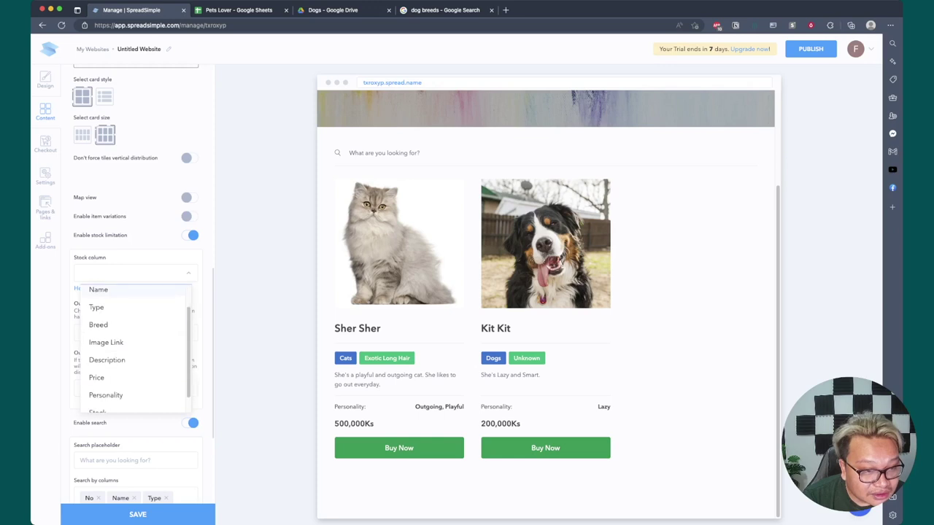
click(97, 394)
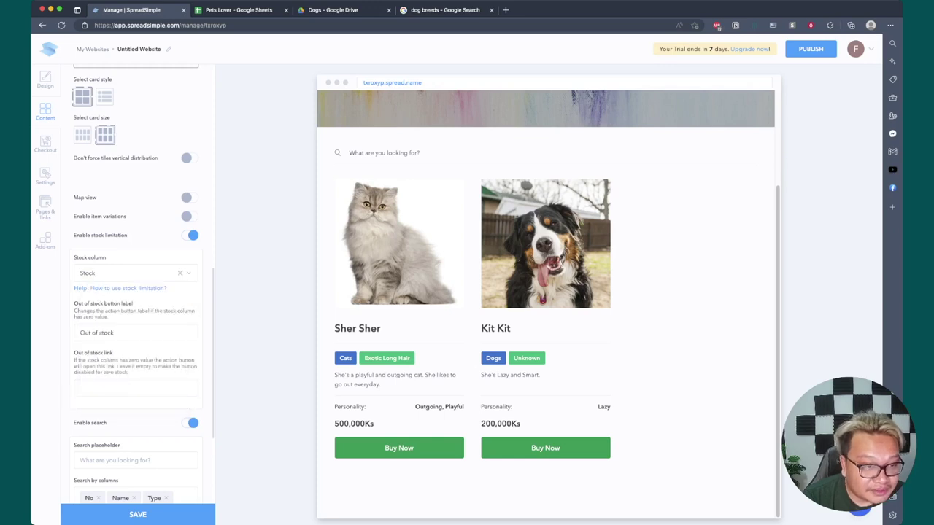
scroll(137, 291, down, 4)
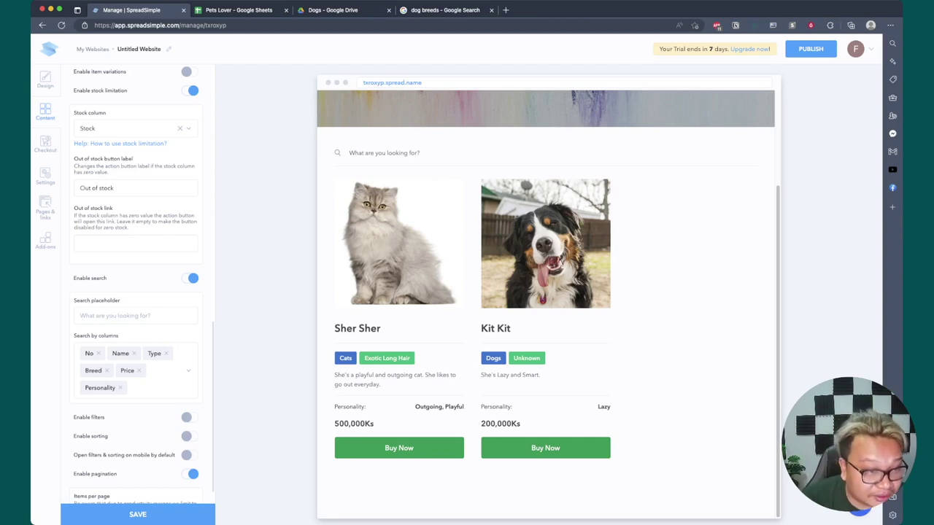
scroll(137, 285, down, 1)
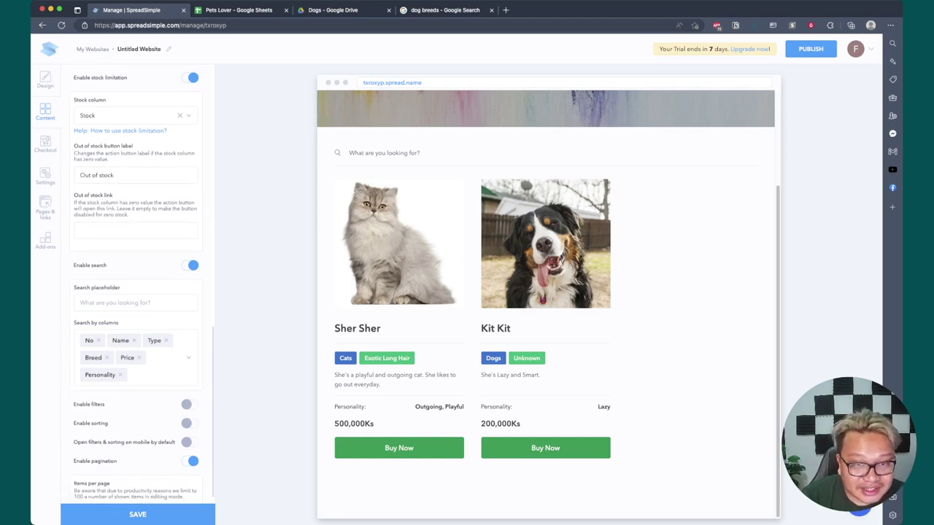
Enter 'Search Cats or Dogs' as the search placeholder, checking the sheet's columns
click(379, 153)
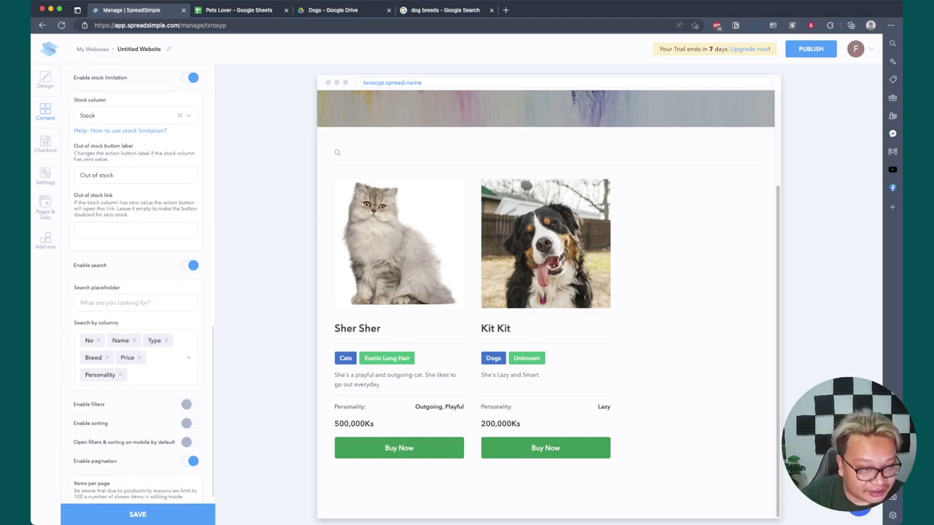
scroll(137, 285, down, 1)
scroll(137, 284, down, 4)
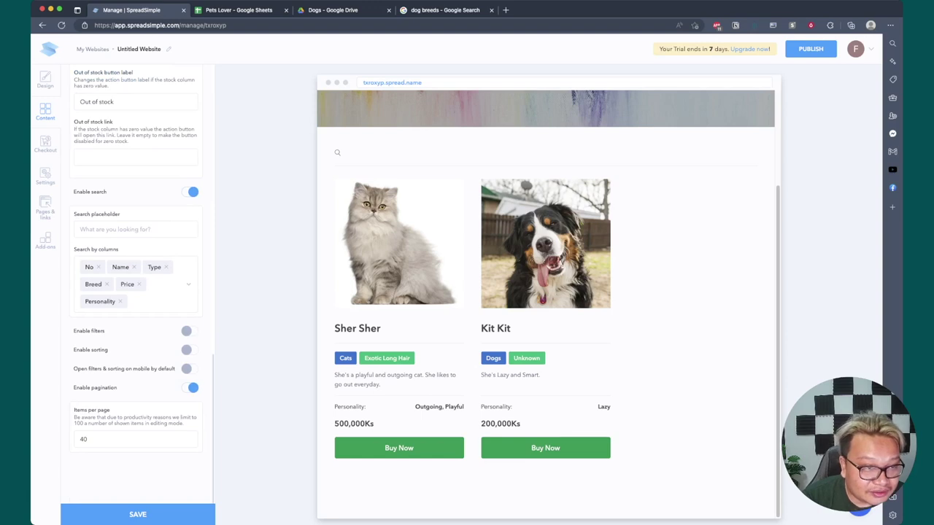
click(110, 229)
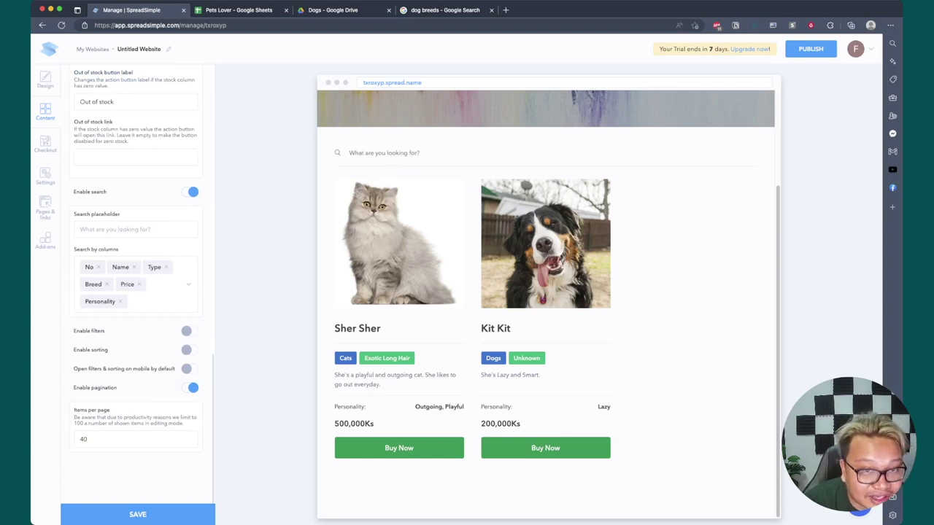
text(Search)
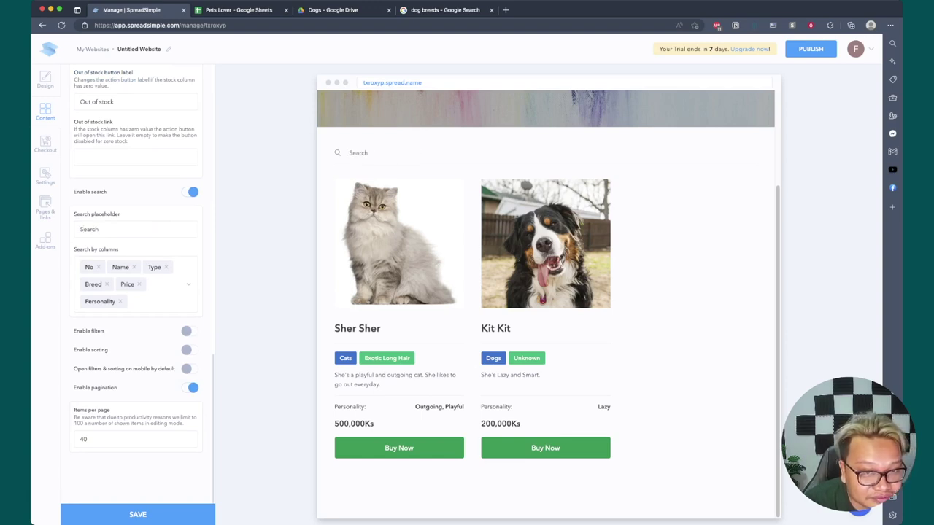
text( Cats or)
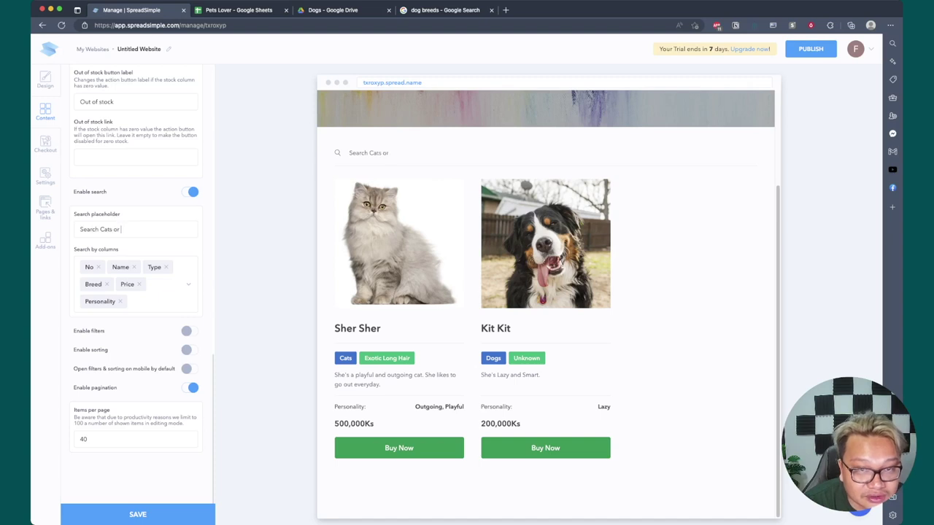
text( Dogs)
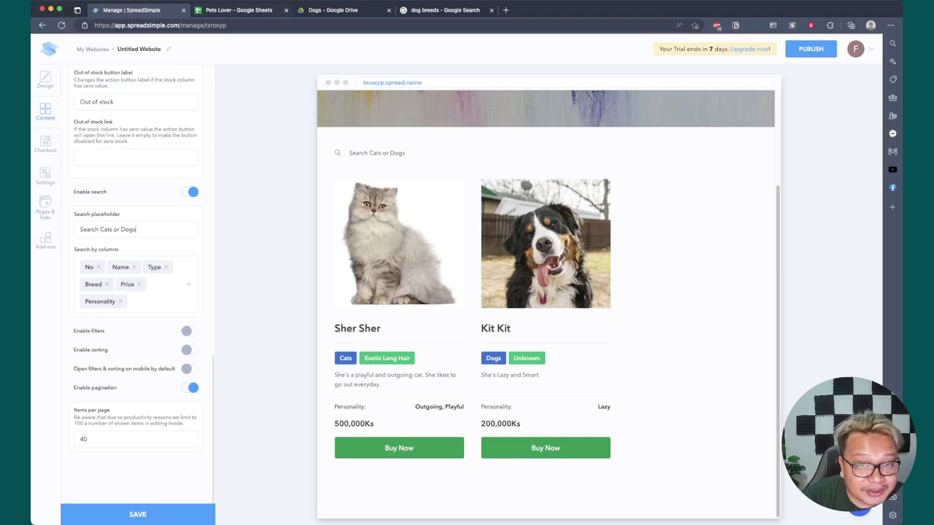
key(ctrl+Tab)
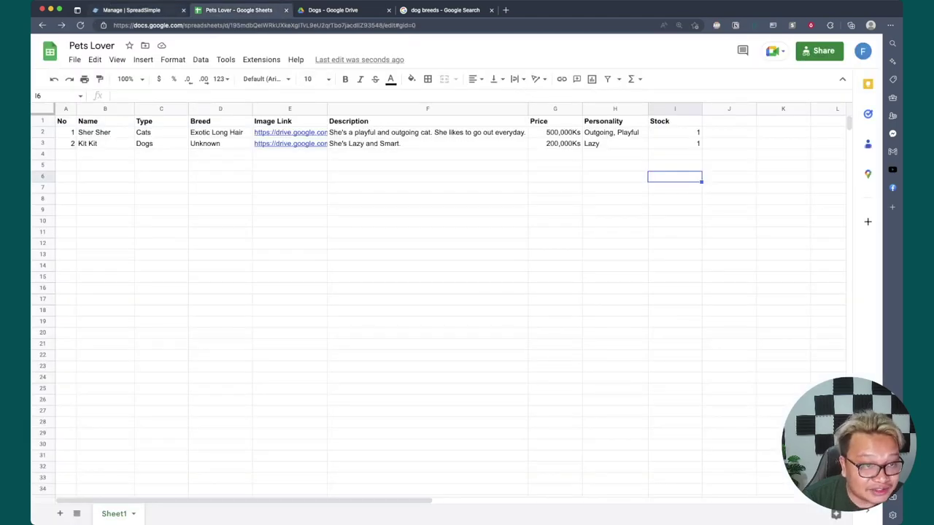
key(ctrl+shift+Tab)
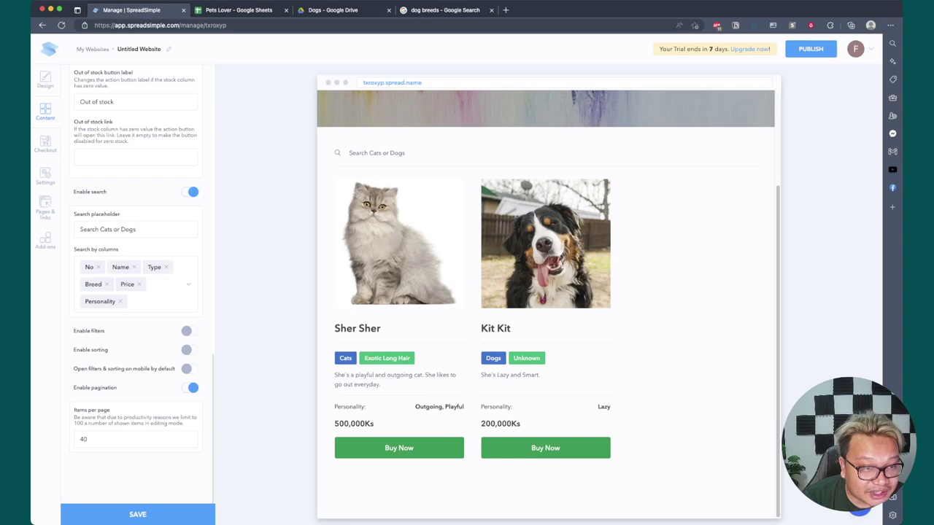
Remove No, Name and Personality from the search columns and switch on filters
click(98, 267)
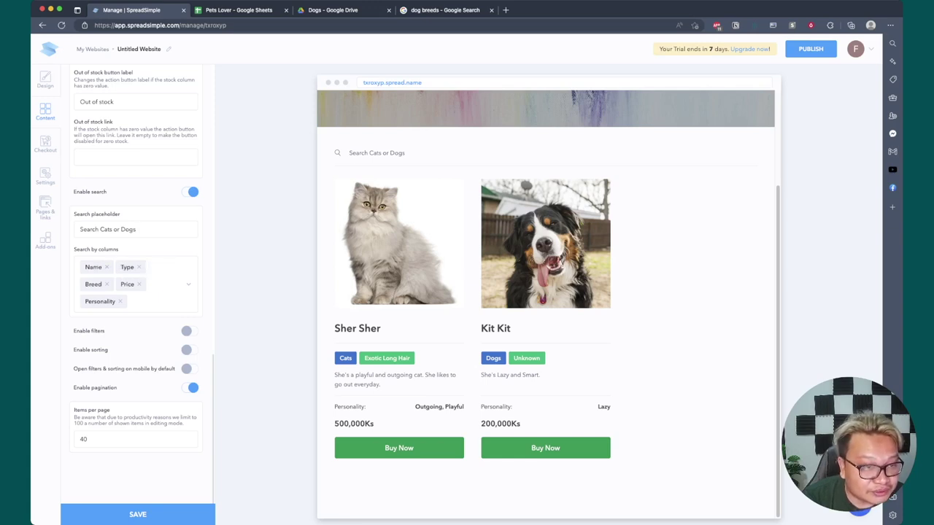
click(107, 267)
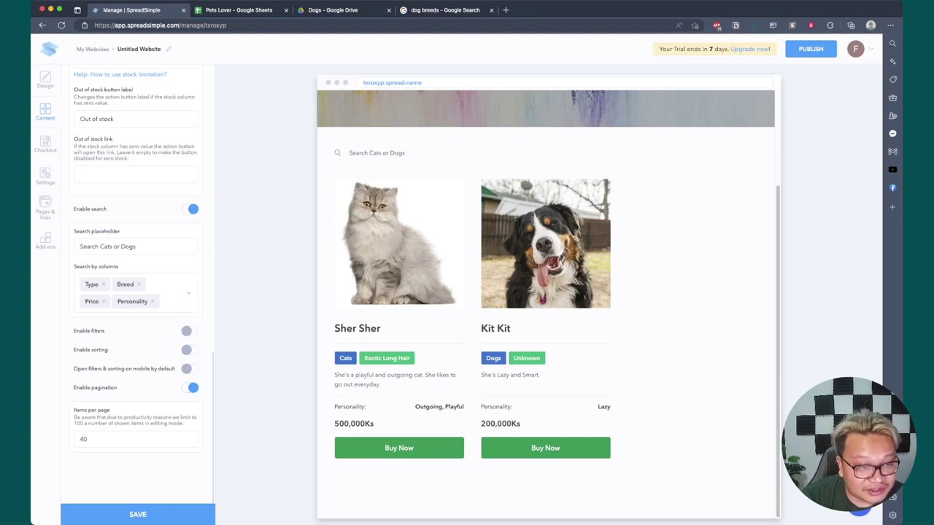
click(152, 301)
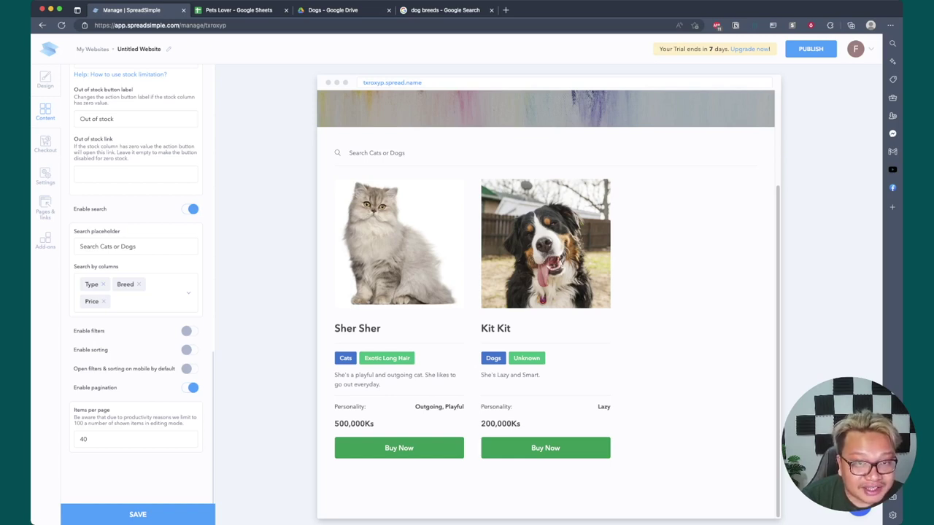
click(189, 330)
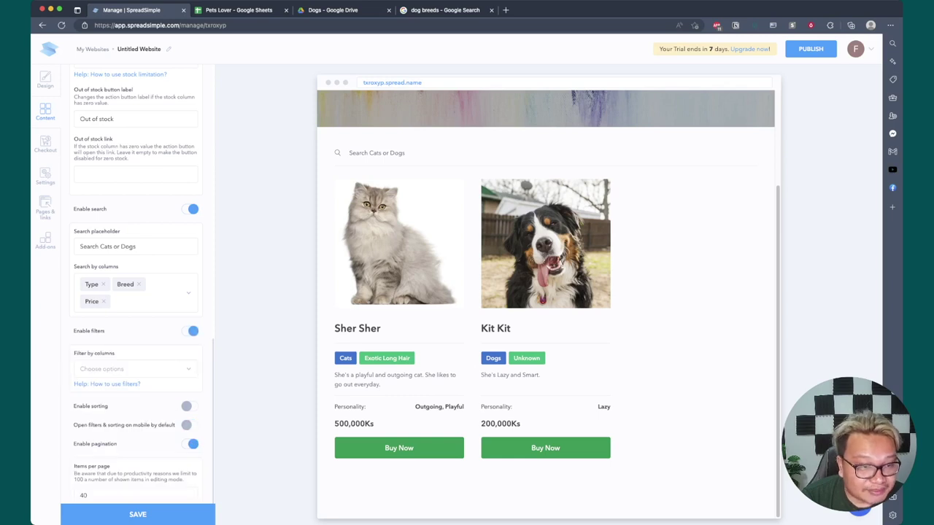
Add Type, Breed and Price as the filter columns
scroll(137, 282, down, 2)
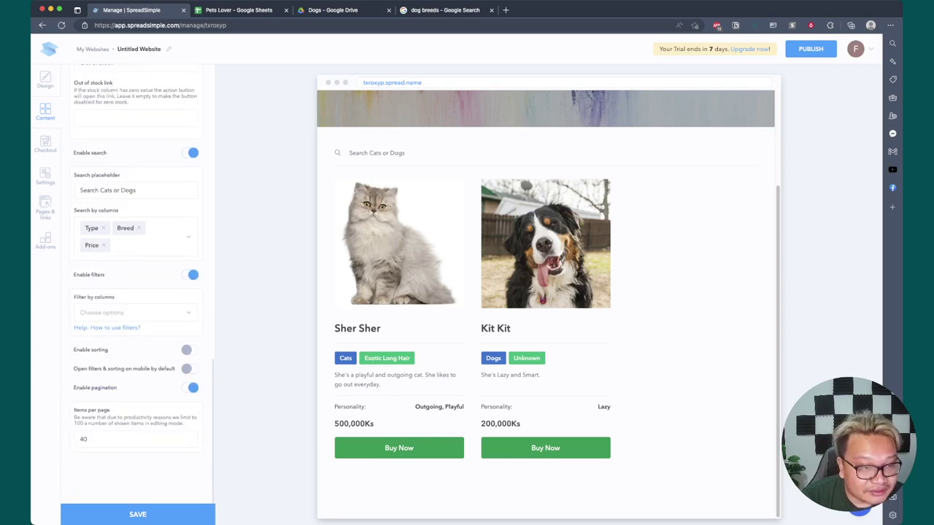
click(132, 312)
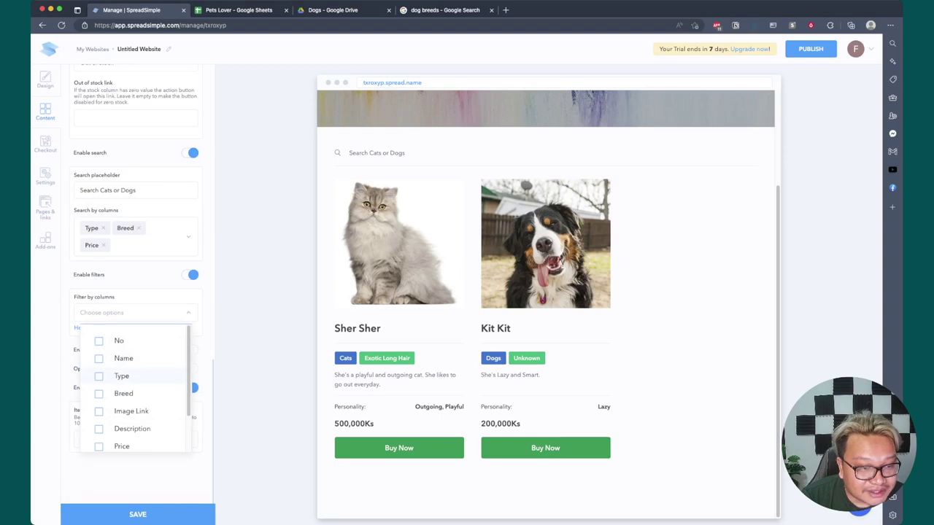
click(116, 375)
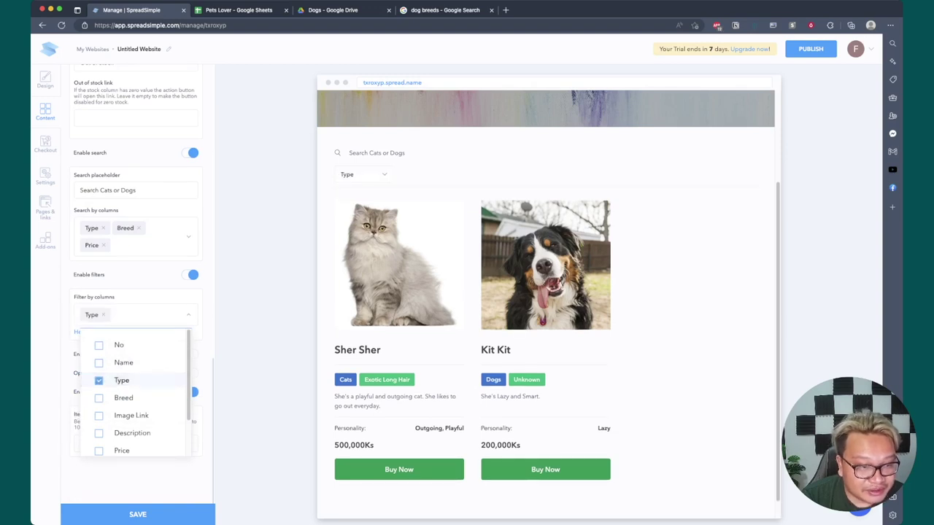
click(120, 398)
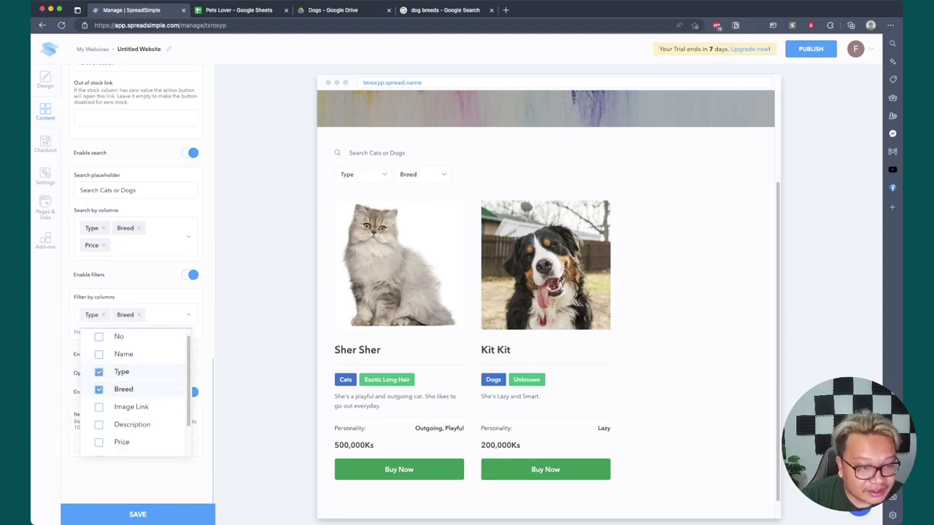
scroll(124, 365, down, 2)
click(121, 403)
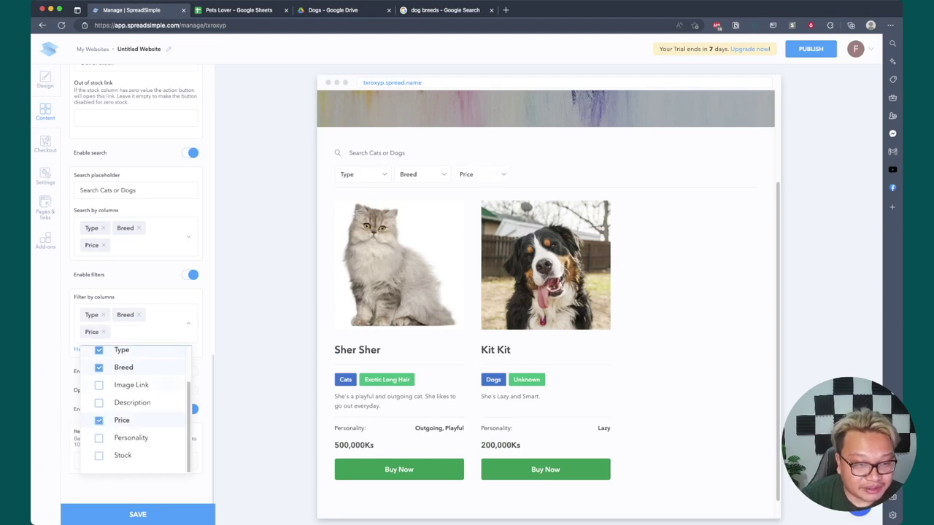
key(Escape)
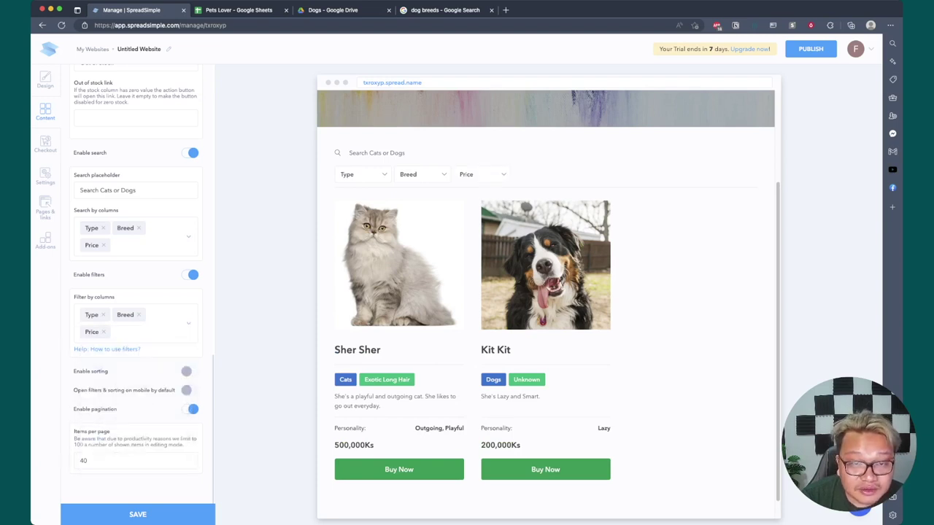
Test the preview filters with Cats, Dogs and Exotic Long Hair, clearing each
click(363, 175)
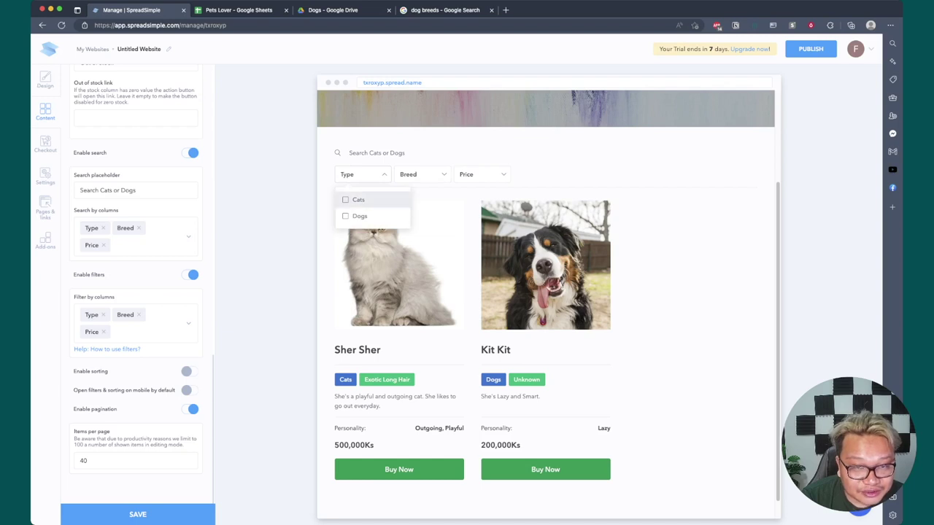
click(345, 199)
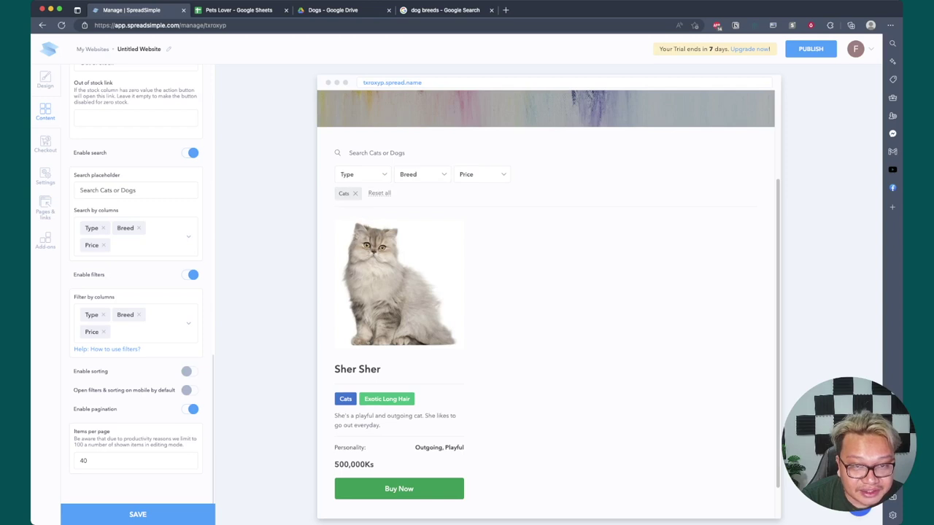
click(356, 194)
click(362, 174)
click(345, 216)
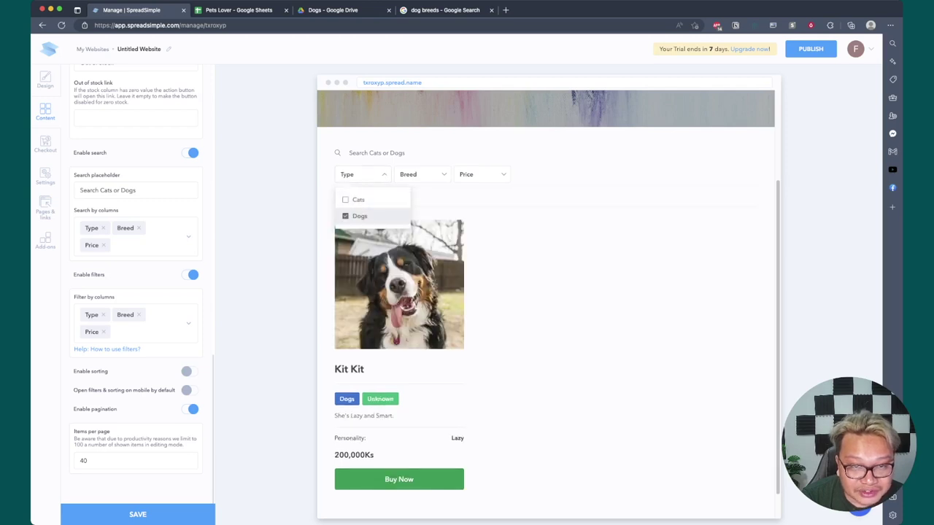
click(357, 193)
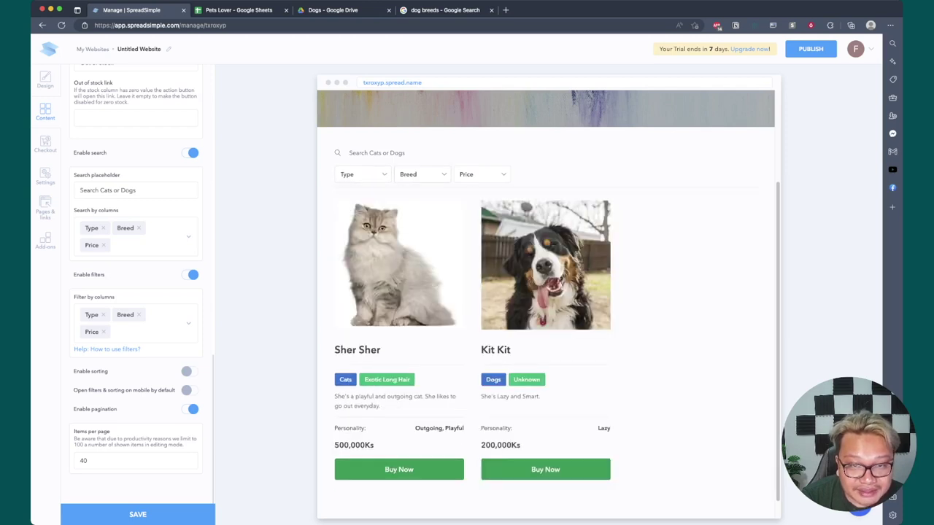
click(423, 175)
click(406, 199)
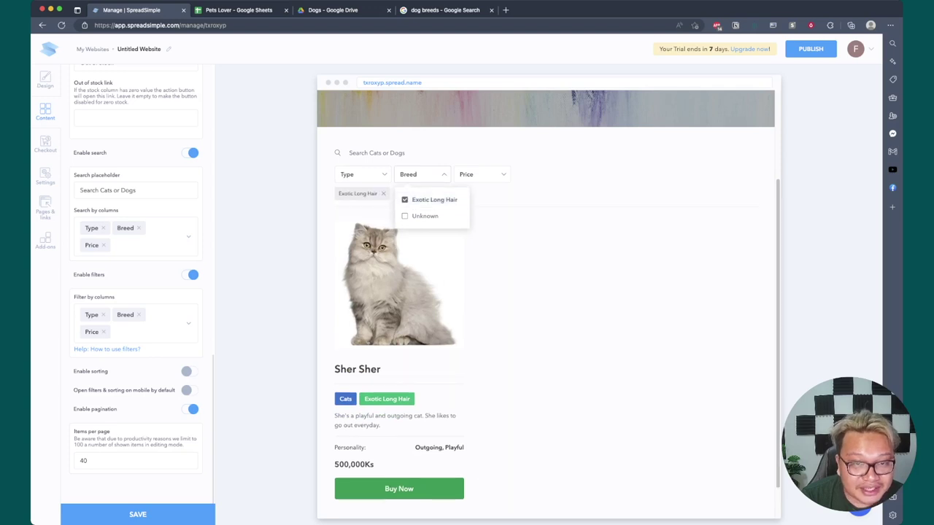
click(383, 193)
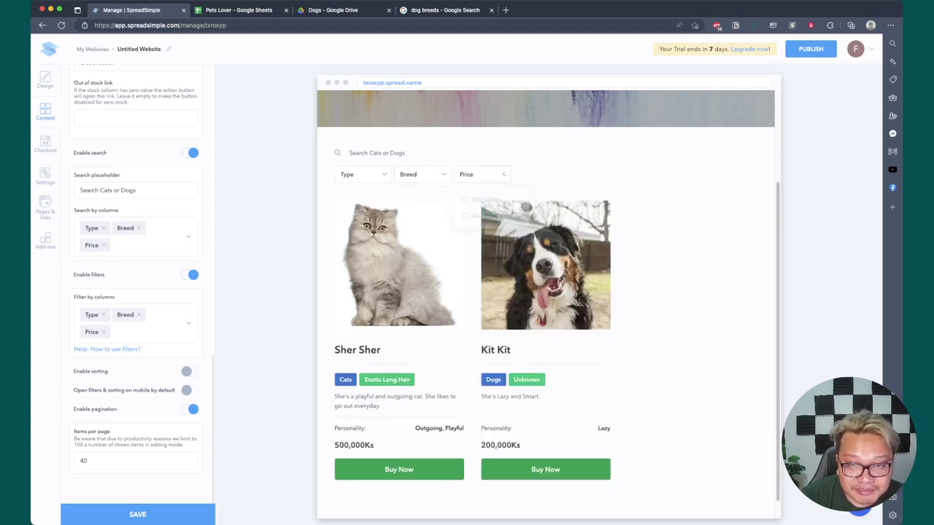
click(481, 174)
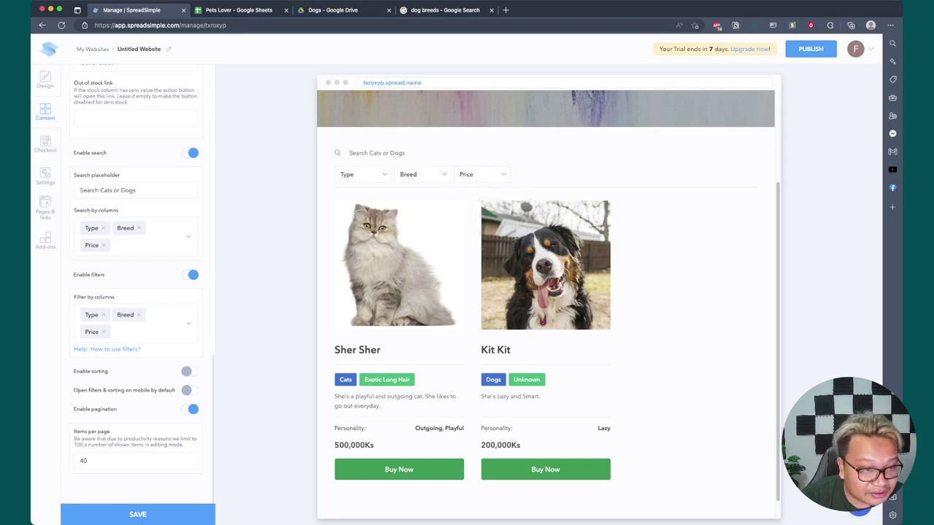
Remove Price from the filters and turn on catalog sorting
click(103, 332)
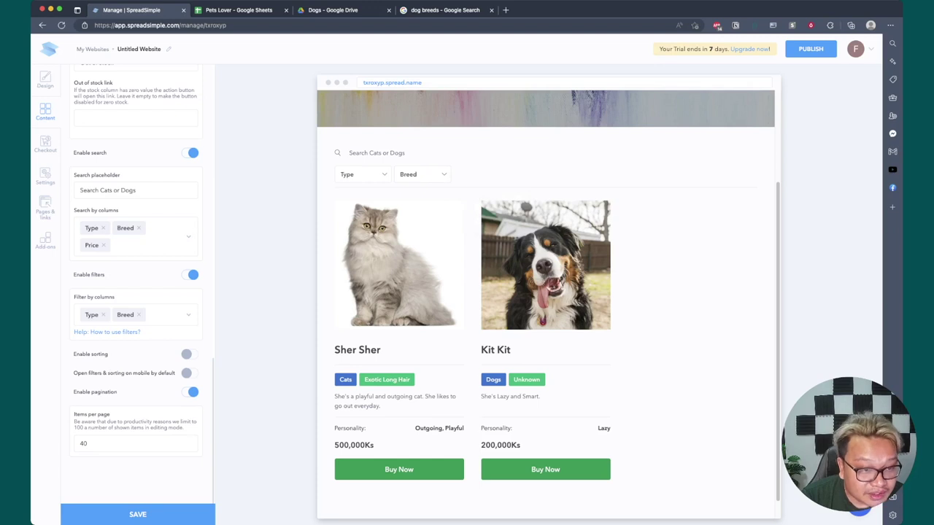
click(187, 354)
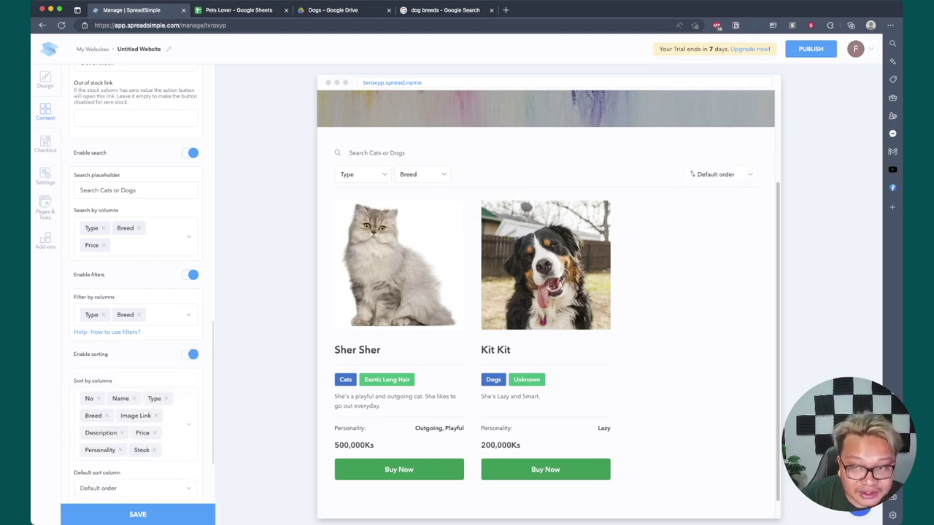
click(719, 174)
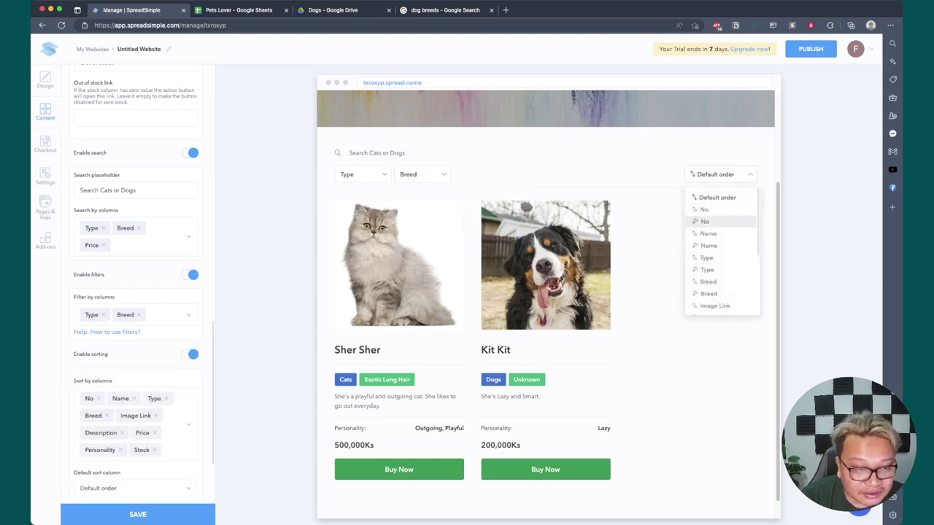
scroll(136, 292, down, 3)
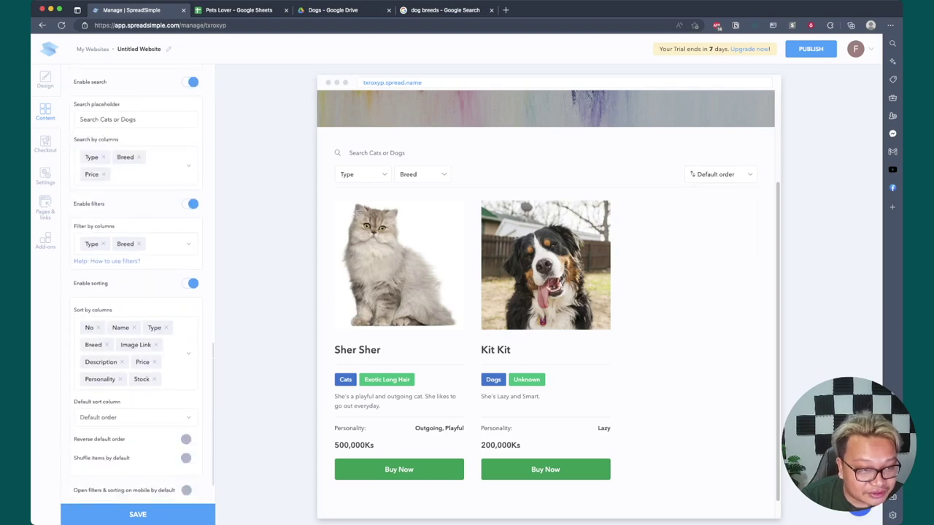
scroll(136, 329, up, 2)
Remove every sort column except Price, from No through Stock
click(98, 380)
click(106, 380)
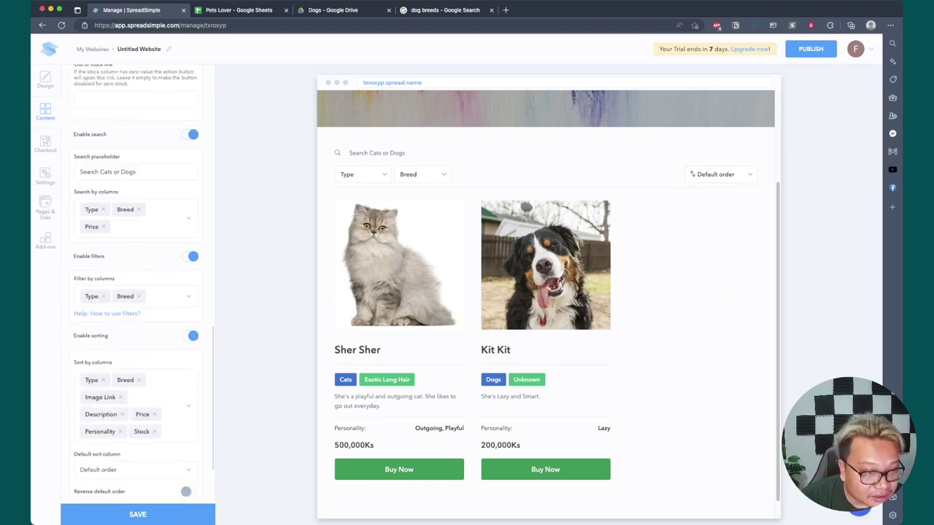
click(103, 380)
click(107, 380)
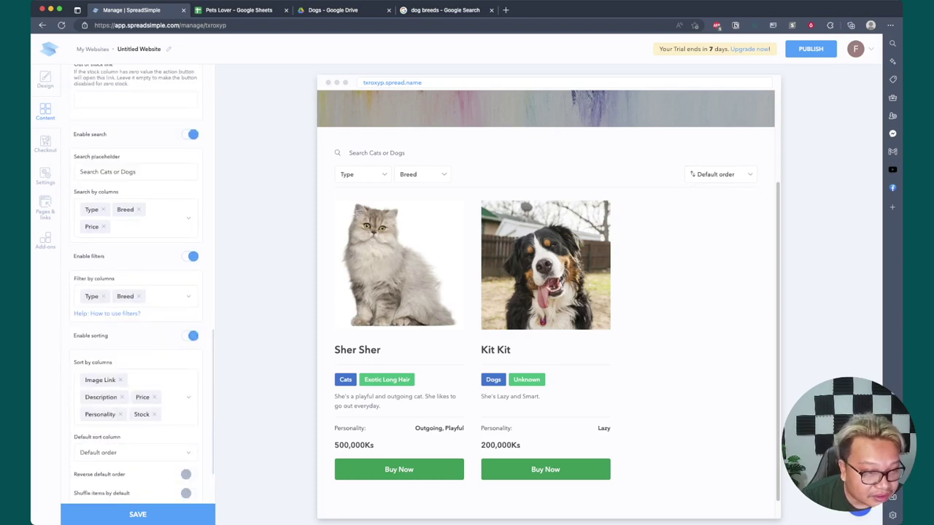
click(121, 380)
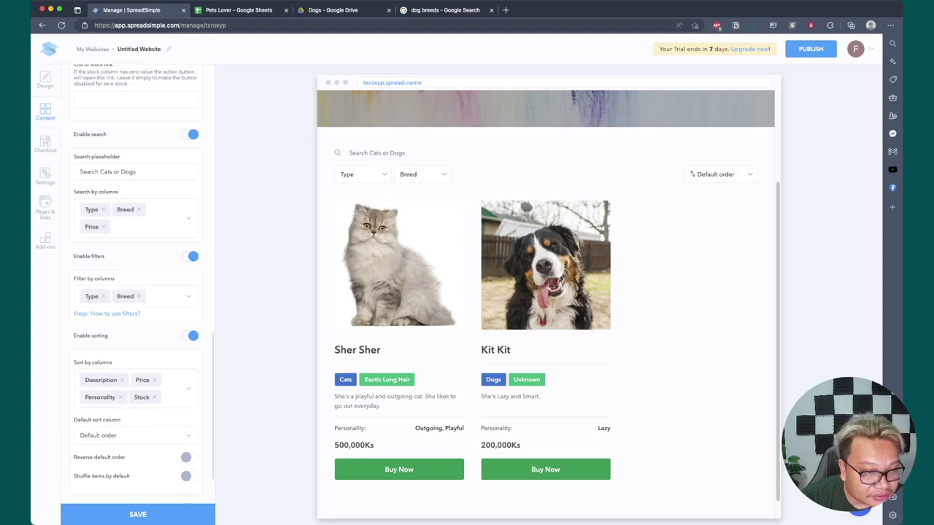
click(121, 380)
click(154, 380)
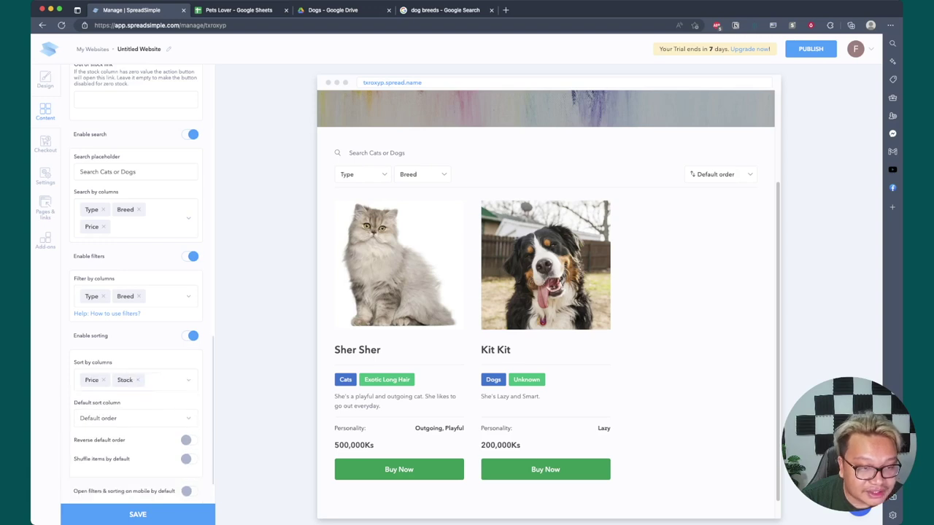
click(148, 380)
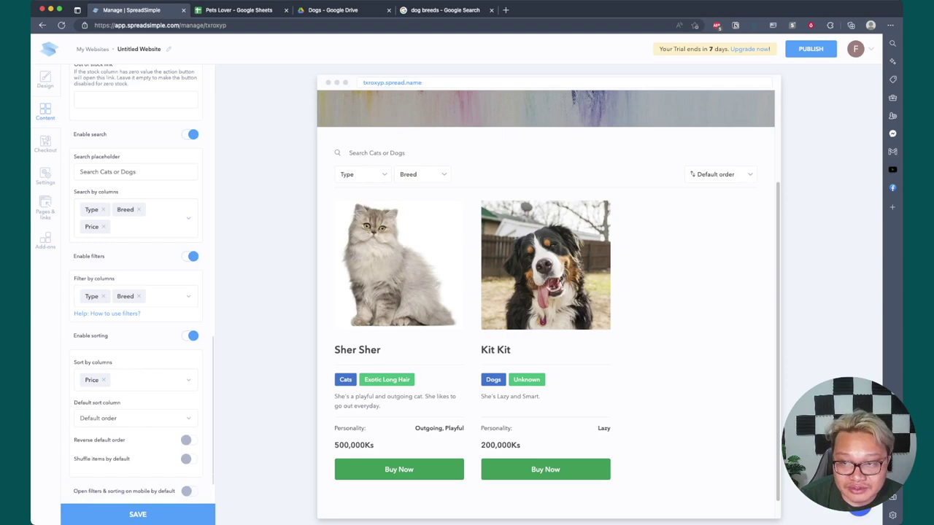
Test the preview sort by price, cheapest first and then most expensive first
click(718, 175)
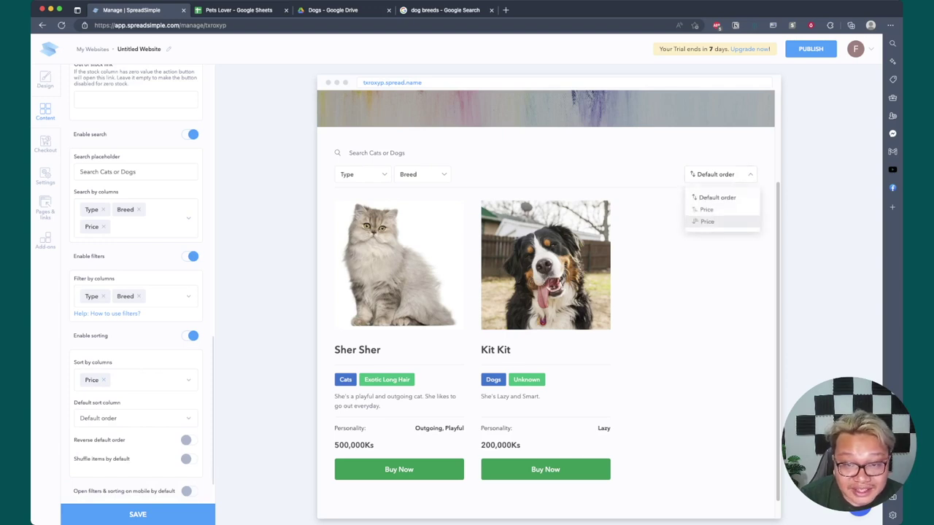
click(706, 210)
click(718, 175)
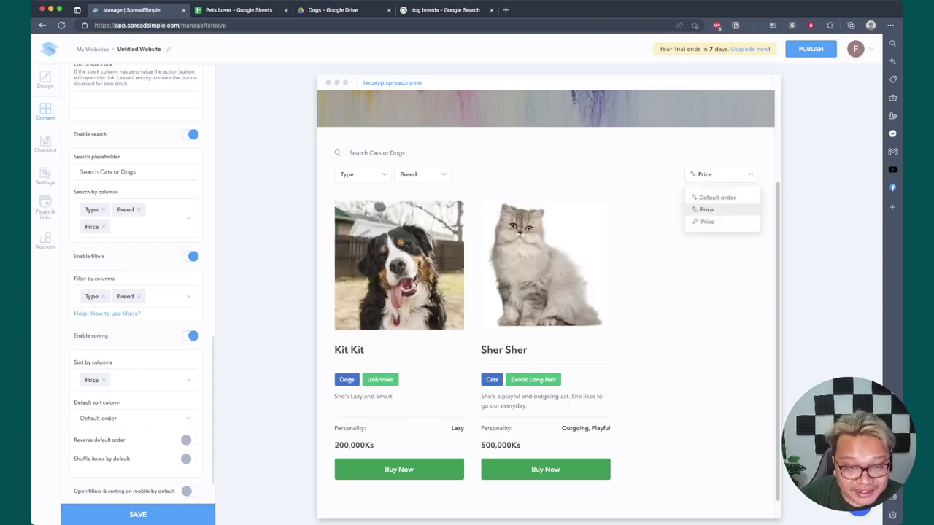
click(706, 221)
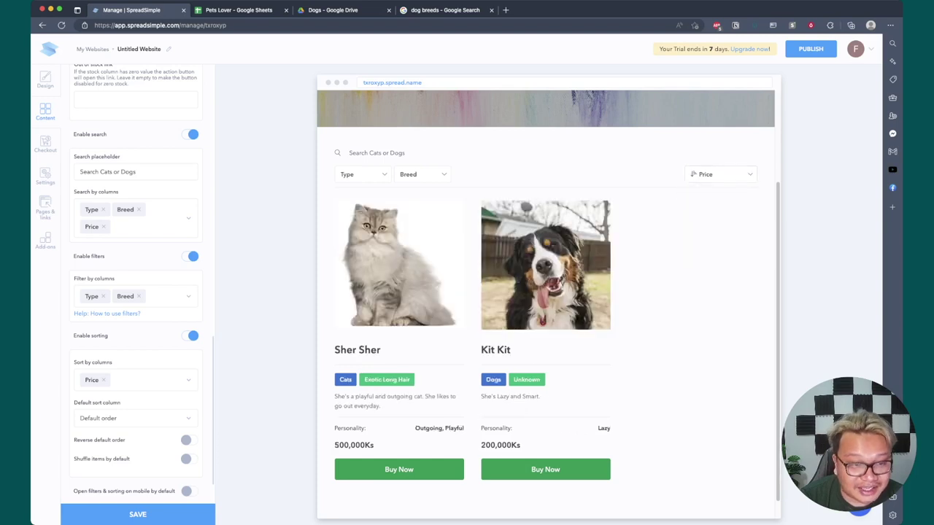
Save the catalog settings
scroll(137, 292, down, 3)
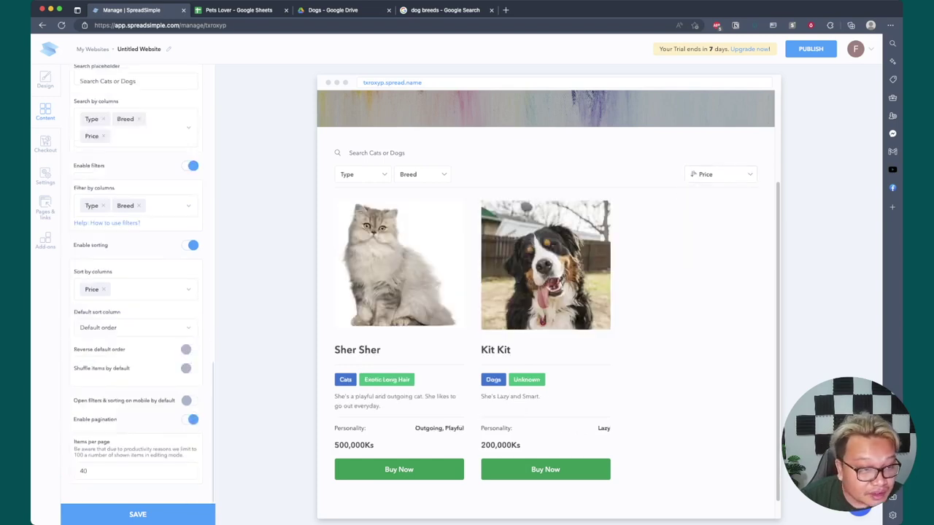
scroll(137, 292, down, 1)
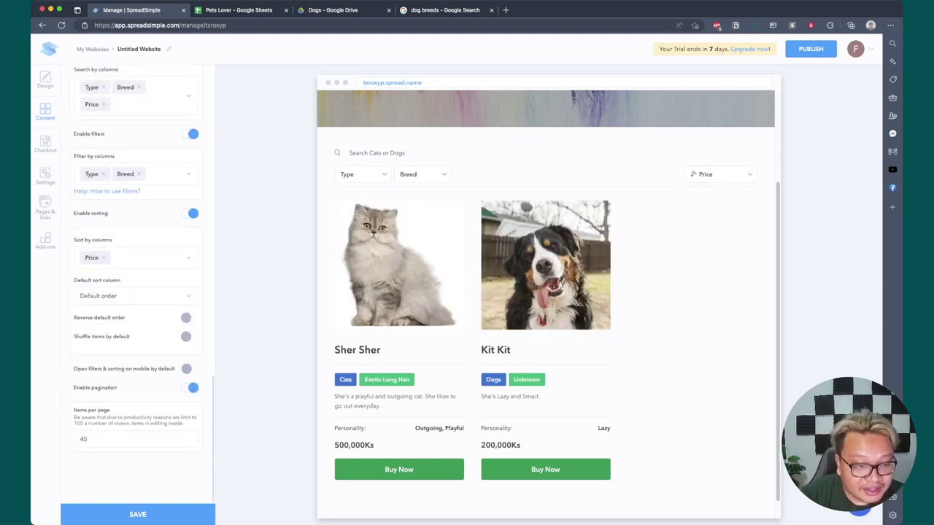
click(138, 514)
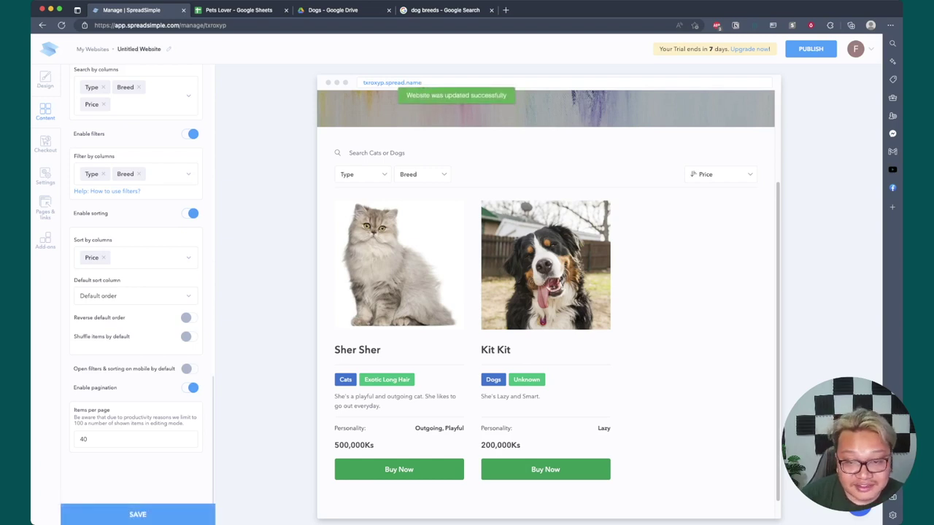
scroll(546, 292, up, 3)
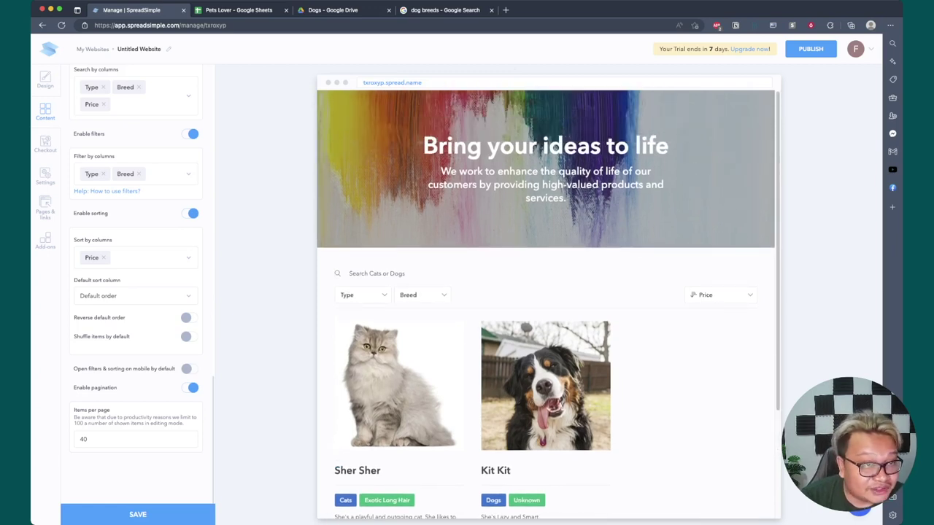
scroll(138, 292, up, 5)
scroll(137, 291, up, 5)
scroll(137, 292, up, 5)
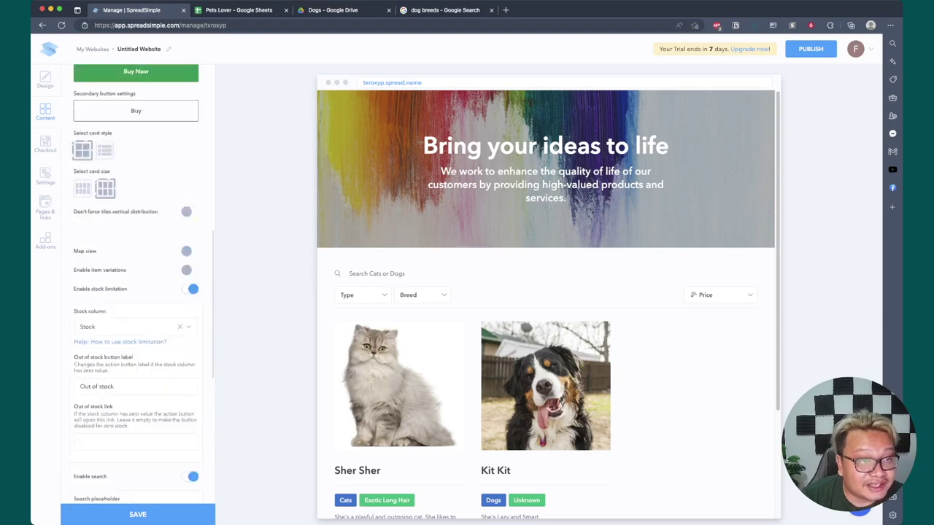
scroll(137, 292, up, 5)
scroll(137, 291, up, 3)
scroll(137, 292, up, 3)
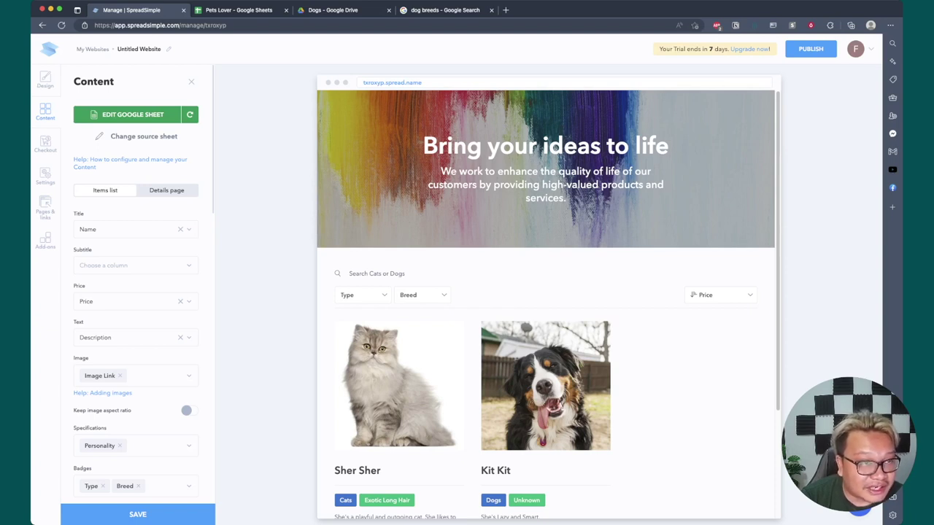
In Design, turn the site header on and then back off
click(46, 80)
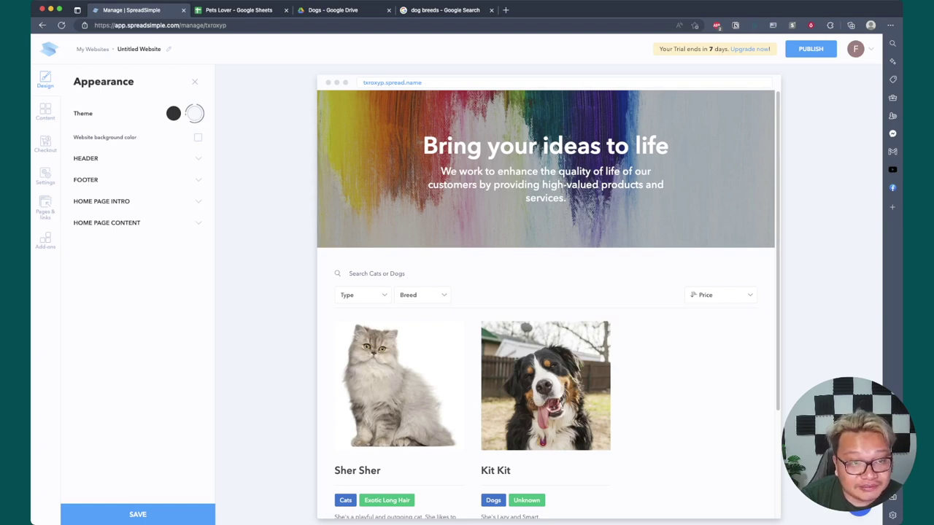
click(85, 158)
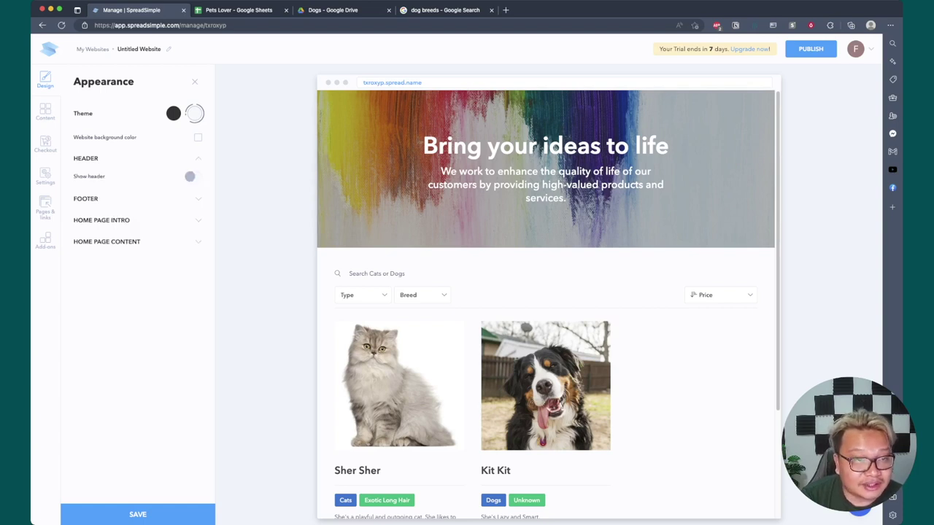
click(191, 176)
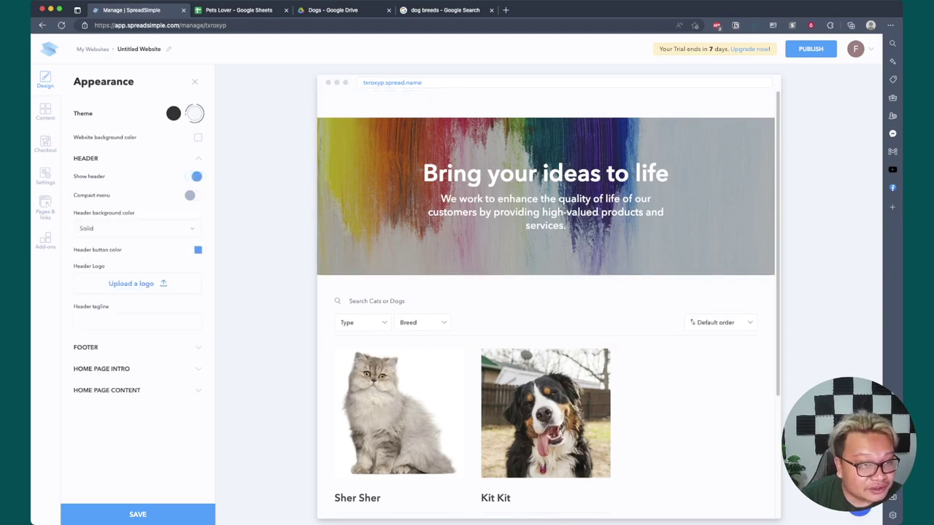
click(193, 176)
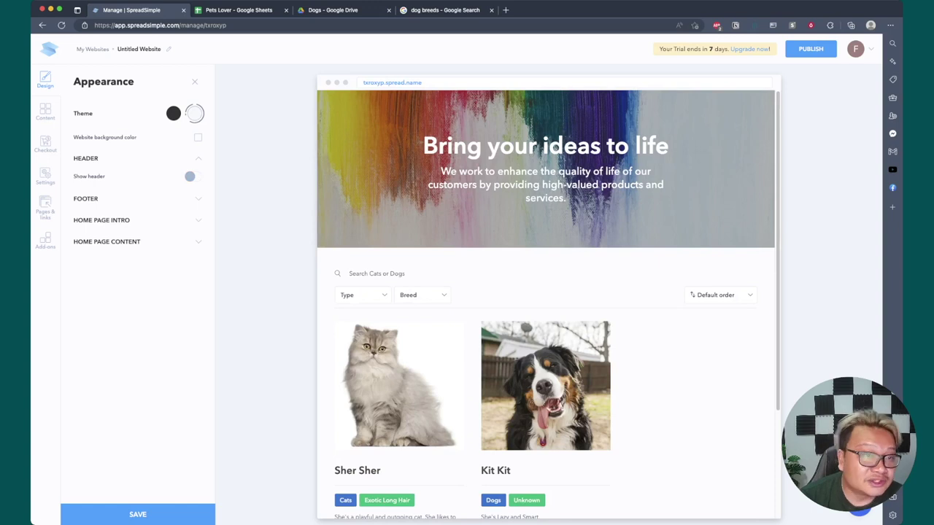
Collapse the header and footer sections and expand Home Page Intro
click(103, 199)
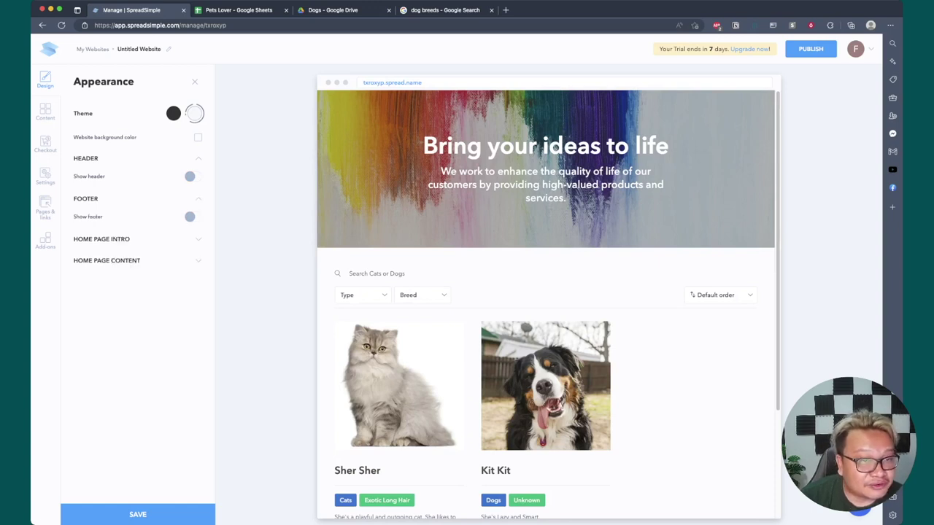
click(103, 198)
click(102, 158)
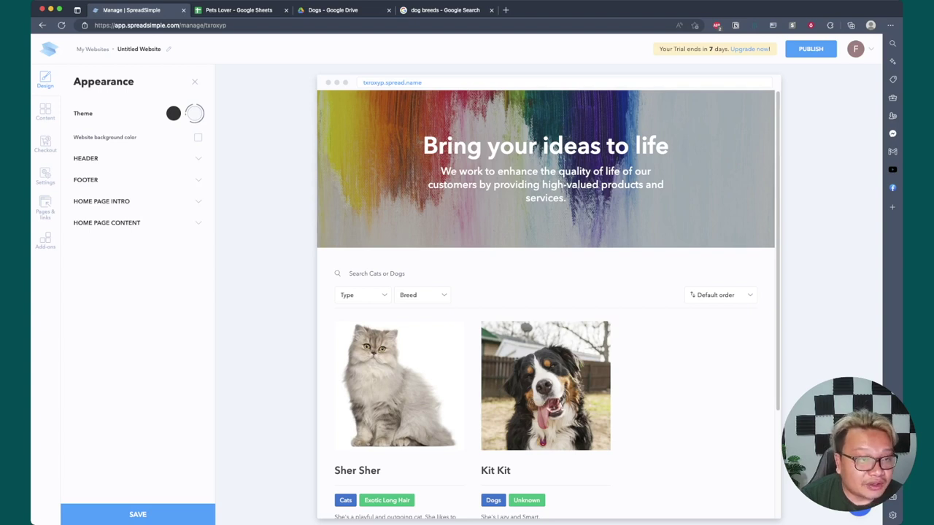
click(102, 201)
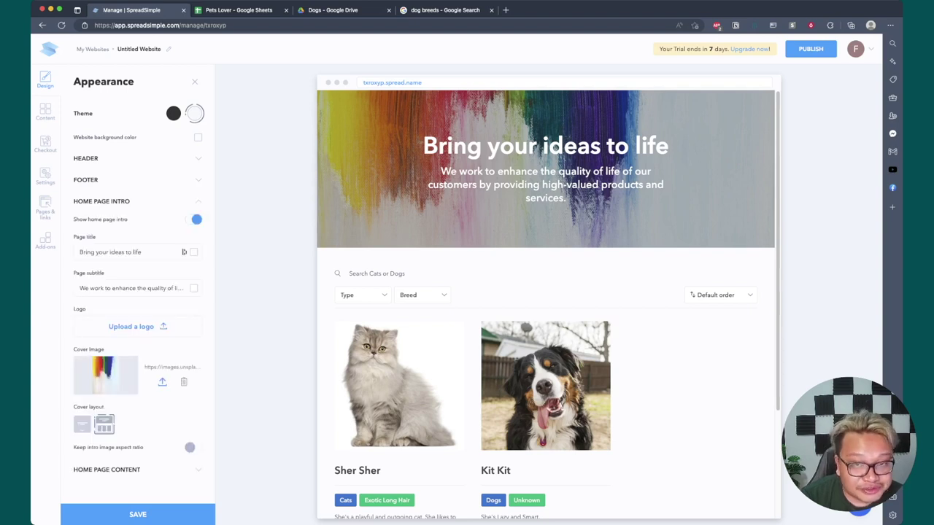
Set title 'Pets Lover', subtitle 'Buy & Sell Pets Online Easily', and delete the cover image
click(184, 251)
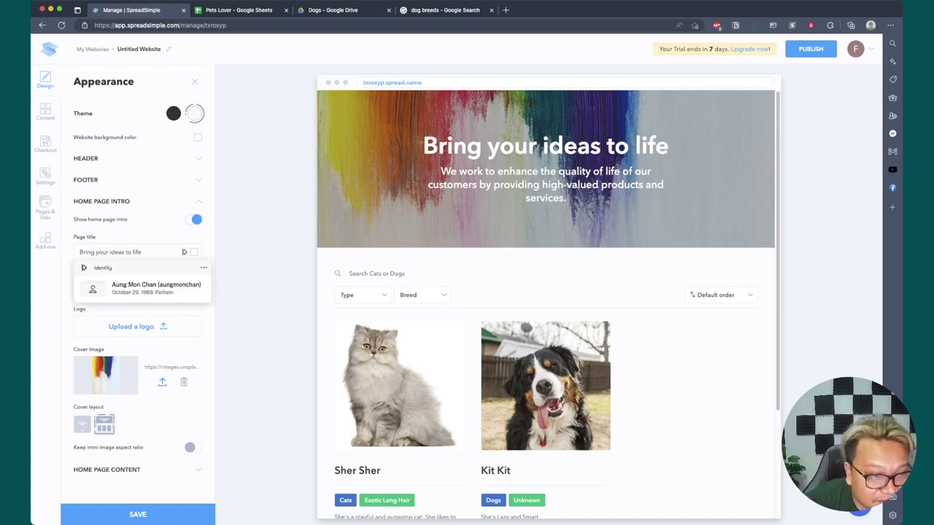
triple_click(184, 252)
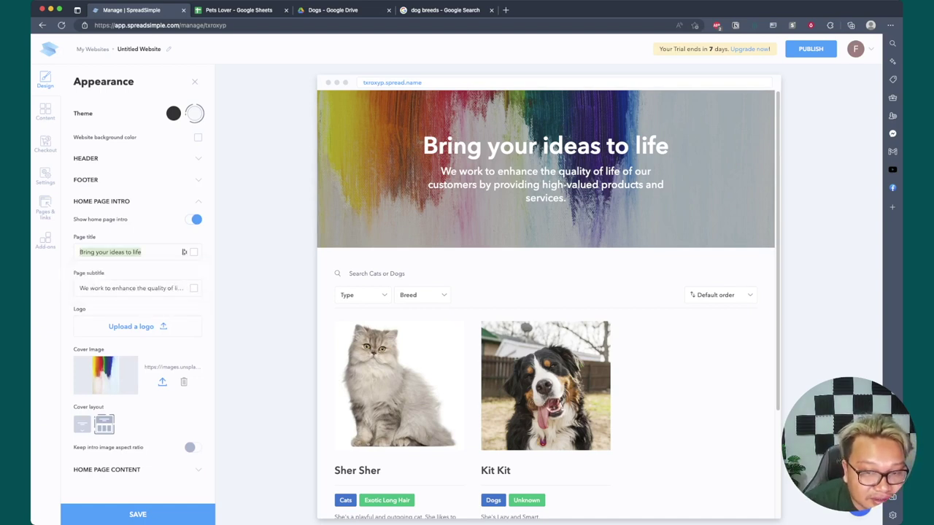
text(A)
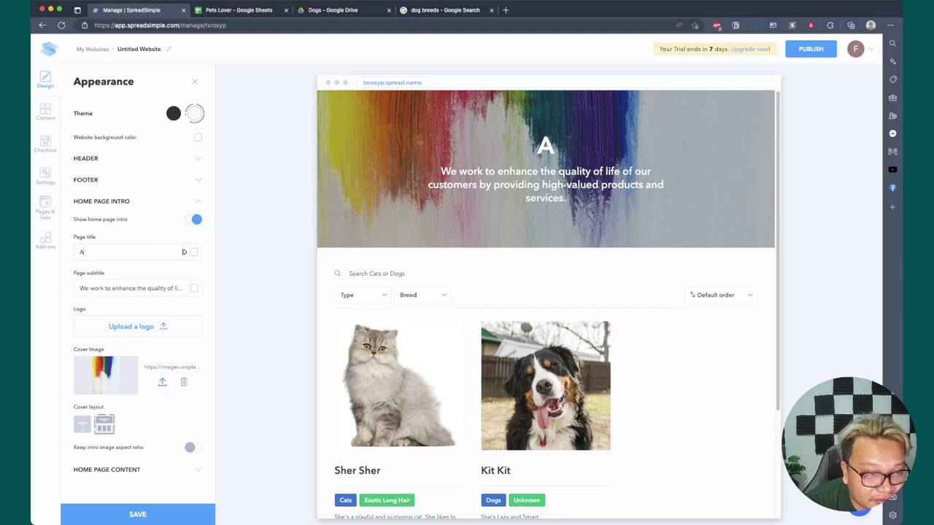
text(do)
key(BackSpace)
key(BackSpace)
key(BackSpace)
text(Pet)
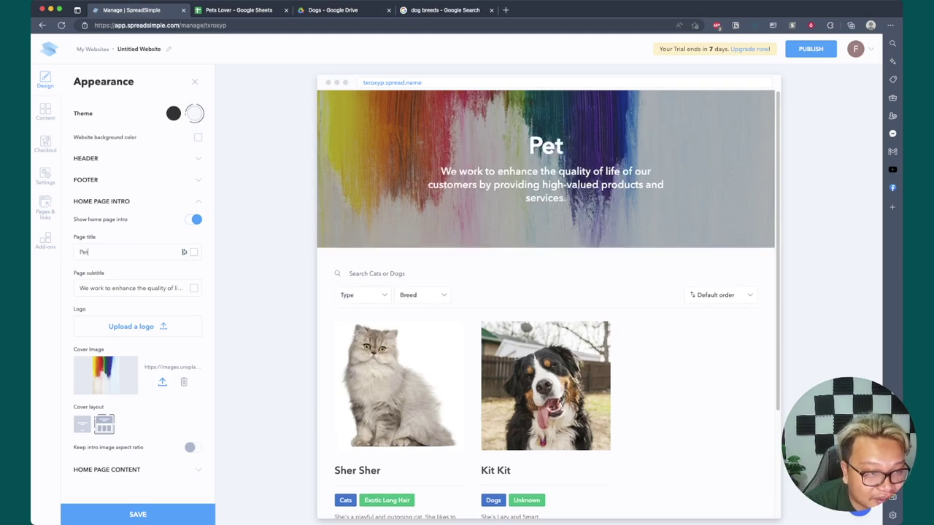
text(s Lover)
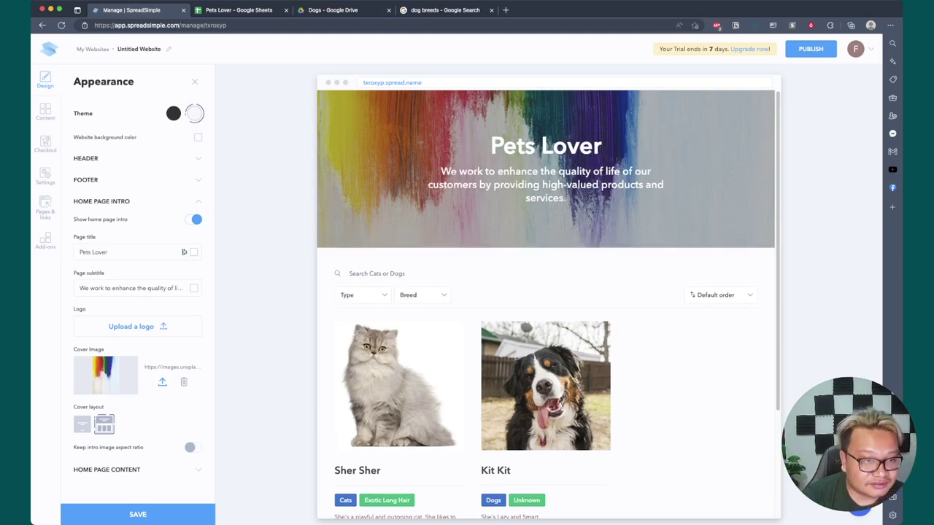
key(Tab)
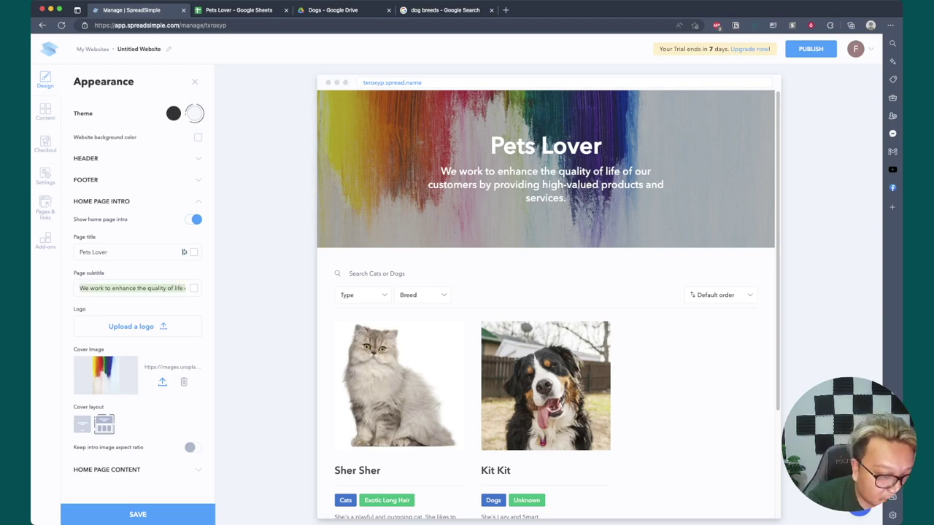
text(Buy)
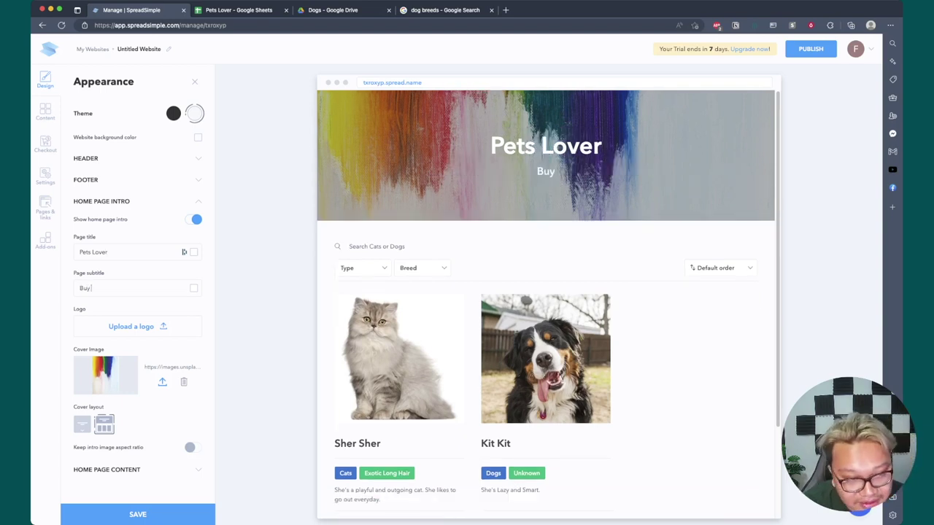
text( & Sell Pets)
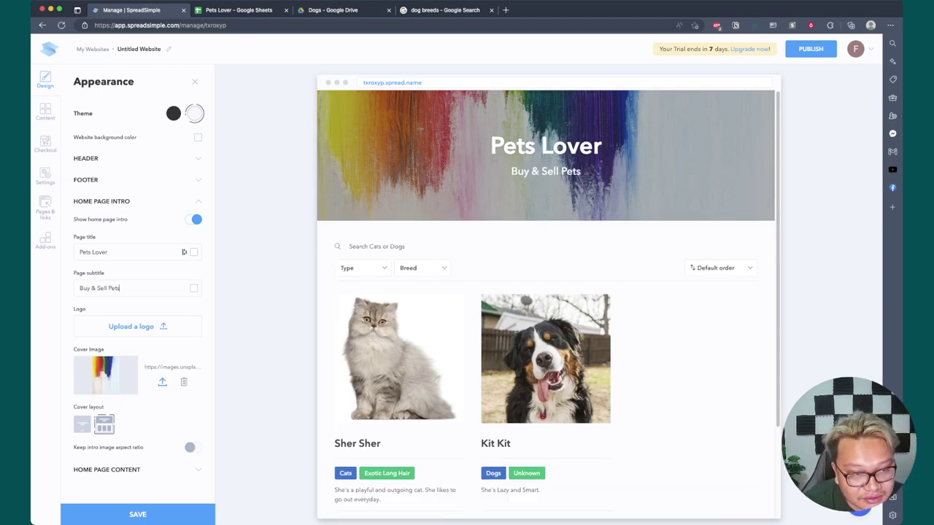
text( Online Easi)
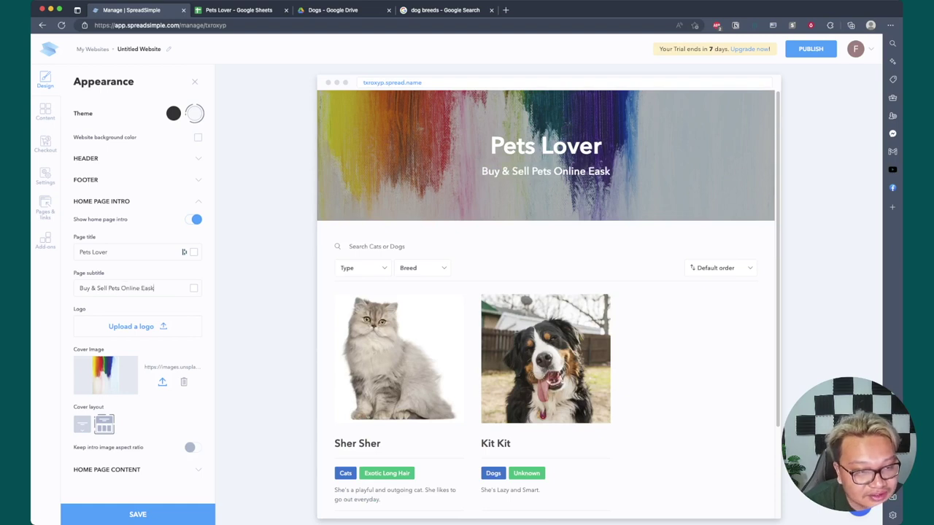
text(ly)
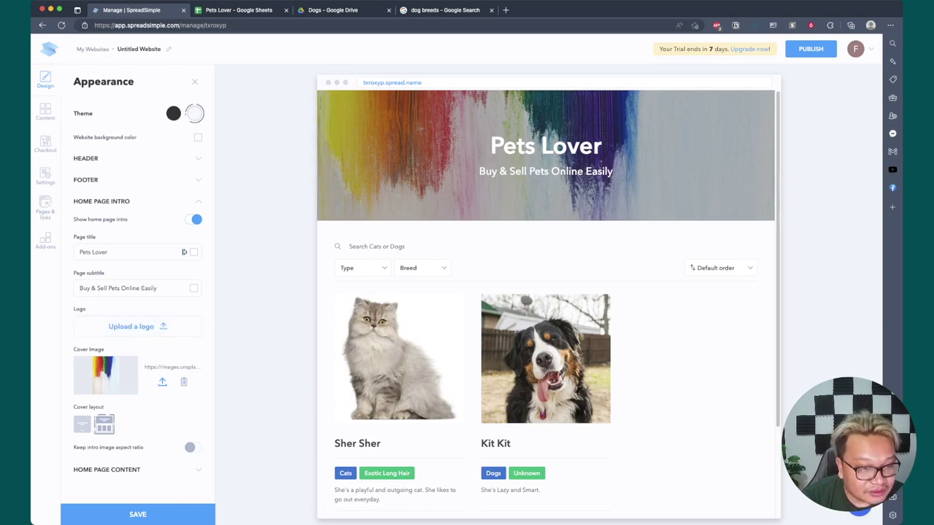
click(183, 381)
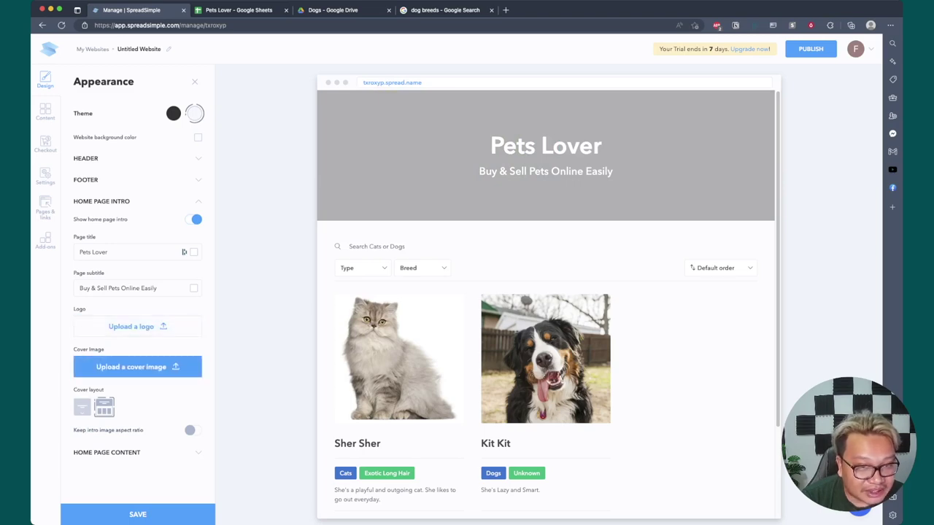
Search the image library and pick the French bulldog photo as the cover
click(137, 367)
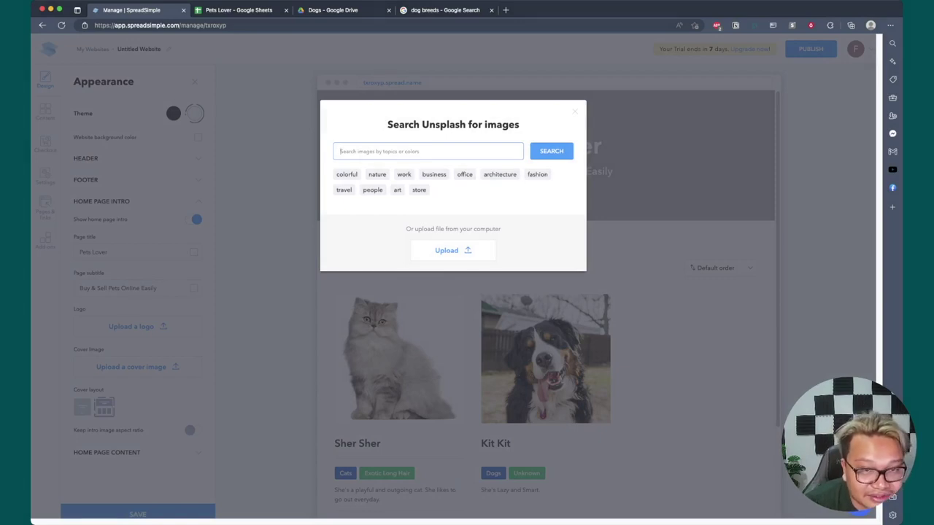
text(aets)
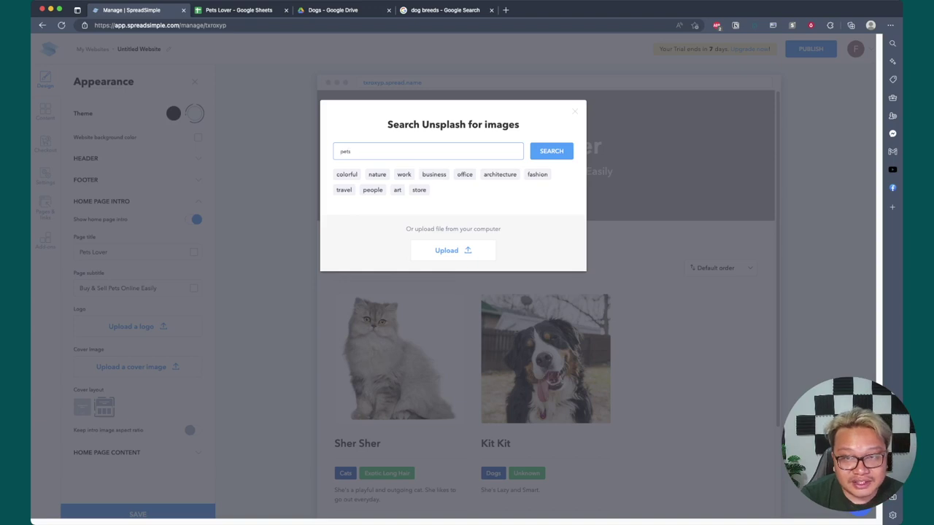
key(Return)
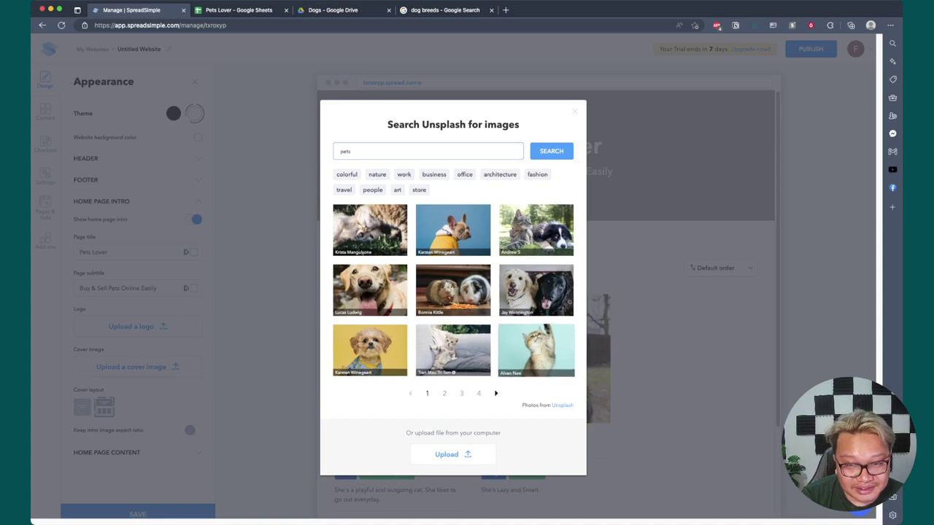
click(452, 230)
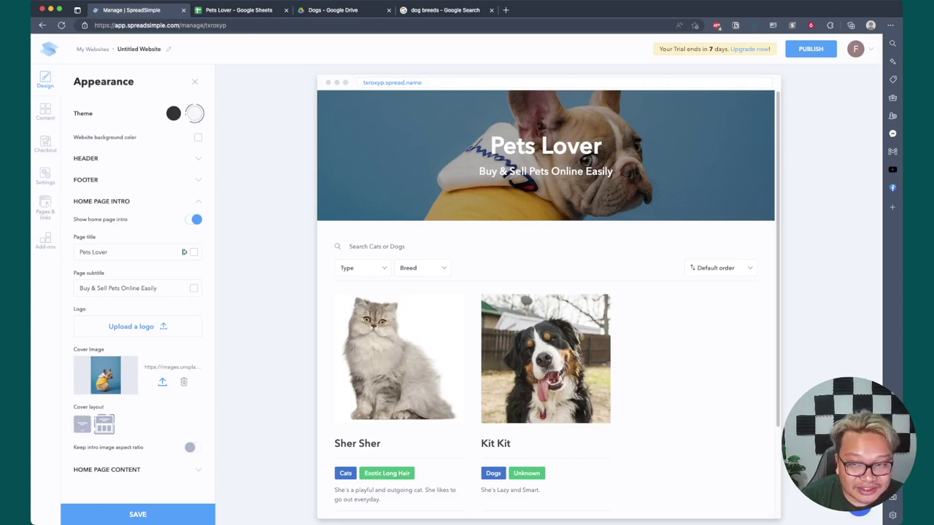
Switch the cover to the banner layout and save the website
click(82, 424)
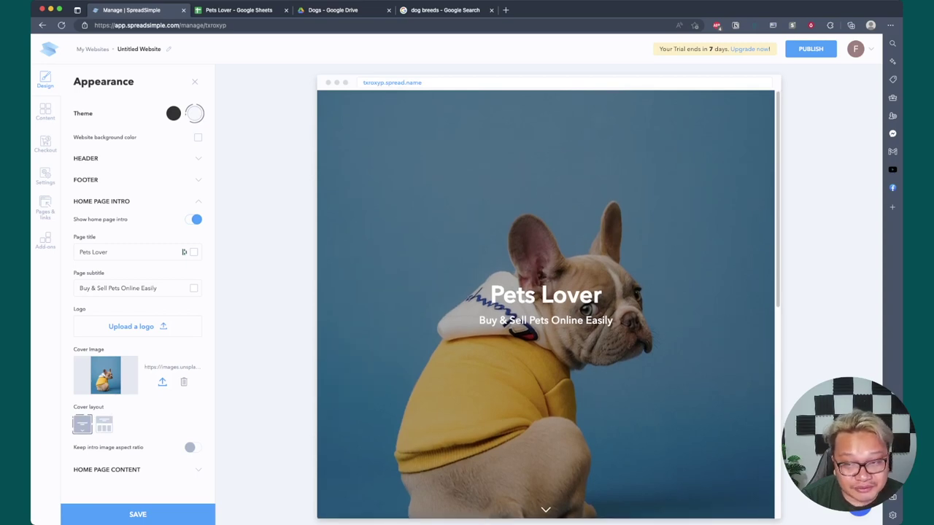
scroll(545, 305, down, 5)
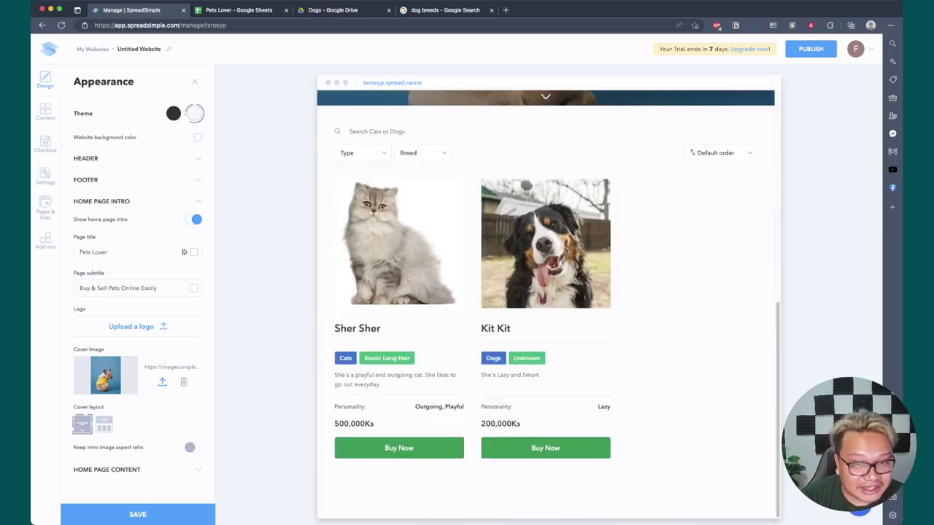
click(103, 423)
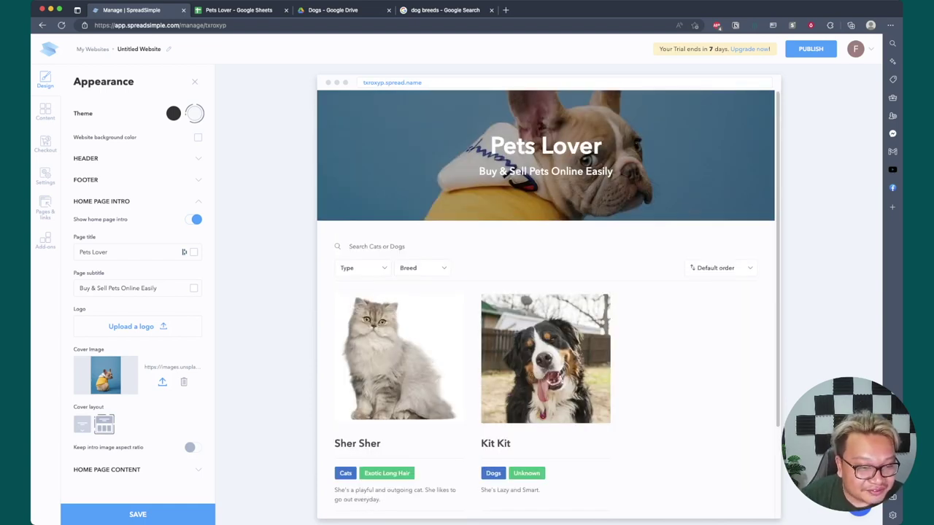
click(138, 514)
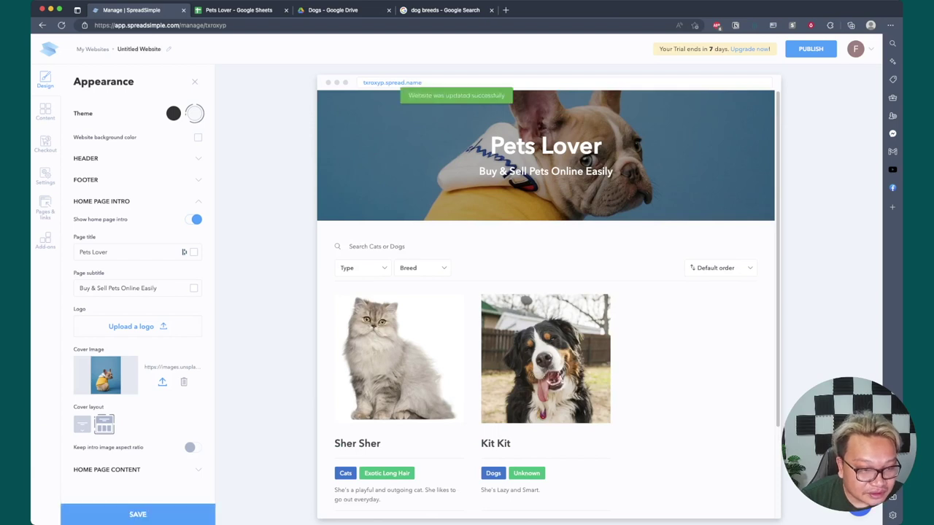
Write the home page description 'You can sell your pets easily here.'
click(106, 469)
scroll(137, 365, down, 5)
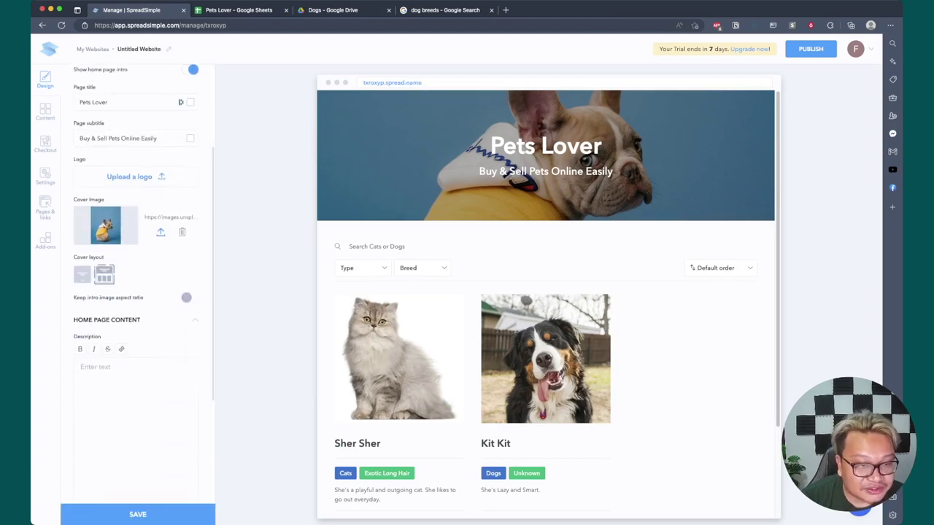
text(aw)
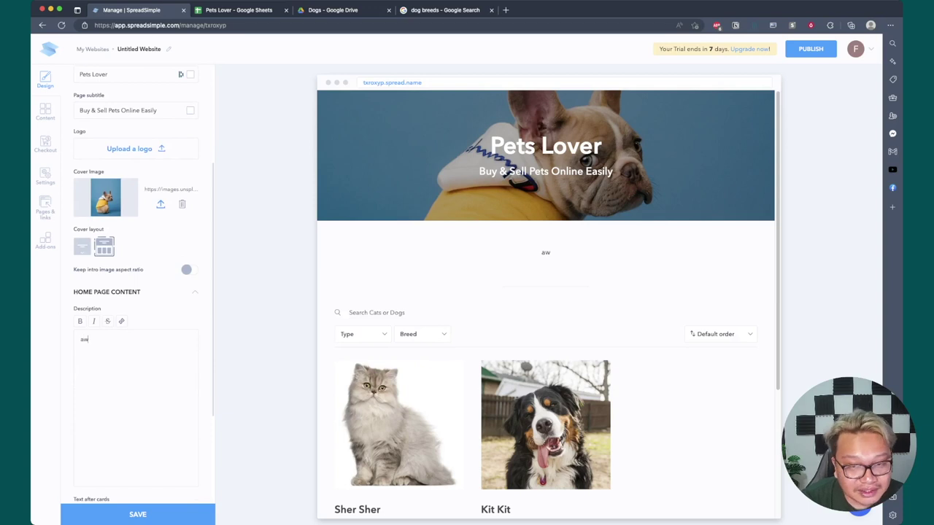
key(BackSpace)
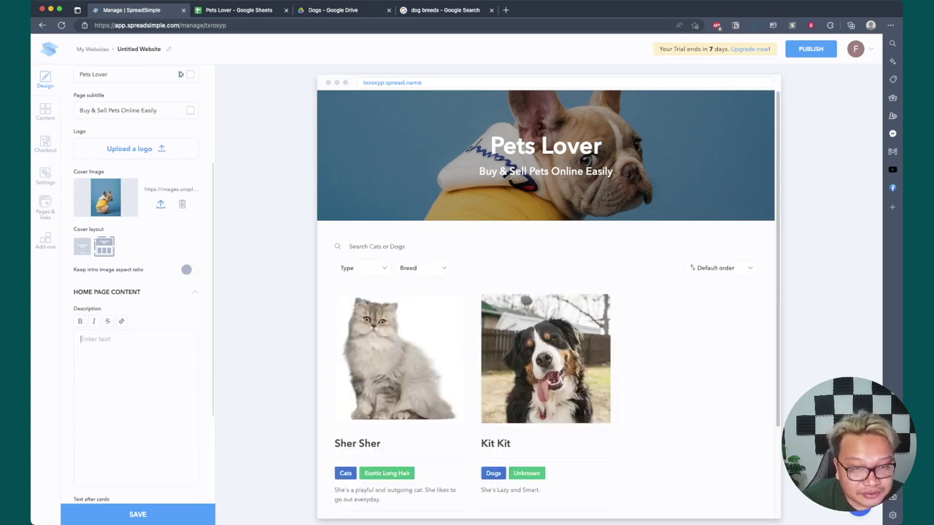
text(You C)
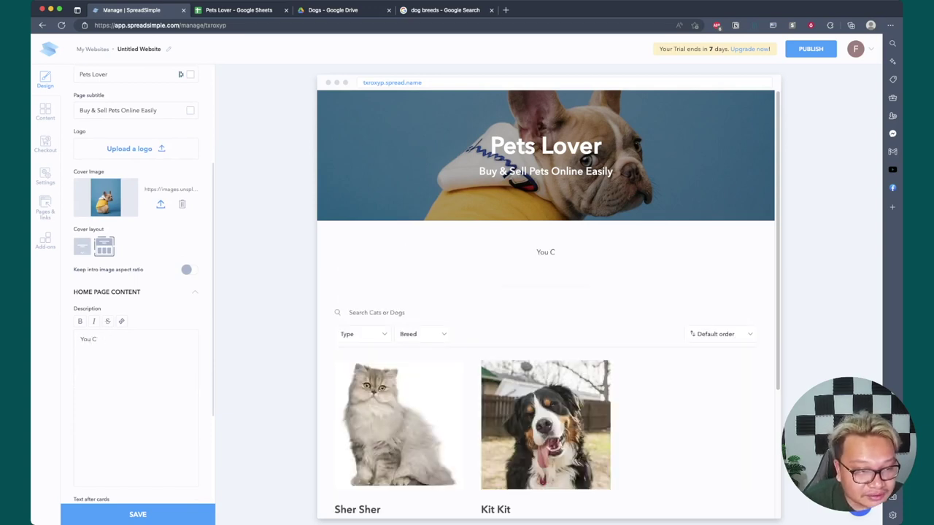
key(BackSpace)
text(can se)
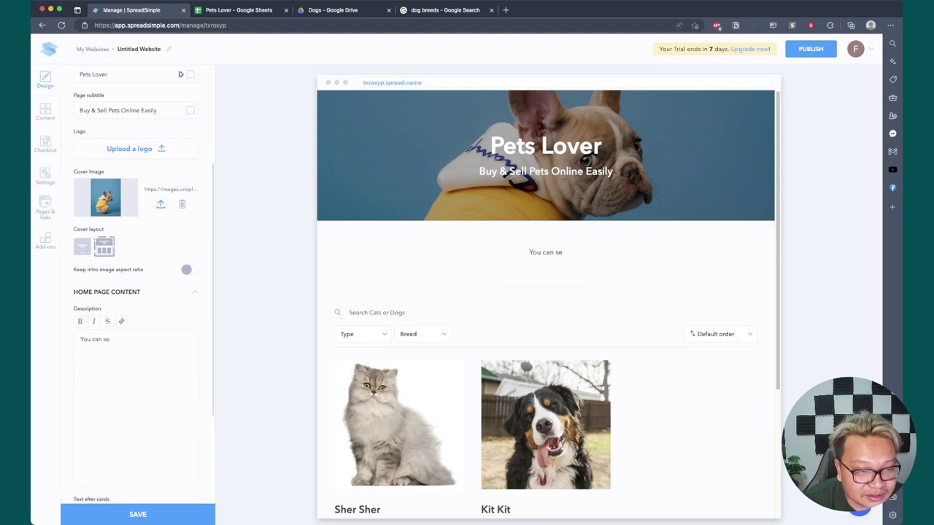
text(ll your pe)
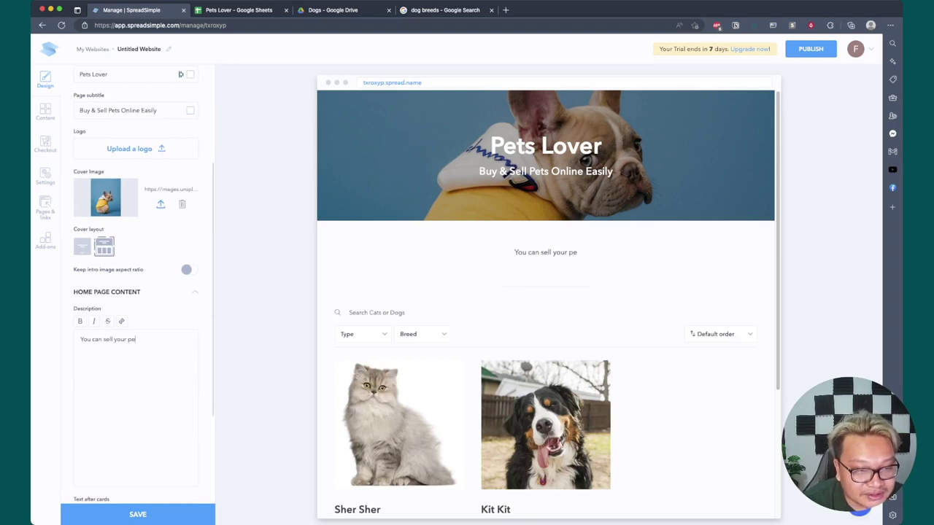
text(ts easily)
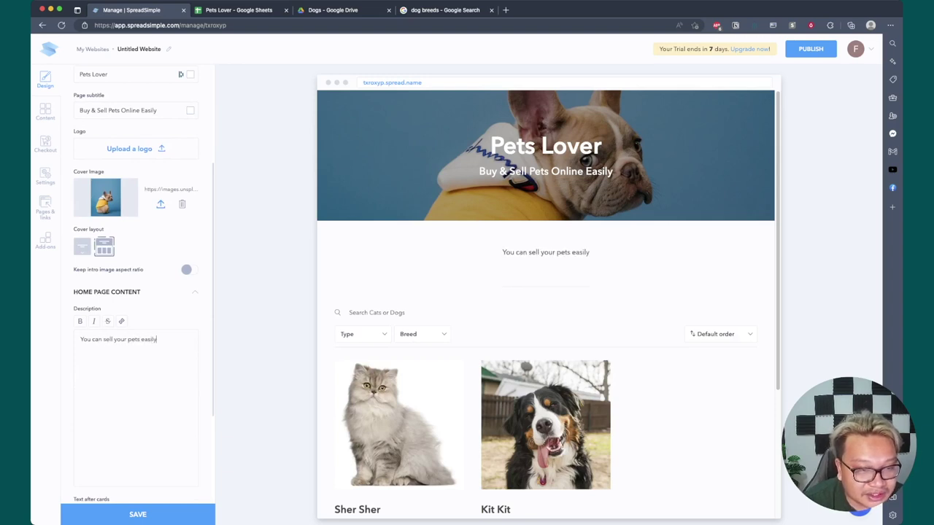
text( here.)
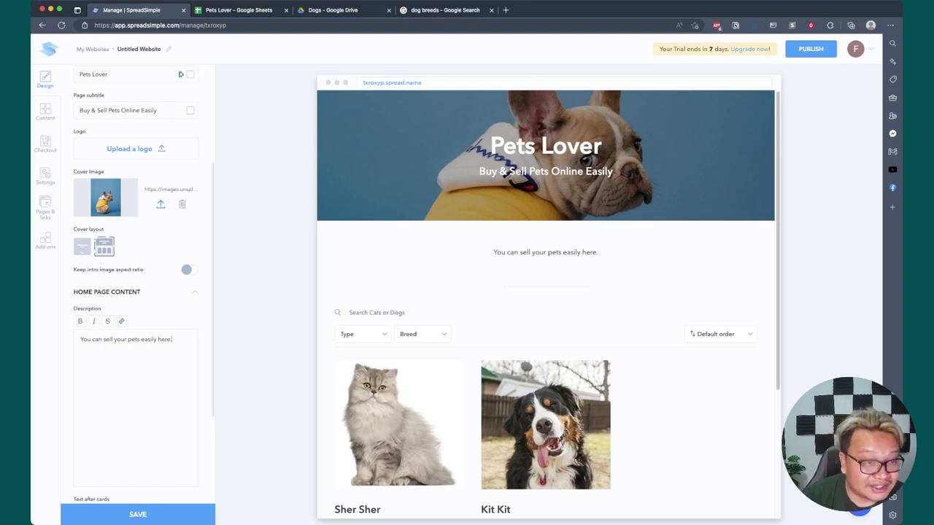
Delete the whole description again and save the website
scroll(143, 285, down, 2)
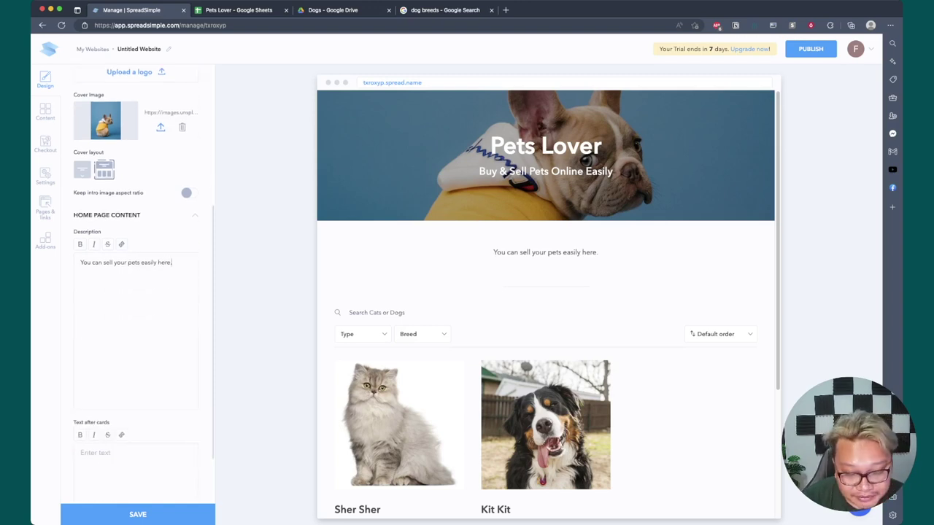
key(super+a)
key(BackSpace)
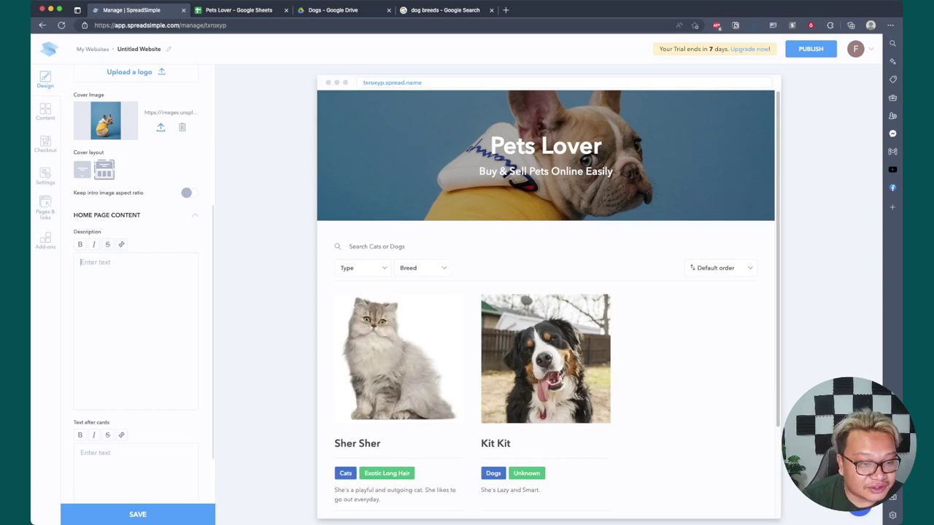
click(138, 514)
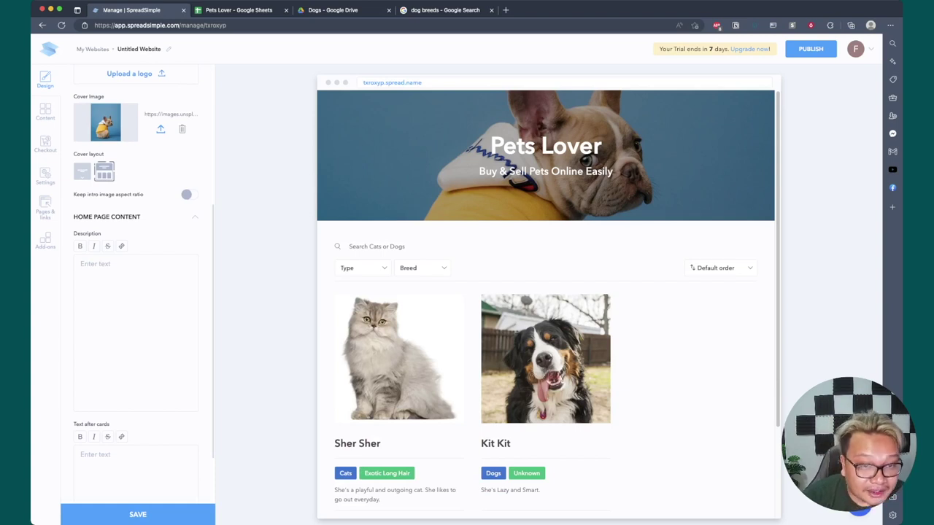
scroll(546, 302, down, 2)
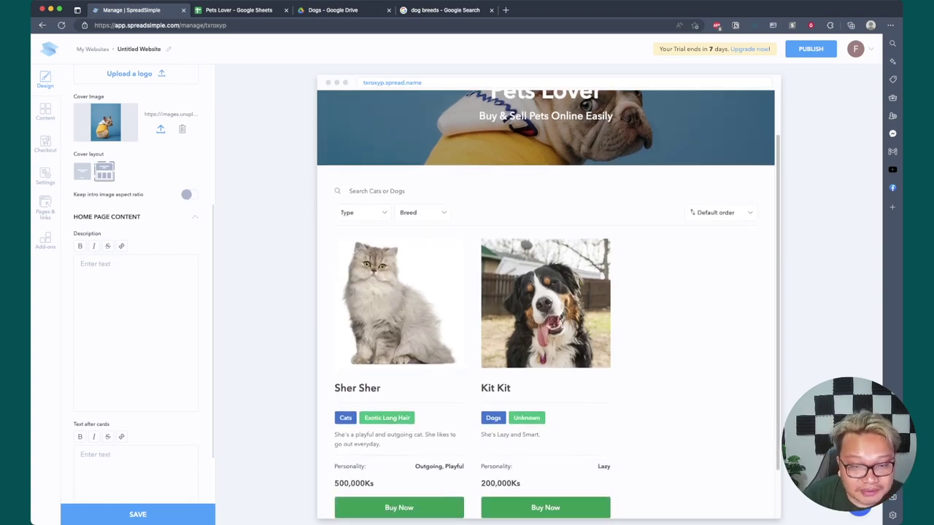
scroll(545, 302, down, 2)
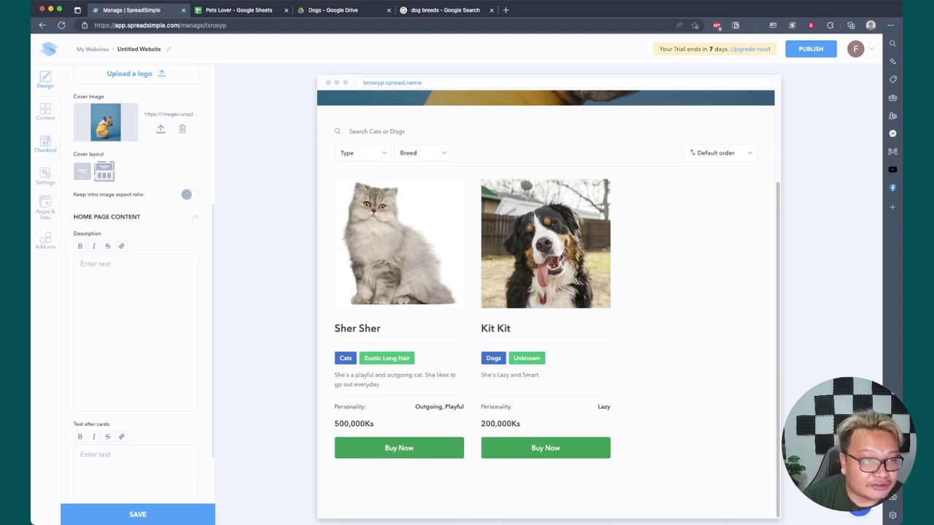
In Checkout cart settings, keep the shopping cart view as Popup
click(45, 144)
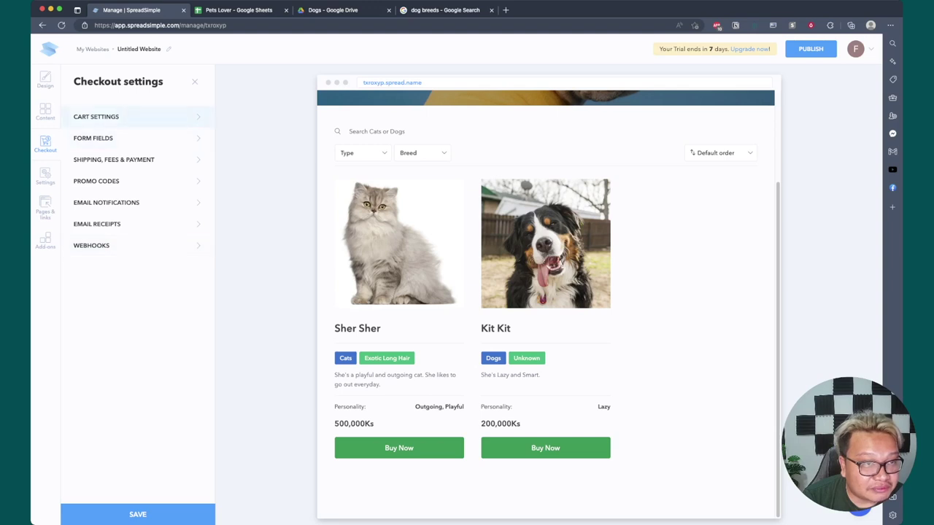
click(109, 117)
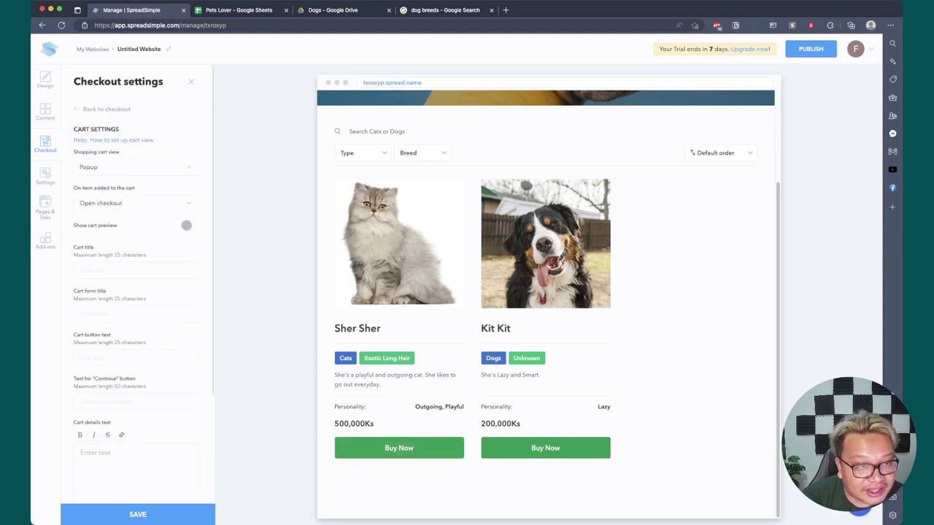
click(133, 167)
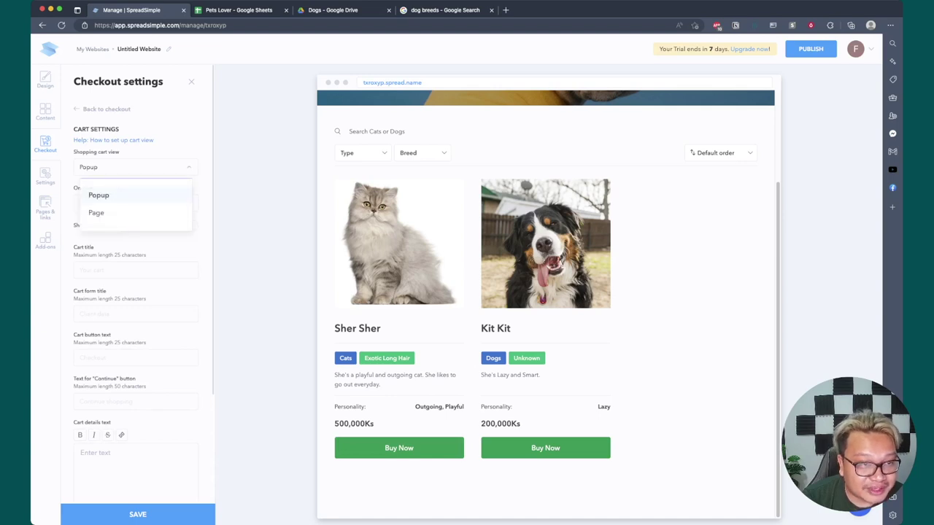
click(99, 194)
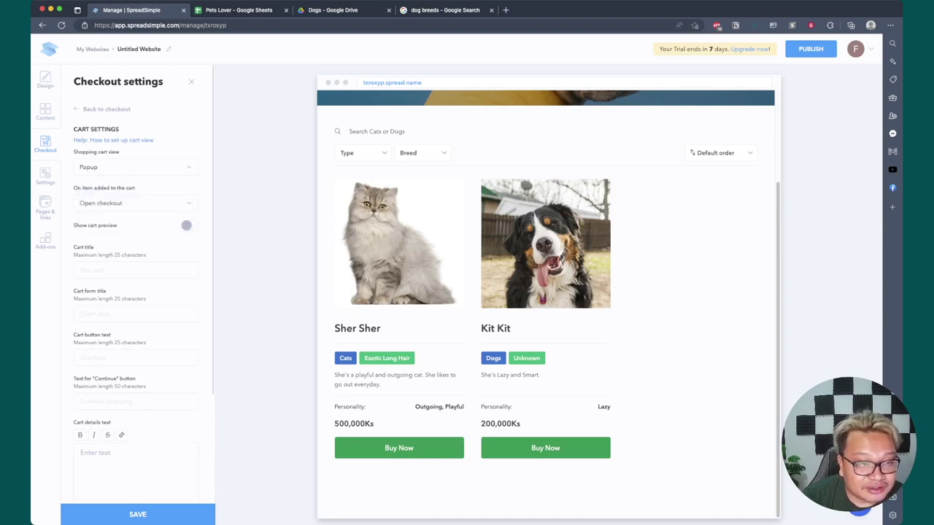
Test the cart by adding Sher Sher in the preview, then close the popup
scroll(137, 292, down, 2)
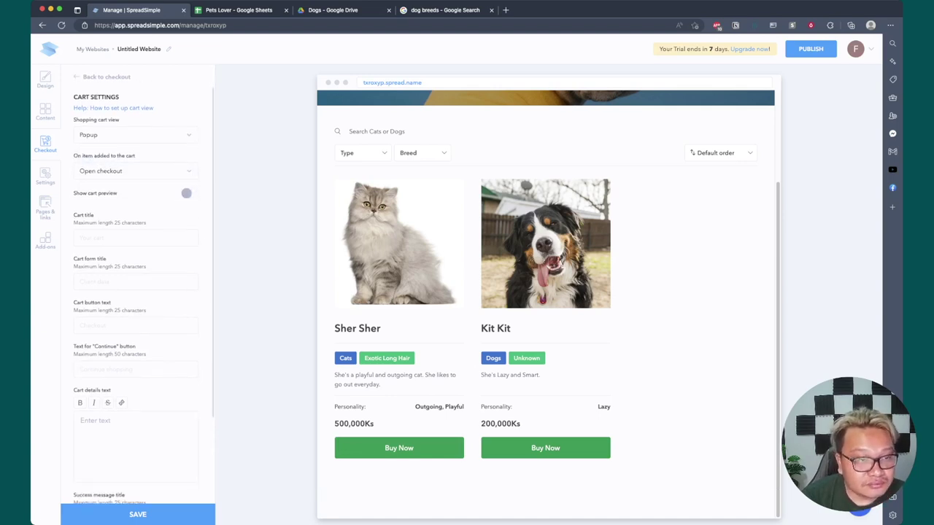
scroll(133, 281, down, 1)
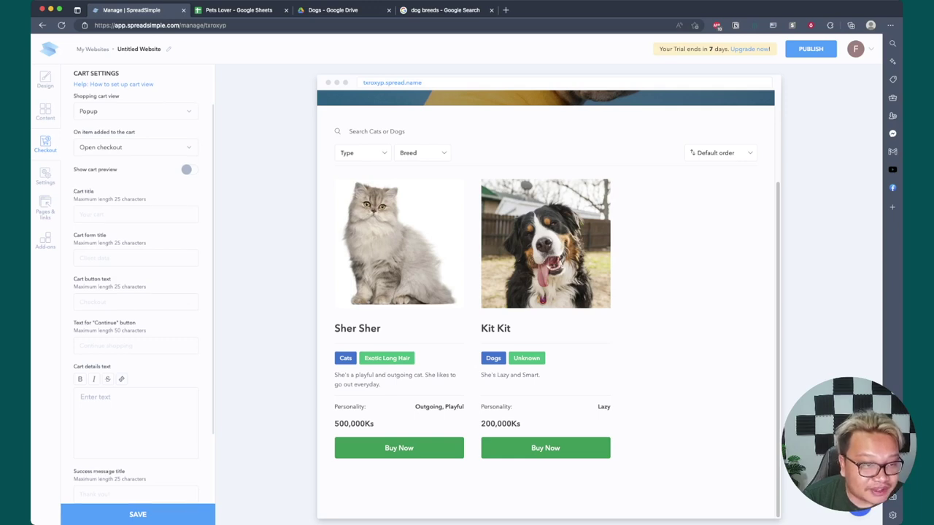
scroll(137, 291, down, 2)
scroll(137, 292, down, 1)
scroll(138, 292, down, 2)
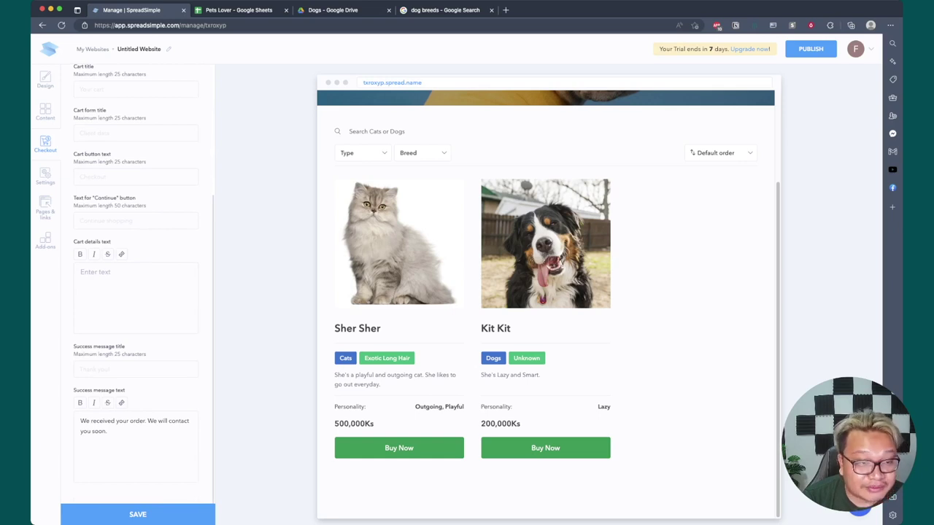
click(399, 448)
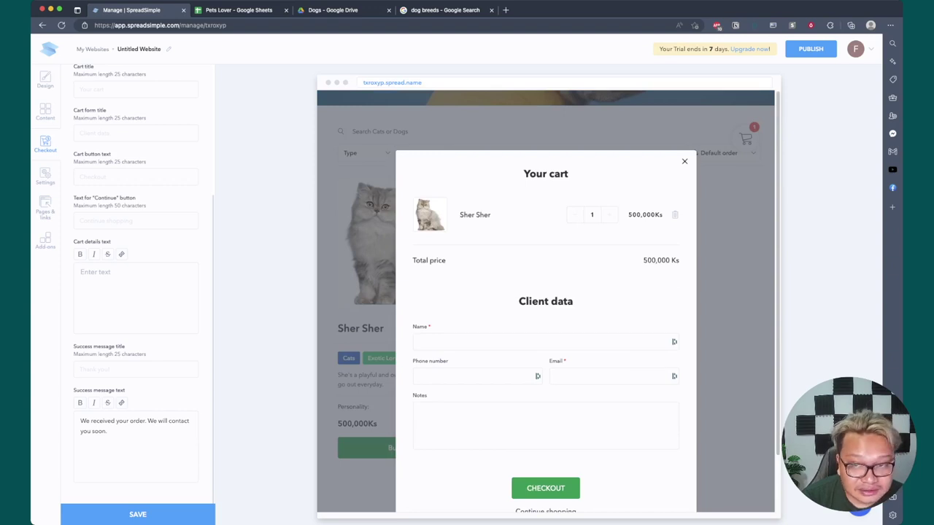
click(684, 161)
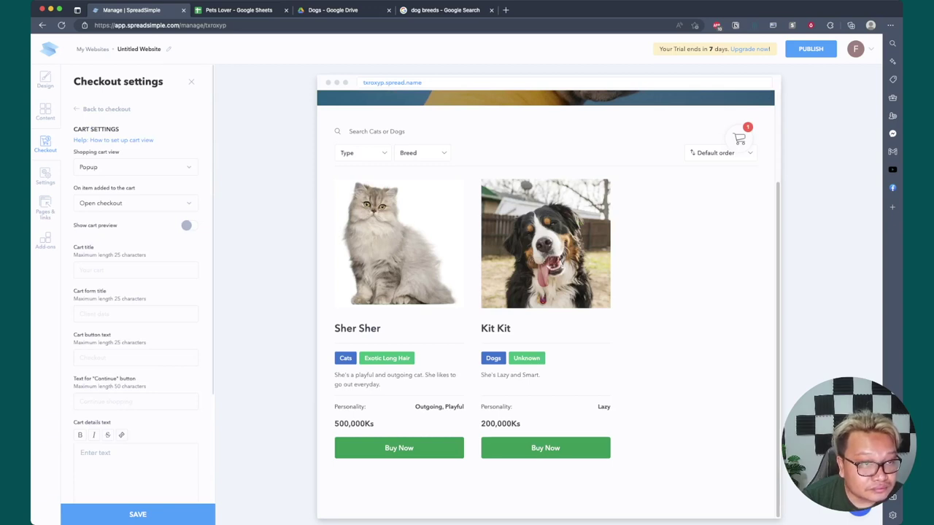
Add a Required validation rule to the Phone number checkout field
click(107, 108)
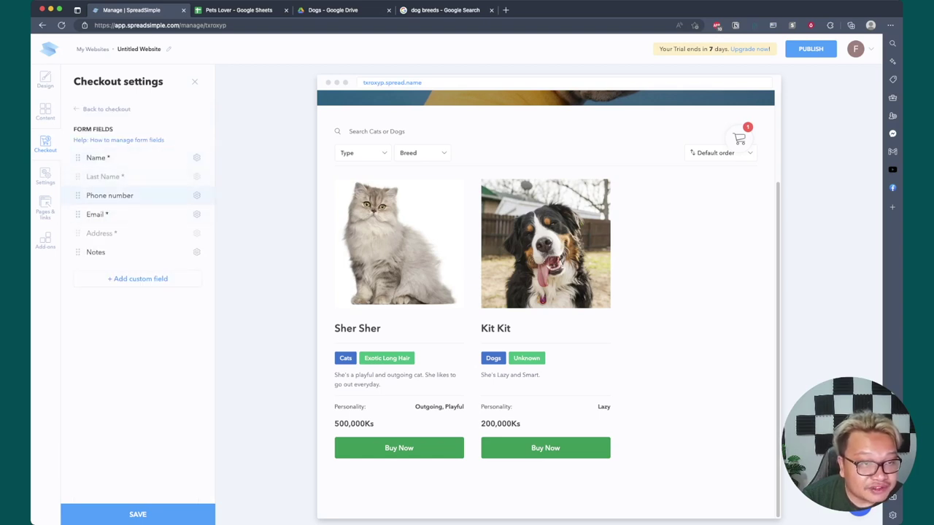
click(196, 195)
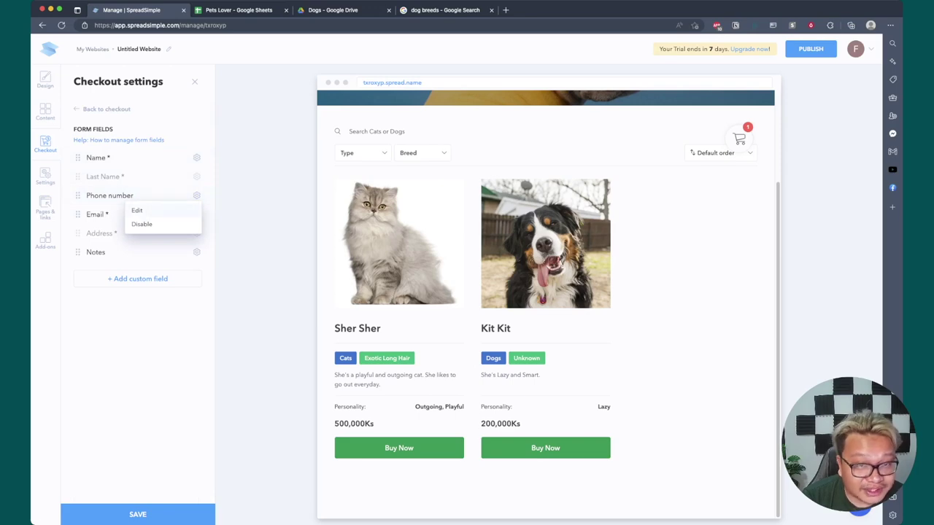
click(137, 210)
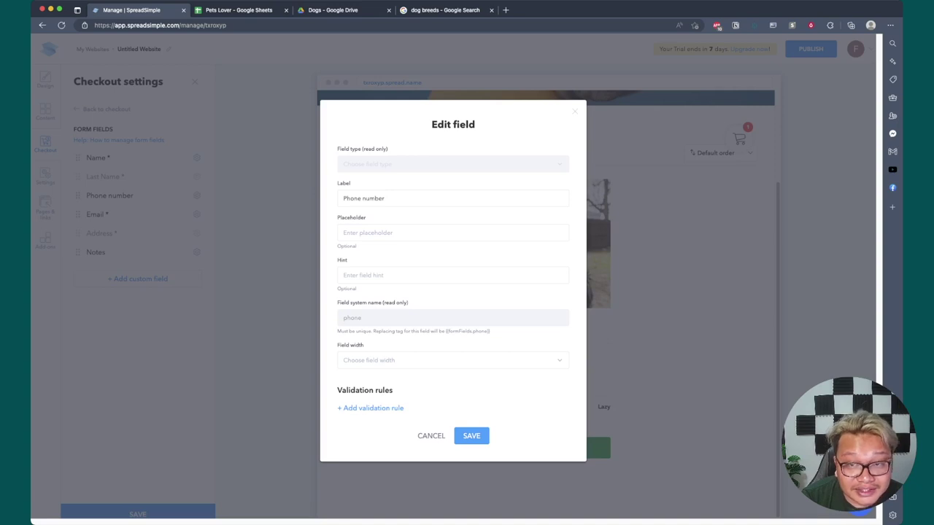
key(Escape)
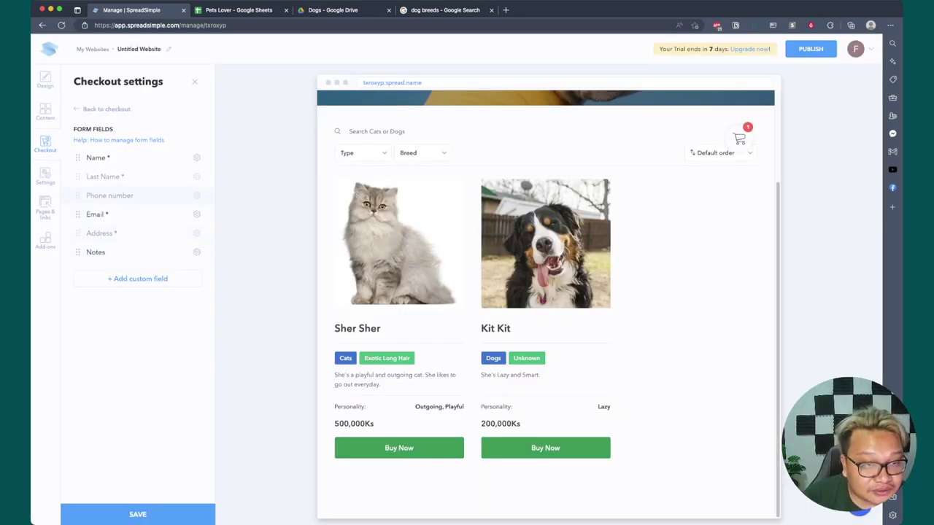
click(196, 196)
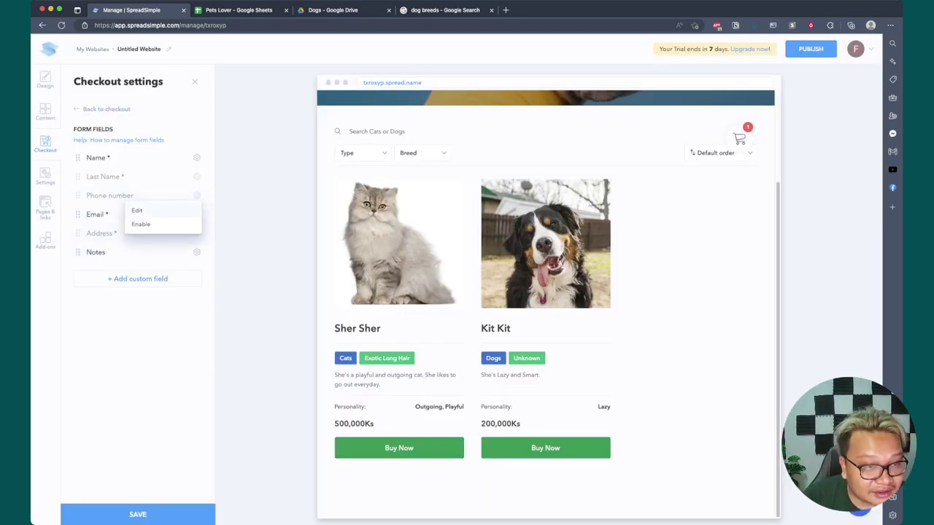
click(137, 210)
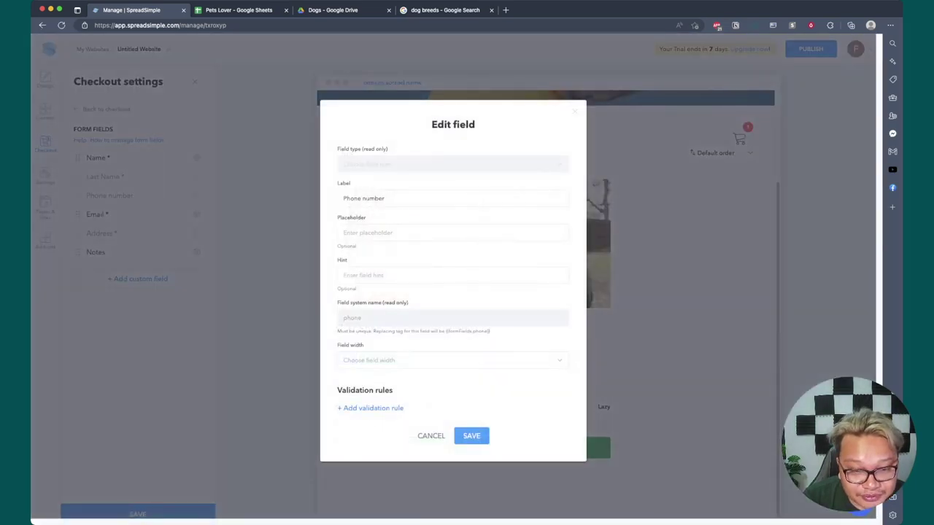
click(372, 408)
click(386, 426)
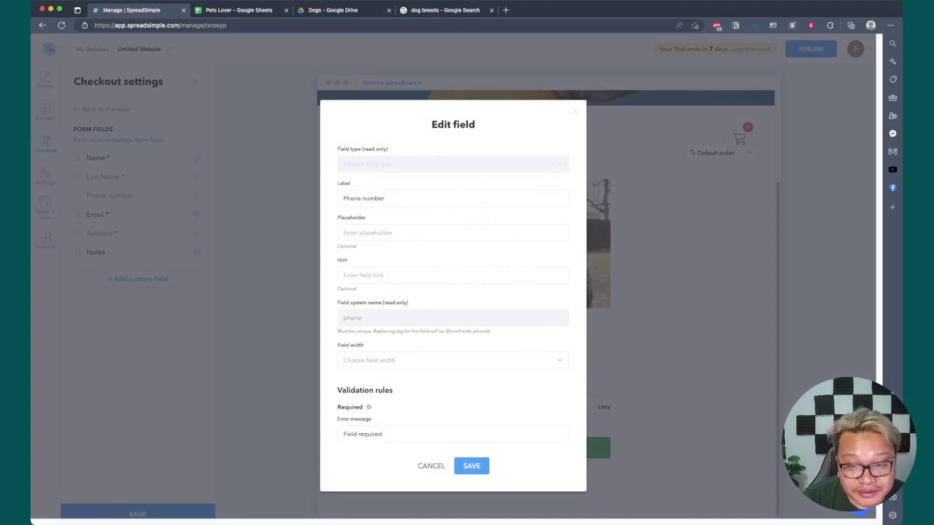
click(471, 465)
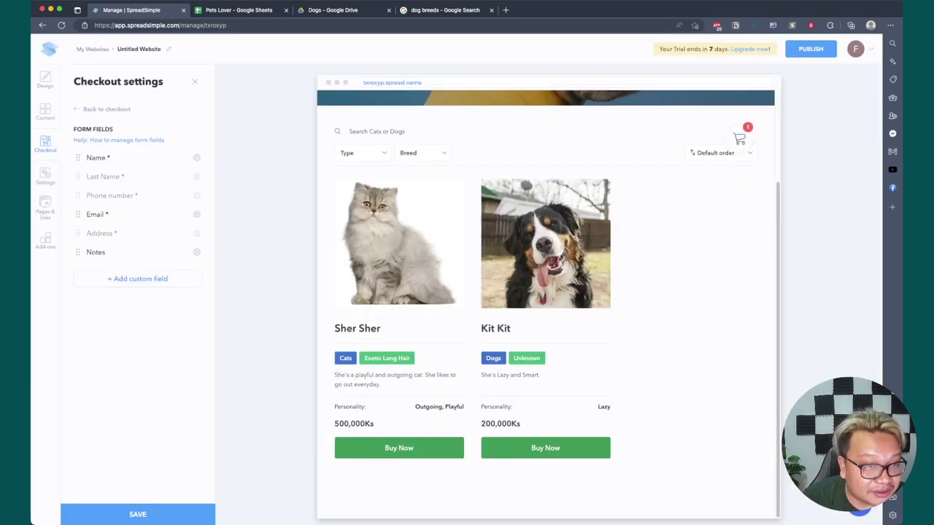
Enable the Phone number field, disable Email, and save the website
click(197, 196)
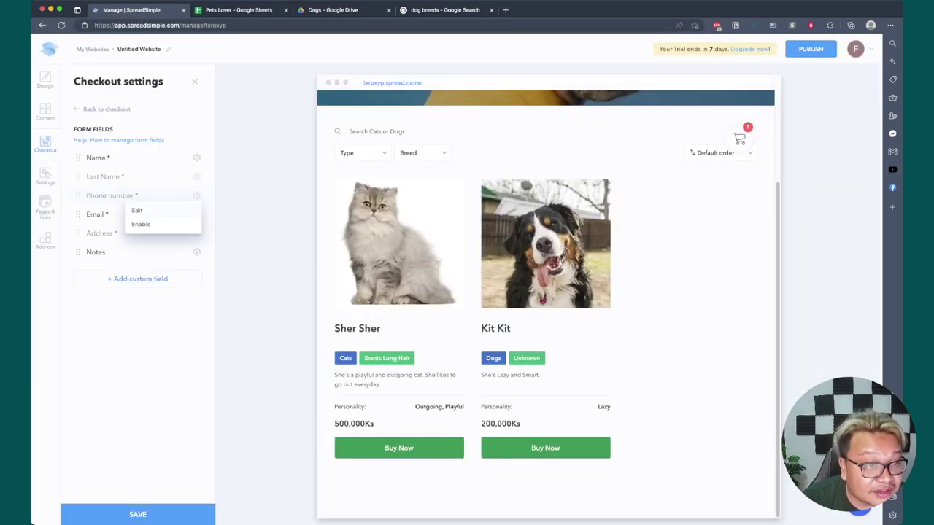
click(141, 224)
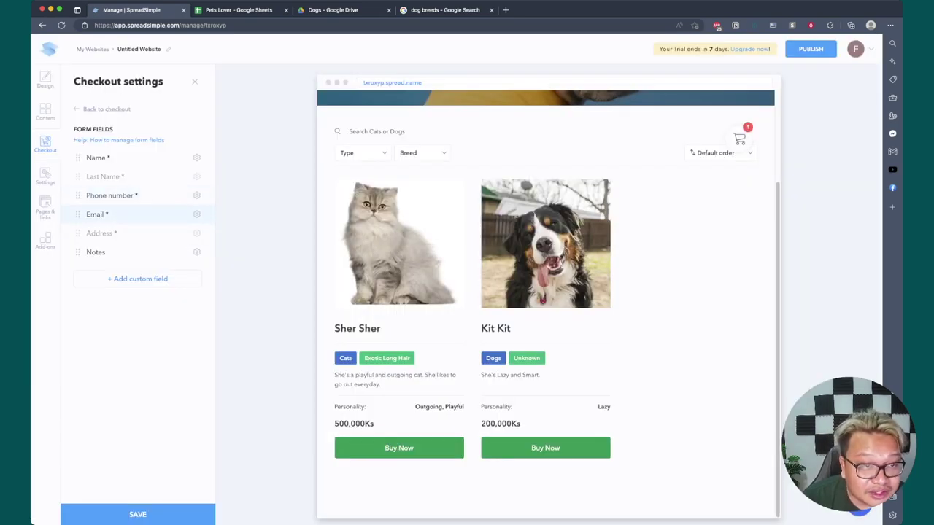
click(196, 214)
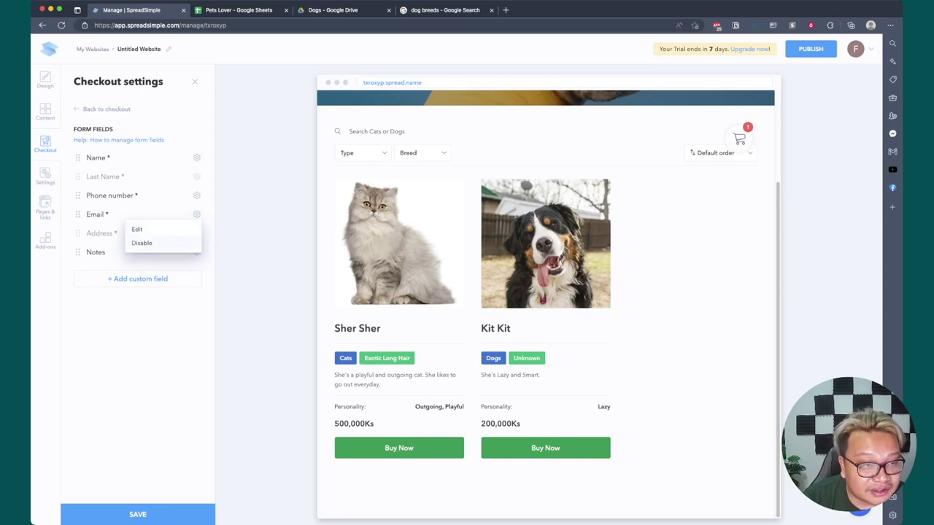
click(141, 243)
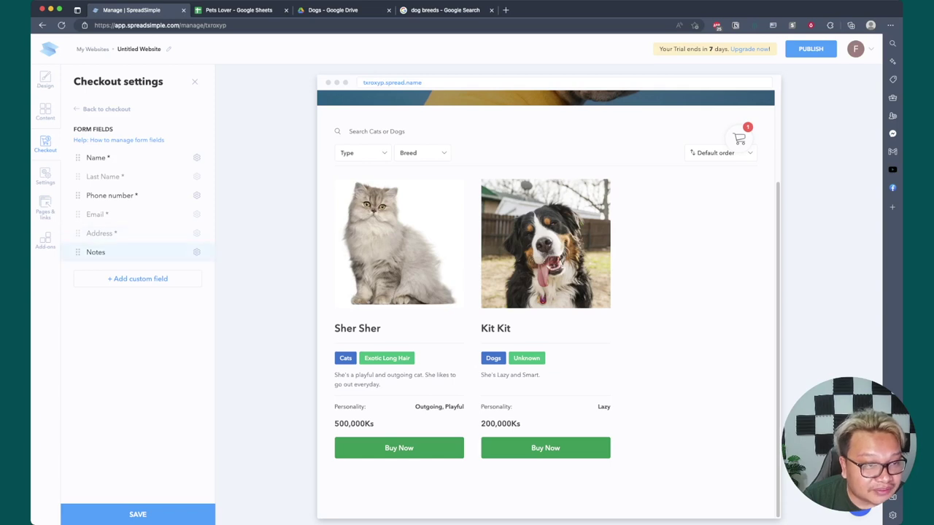
click(196, 251)
key(Escape)
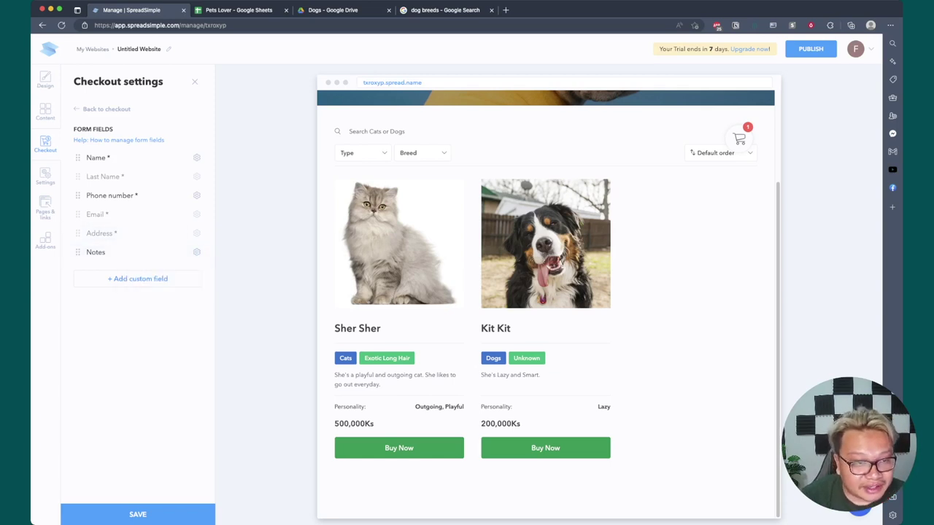
click(137, 514)
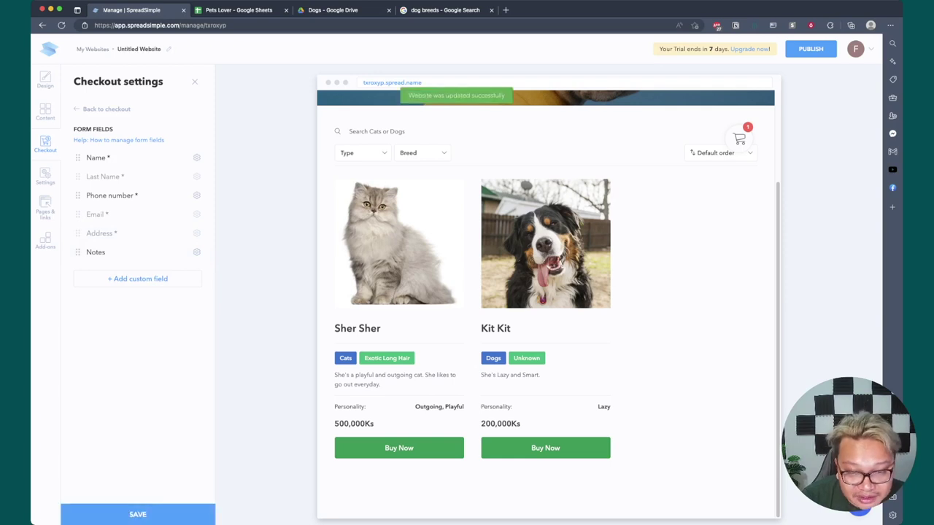
Add Sher Sher to the cart, set the Phone number field to Full width, and save the site
click(398, 448)
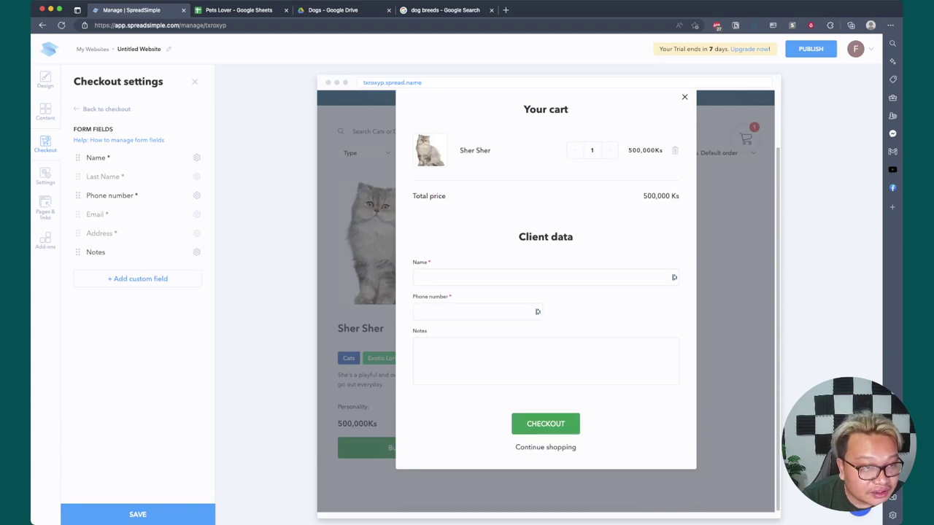
click(196, 195)
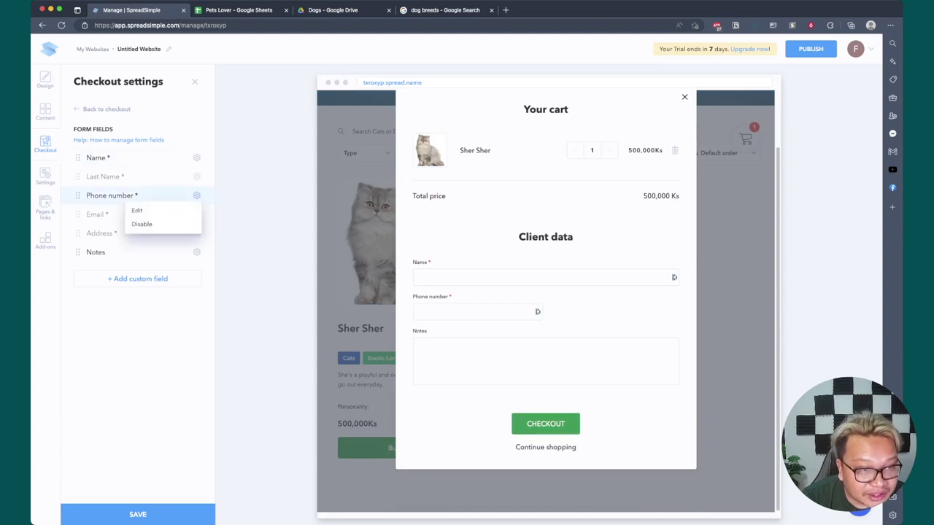
click(136, 210)
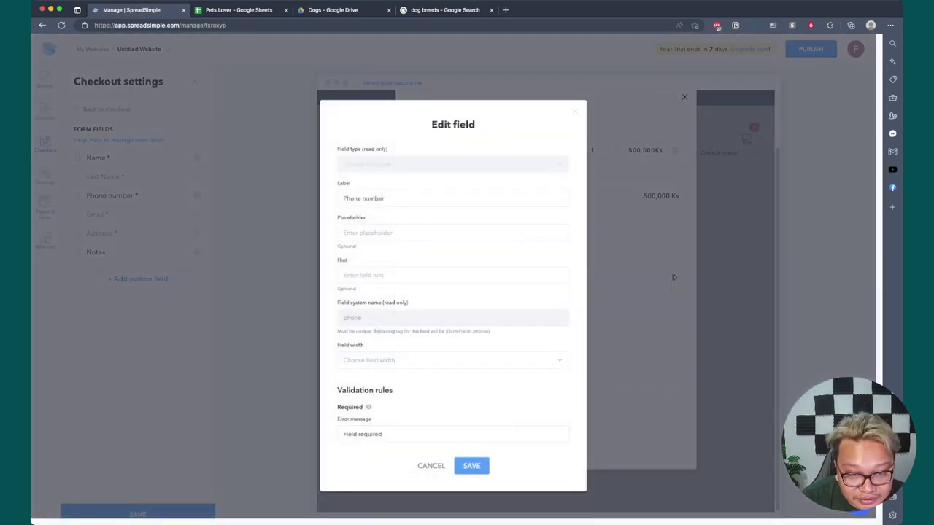
click(448, 359)
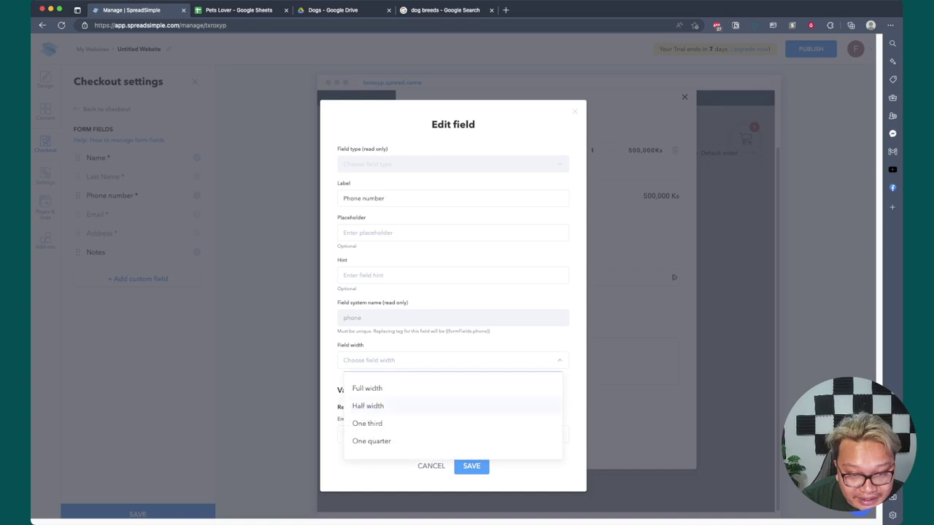
click(367, 388)
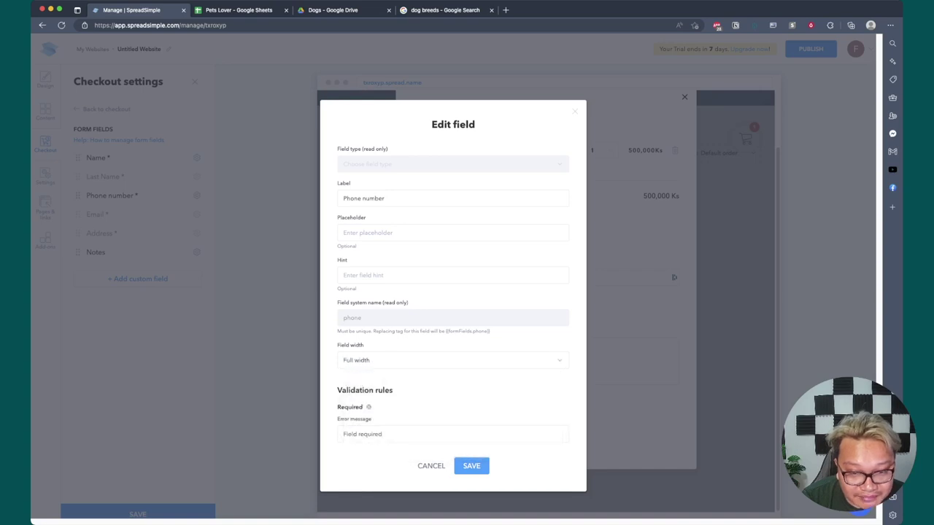
click(471, 465)
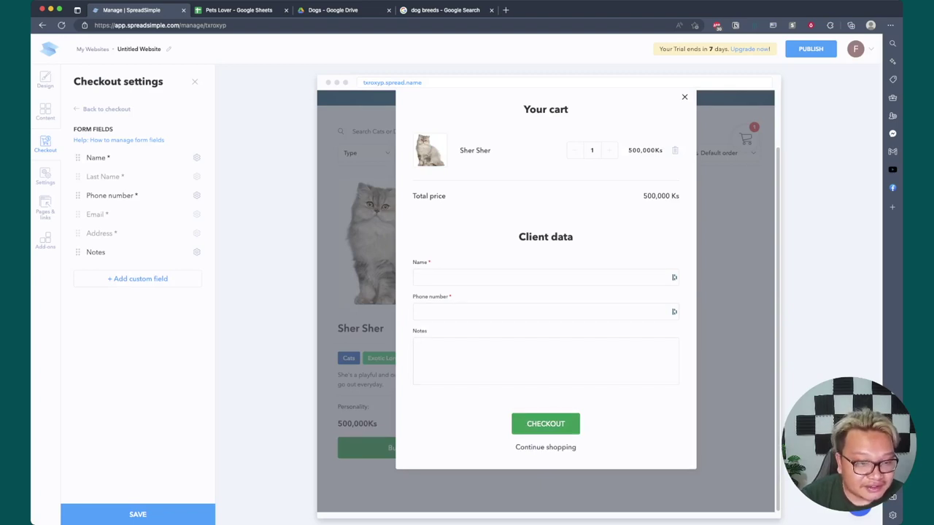
click(138, 515)
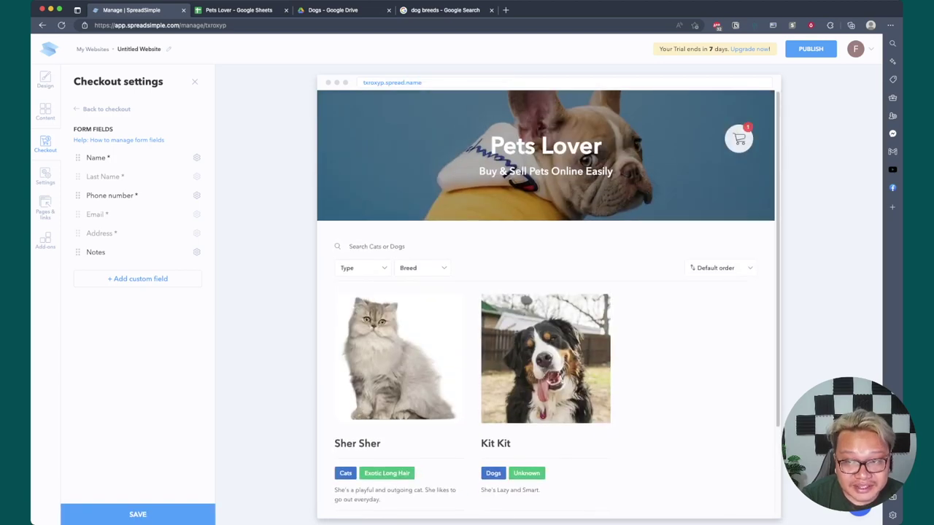
Add Kit Kit to the cart, remove Sher Sher, close the cart, and go back to checkout settings
scroll(546, 291, down, 3)
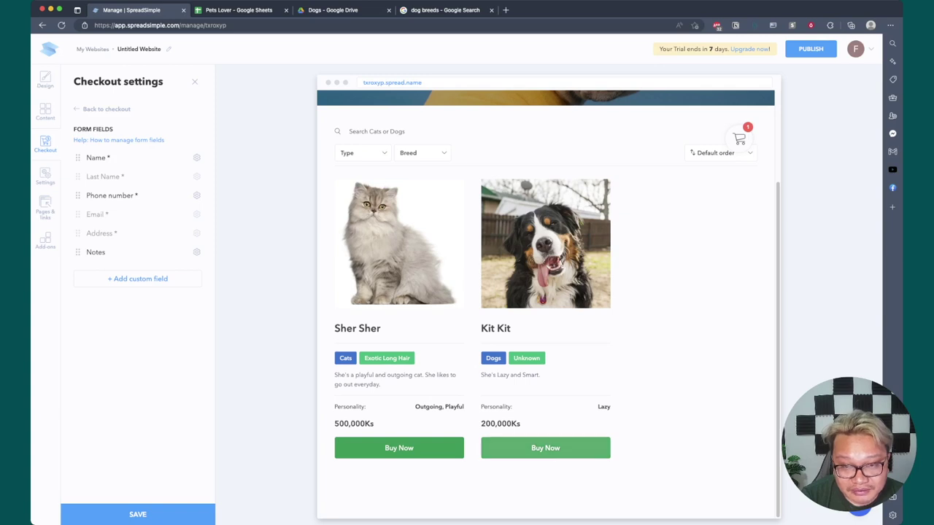
click(545, 448)
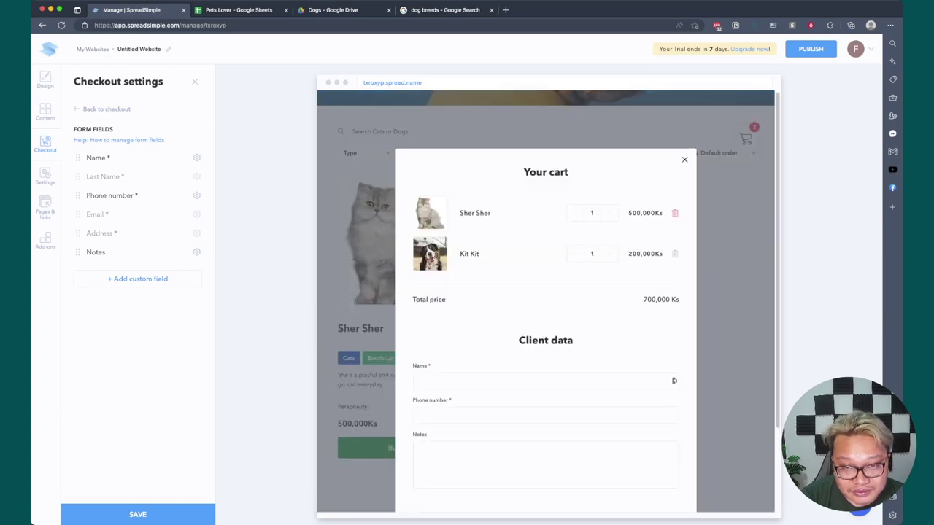
click(675, 213)
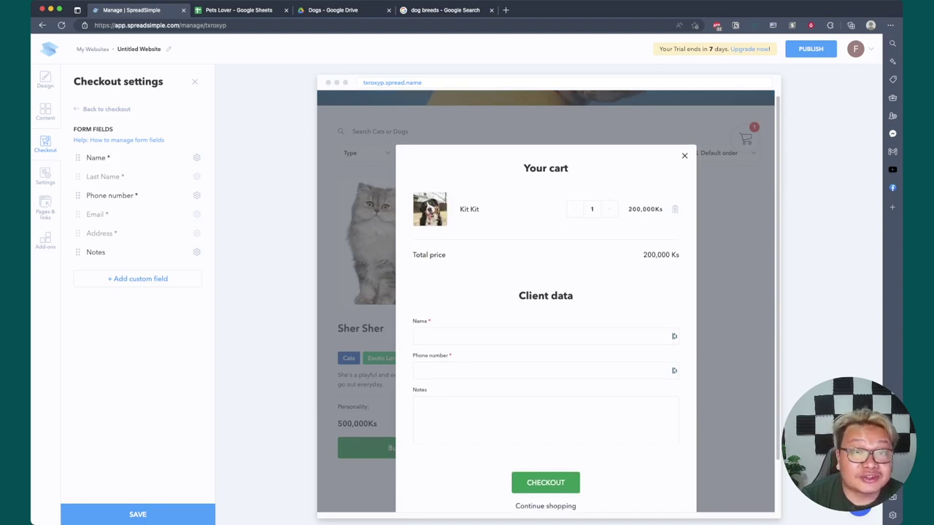
scroll(546, 292, down, 2)
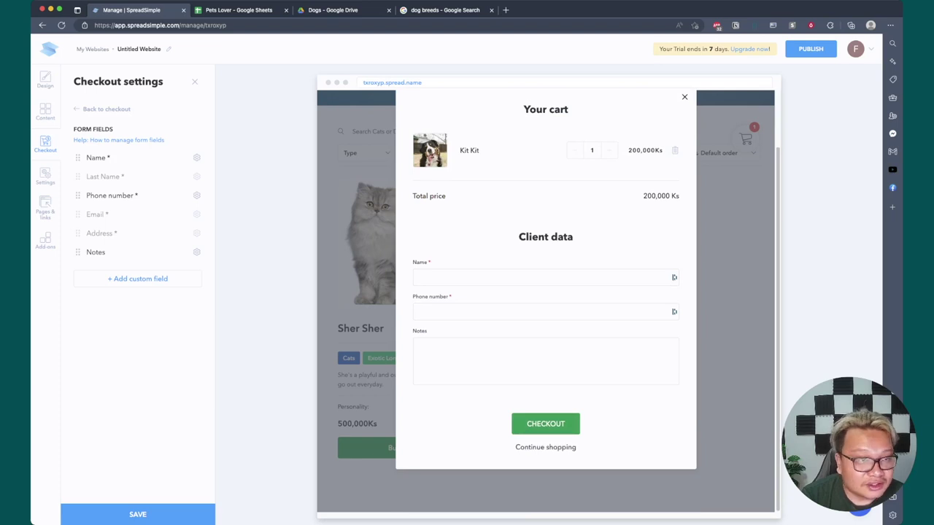
click(684, 96)
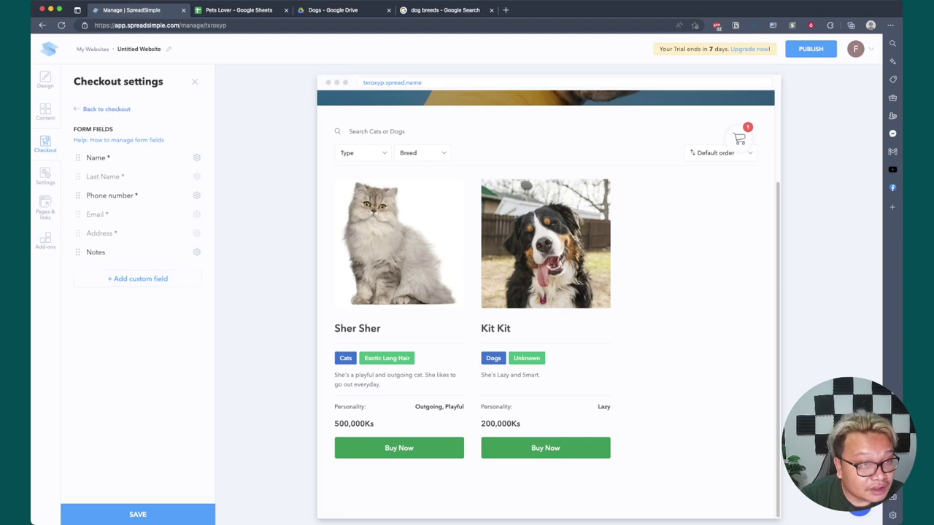
click(107, 109)
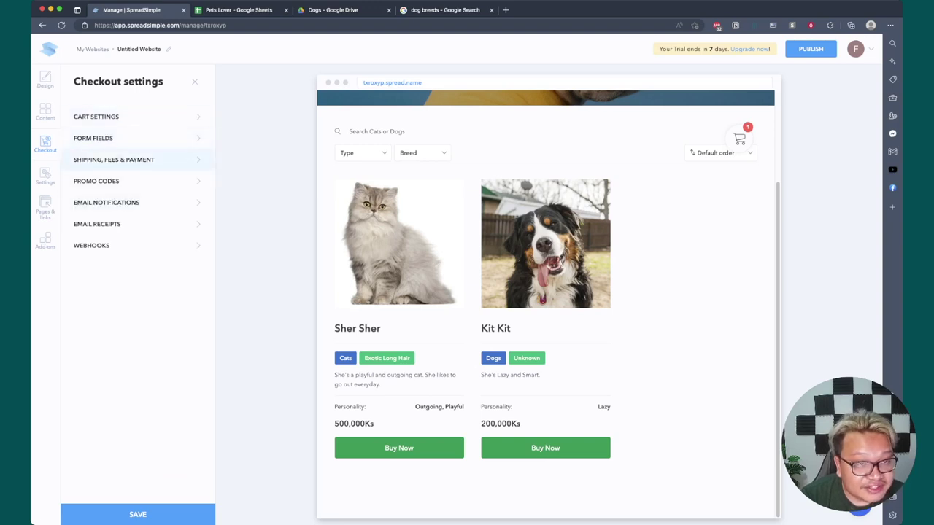
In Shipping, Fees & Payment, look at the shipping method, fee and payment options without adding any
click(114, 159)
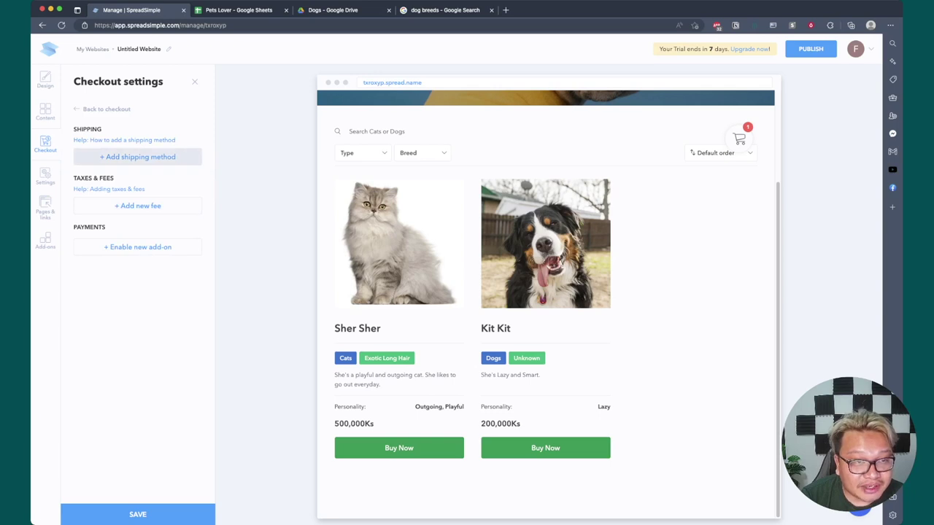
click(139, 157)
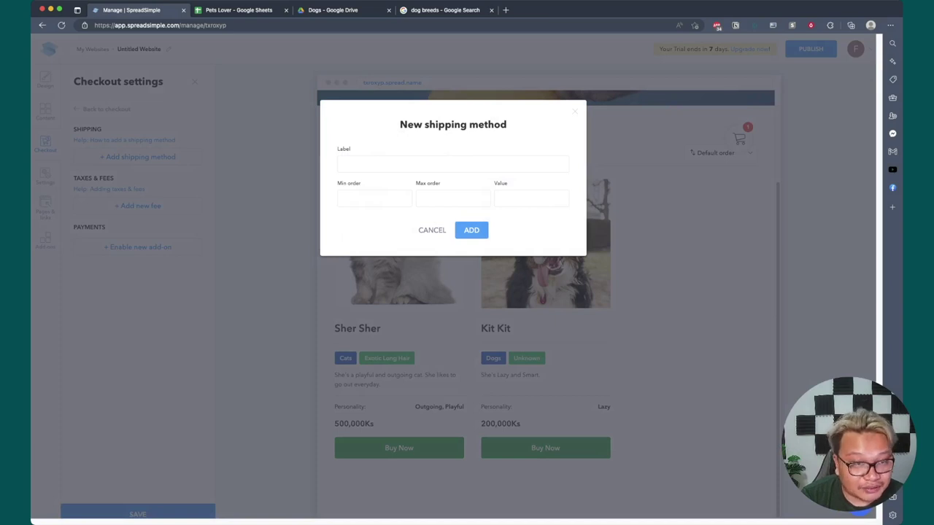
key(Escape)
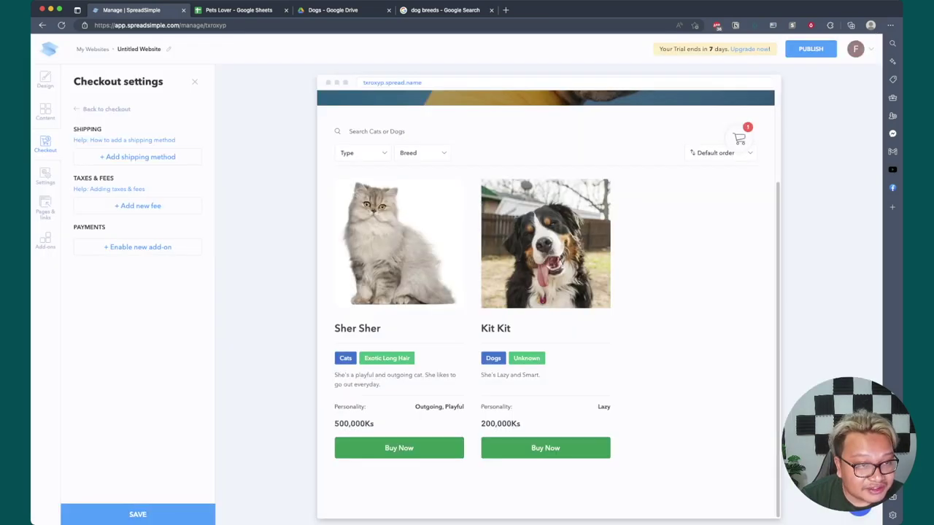
click(138, 205)
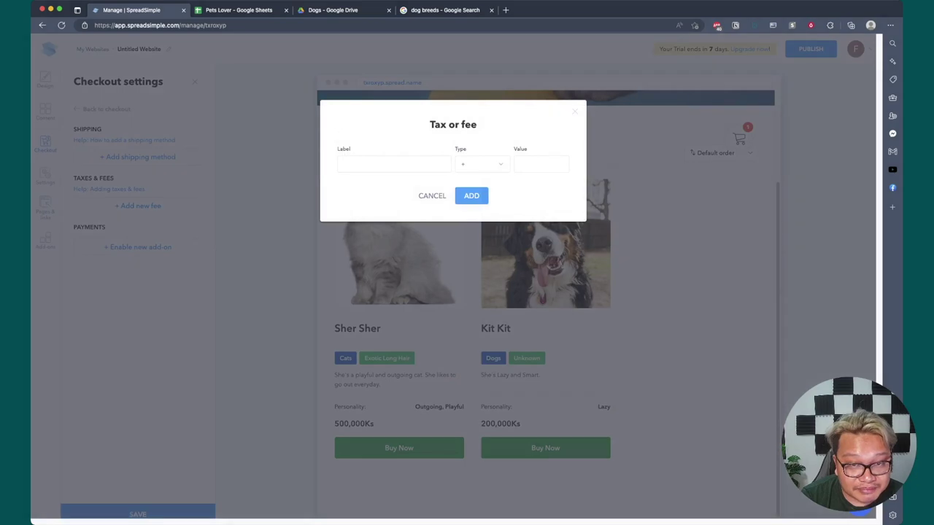
key(Escape)
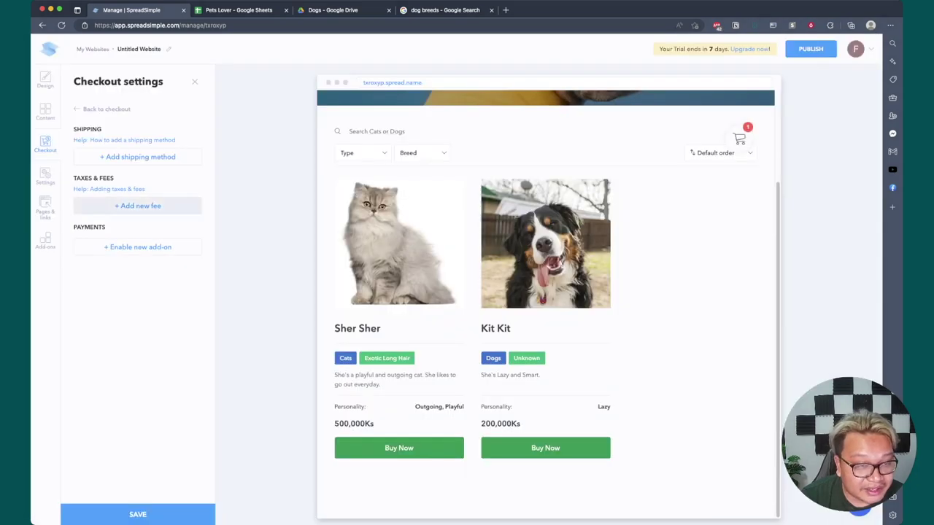
click(138, 247)
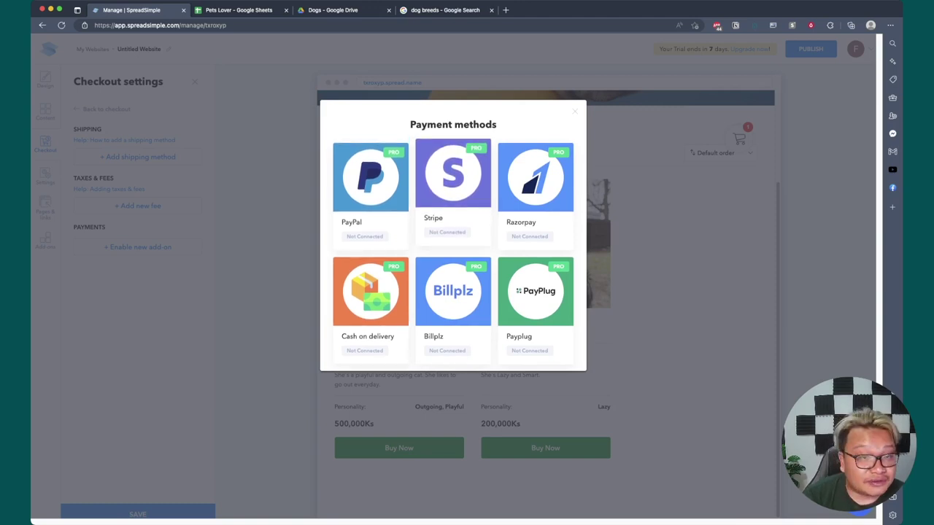
click(574, 111)
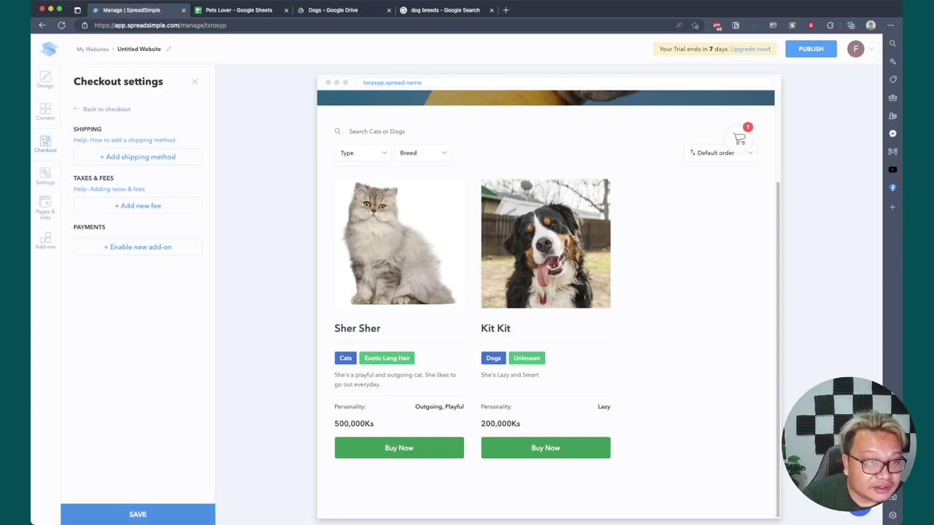
Review the Promo Codes and Email Notifications settings, then save the website
click(137, 514)
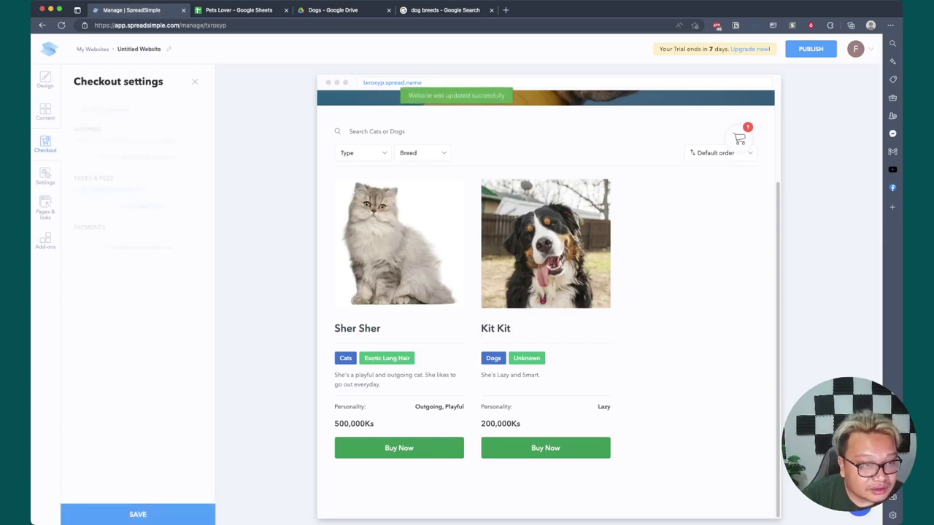
click(131, 181)
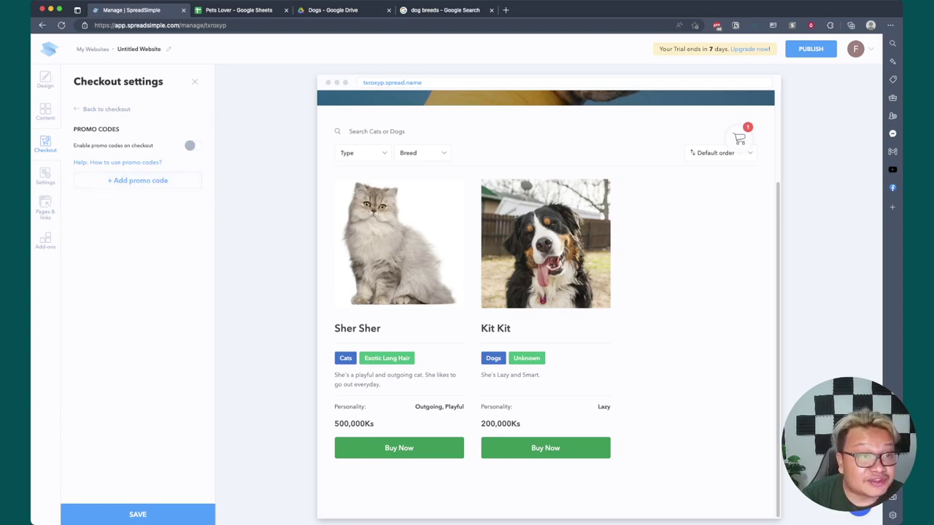
click(107, 109)
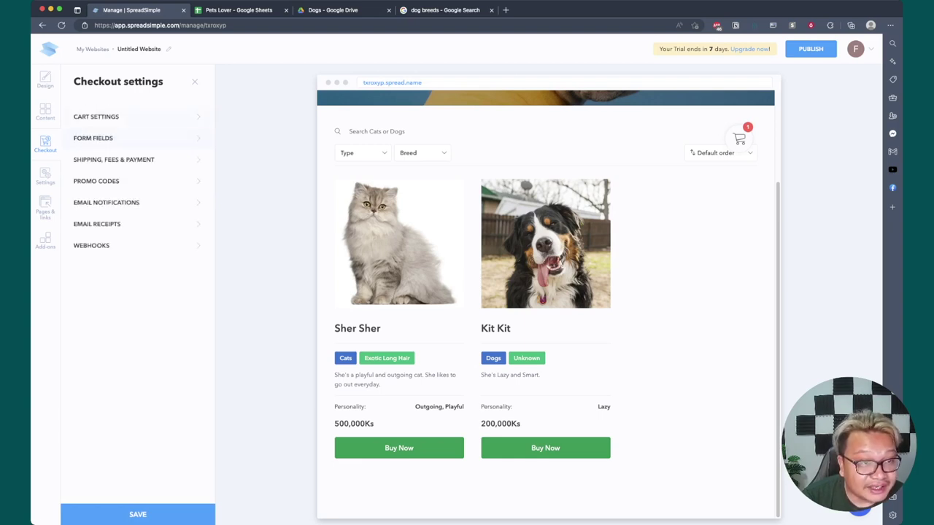
click(196, 202)
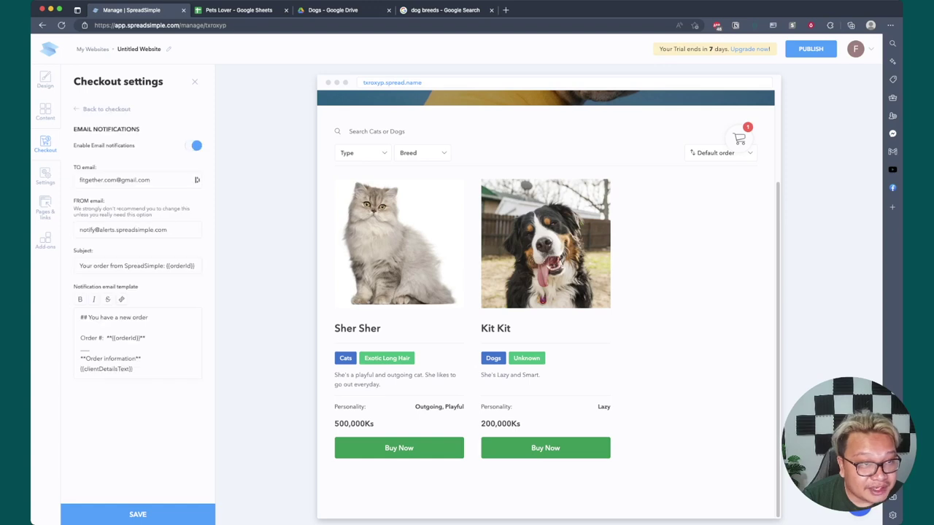
click(107, 109)
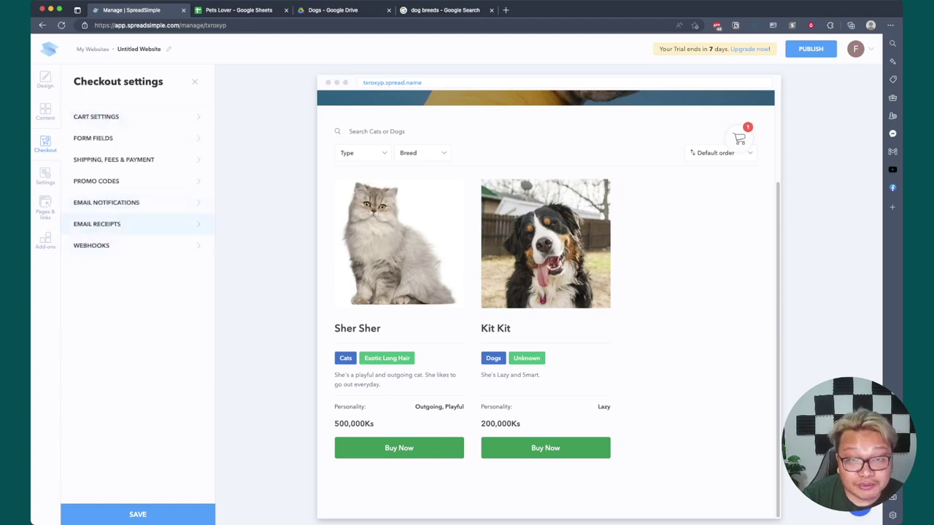
click(129, 514)
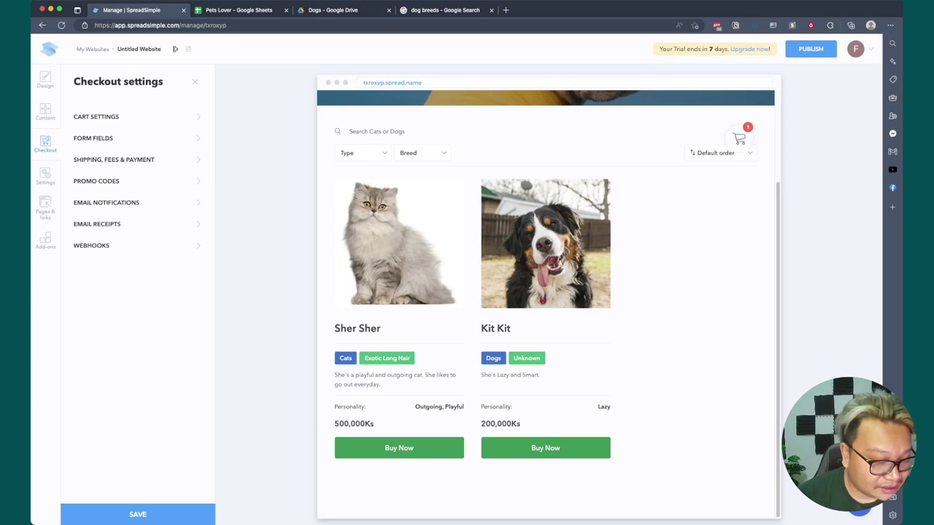
Rename the untitled website to 'Pets Lover' and save it
click(175, 49)
text(Pet)
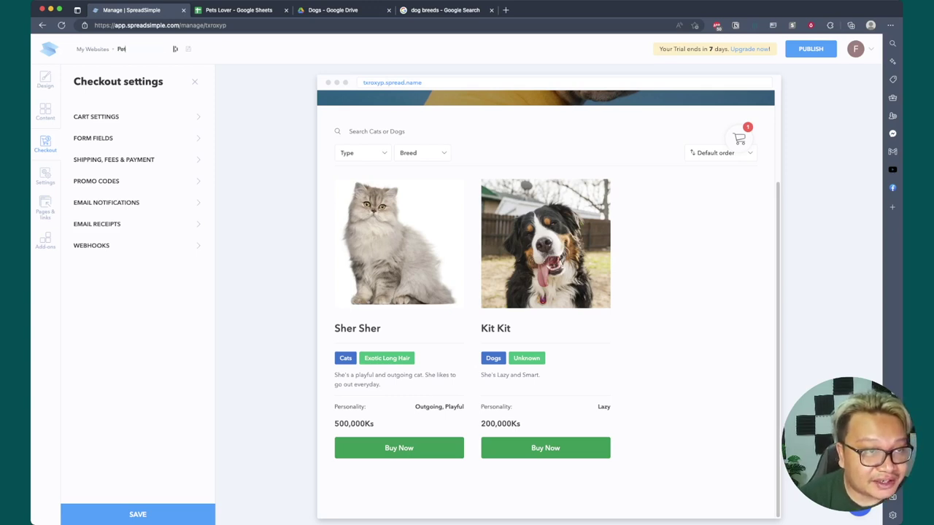
text(s Lover)
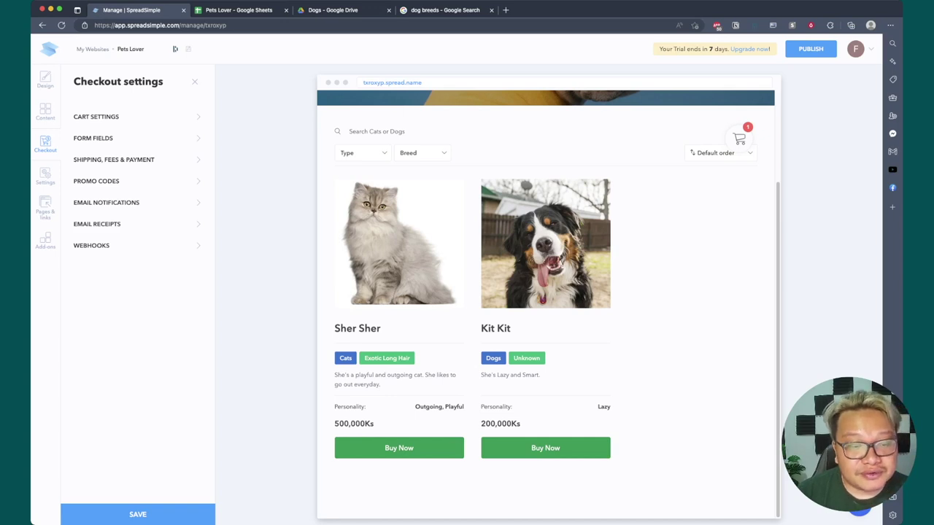
click(138, 515)
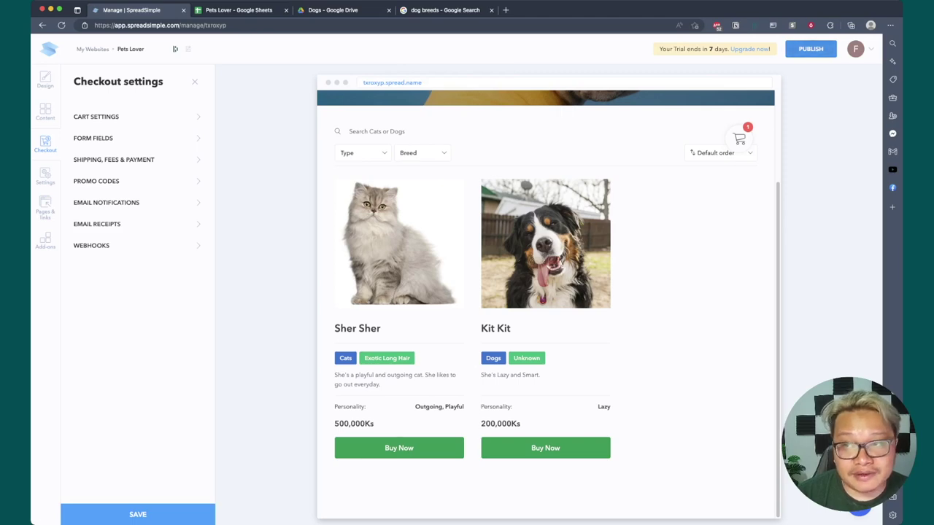
Publish the site with subdomain 'petslover' and copy the petslover.spread.name address
click(810, 49)
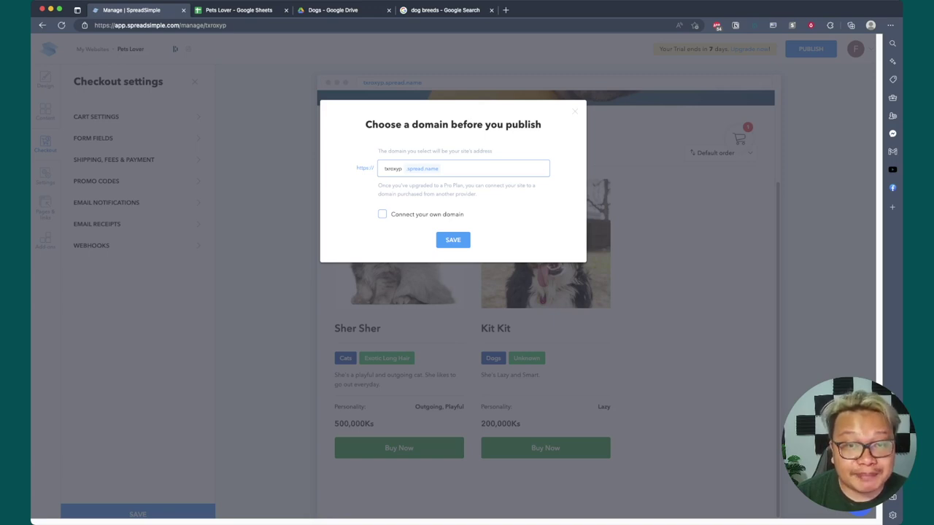
key(super+a)
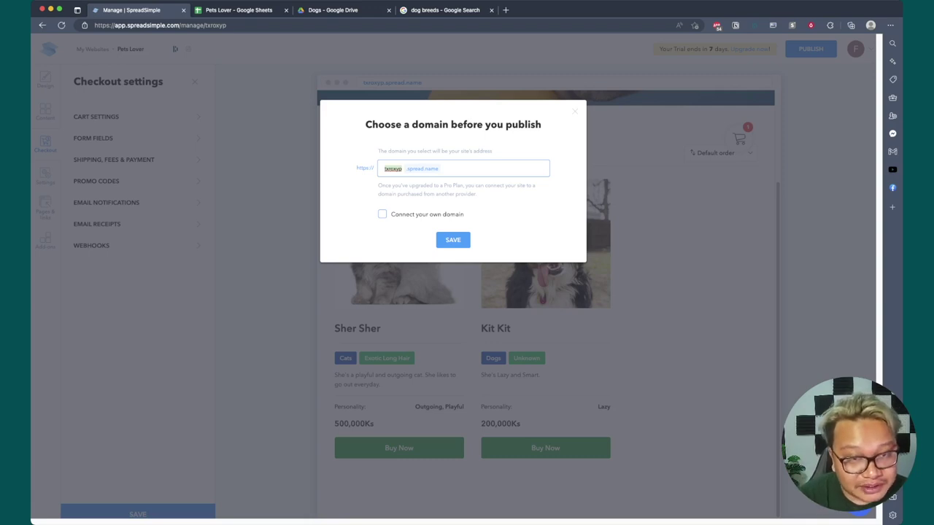
text(pets)
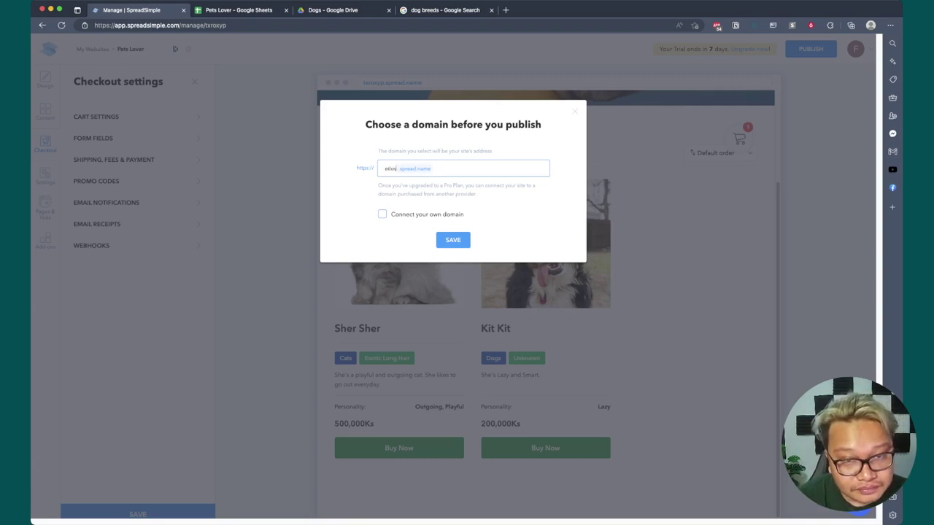
text(love)
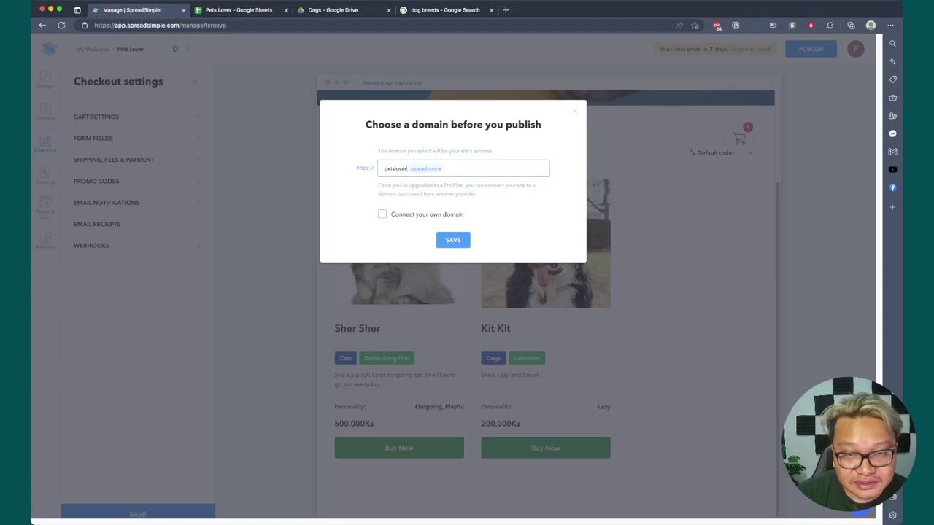
text(r)
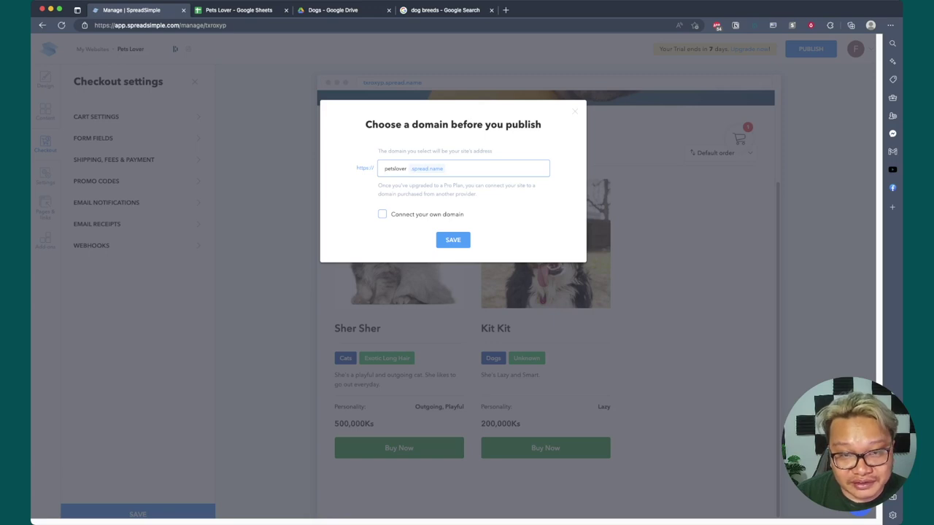
key(Return)
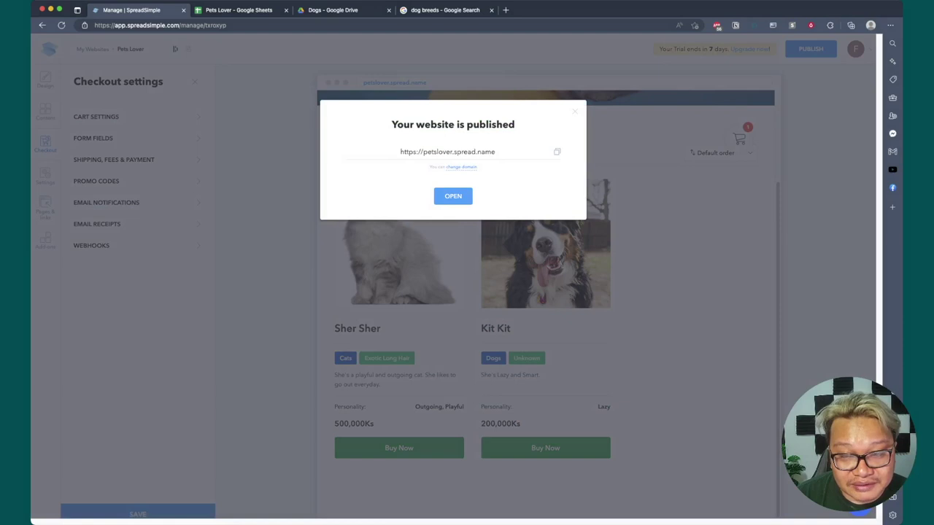
click(447, 151)
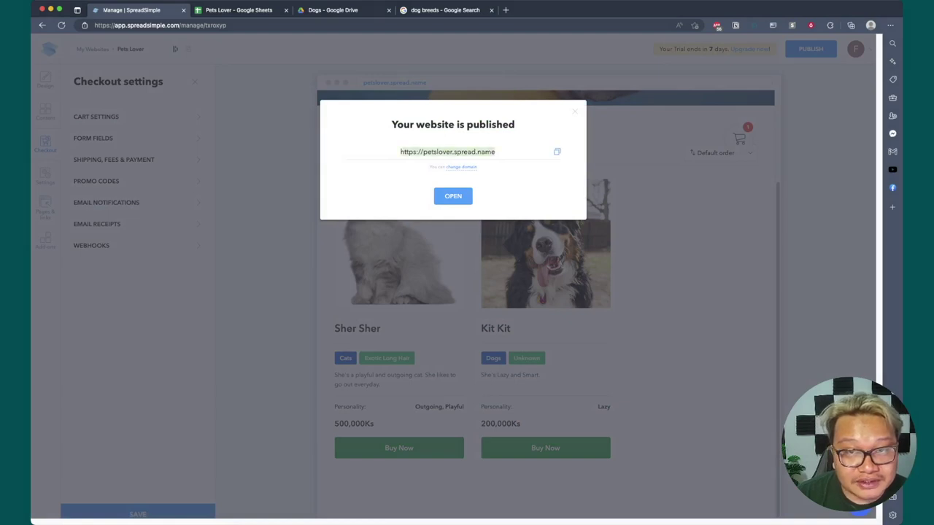
click(452, 9)
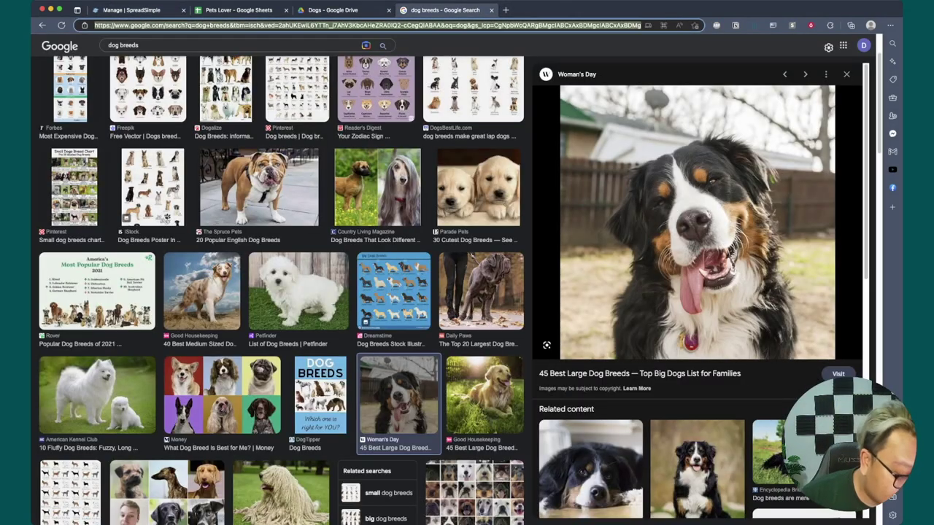
Load the live site at petslover.spread.name and check the cart contents
text(https://petslover.spread.name)
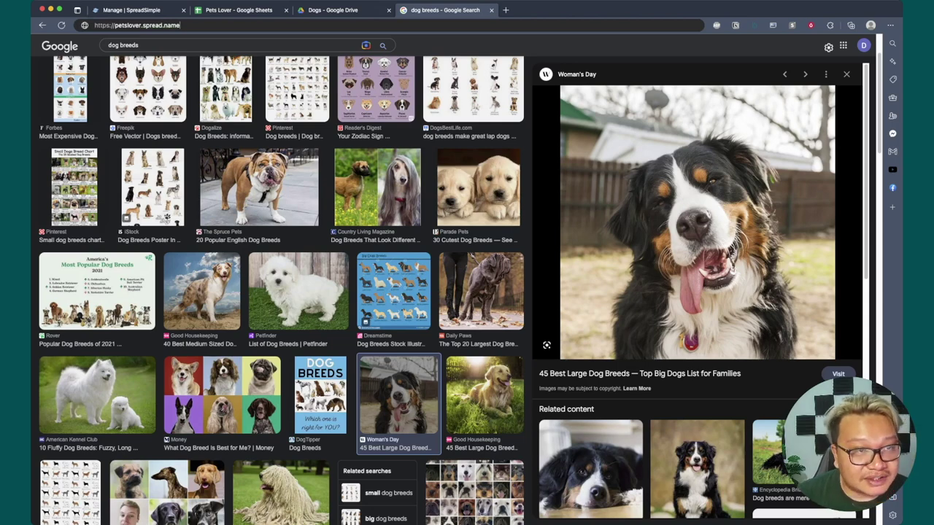
key(Return)
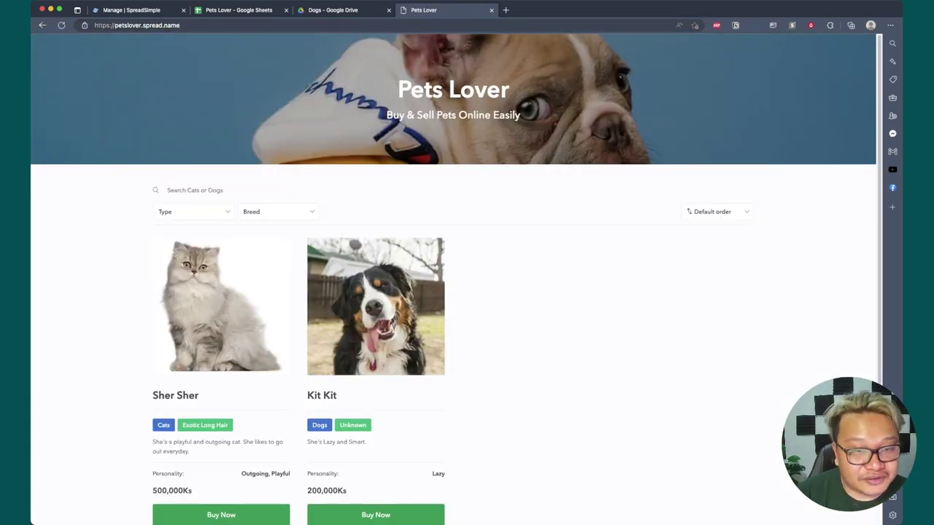
scroll(452, 292, down, 2)
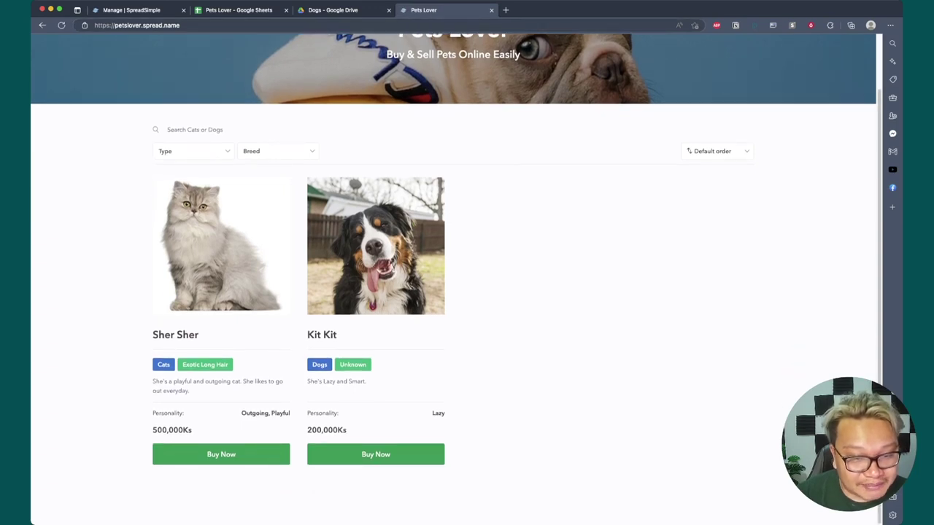
click(376, 454)
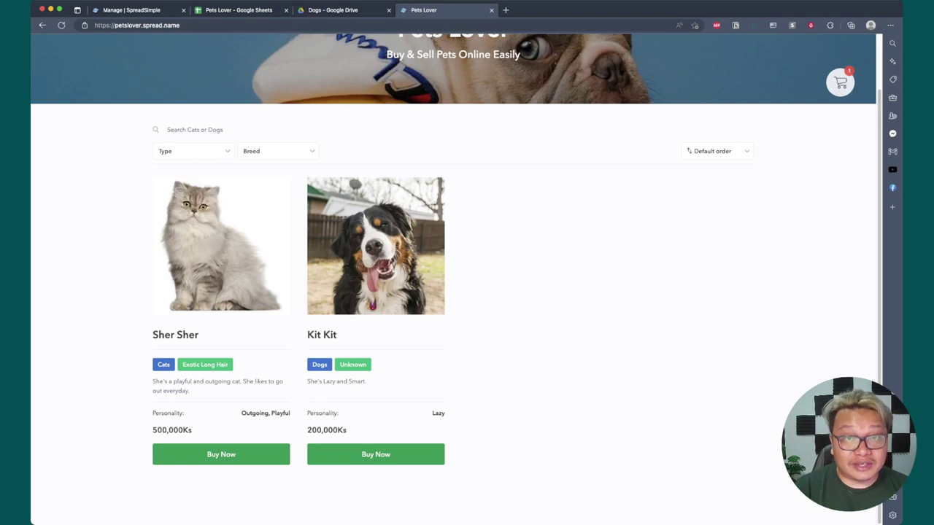
scroll(452, 277, up, 2)
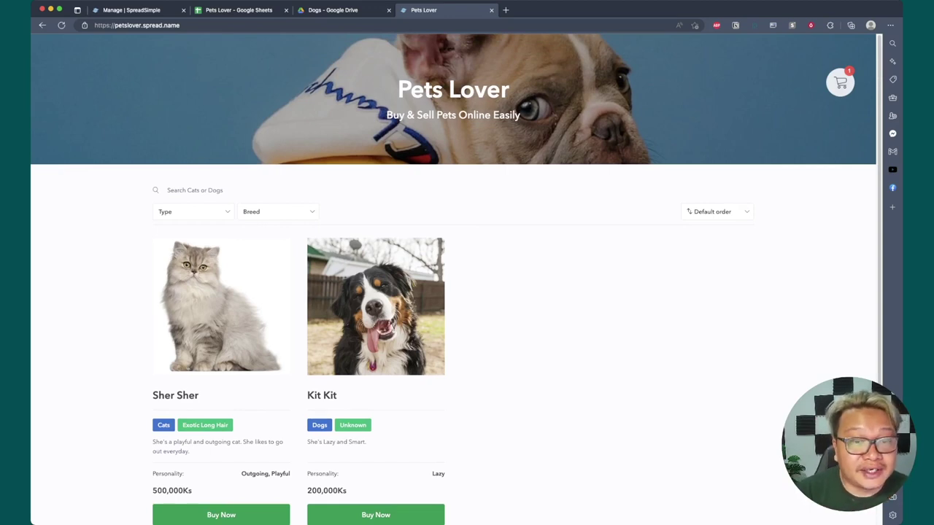
scroll(452, 292, down, 2)
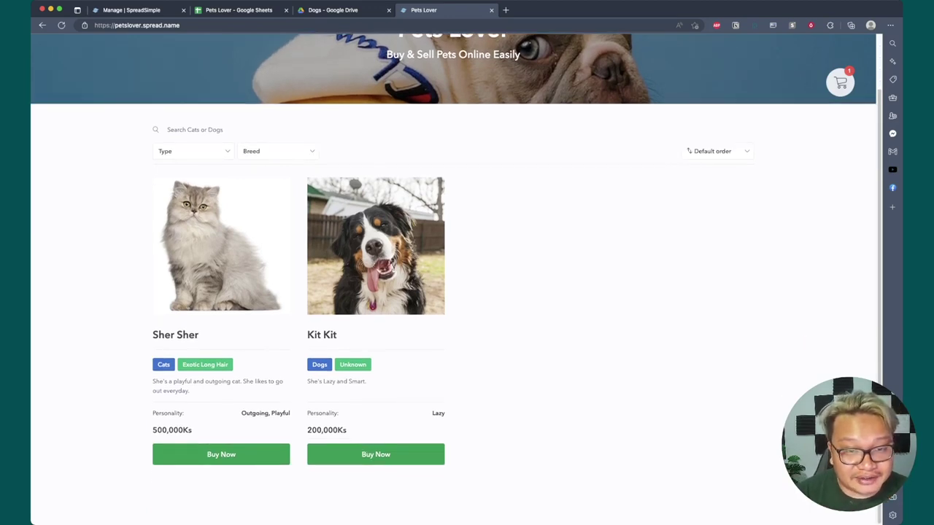
scroll(453, 292, up, 1)
scroll(453, 292, up, 1)
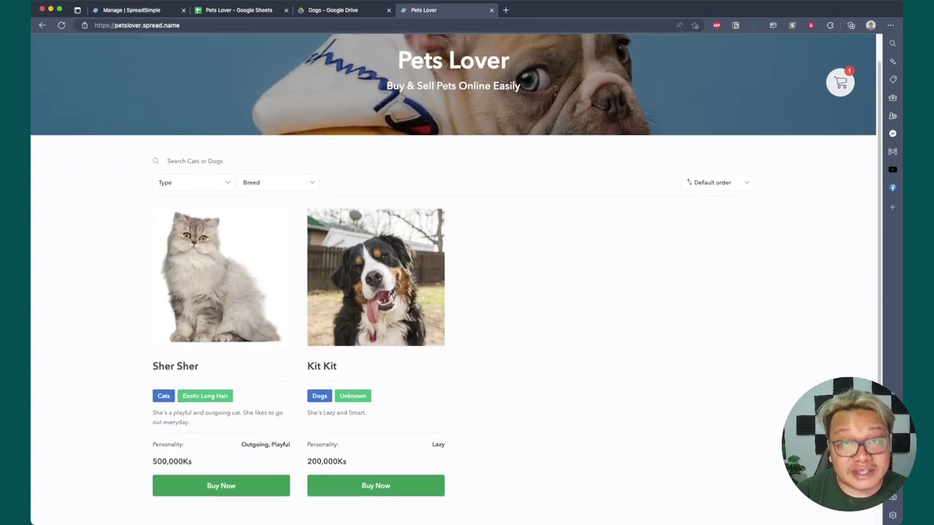
scroll(452, 292, up, 1)
scroll(452, 291, down, 3)
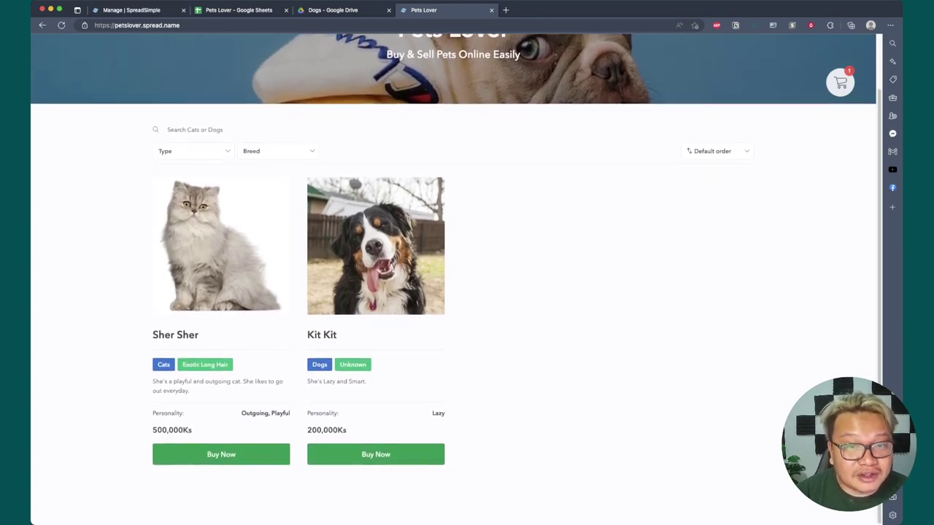
scroll(453, 291, up, 1)
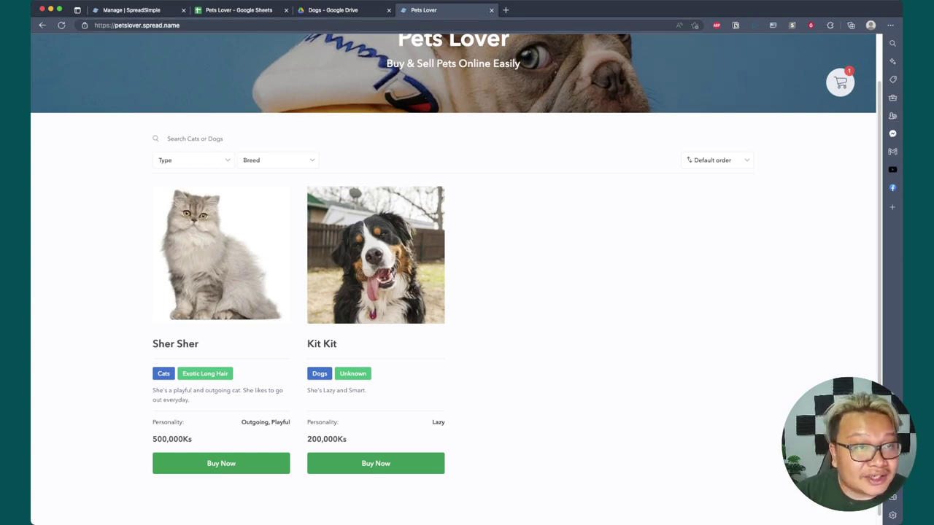
Back in the editor, dismiss the published notice, view the Email Receipts and Email Notifications settings, and close Checkout settings
key(ctrl+Tab)
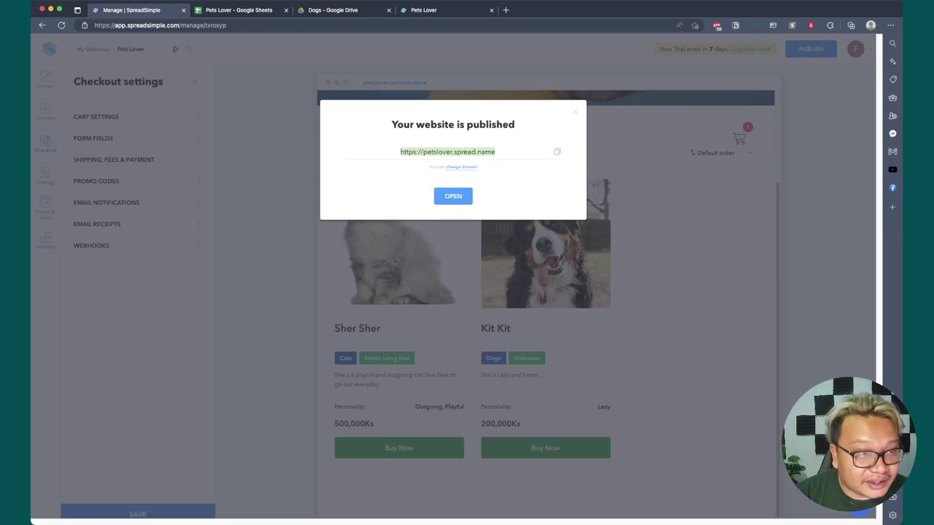
click(574, 111)
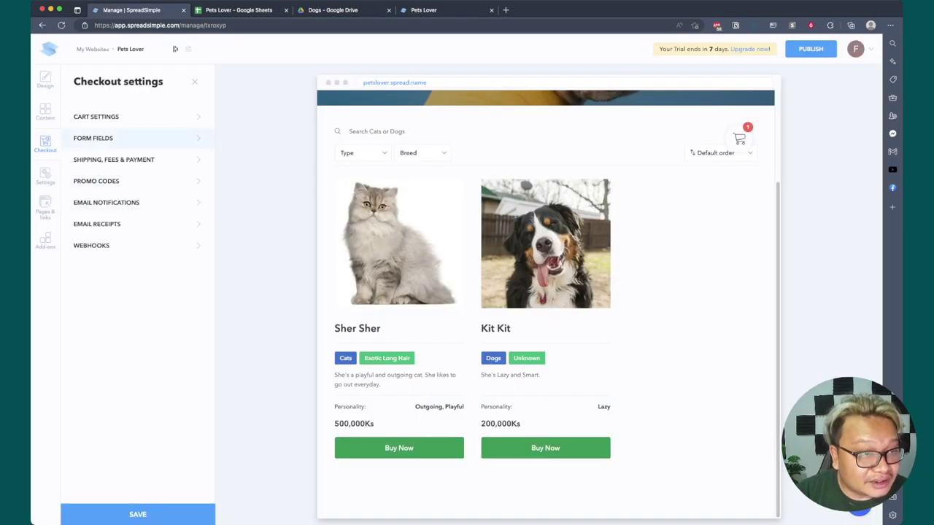
click(97, 224)
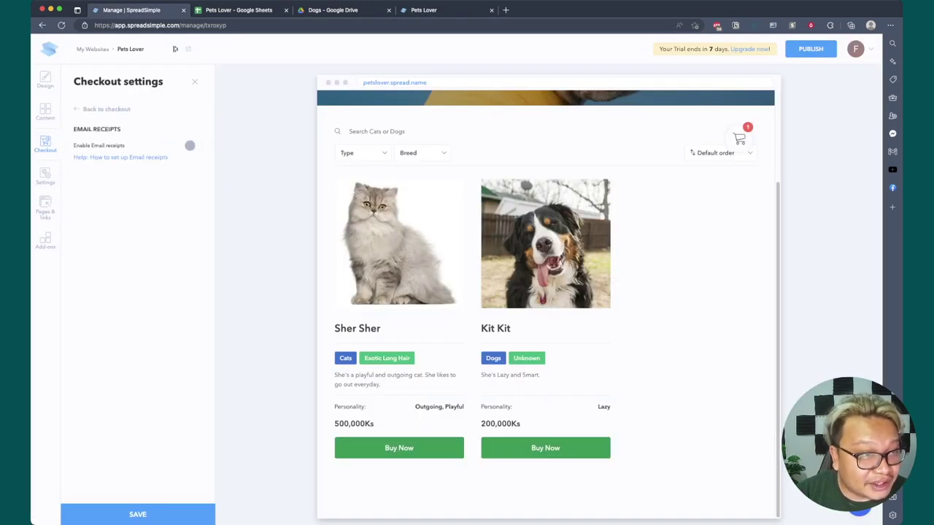
click(107, 109)
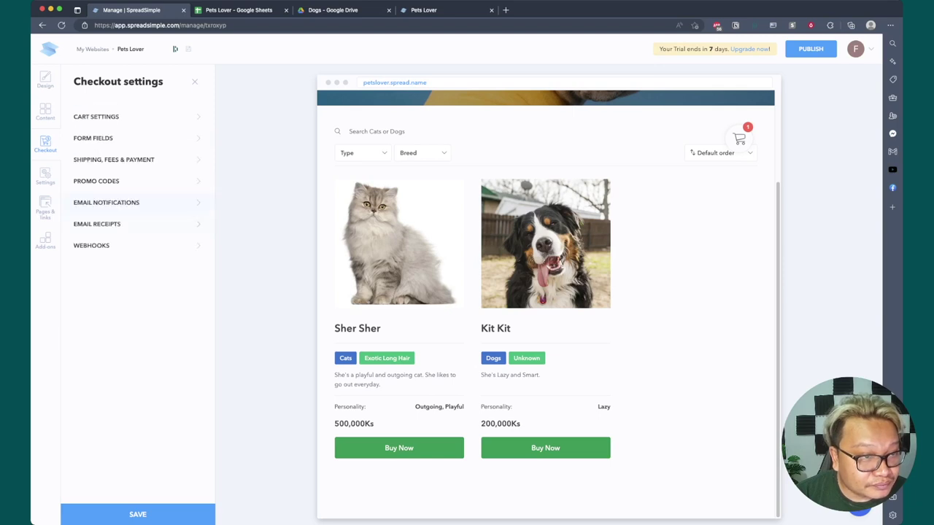
click(97, 202)
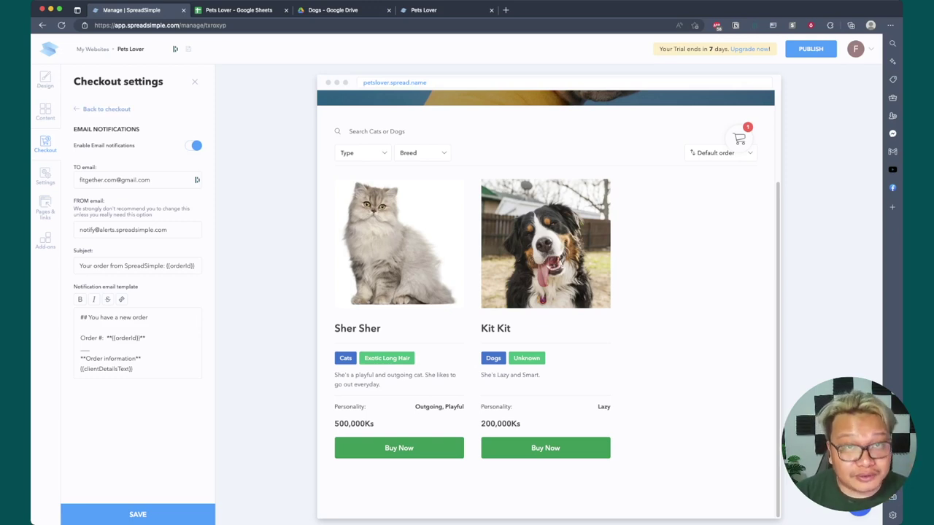
click(194, 81)
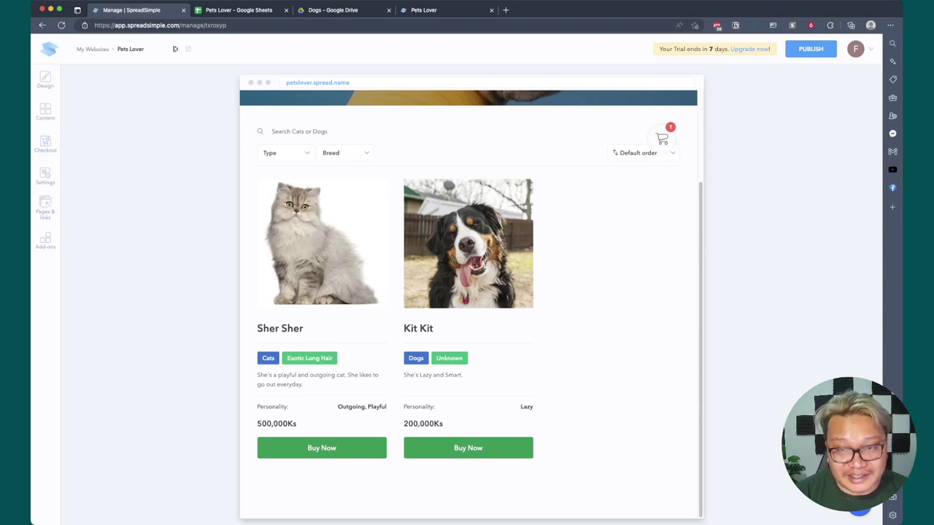